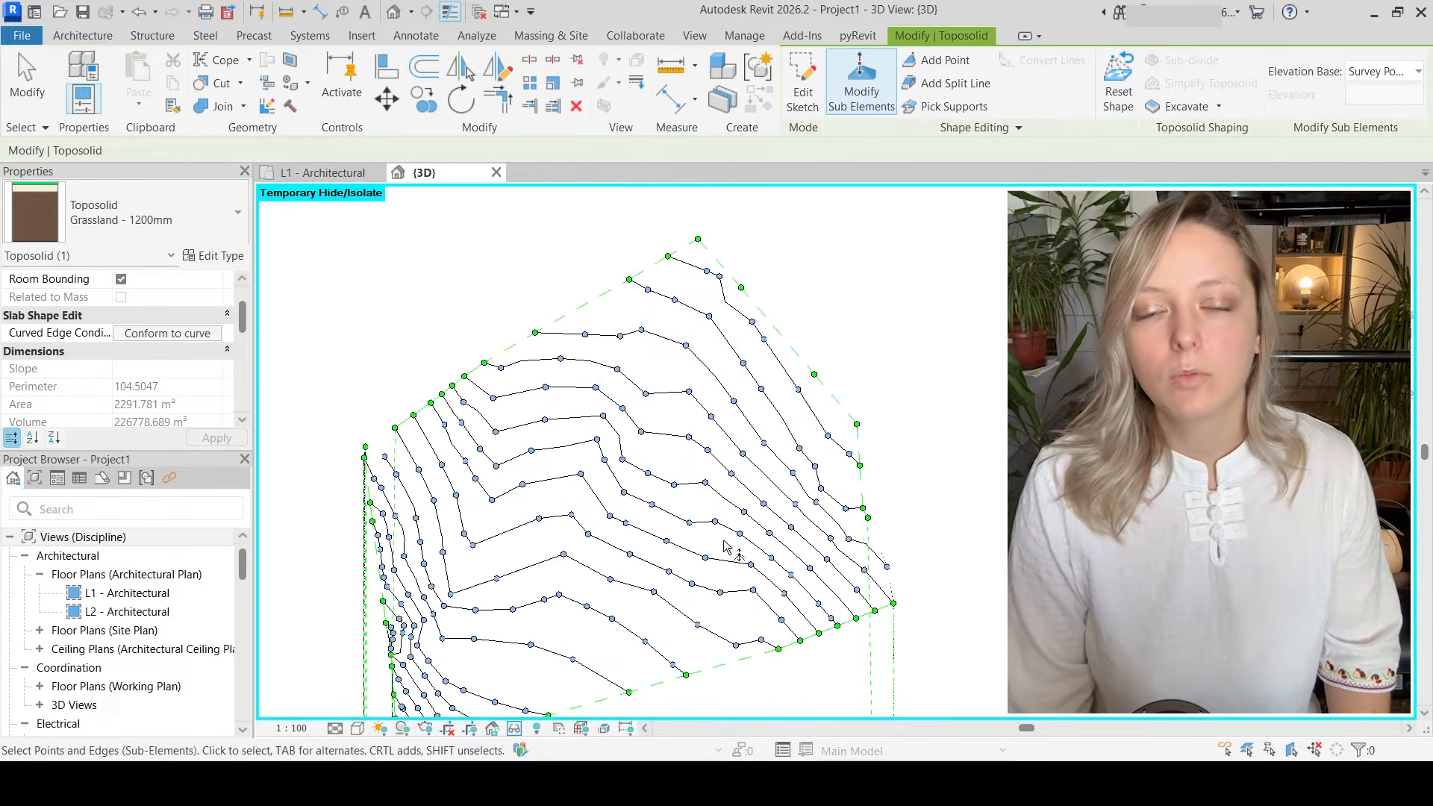
# Leave the toposolid's sub-element editing, set the 3D view's visual style to Consistent Colors and view the whole toposolid
pyautogui.scroll(-2, 609, 290)
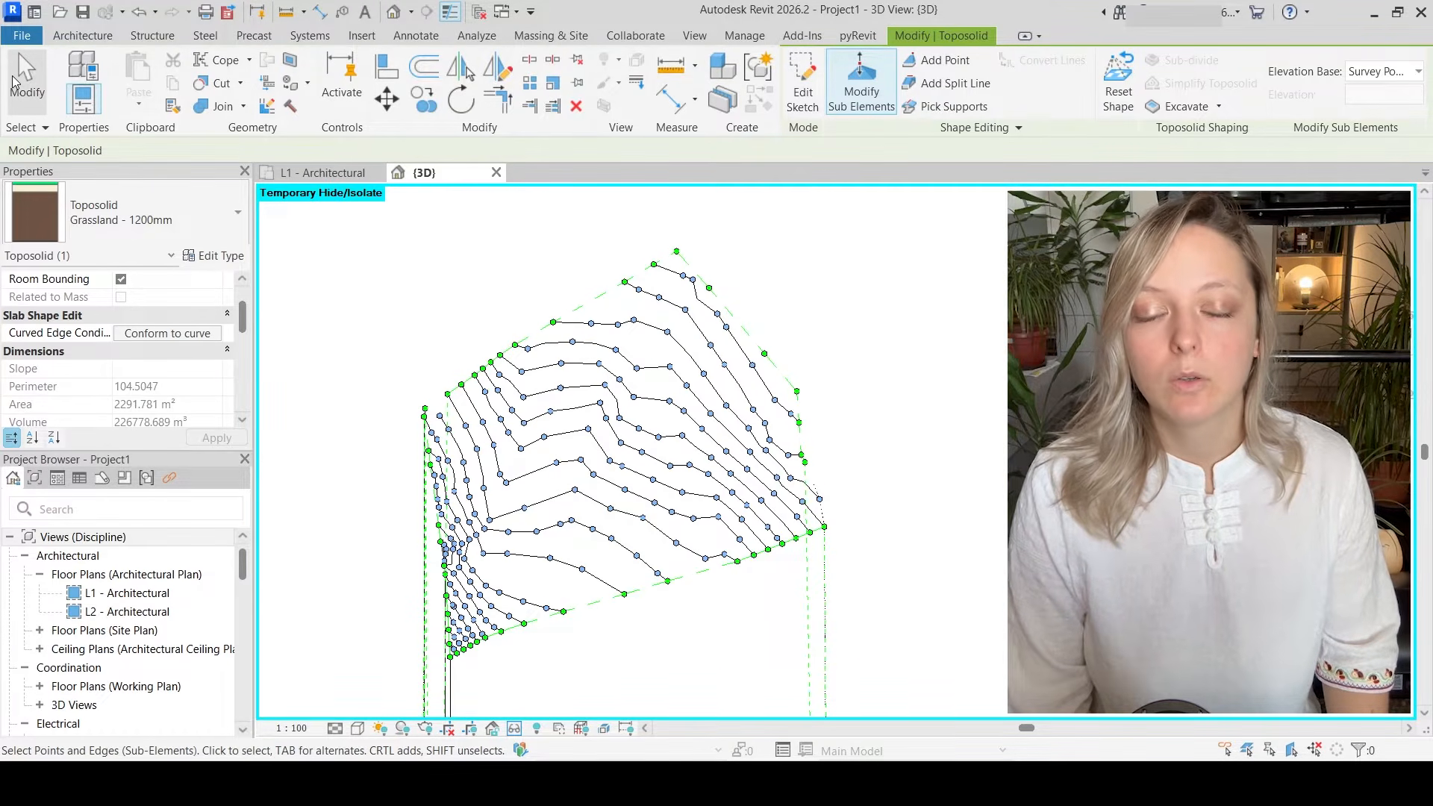
pyautogui.click(23, 82)
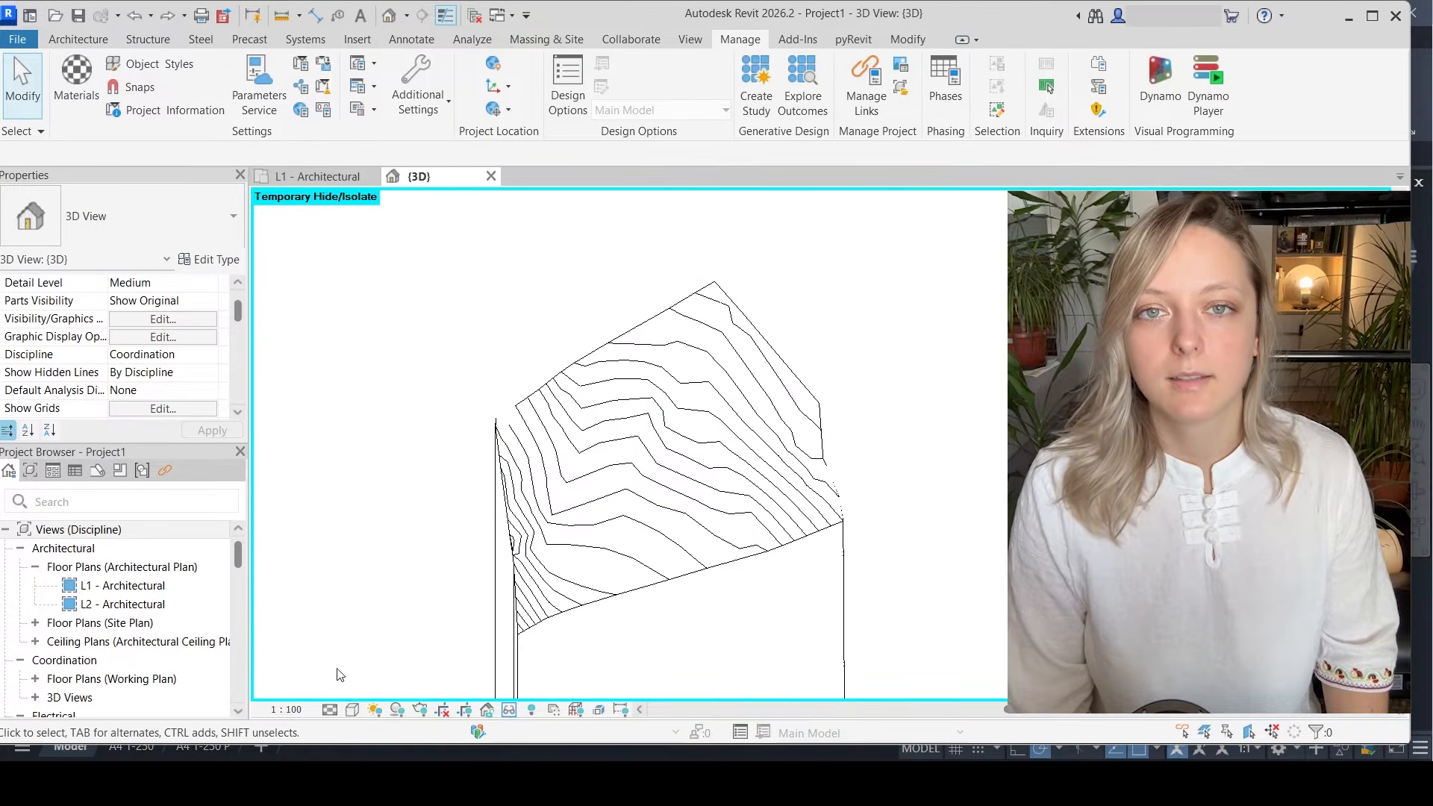
pyautogui.click(352, 710)
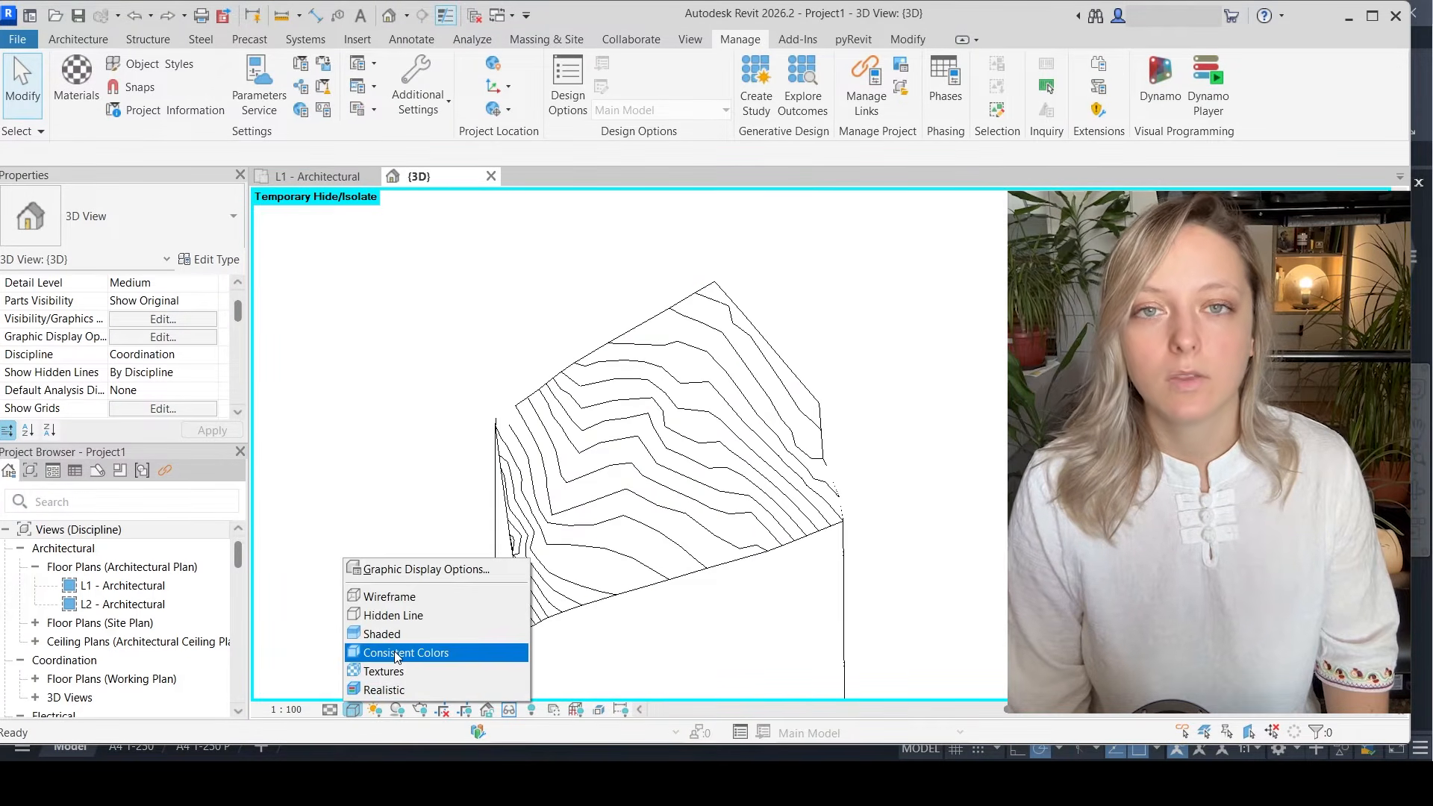
pyautogui.click(394, 651)
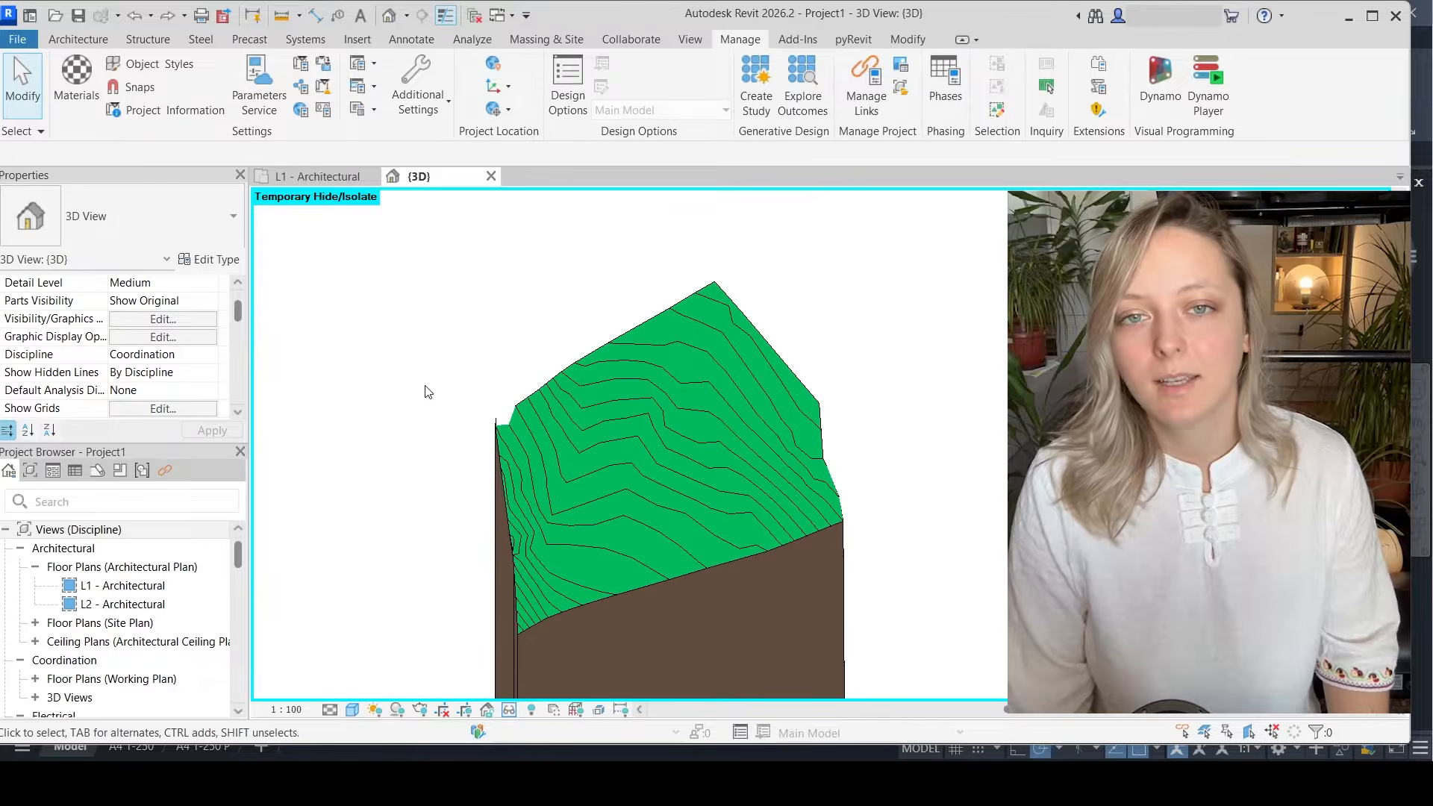
pyautogui.click(503, 422)
pyautogui.scroll(-6, 541, 320)
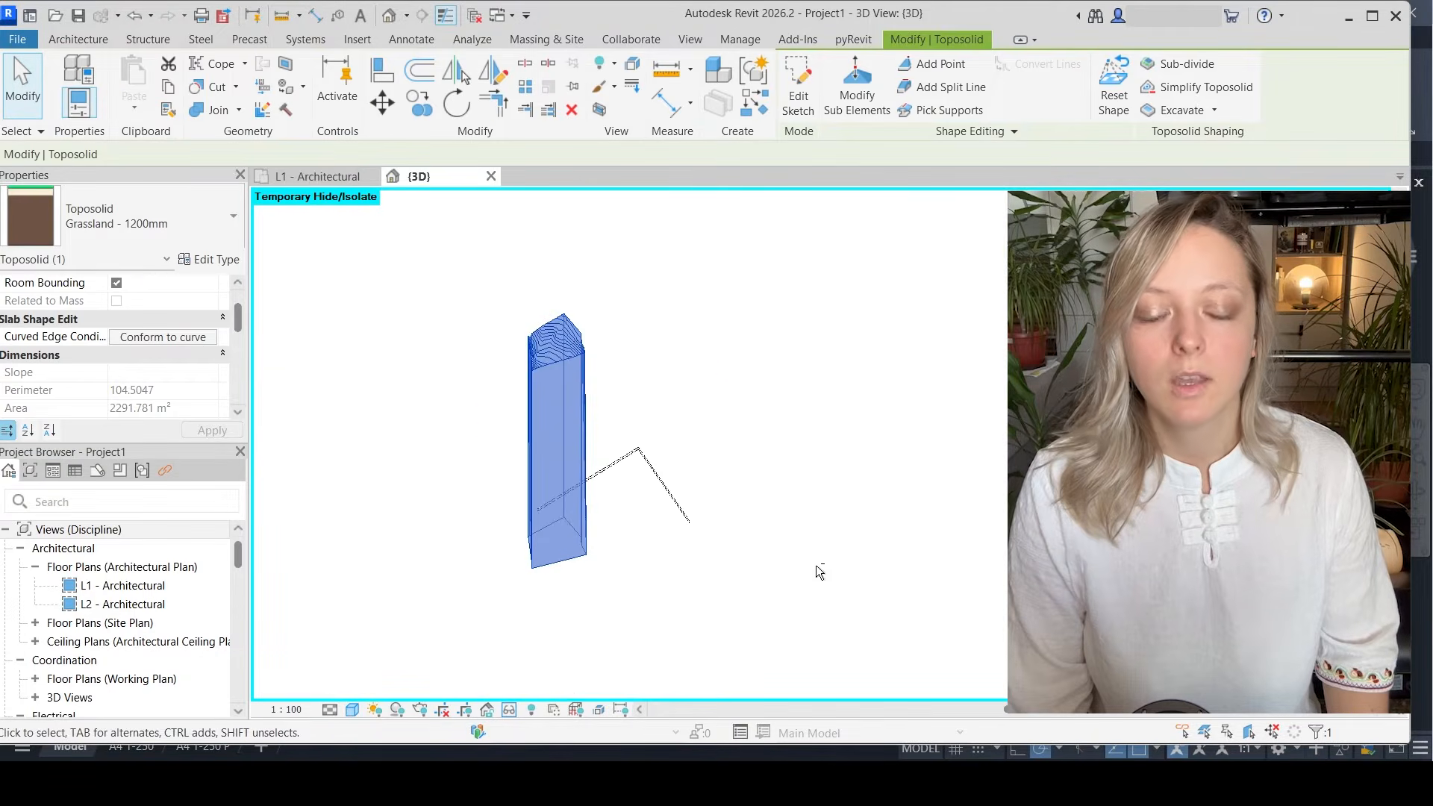
pyautogui.keyDown('shift'); pyautogui.moveTo(819, 573); pyautogui.dragTo(633, 560, button='middle'); pyautogui.keyUp('shift')
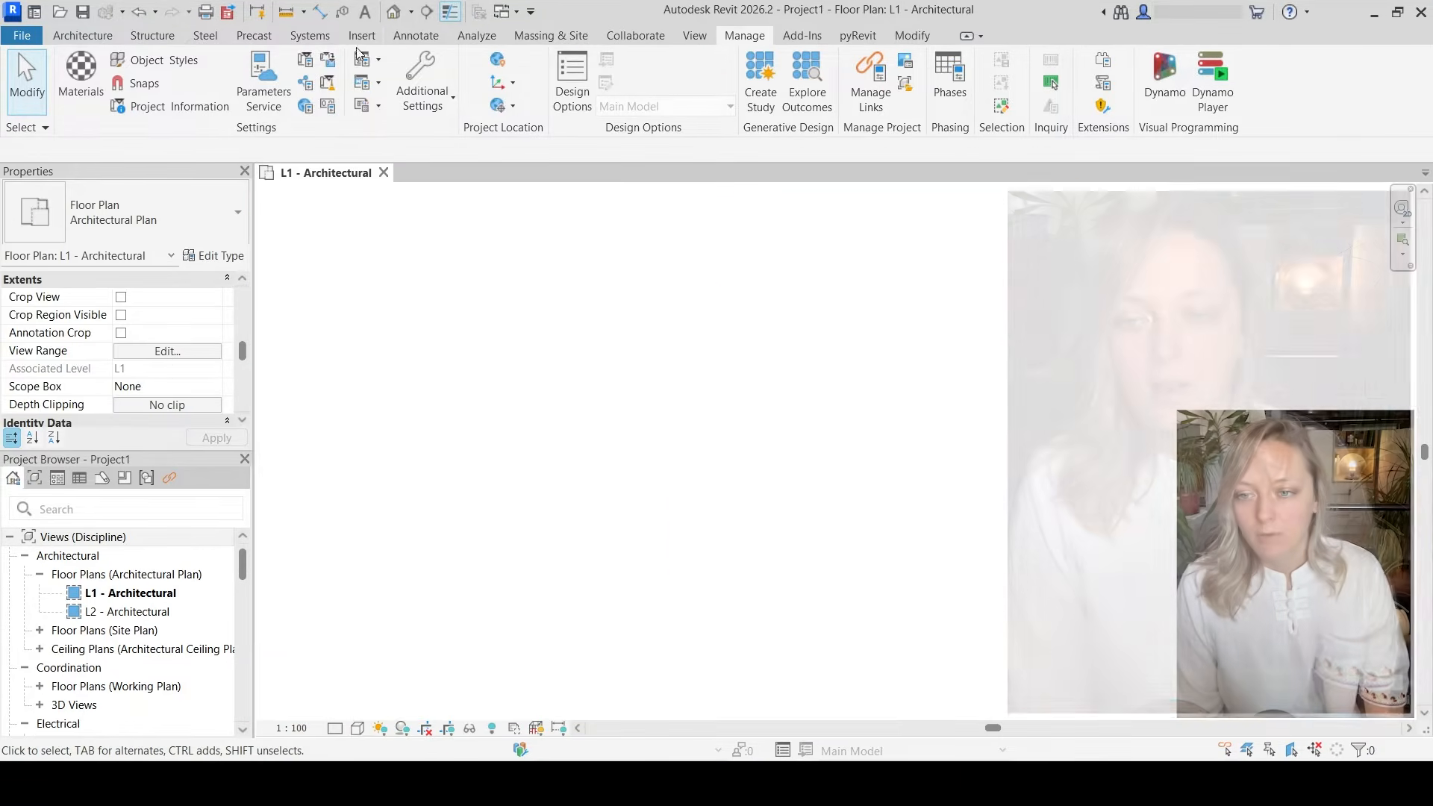
# Start linking a CAD file into the L1 floor plan and choose Geos d.o.o Geolocation.dwg
pyautogui.click(357, 39)
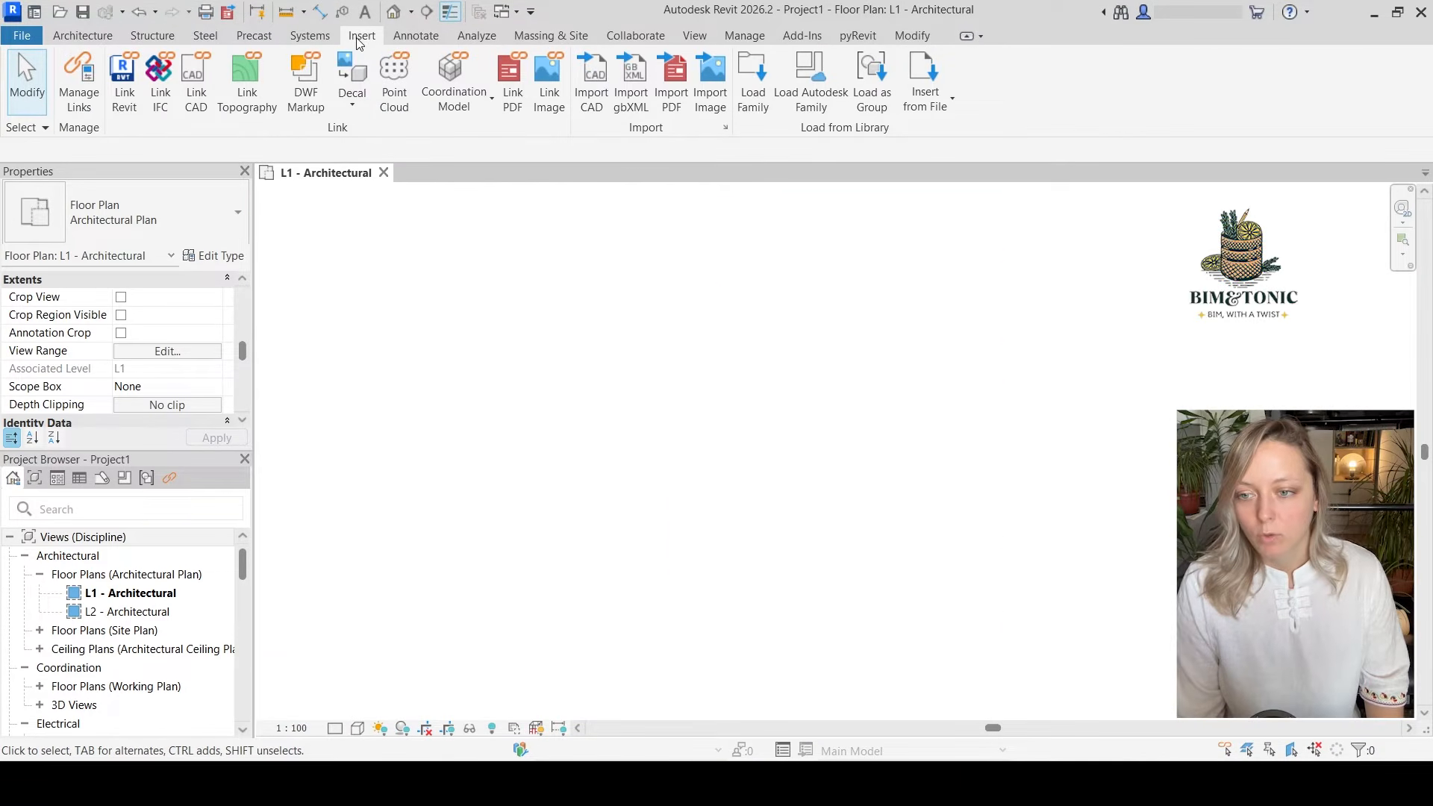
pyautogui.click(200, 97)
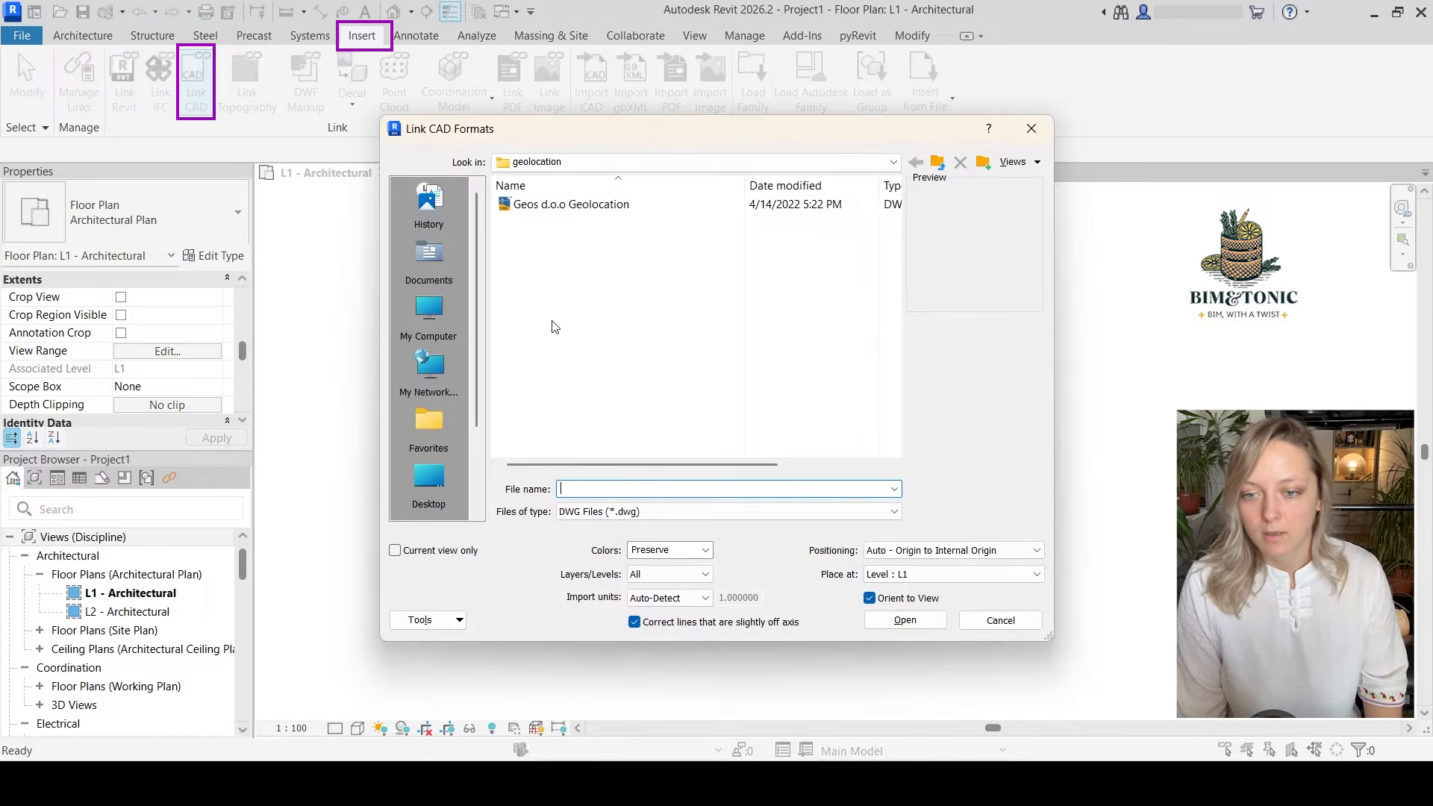
pyautogui.click(579, 206)
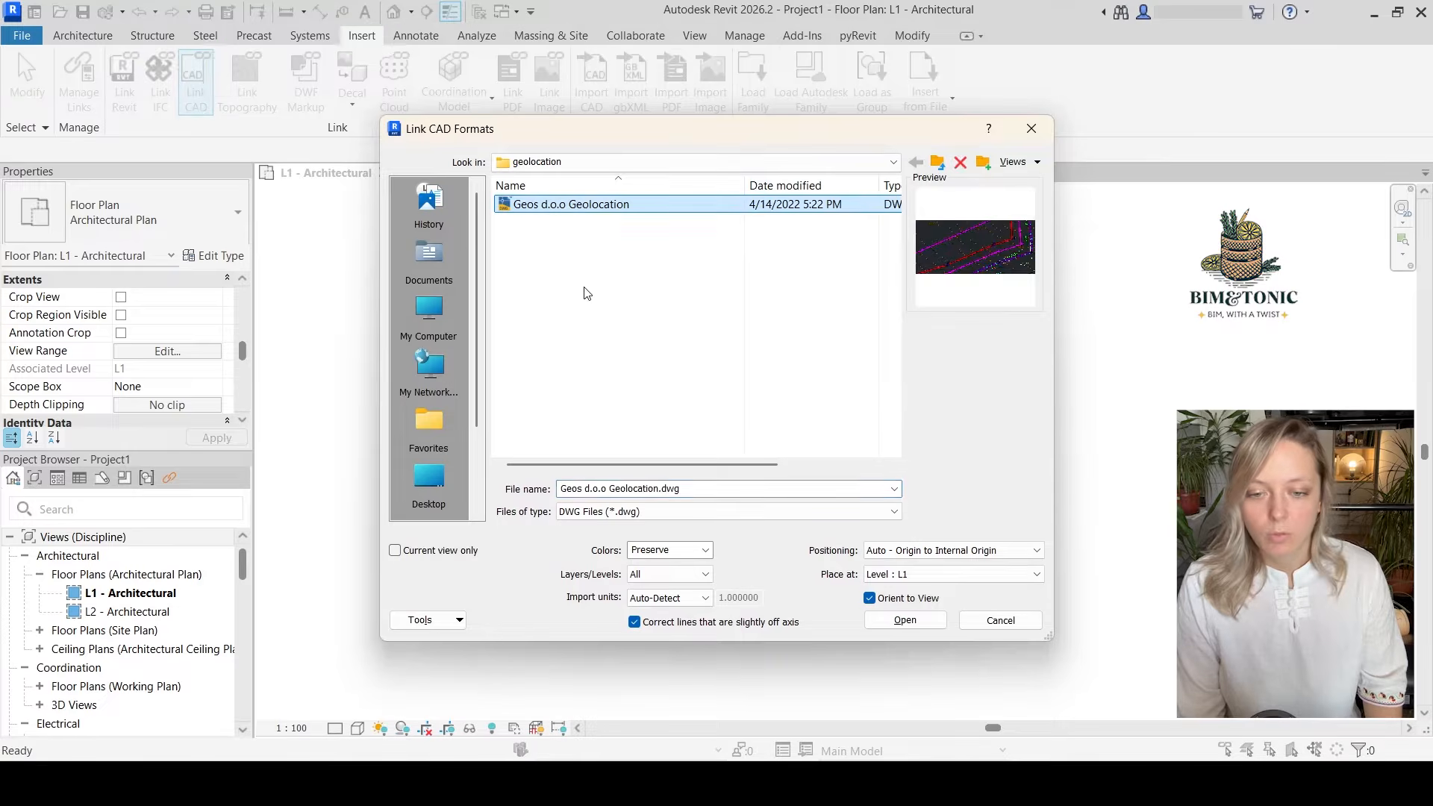
# Switch to AutoCAD, look over the Geos d.o.o Geolocation site drawing and check its drawing units
pyautogui.moveTo(1047, 783)
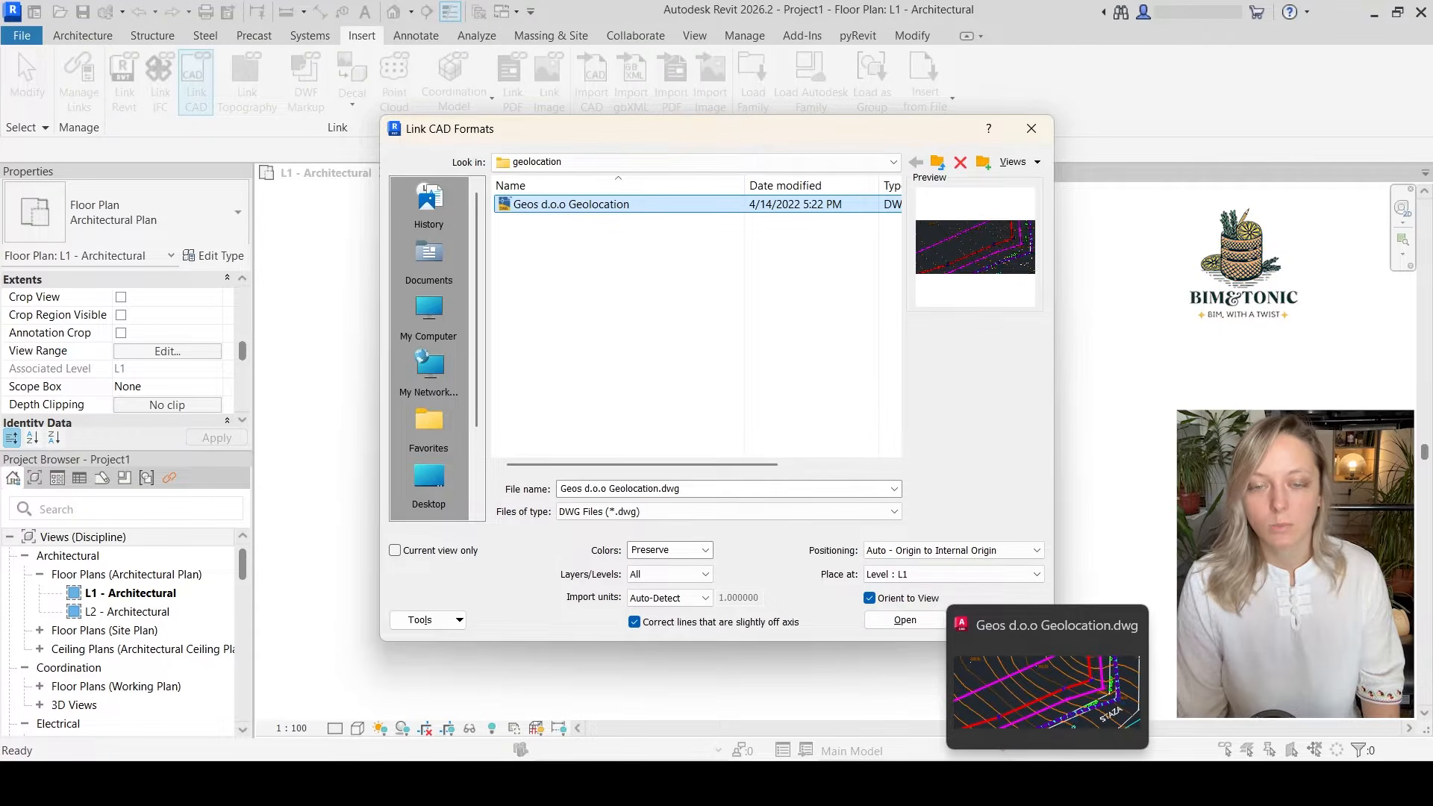
pyautogui.click(1047, 694)
pyautogui.scroll(-6, 767, 528)
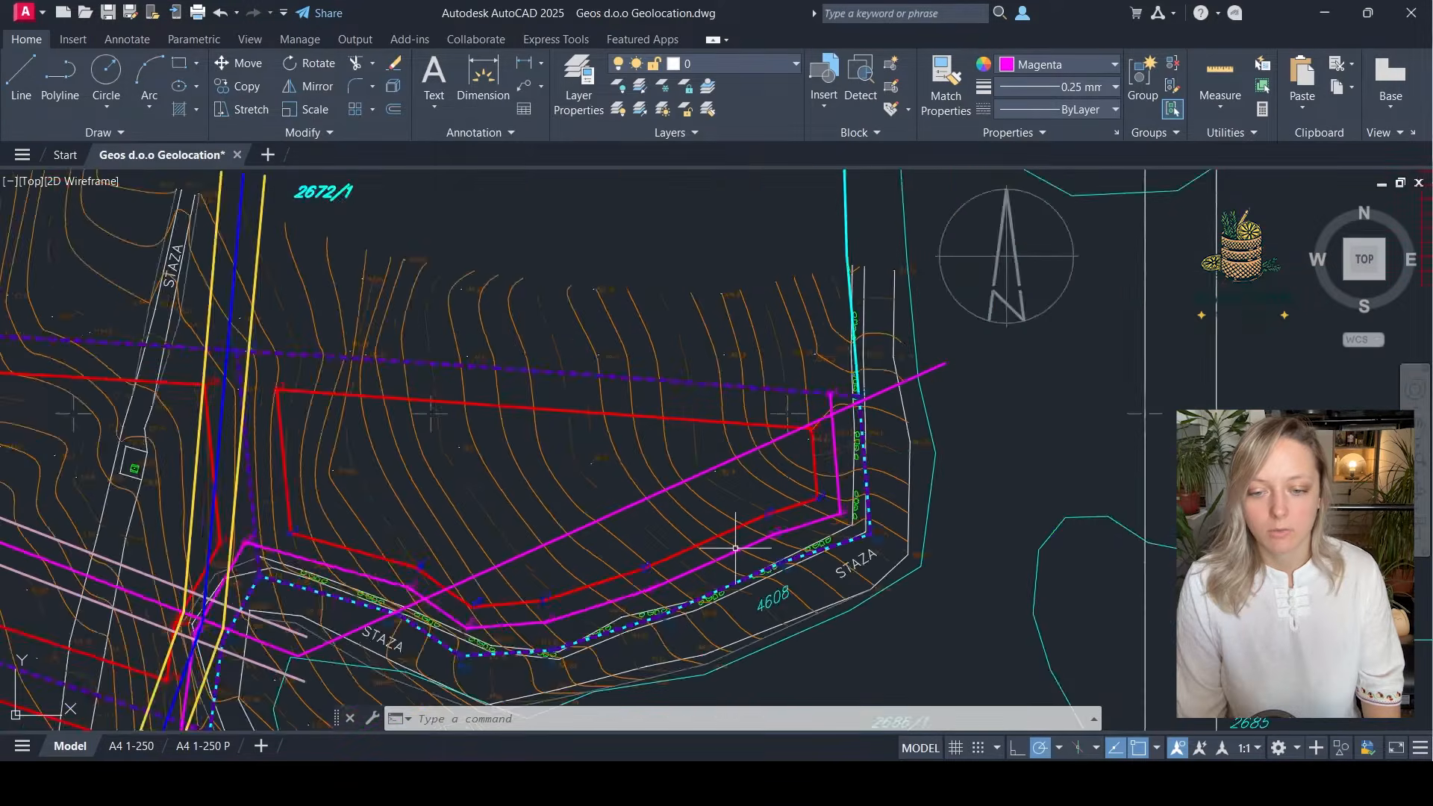
pyautogui.moveTo(699, 604); pyautogui.dragTo(971, 331, button='middle')
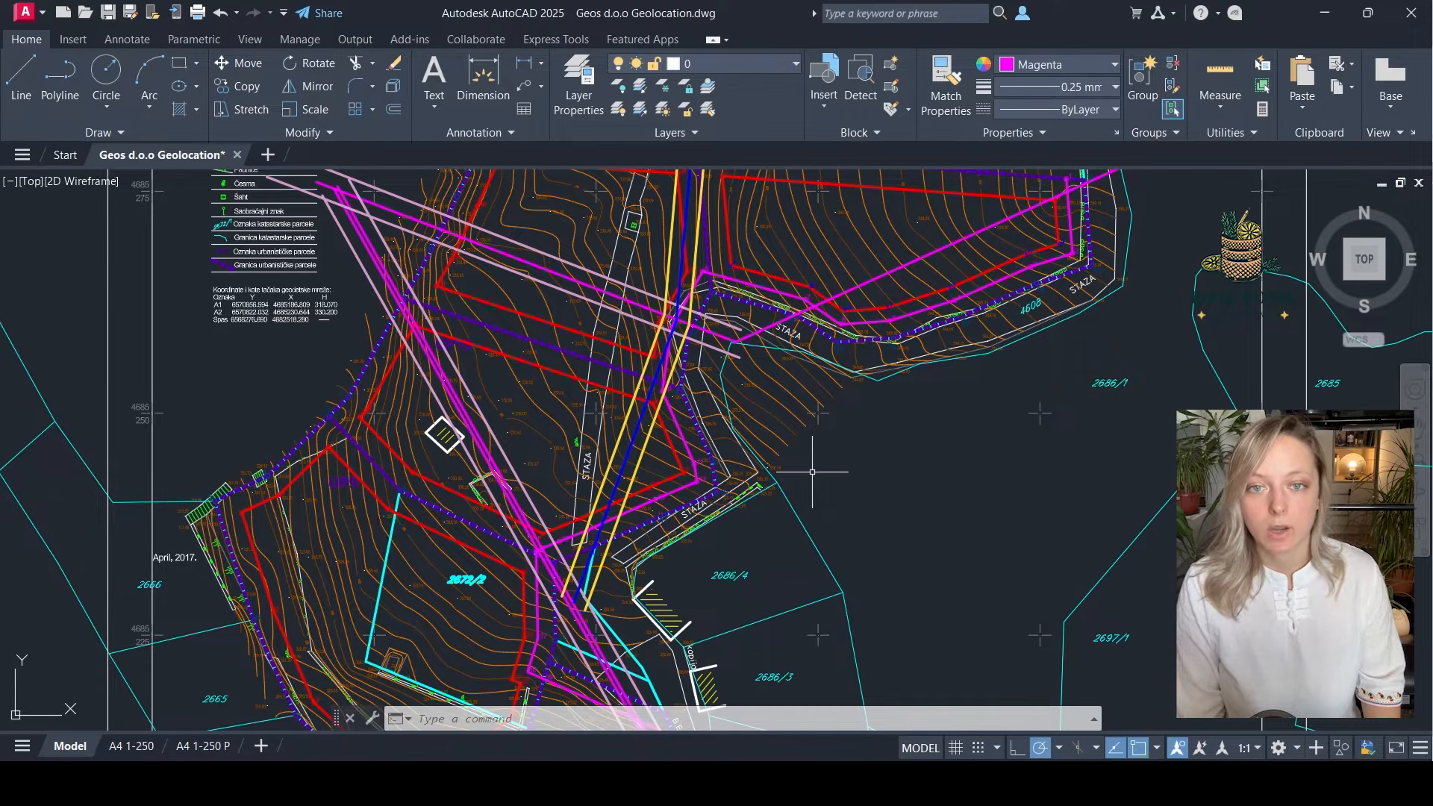
pyautogui.scroll(-3, 813, 477)
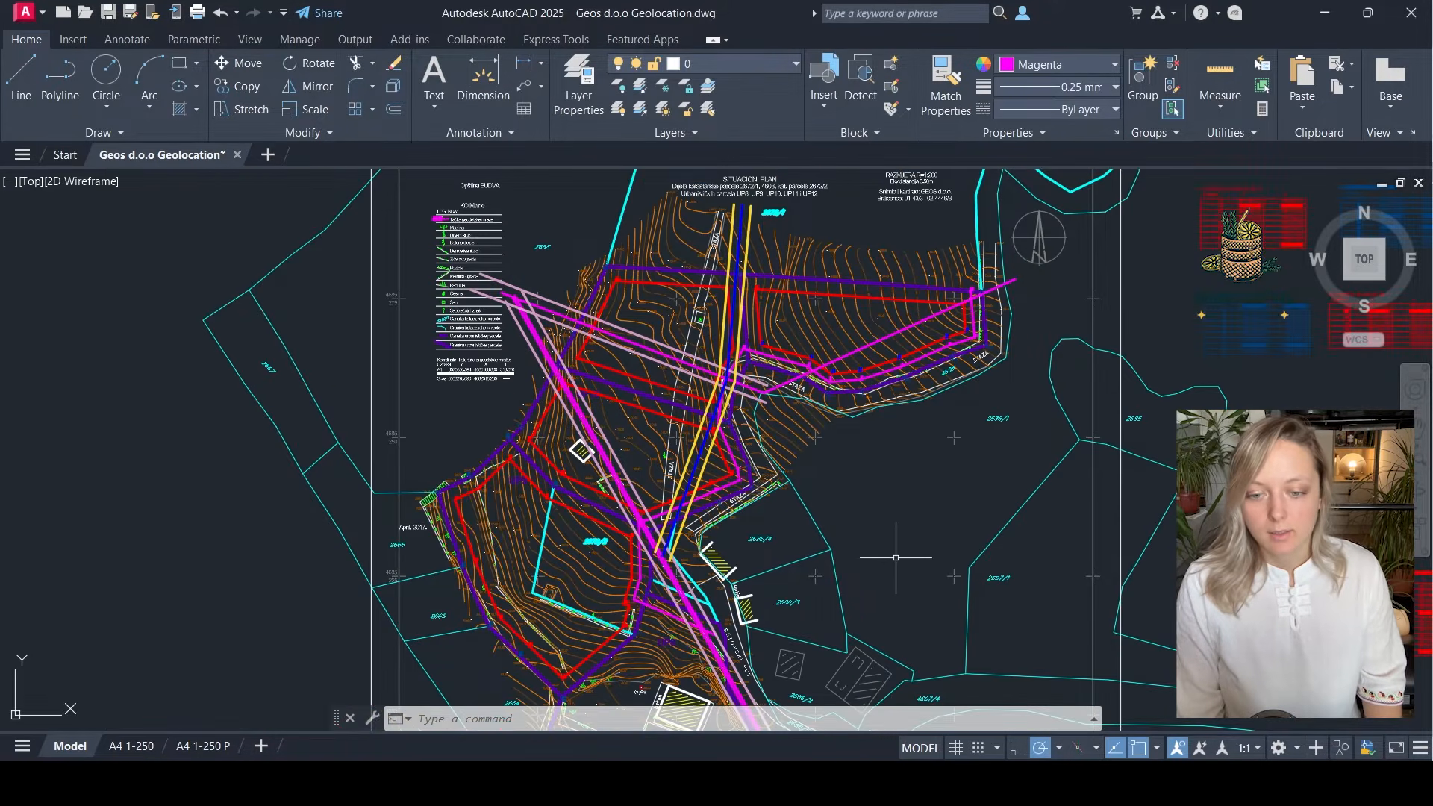
pyautogui.scroll(-3, 840, 525)
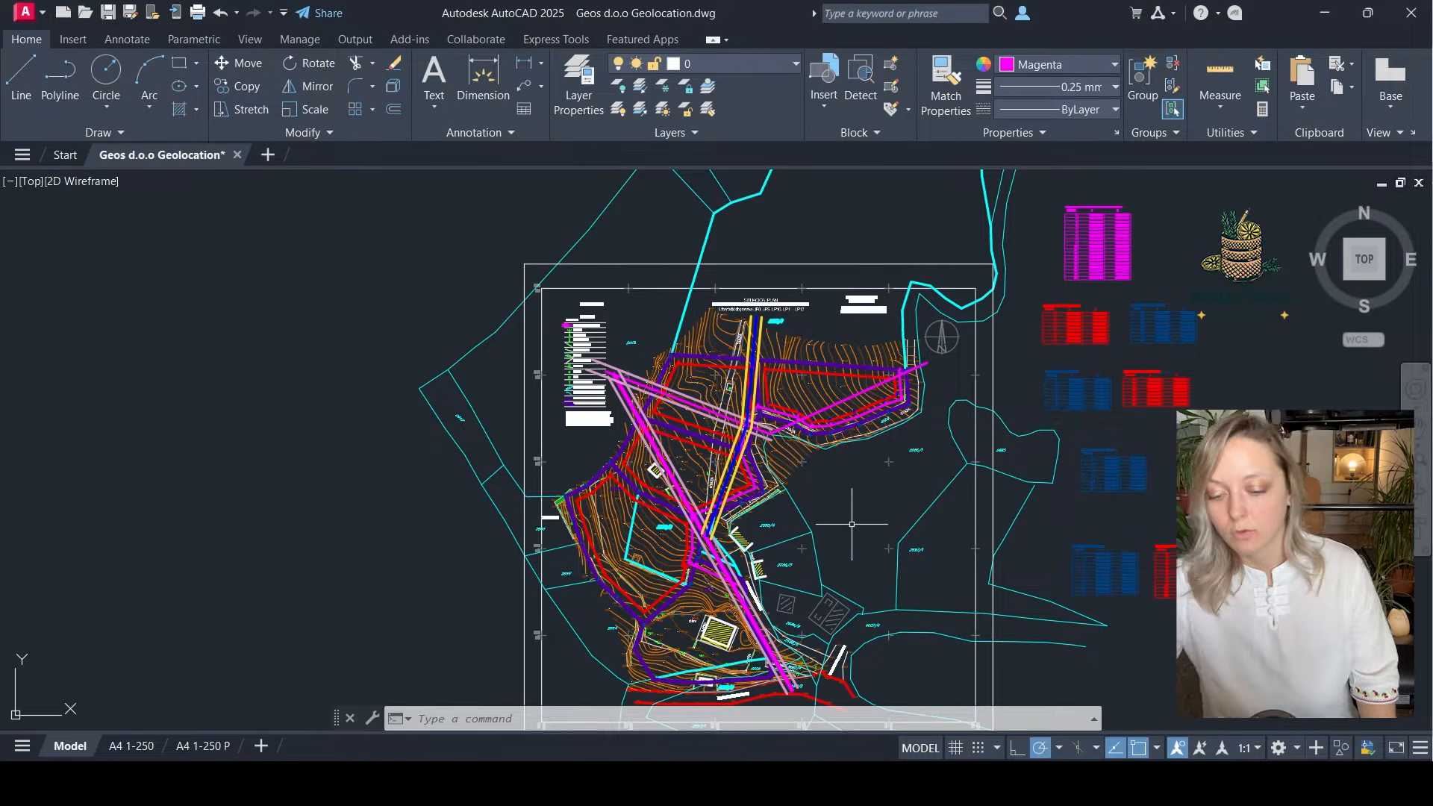
pyautogui.write('u')
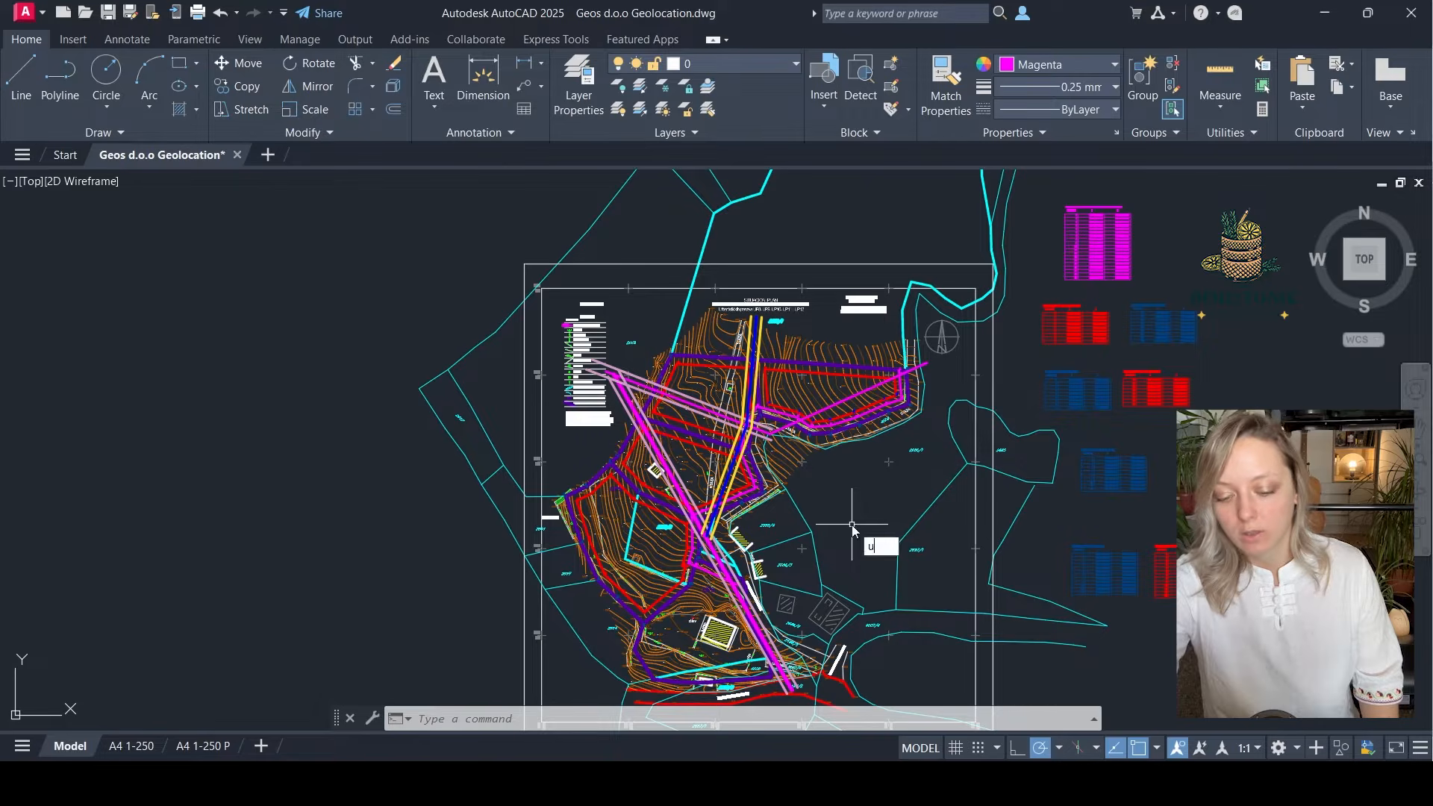
pyautogui.write('n')
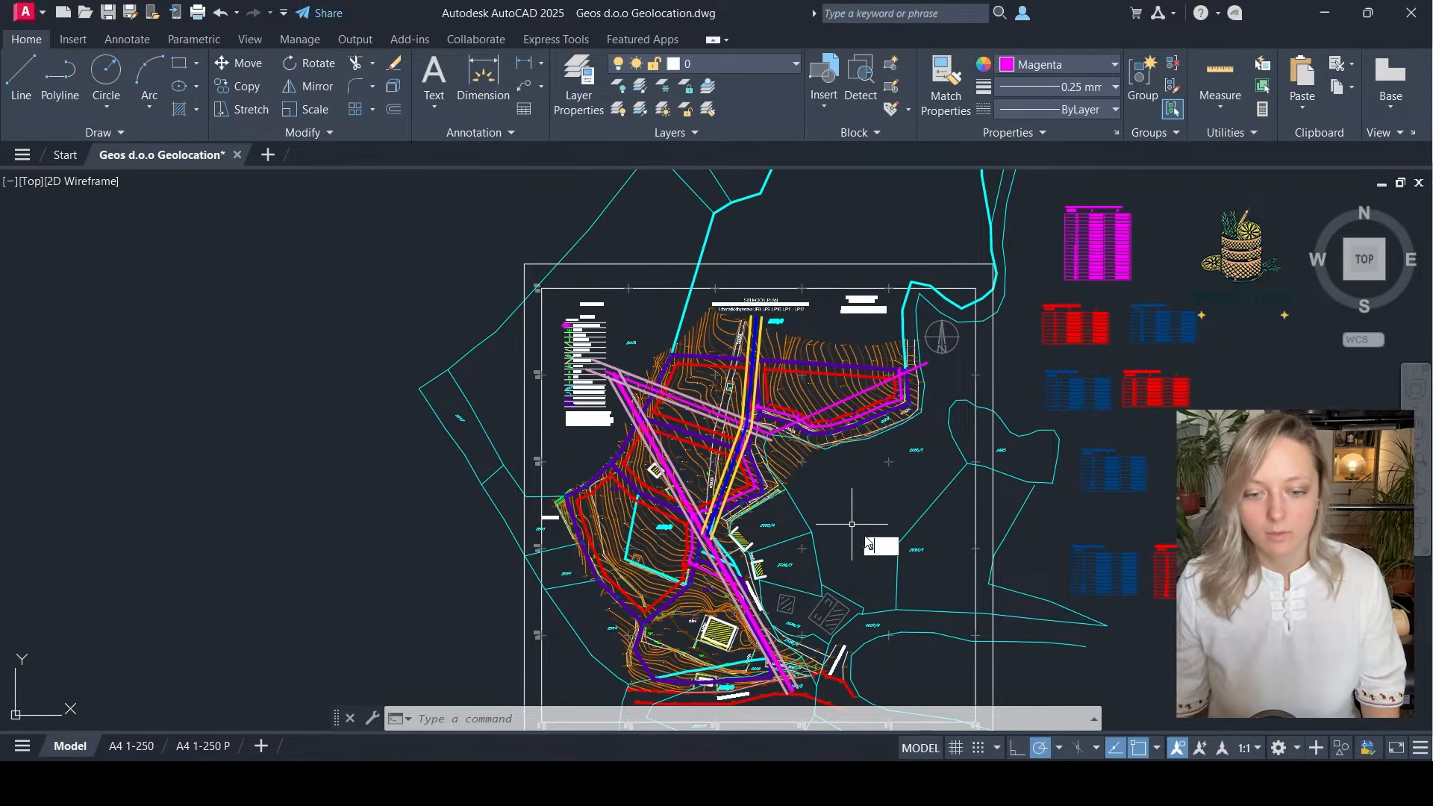
pyautogui.press('Return')
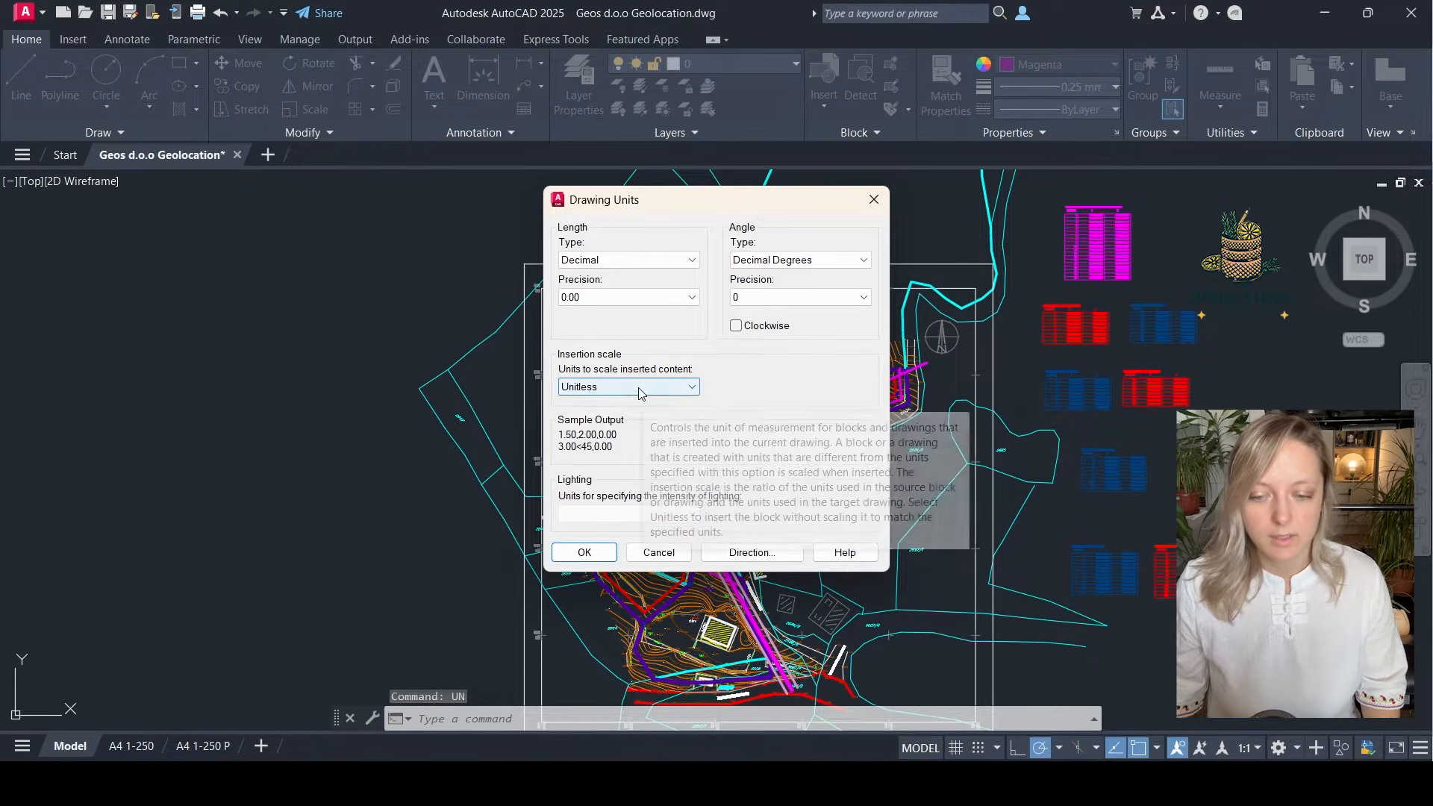
pyautogui.click(874, 199)
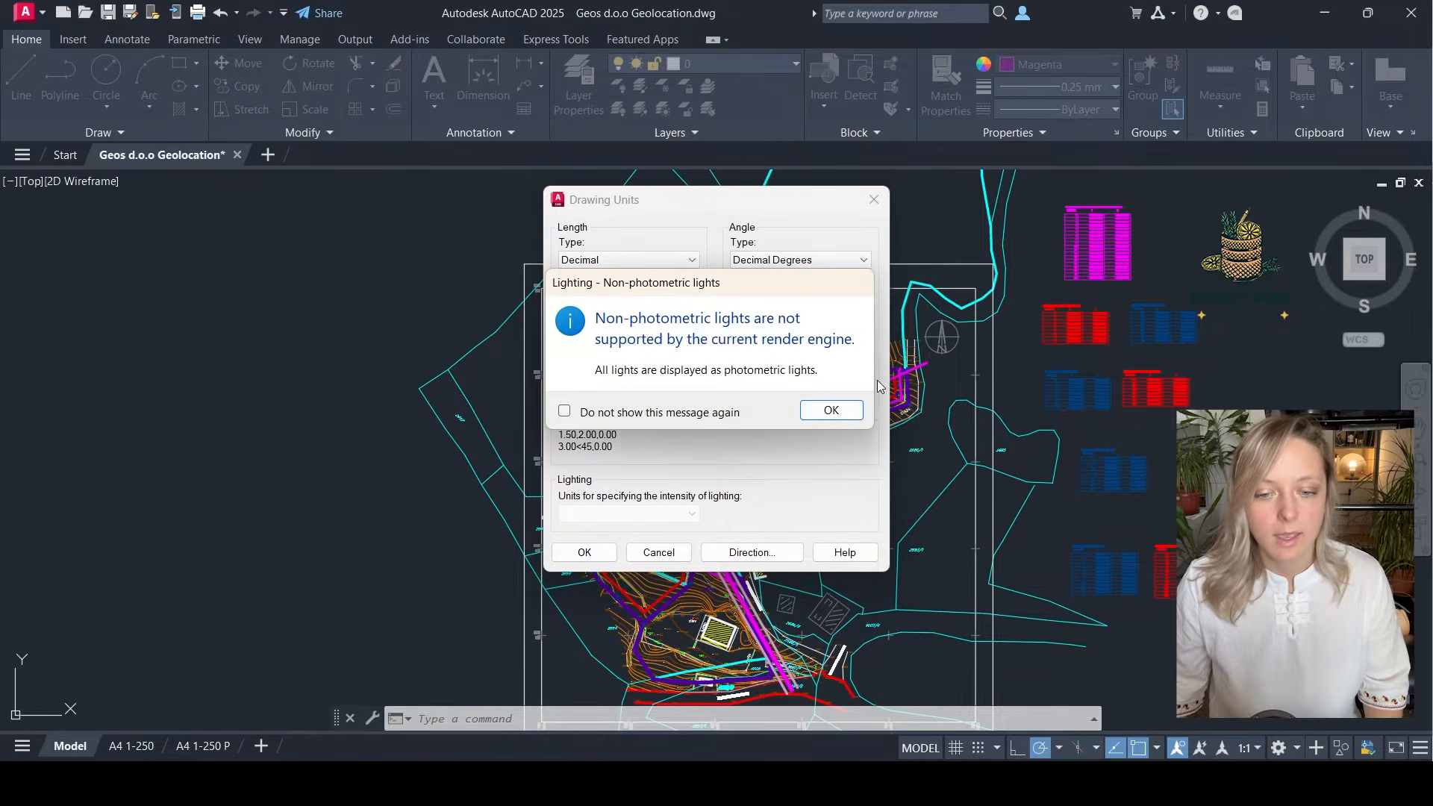
pyautogui.click(831, 411)
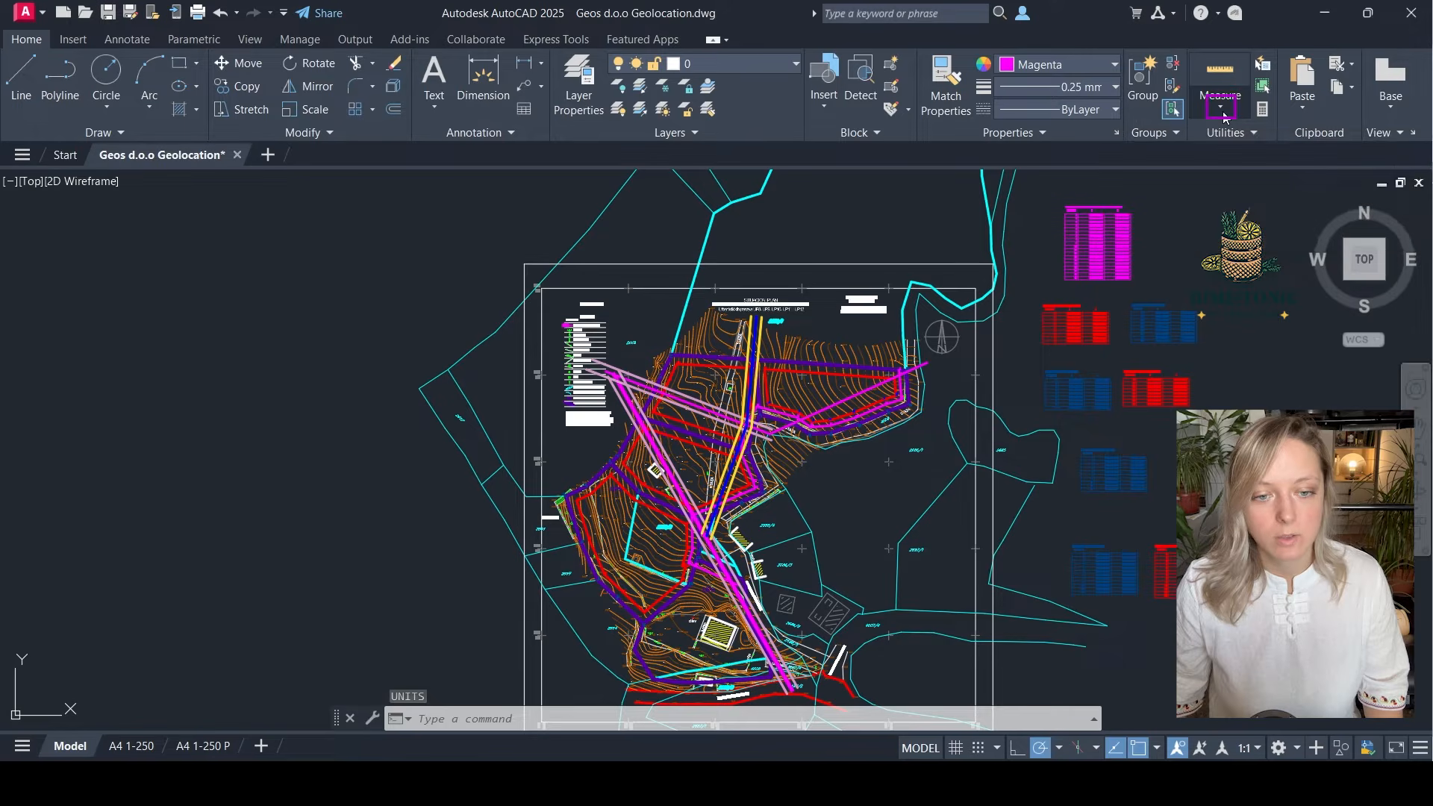
# Measure the distance from point 7 on the red boundary to the nearby magenta line to judge the drawing's units
pyautogui.click(1224, 114)
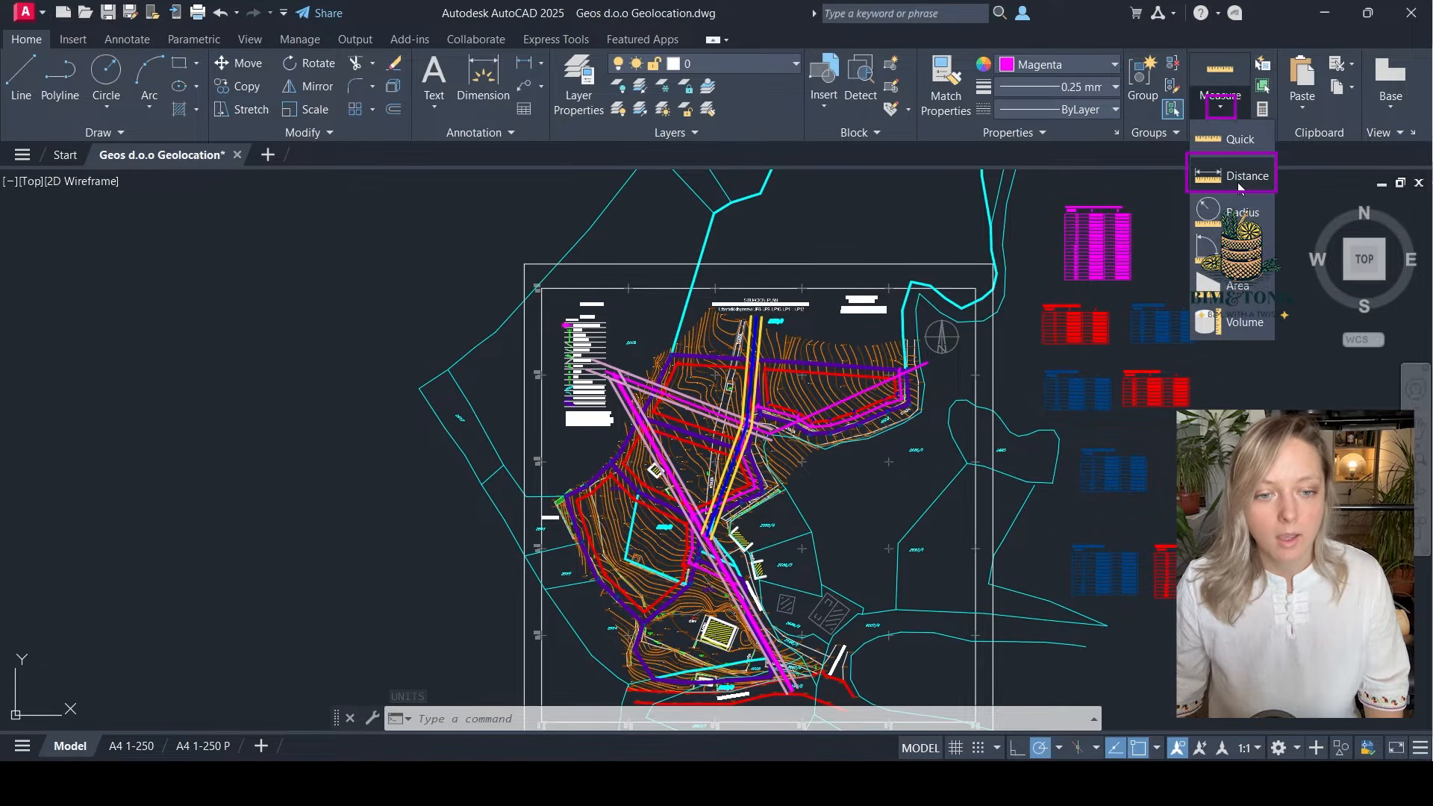
pyautogui.click(1241, 177)
pyautogui.scroll(8, 750, 488)
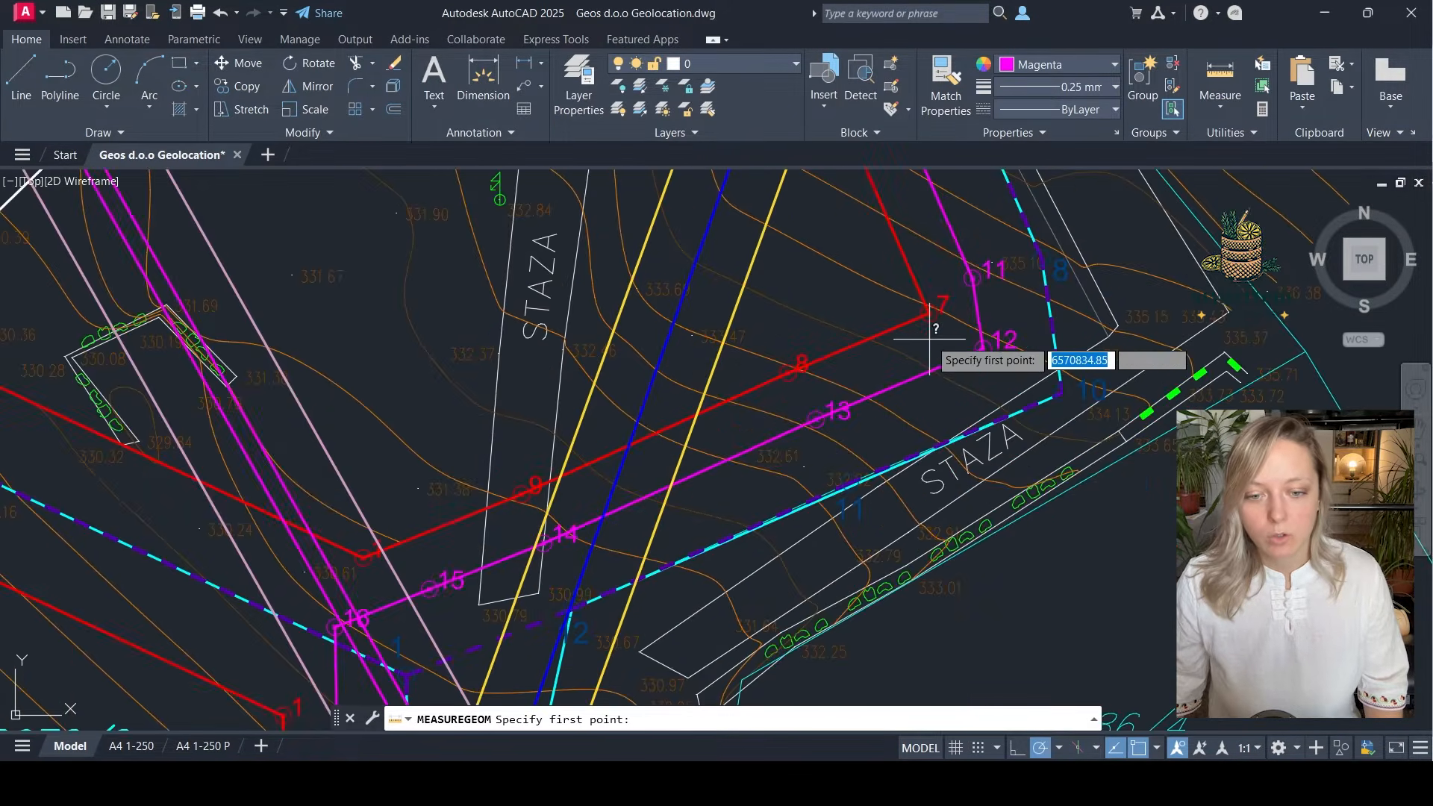
pyautogui.click(929, 312)
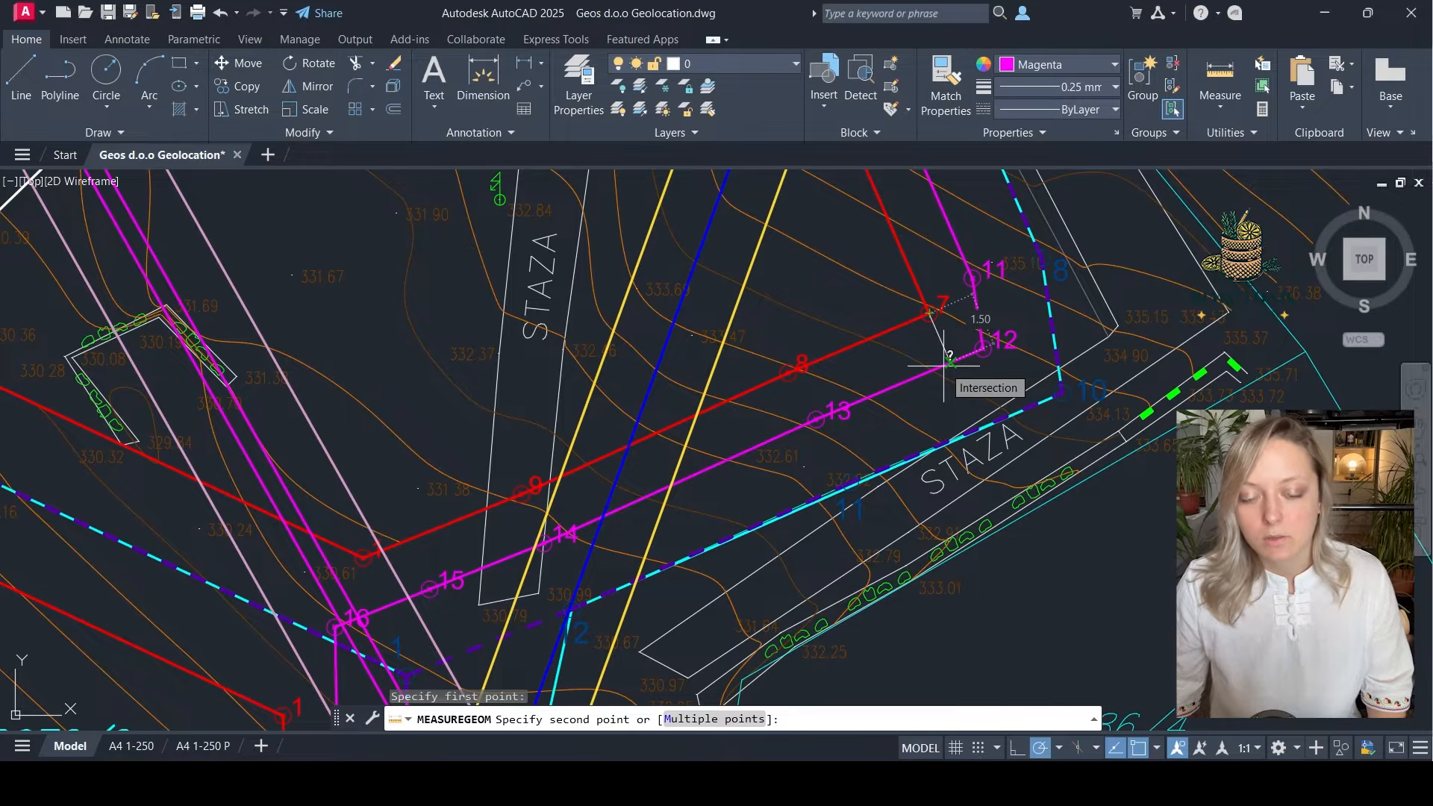
pyautogui.scroll(-3, 949, 364)
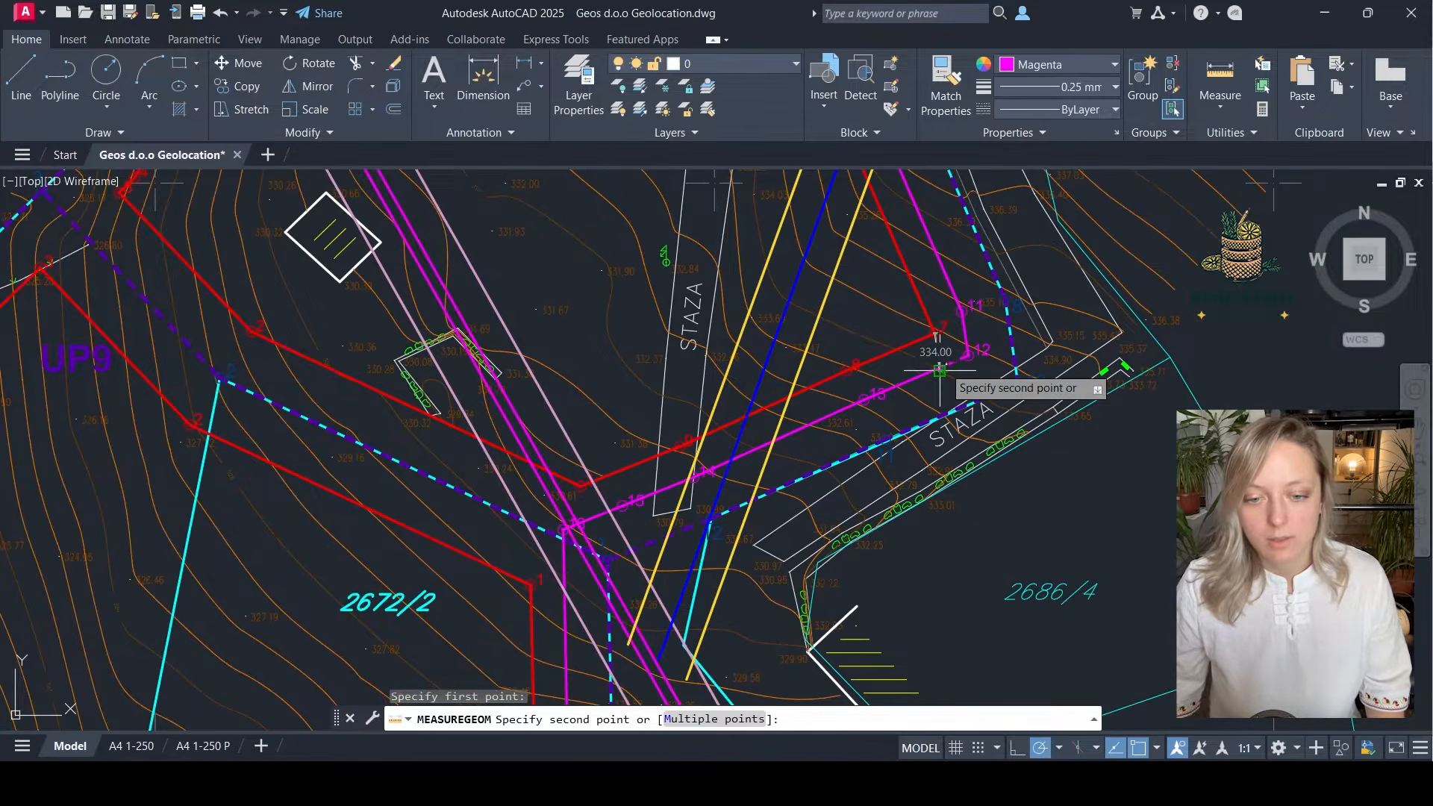
pyautogui.press('Escape')
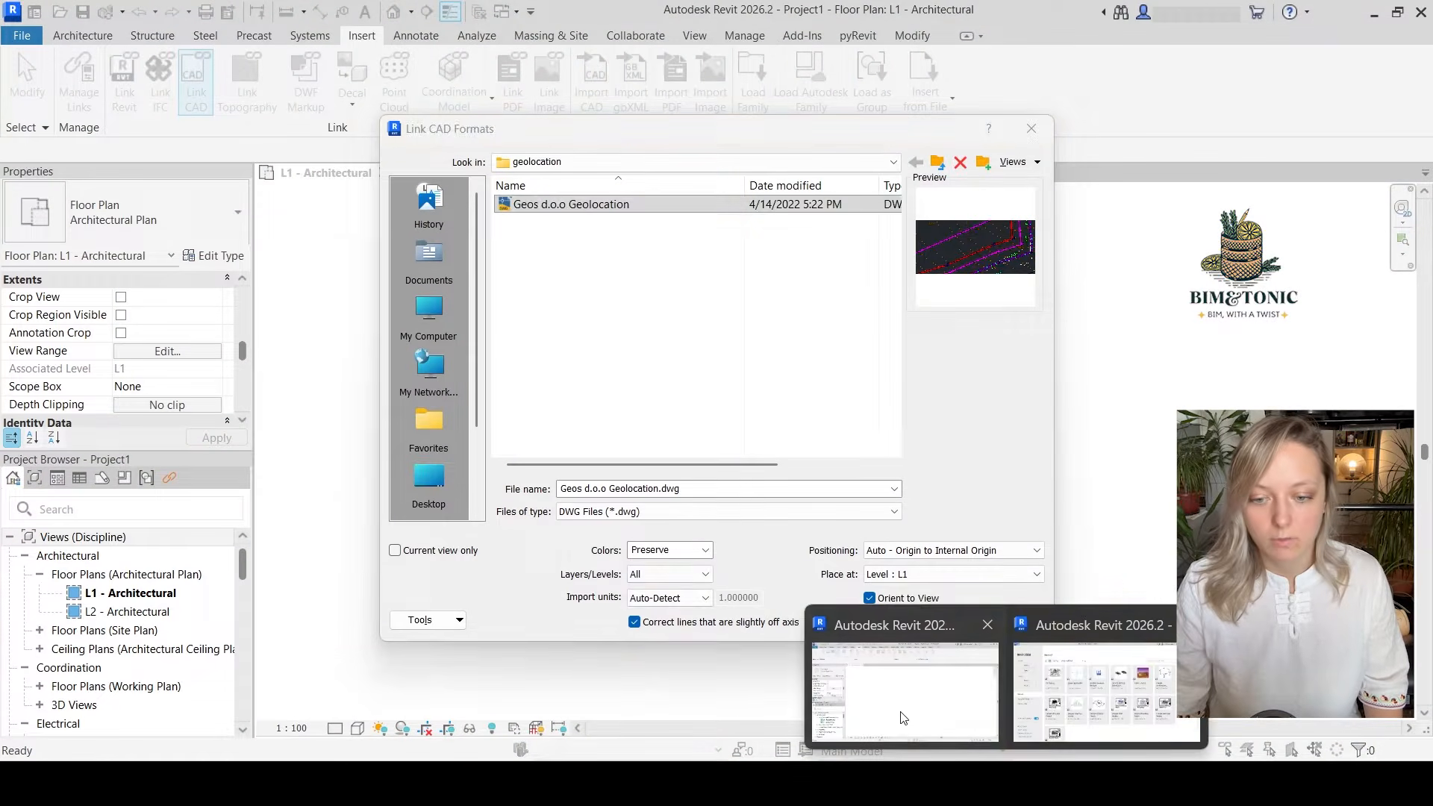
# Switch back to Revit, set the CAD link's import units to meter and link the drawing
pyautogui.click(904, 718)
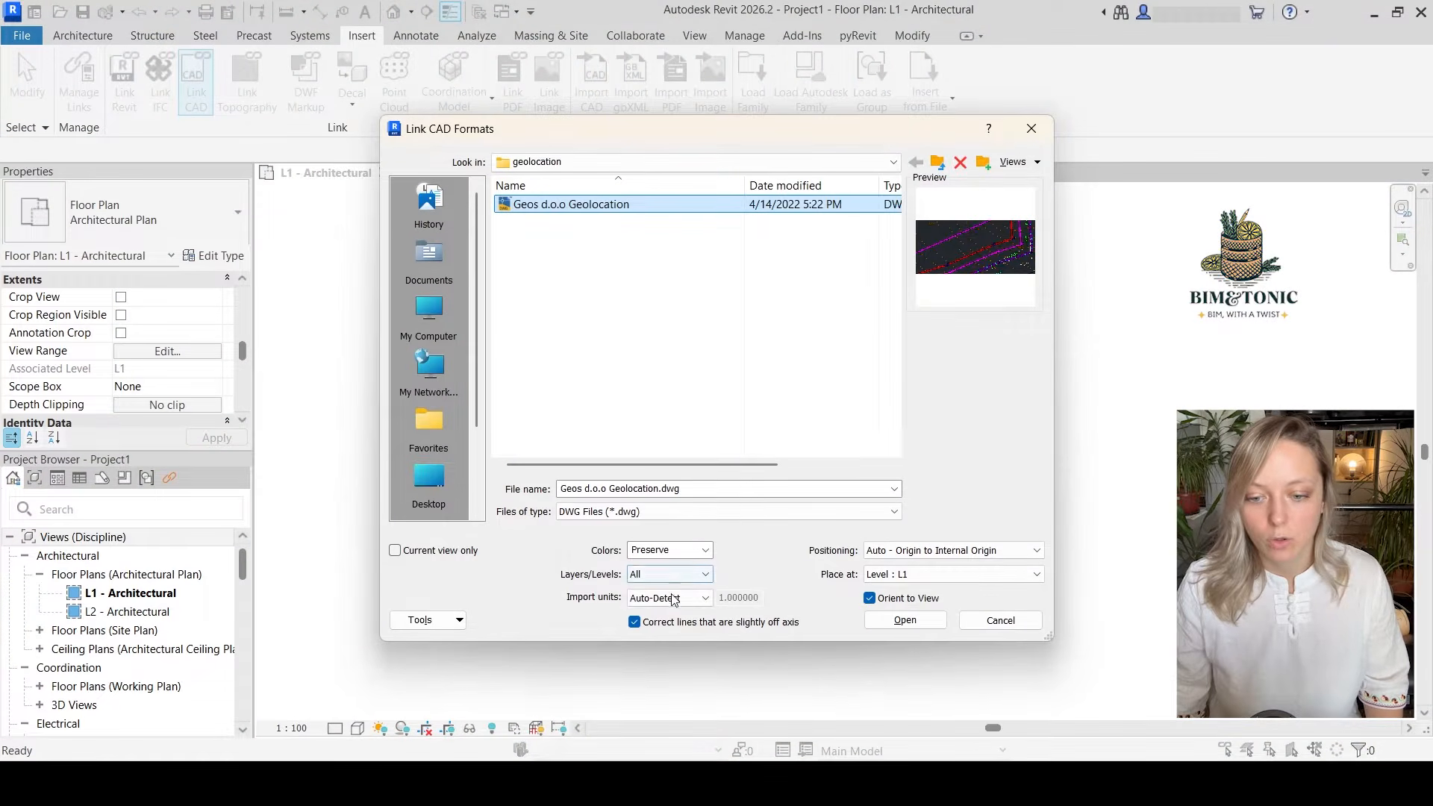
pyautogui.click(660, 598)
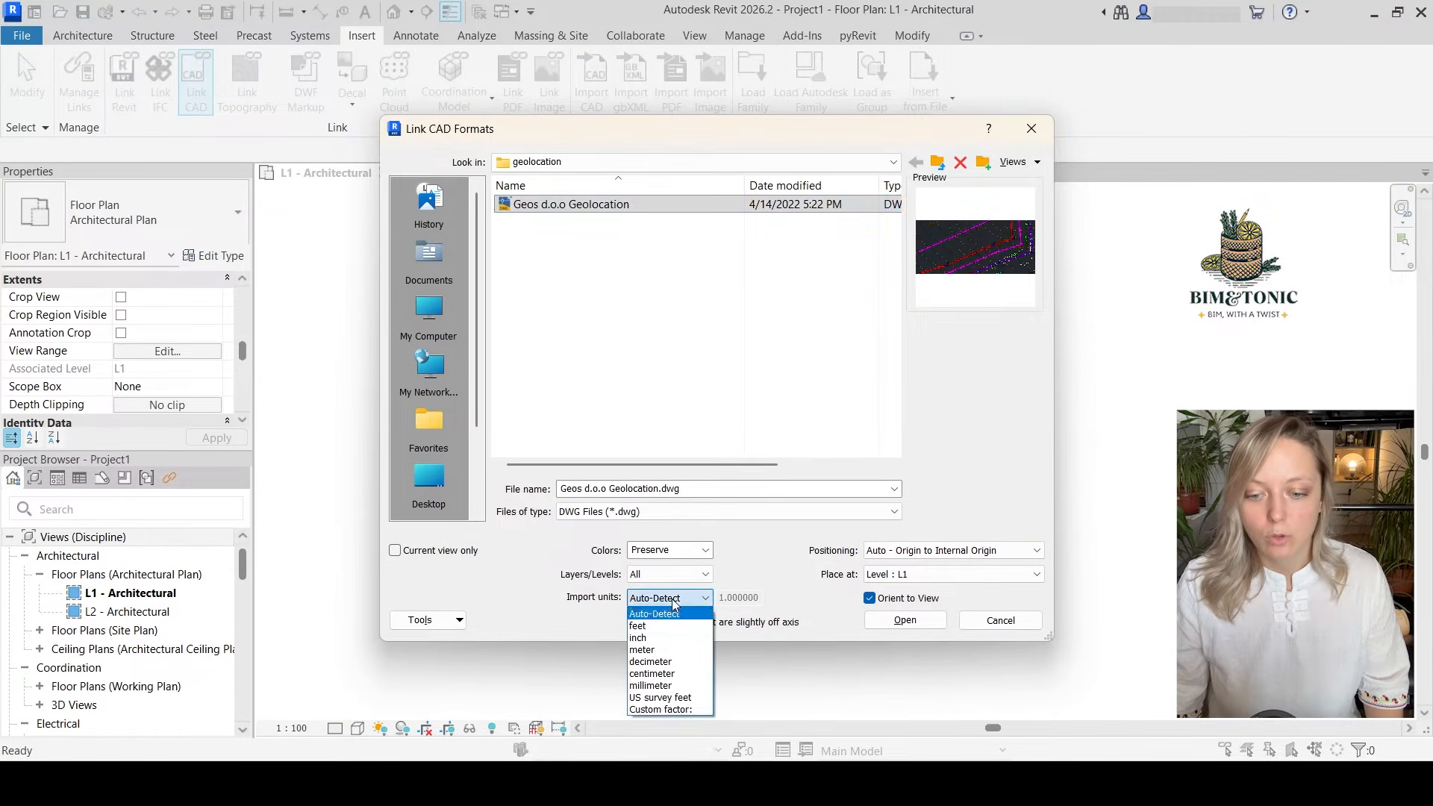
pyautogui.click(648, 653)
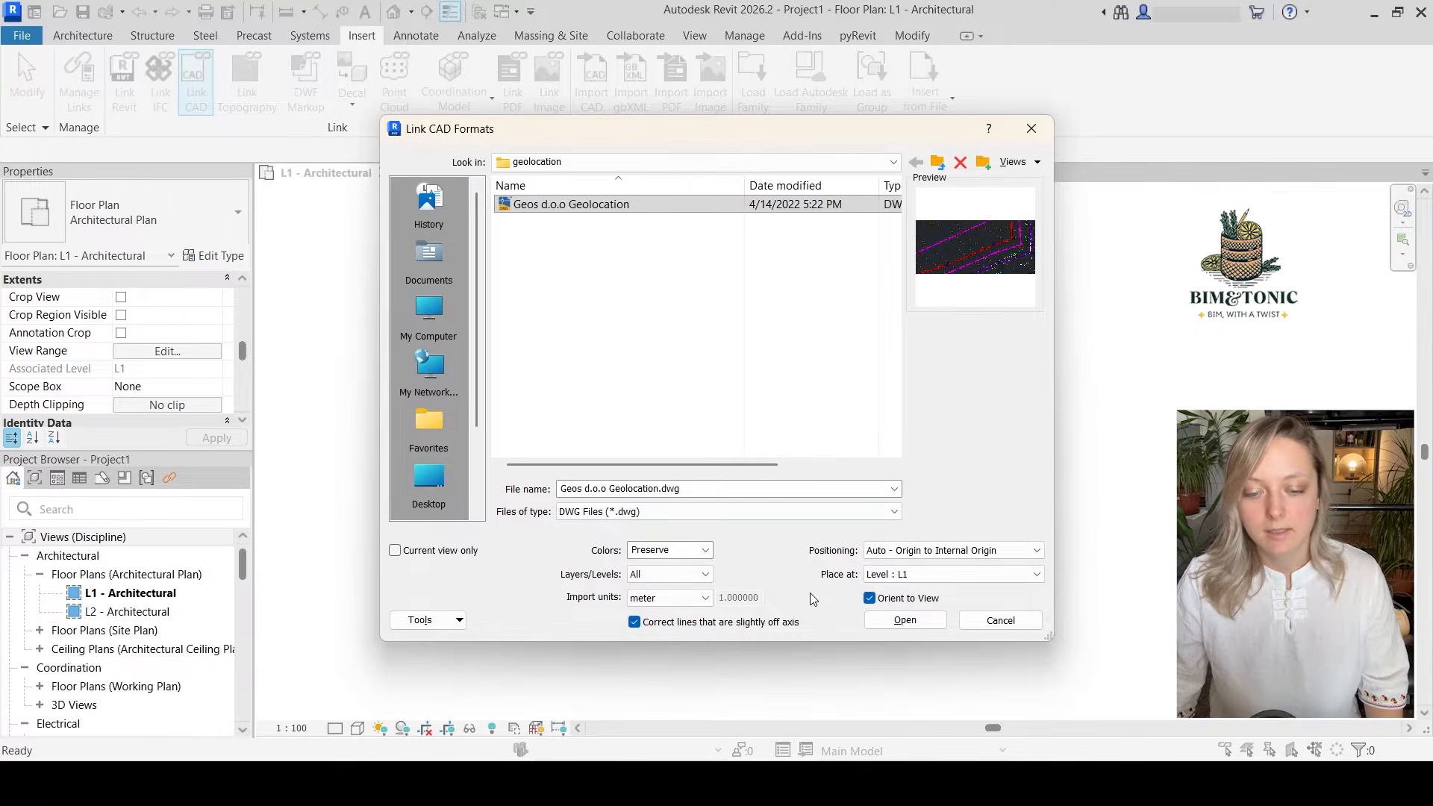
pyautogui.click(906, 621)
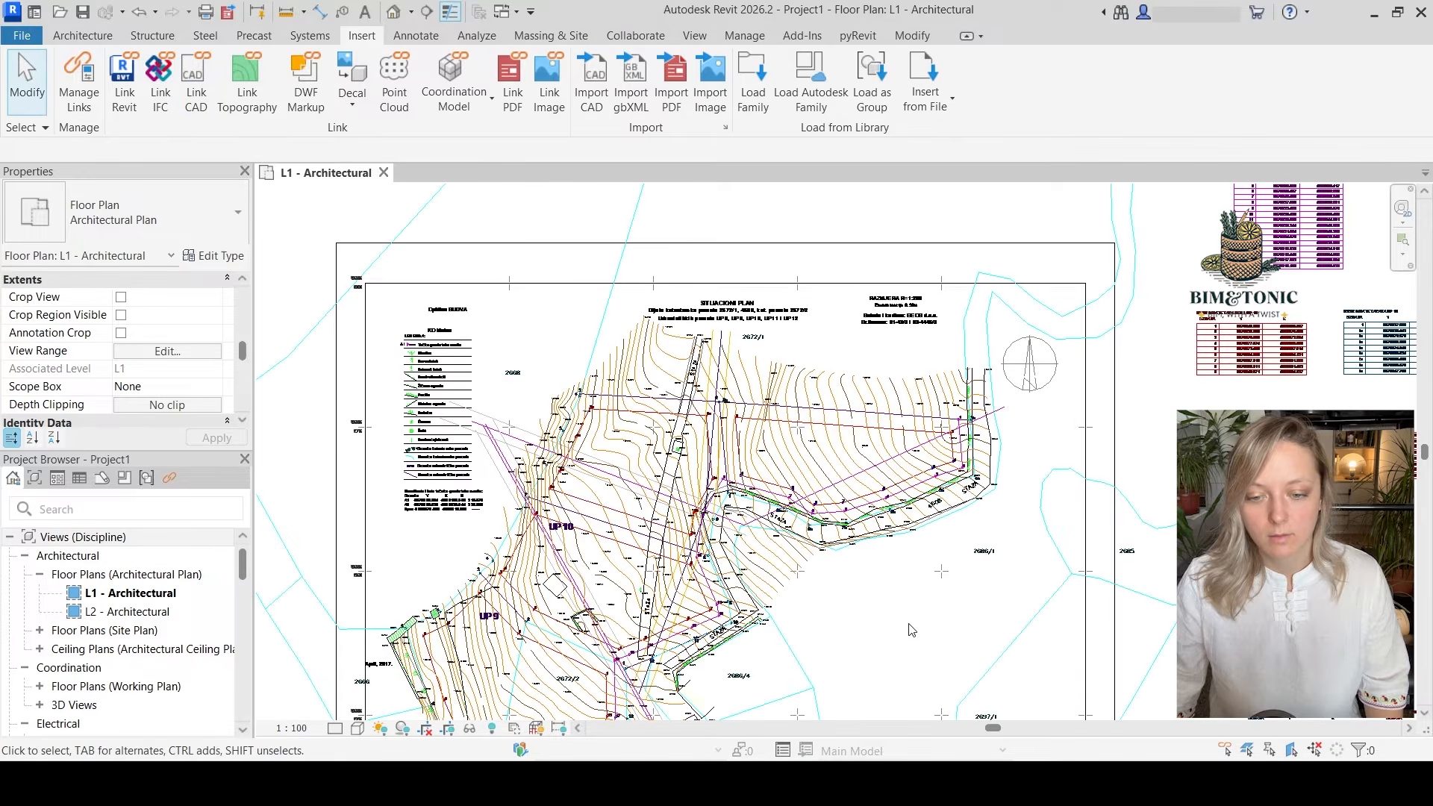
# Examine the linked site drawing in the floor plan and its elevated contour geometry in the default 3D view
pyautogui.scroll(-2, 863, 522)
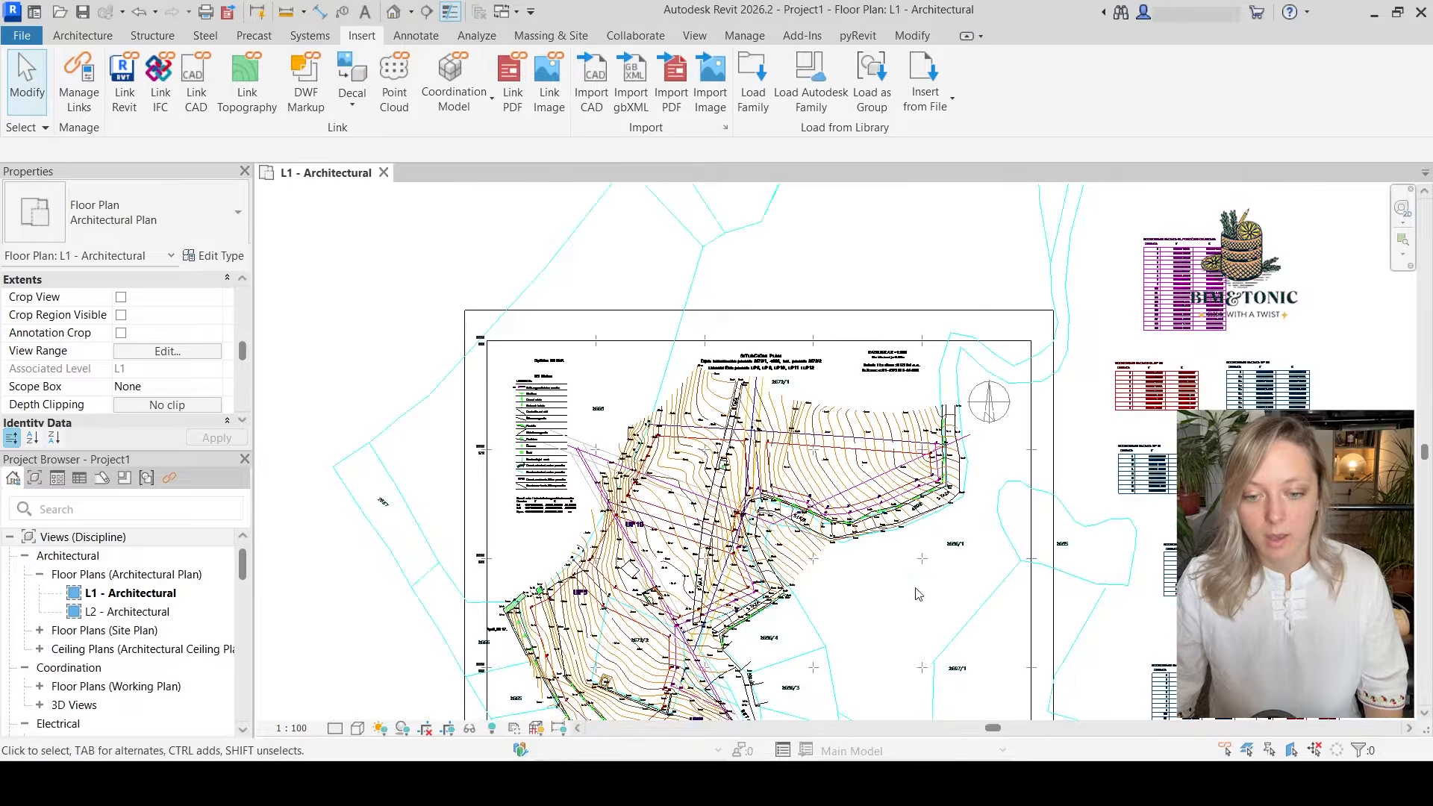
pyautogui.moveTo(994, 655); pyautogui.dragTo(990, 592, button='middle')
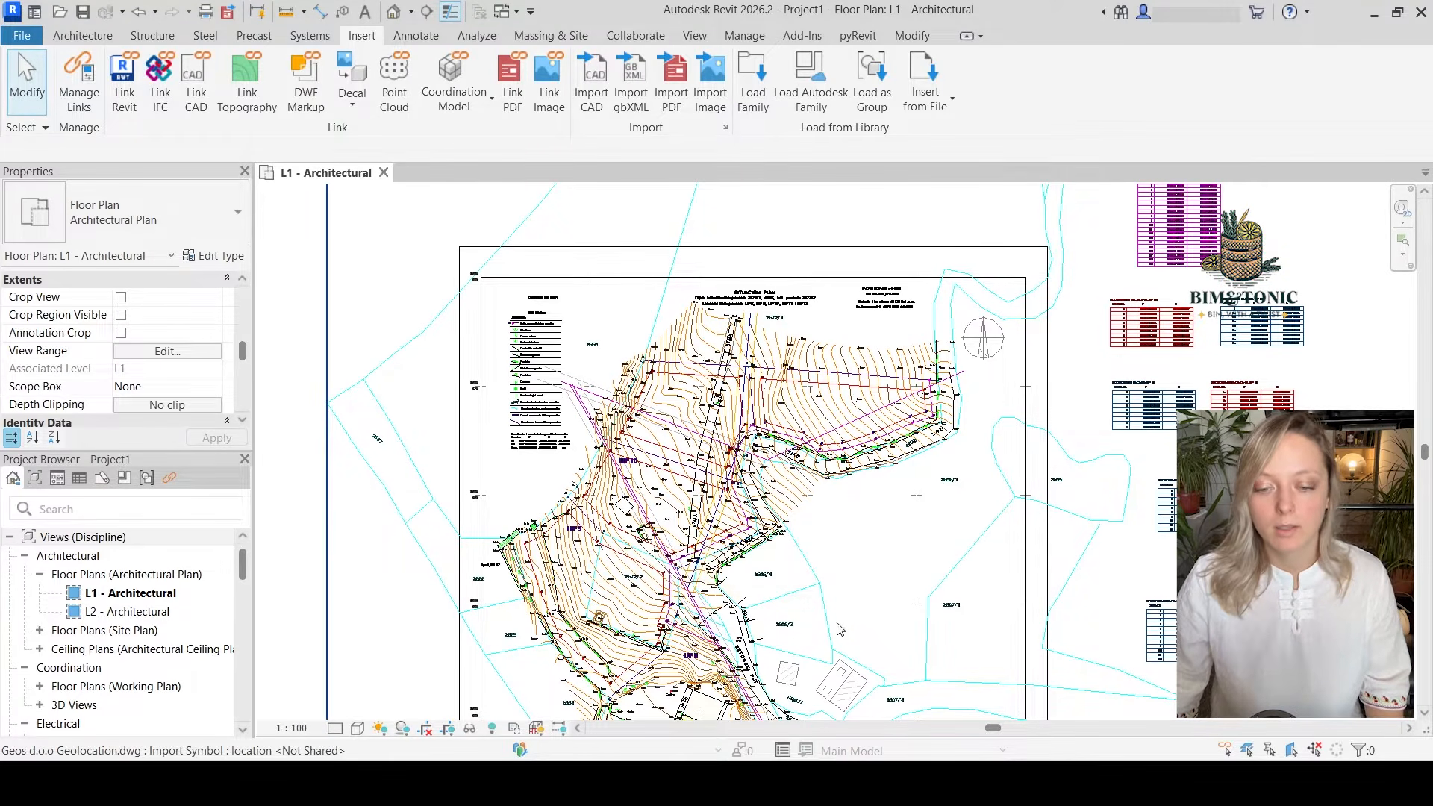
pyautogui.scroll(3, 847, 622)
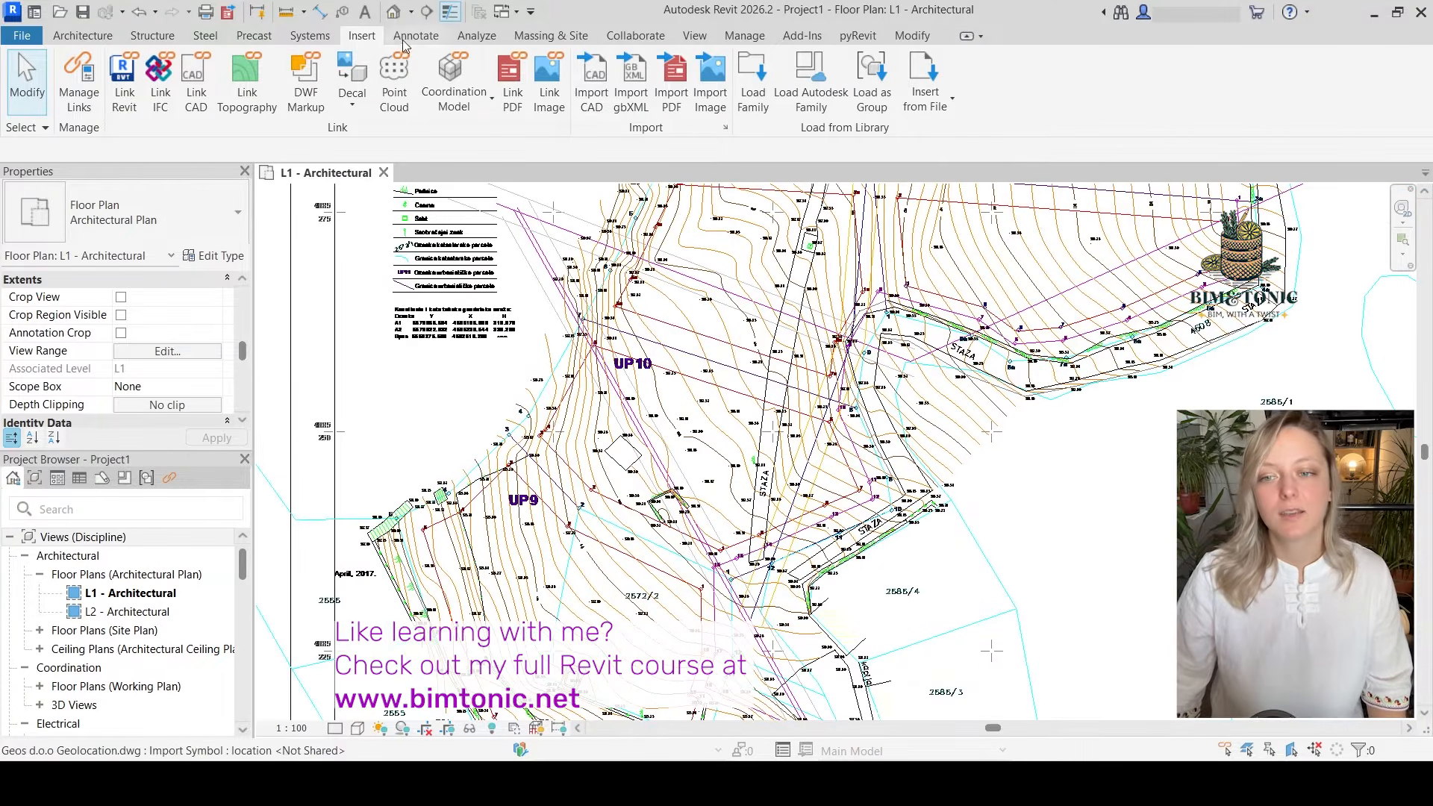
pyautogui.click(394, 11)
pyautogui.scroll(6, 825, 445)
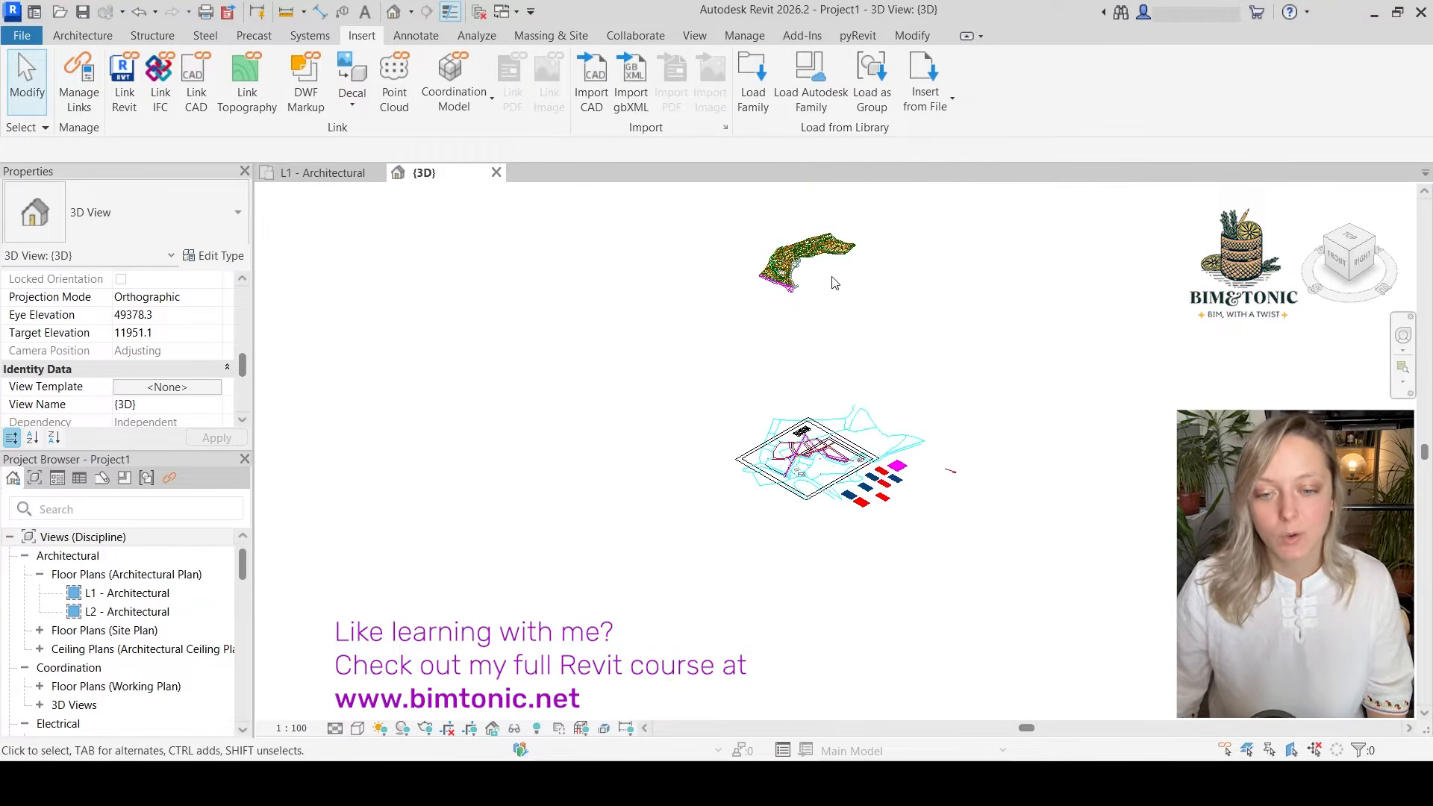
pyautogui.scroll(3, 806, 418)
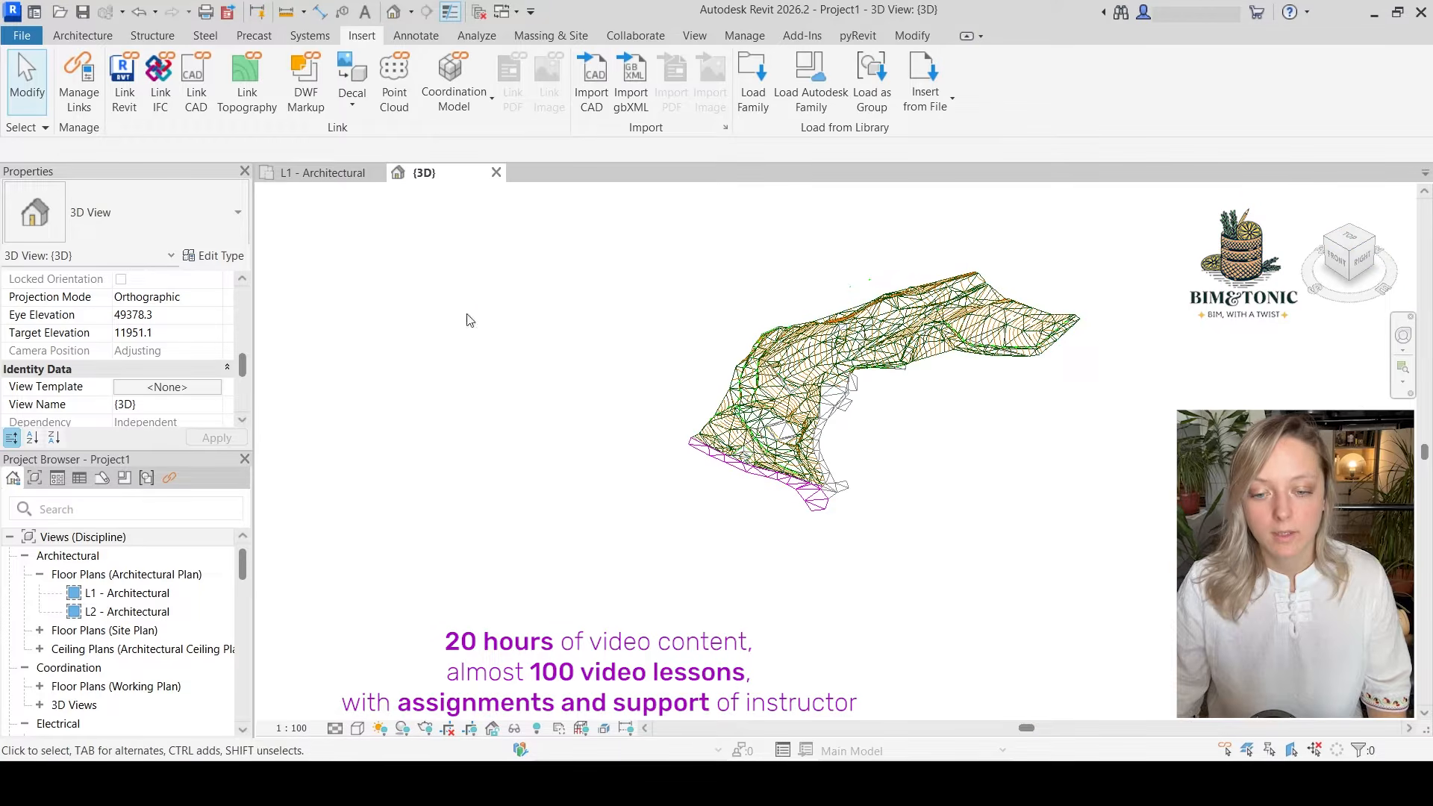
# In the L1 floor plan, start a toposolid from sketch and pick the UP10 parcel lines 8–7 and 7–6 as its boundary
pyautogui.click(323, 173)
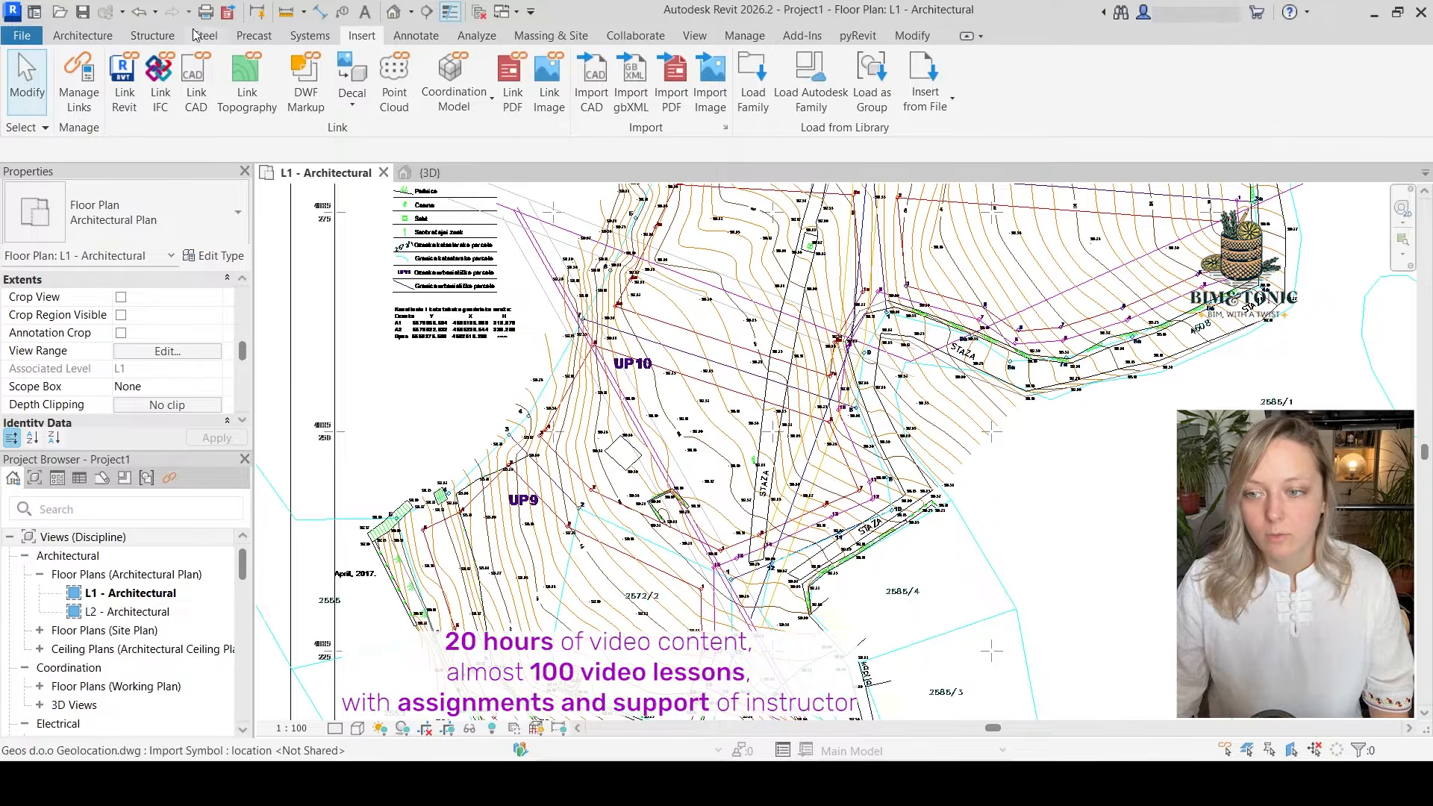
pyautogui.click(561, 36)
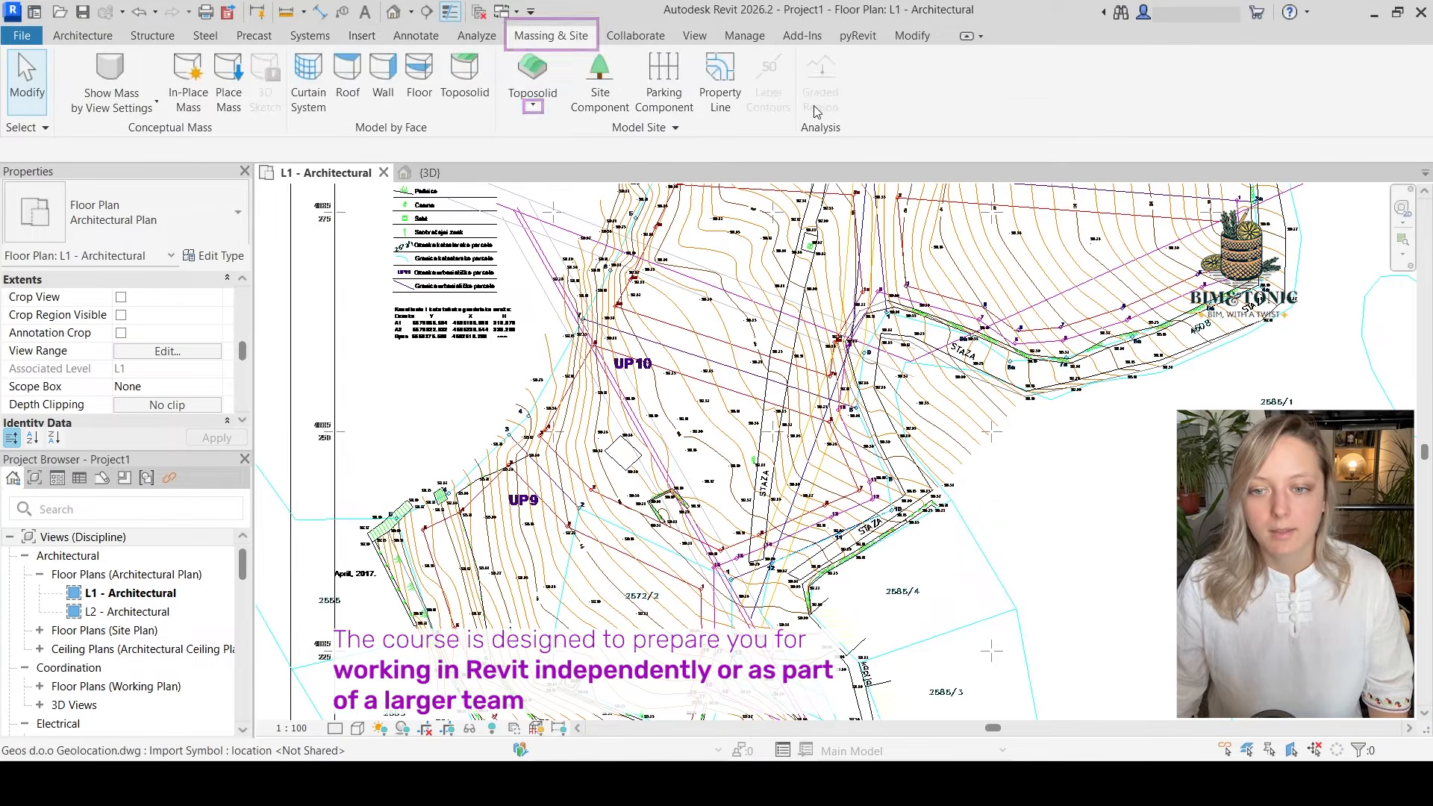
pyautogui.click(534, 105)
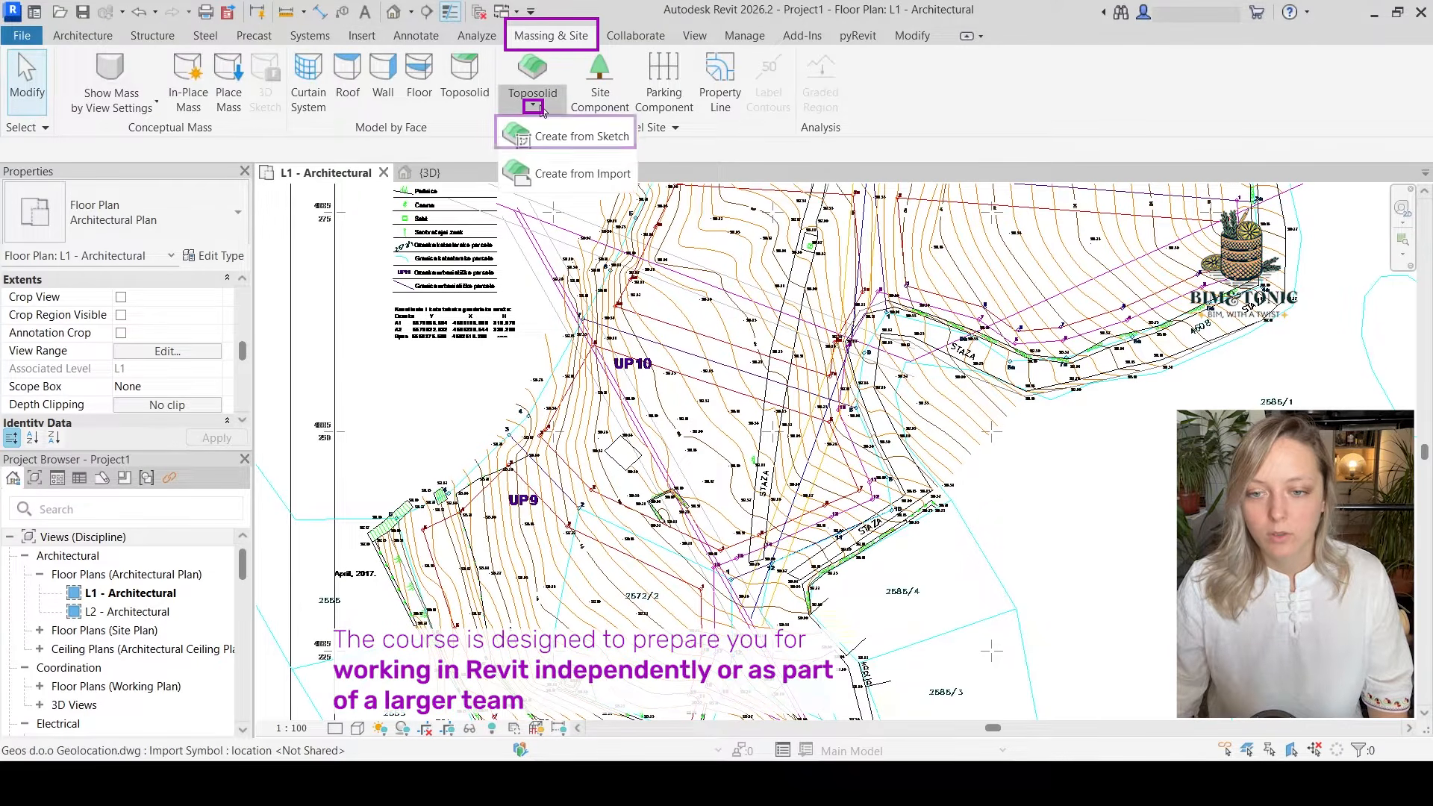
pyautogui.click(569, 138)
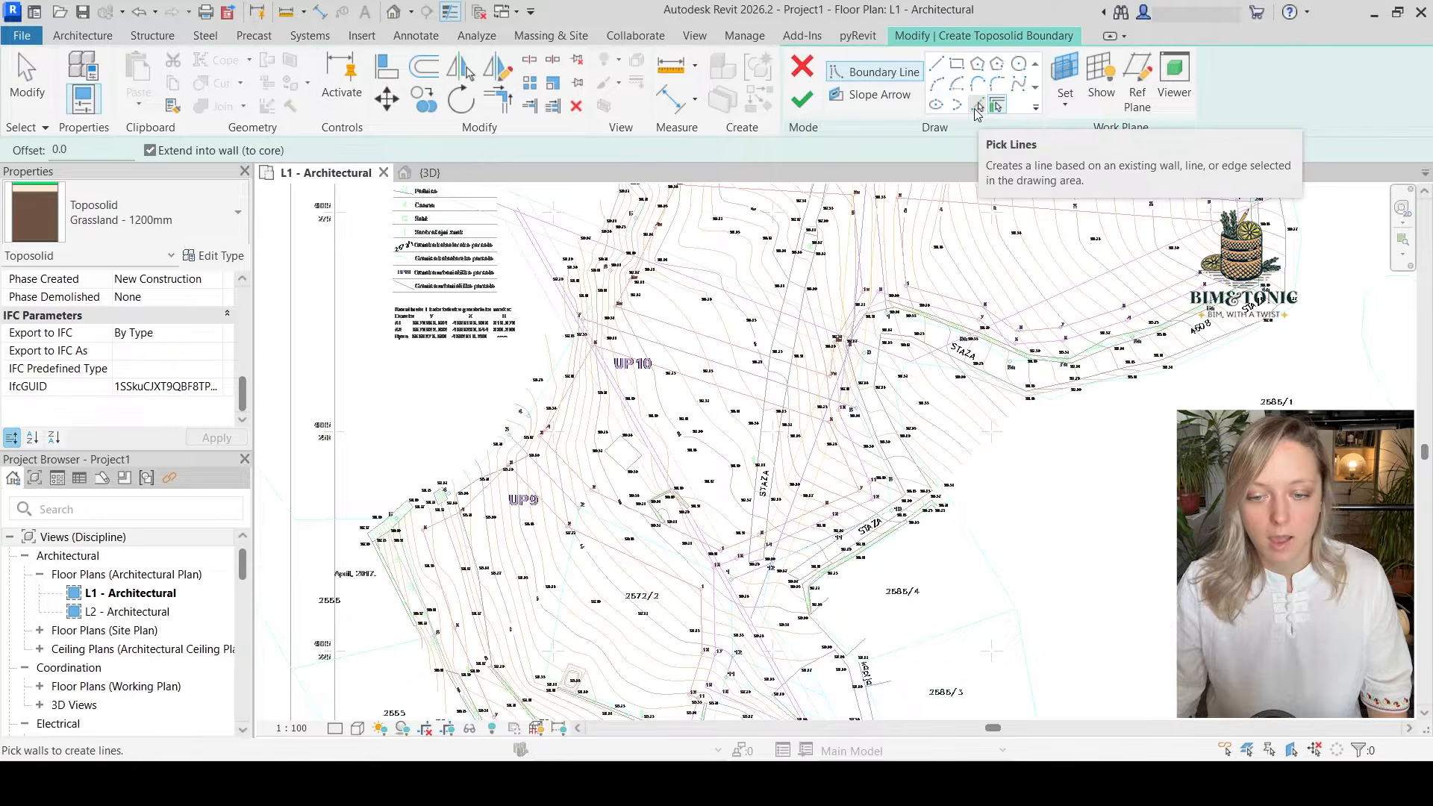
pyautogui.click(977, 107)
pyautogui.scroll(4, 681, 295)
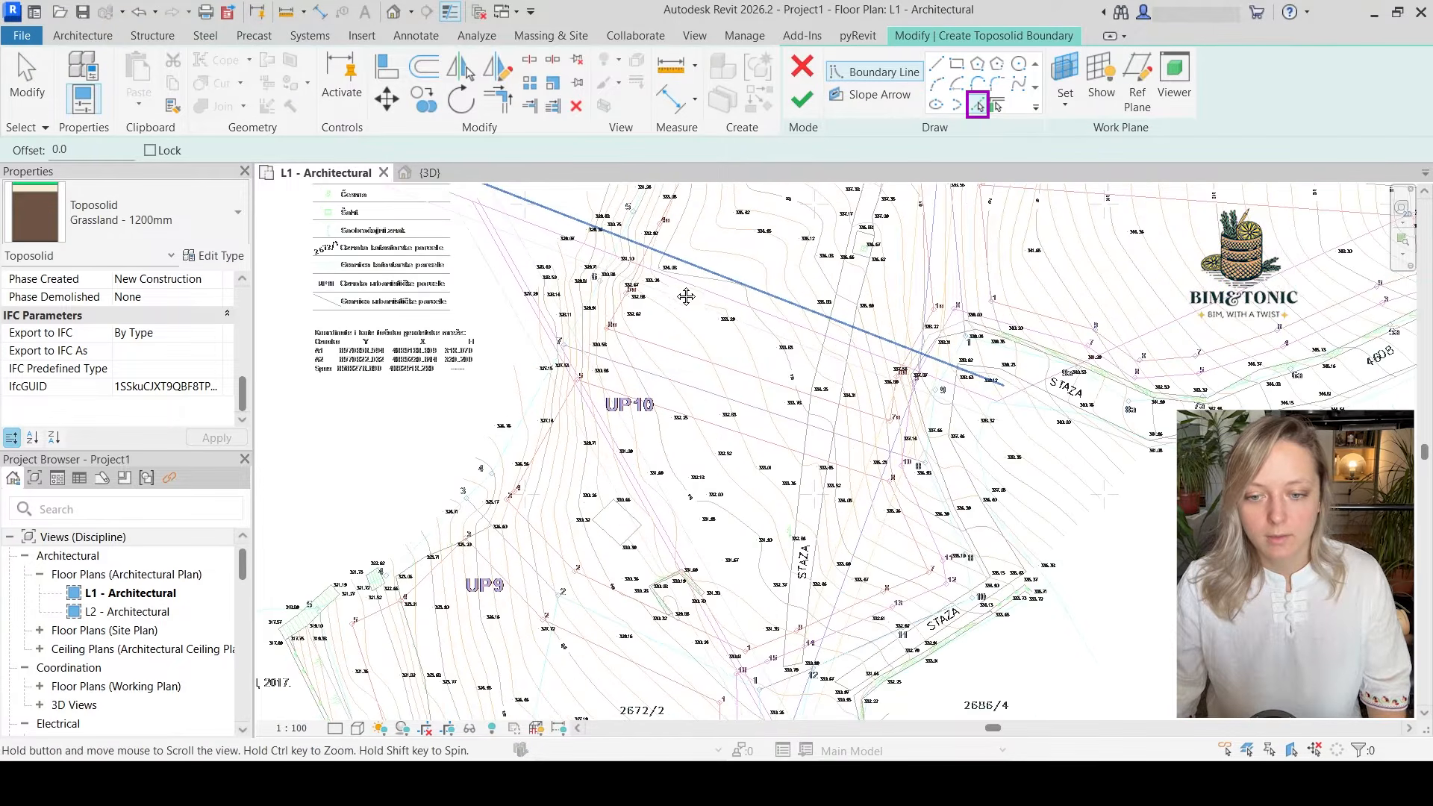
pyautogui.scroll(1, 625, 521)
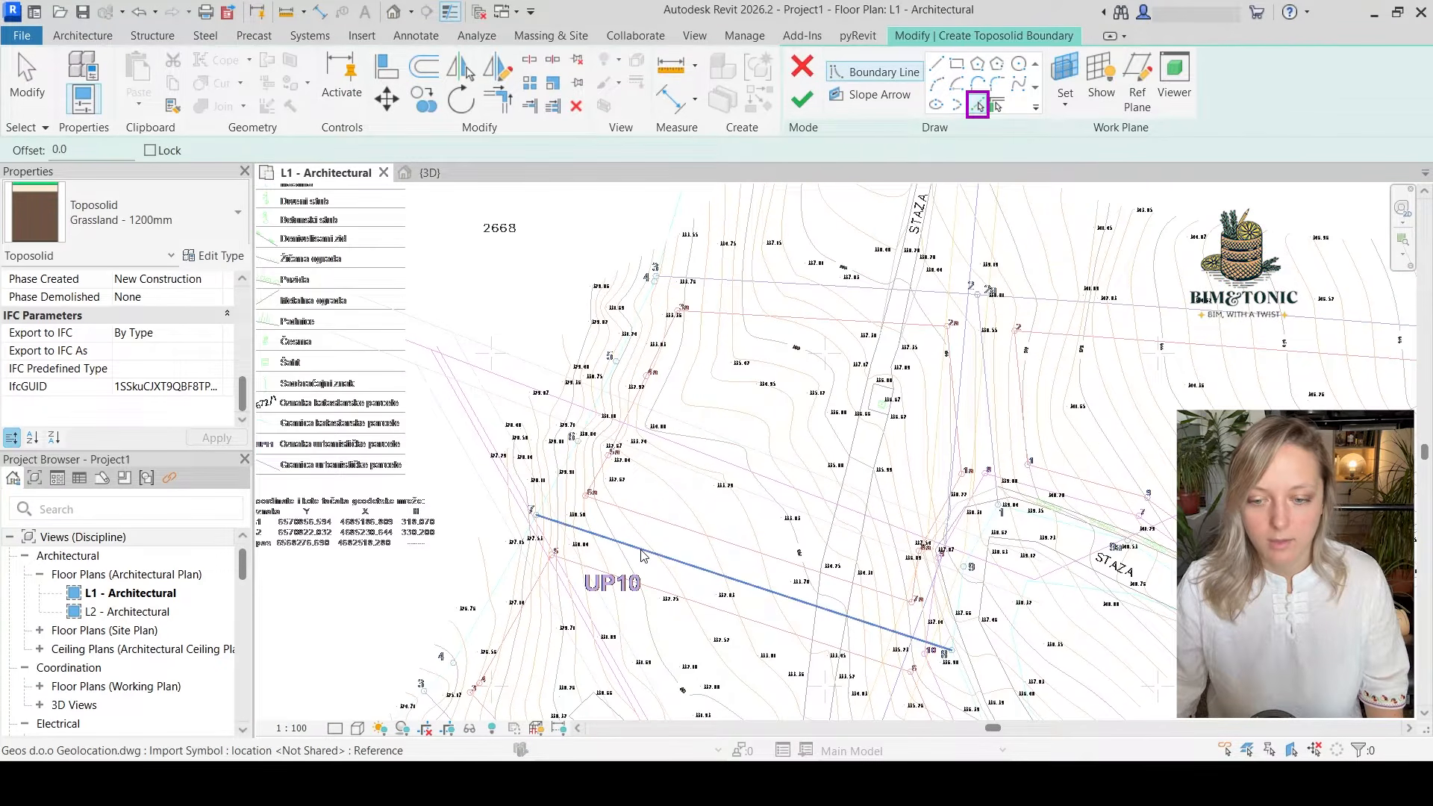
pyautogui.click(643, 555)
pyautogui.scroll(3, 548, 500)
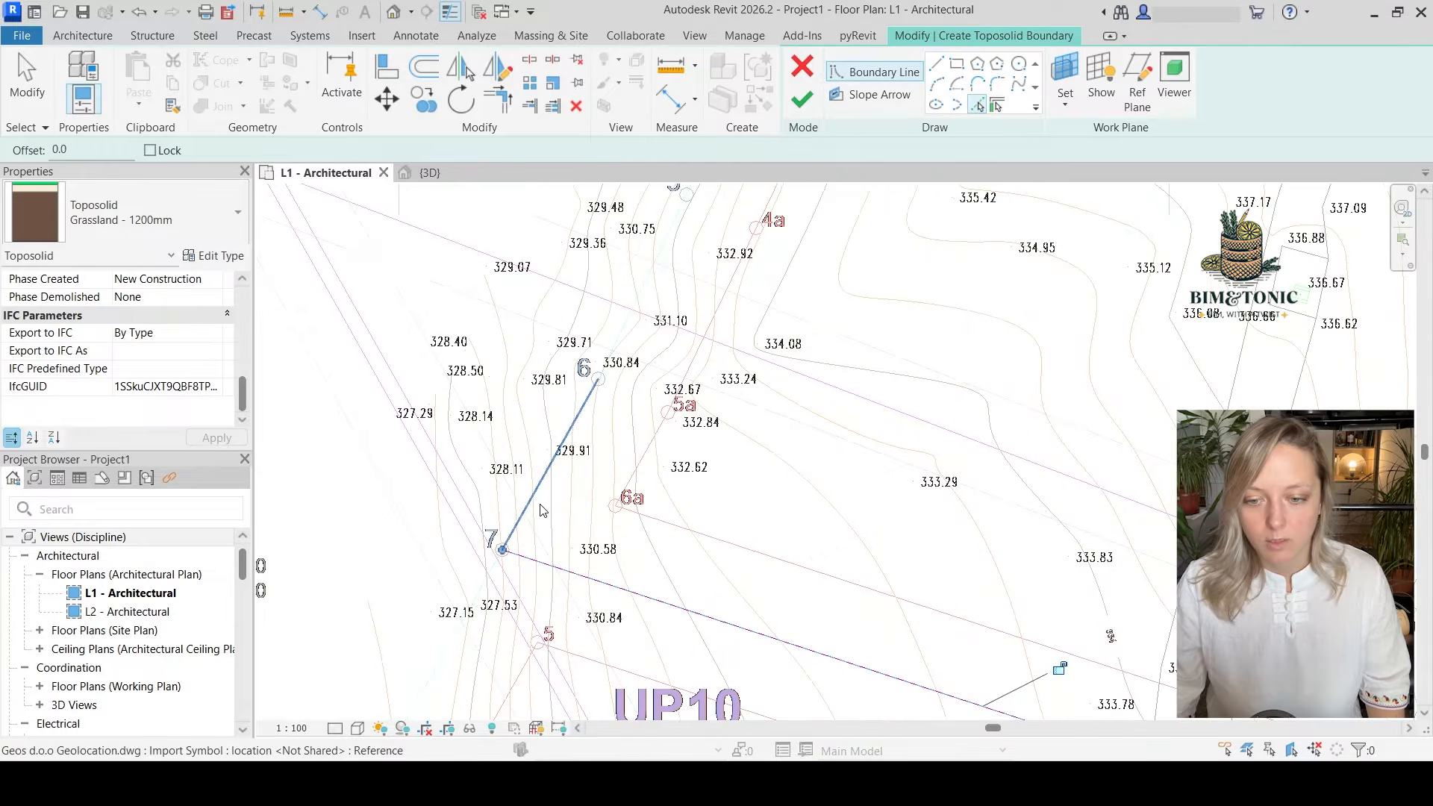
# Add the parcel lines from point 6 to 4, through point 3, and across to point 2 to the toposolid boundary
pyautogui.click(628, 321)
pyautogui.scroll(-2, 631, 530)
pyautogui.scroll(-1, 632, 530)
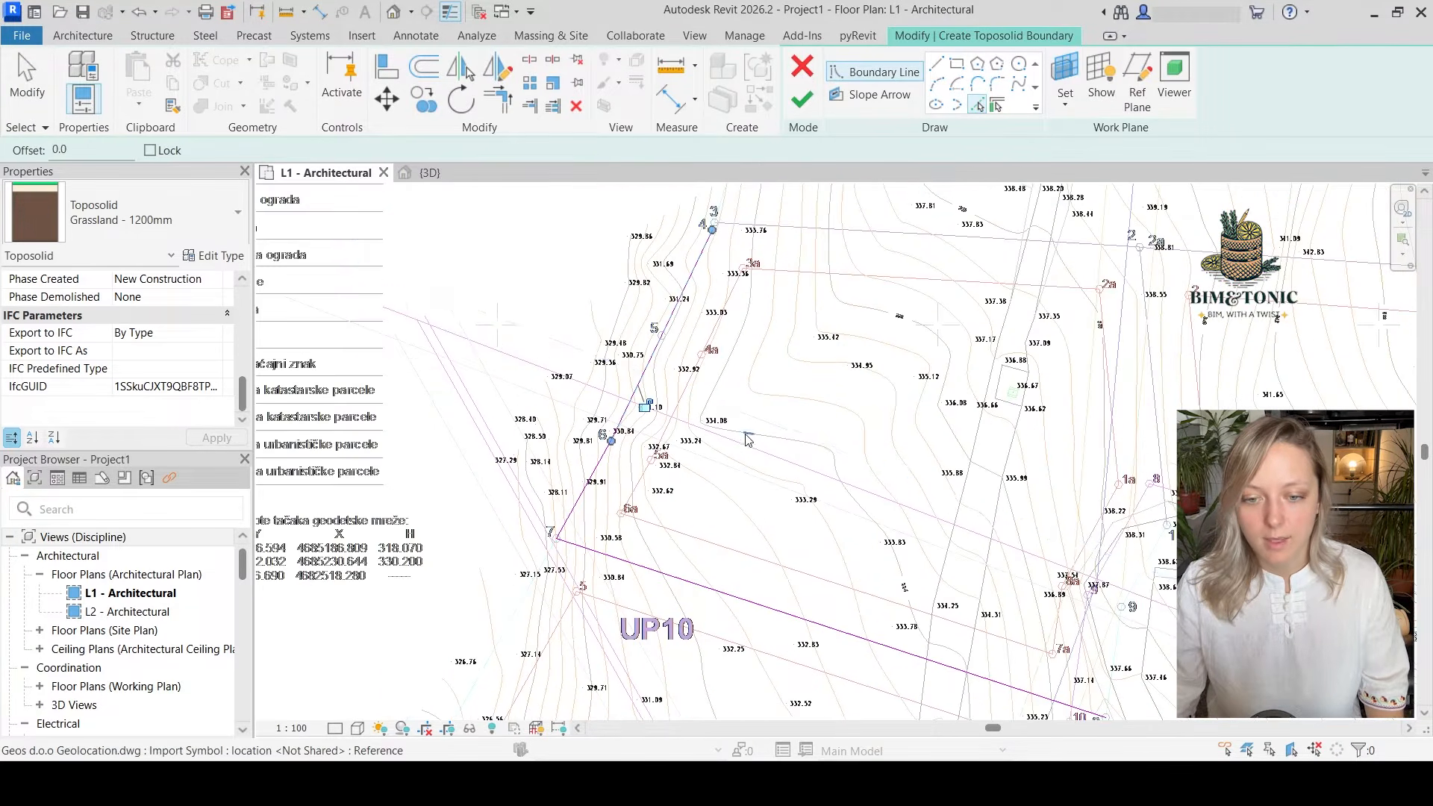
pyautogui.moveTo(735, 222); pyautogui.dragTo(718, 293, button='middle')
pyautogui.scroll(5, 689, 298)
pyautogui.scroll(4, 688, 298)
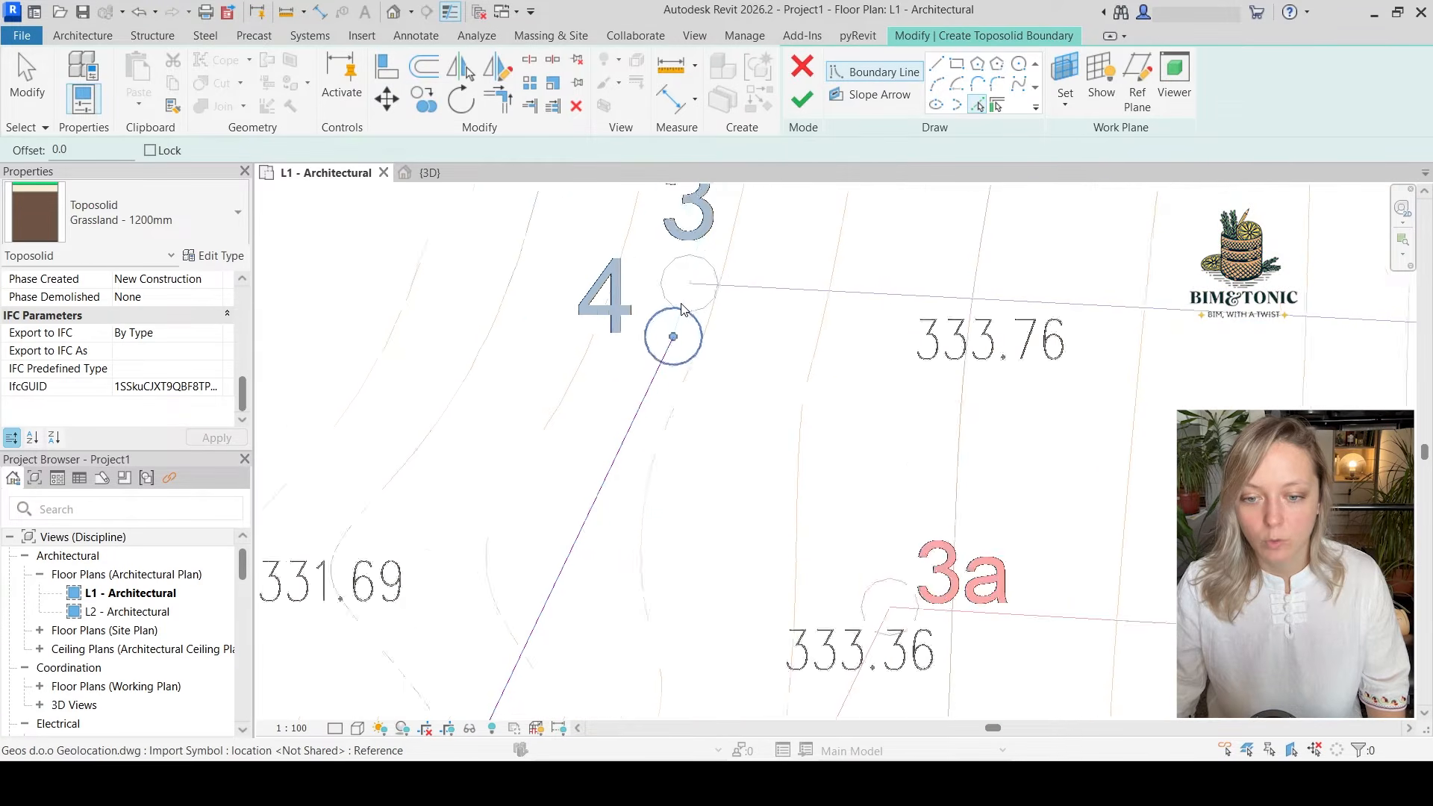
pyautogui.click(782, 278)
pyautogui.scroll(-5, 697, 374)
pyautogui.moveTo(1000, 532); pyautogui.dragTo(825, 456, button='middle')
pyautogui.scroll(-1, 856, 409)
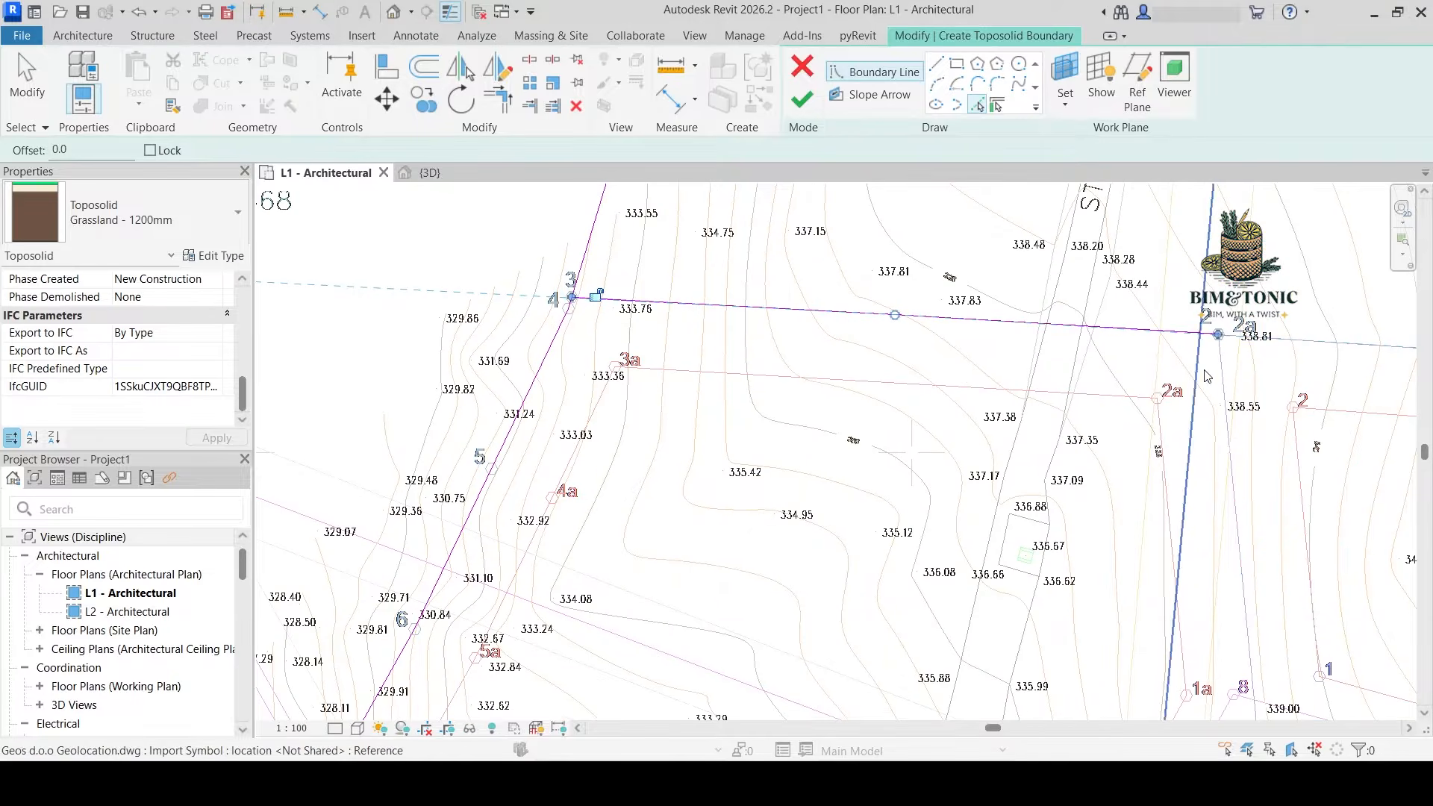
# Pick the parcel lines 2–1, 1–9 and 9–8 to close the eastern side of the toposolid boundary
pyautogui.click(1258, 616)
pyautogui.moveTo(1260, 615); pyautogui.dragTo(1263, 363, button='middle')
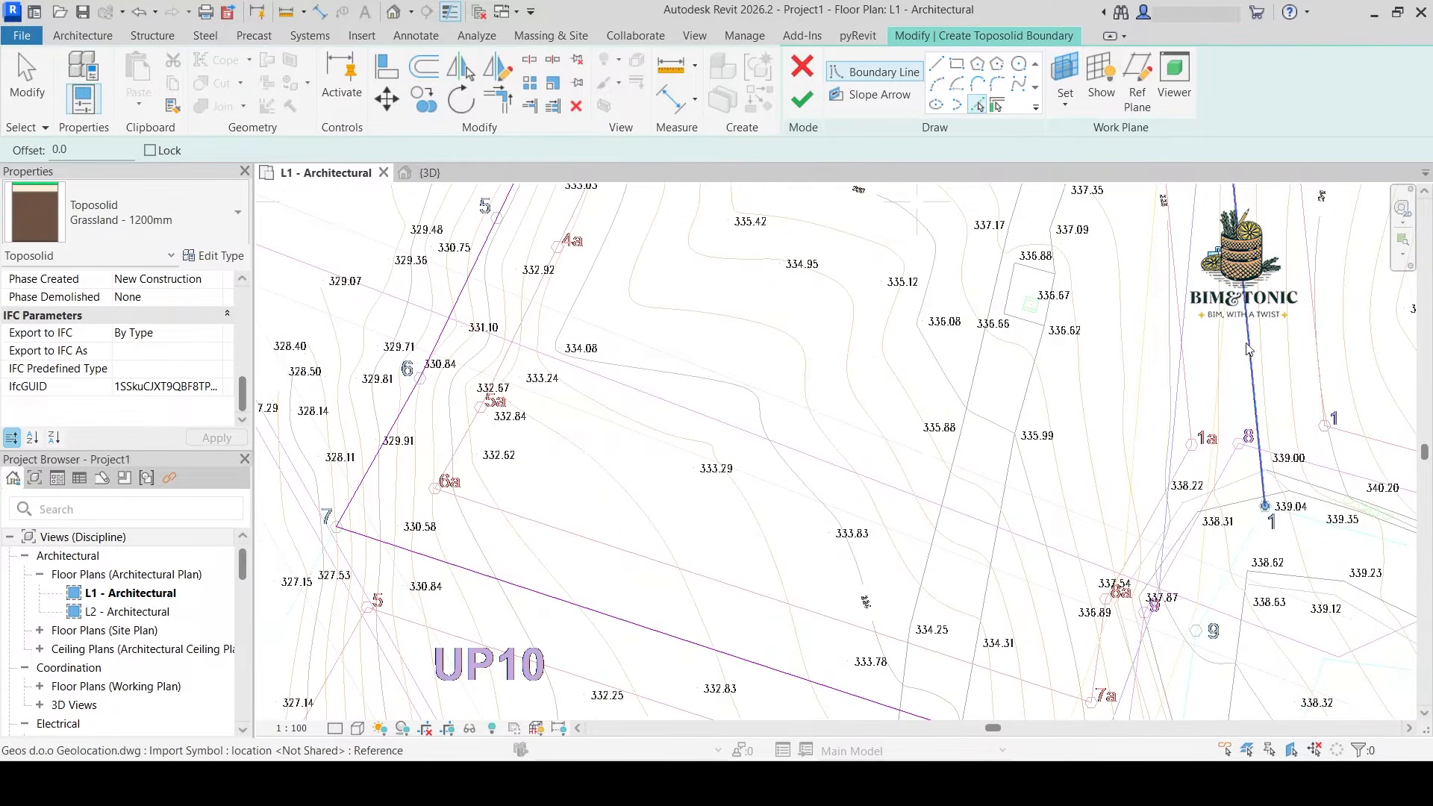
pyautogui.scroll(1, 1236, 444)
pyautogui.click(1241, 566)
pyautogui.moveTo(1238, 597); pyautogui.dragTo(1252, 410, button='middle')
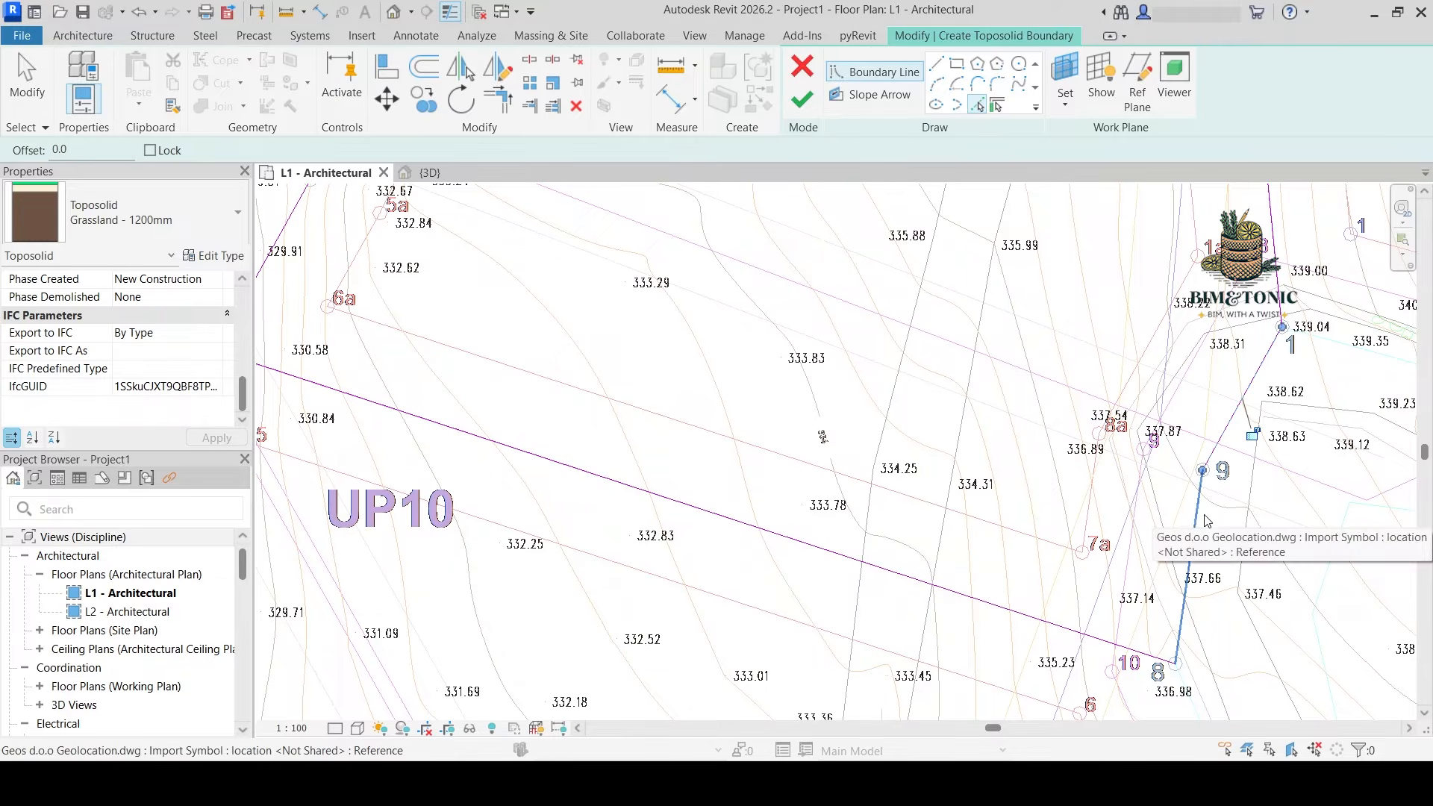
pyautogui.click(1203, 516)
pyautogui.scroll(-3, 1308, 584)
pyautogui.moveTo(1237, 483); pyautogui.dragTo(1194, 539, button='middle')
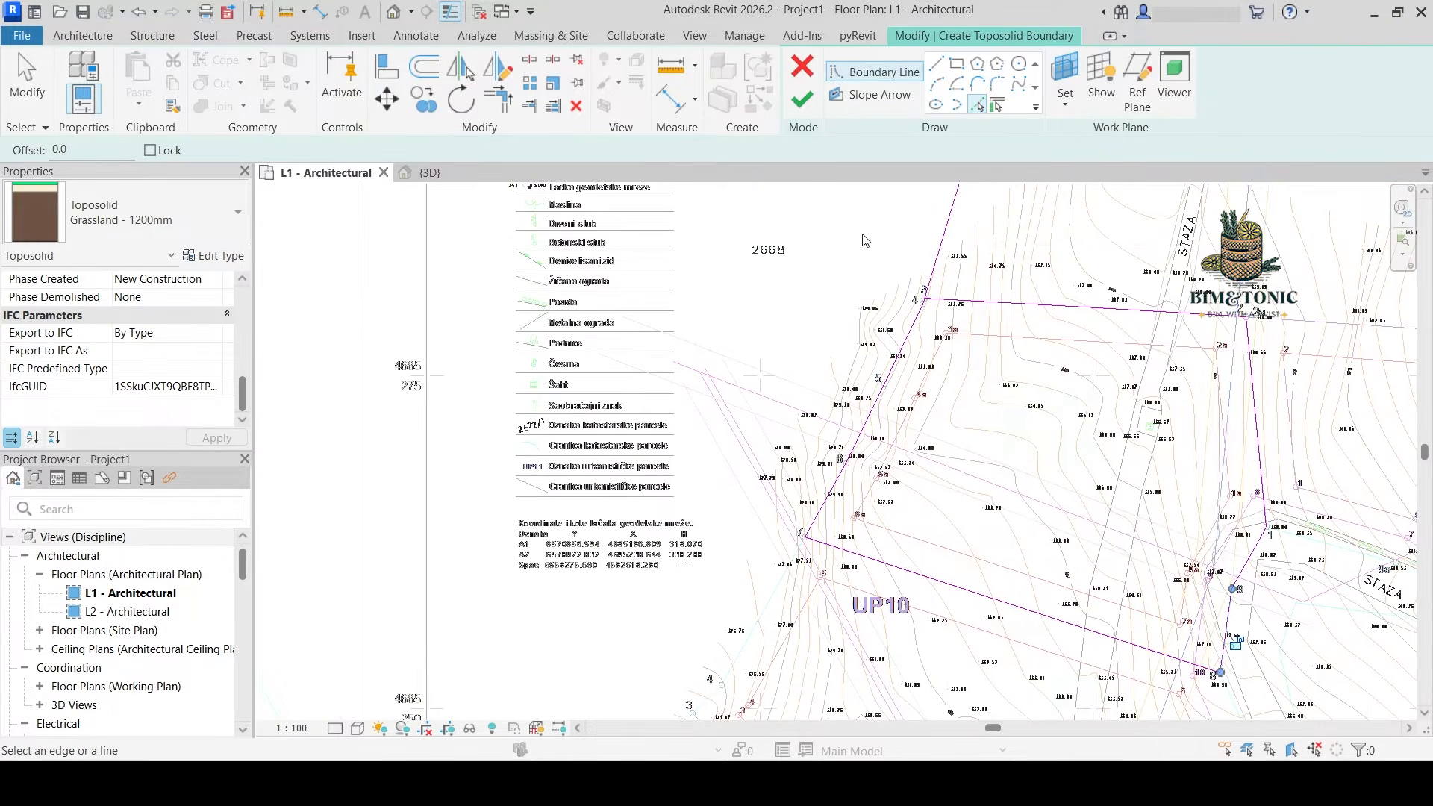
# Trim the boundary line that overruns point 3 to a corner with the line toward point 2
pyautogui.scroll(5, 924, 284)
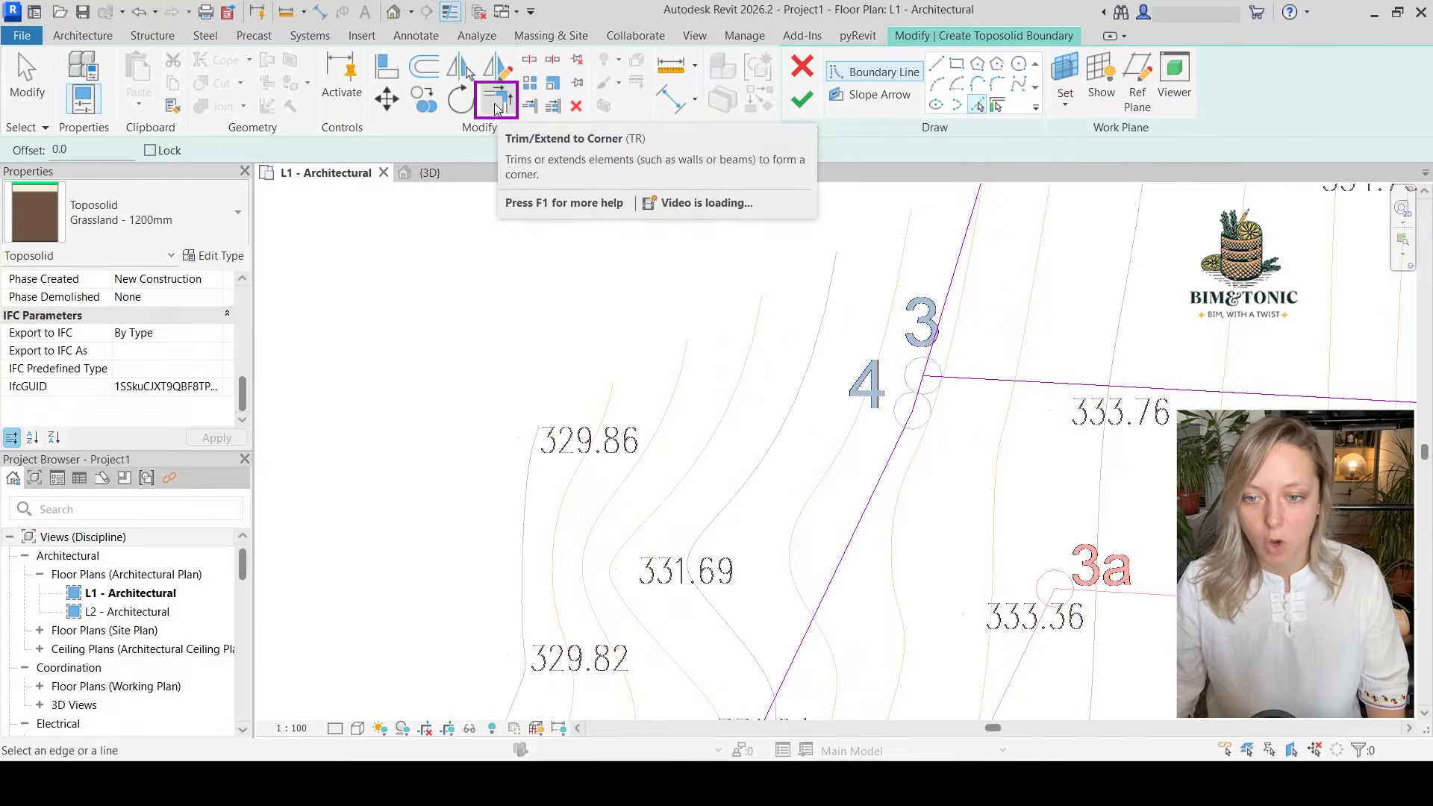
pyautogui.click(498, 109)
pyautogui.scroll(3, 918, 384)
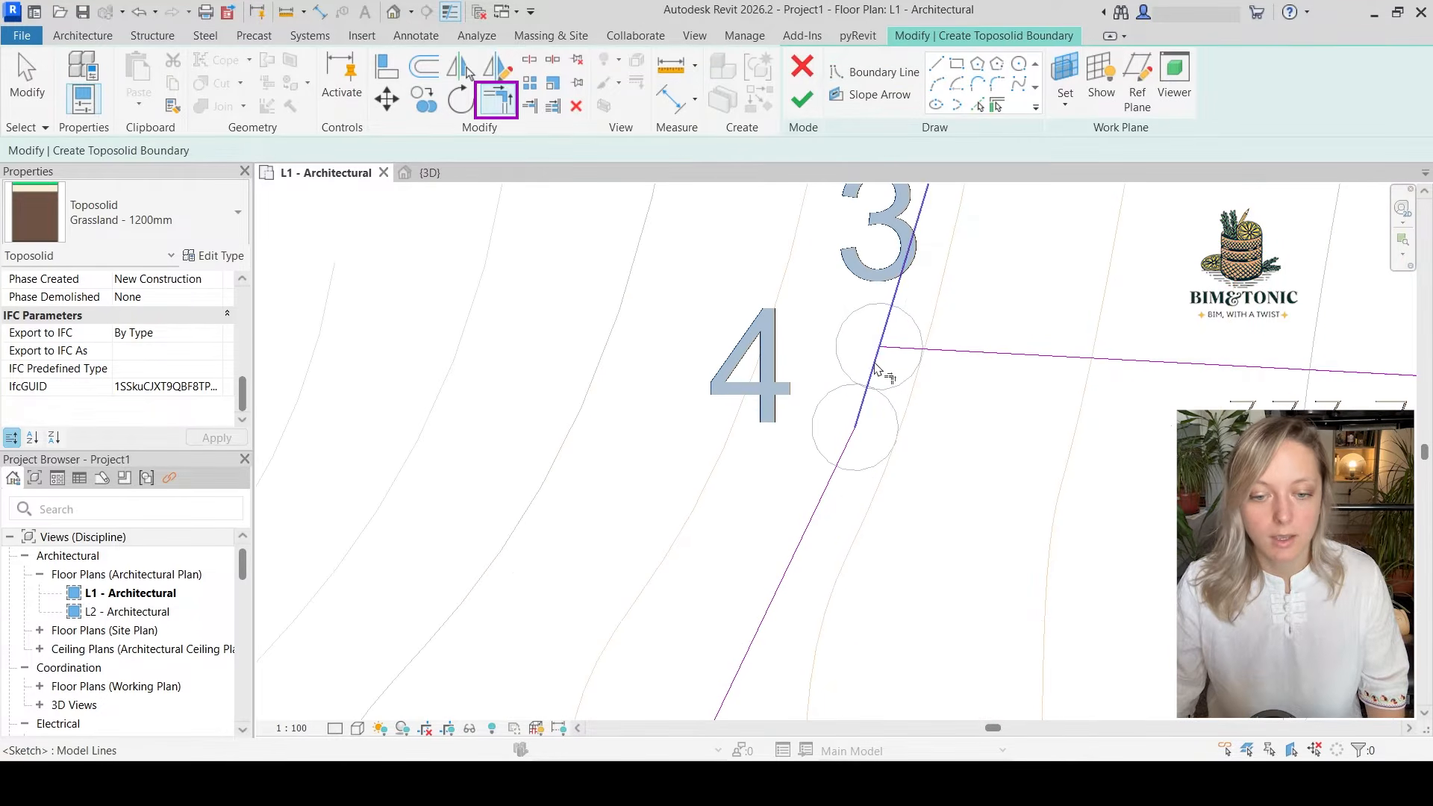
pyautogui.click(905, 352)
pyautogui.scroll(-2, 899, 407)
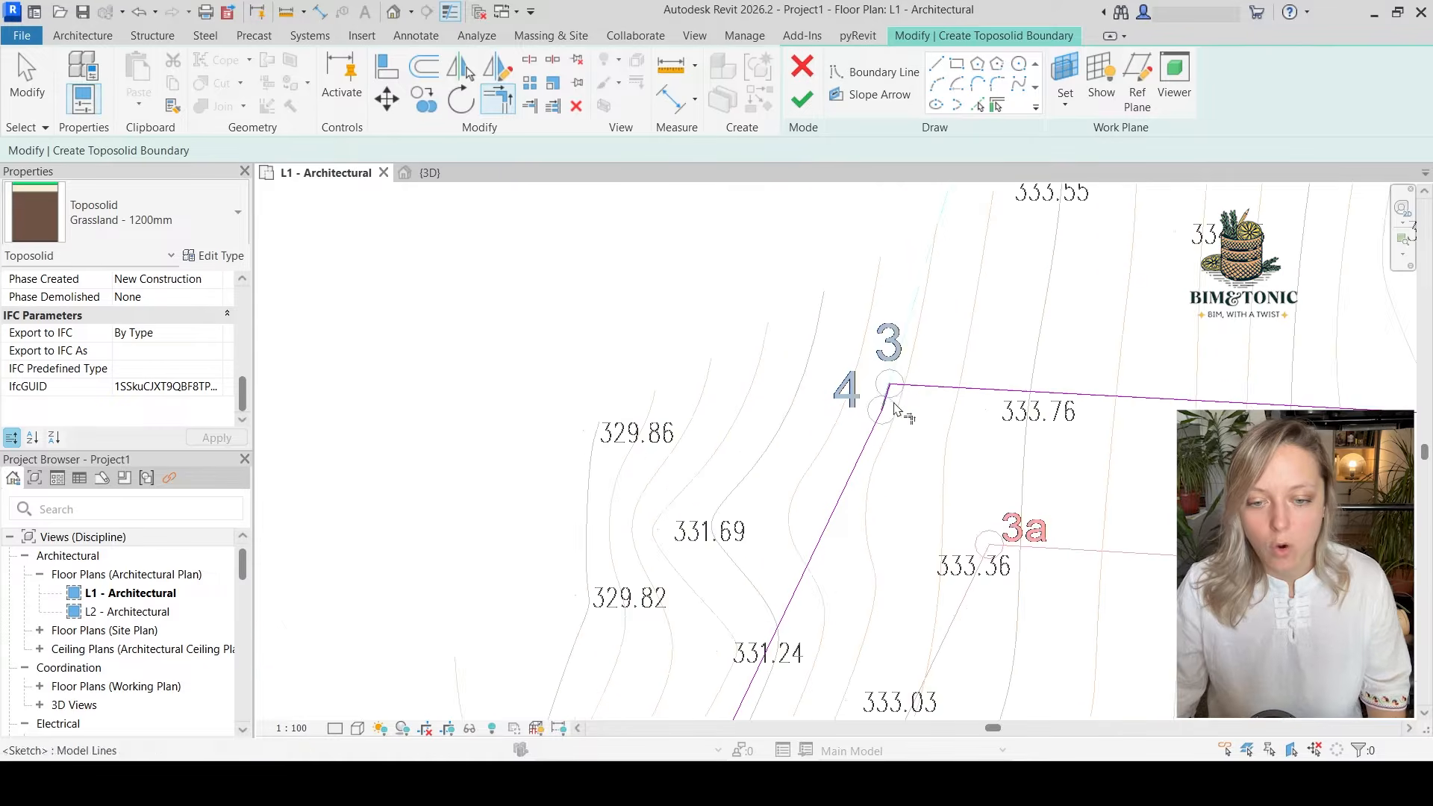
pyautogui.scroll(-3, 662, 381)
pyautogui.press('Escape')
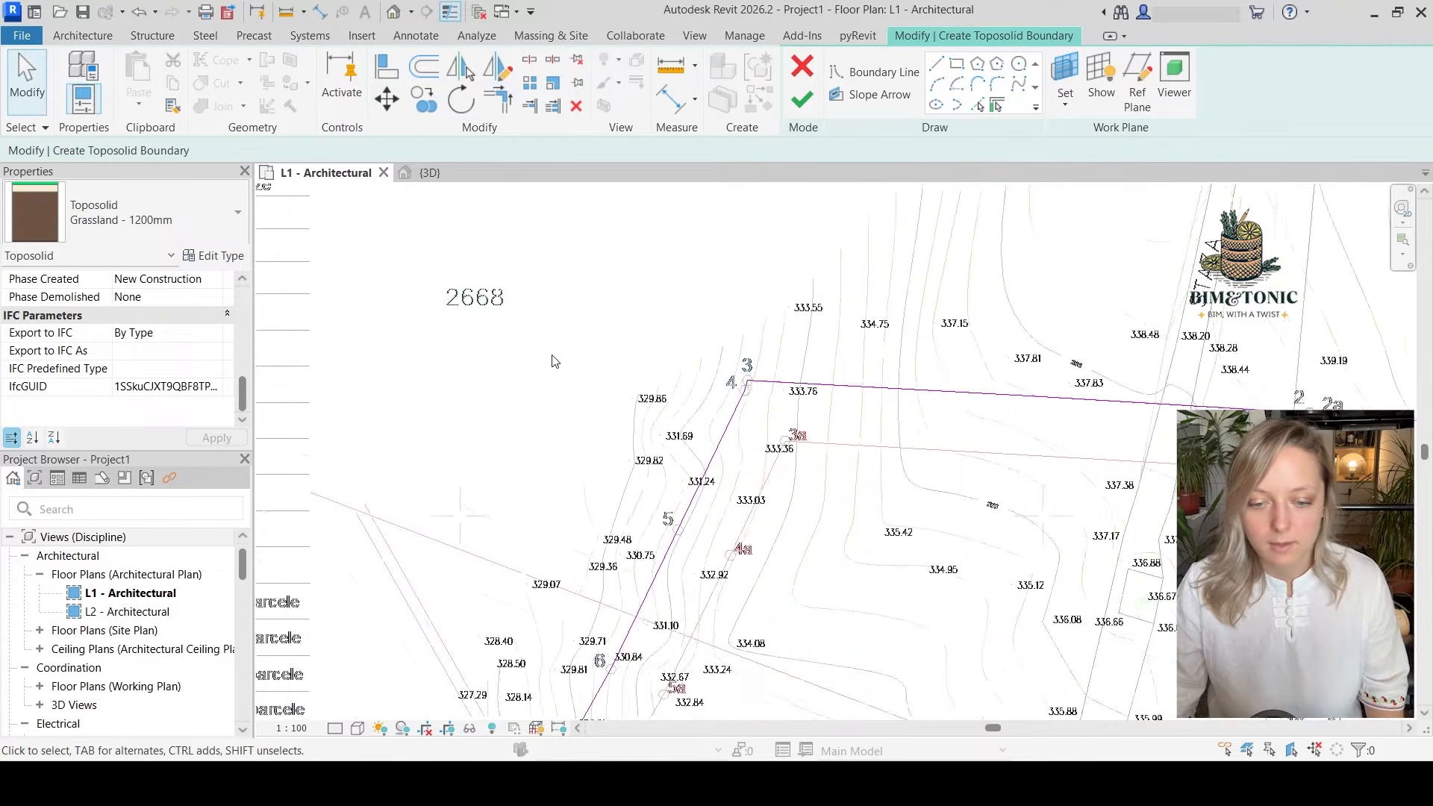
# Finish the toposolid boundary sketch and inspect the new toposolid in the default 3D view
pyautogui.scroll(-2, 555, 361)
pyautogui.moveTo(724, 525); pyautogui.dragTo(624, 413, button='middle')
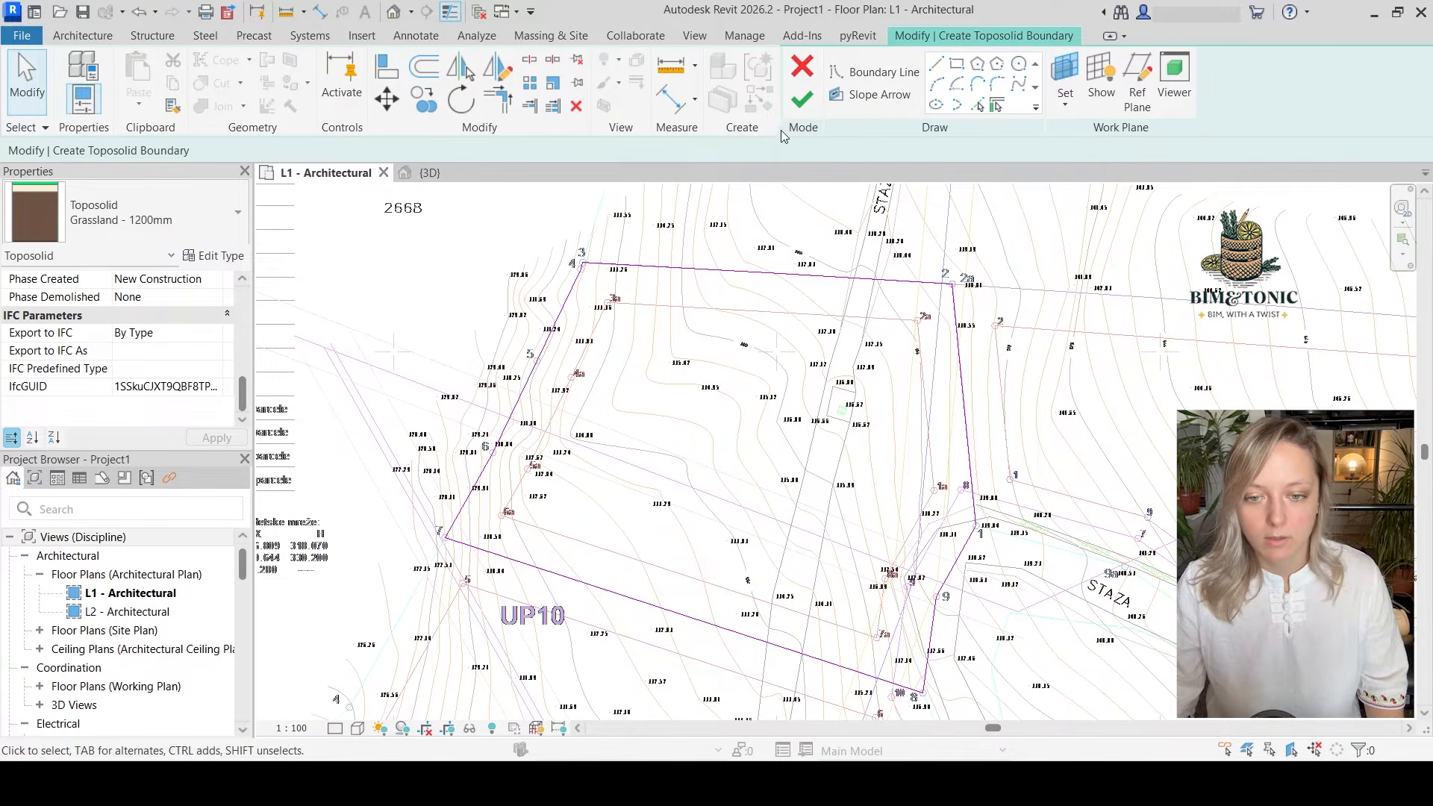
pyautogui.click(800, 101)
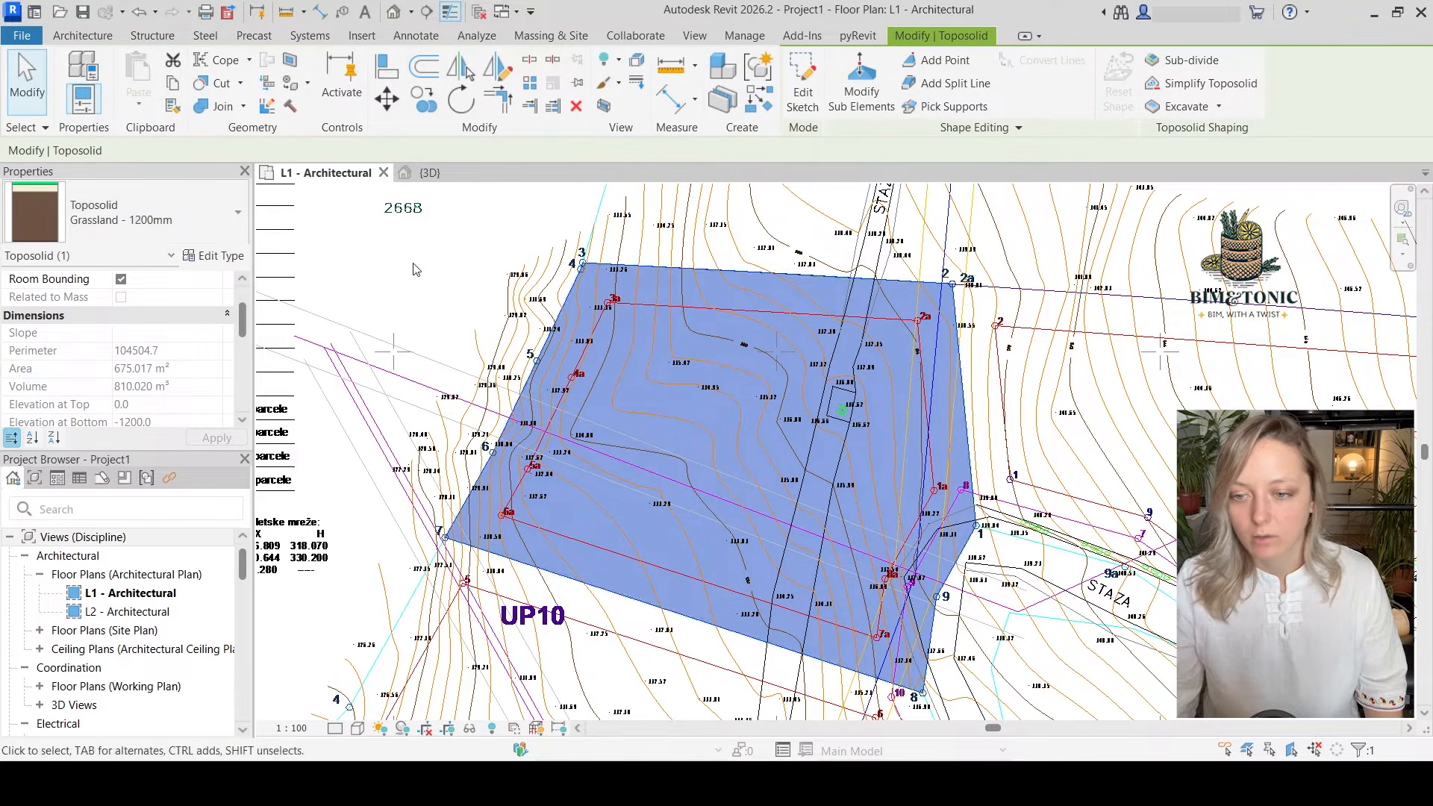
pyautogui.click(440, 180)
pyautogui.scroll(8, 654, 345)
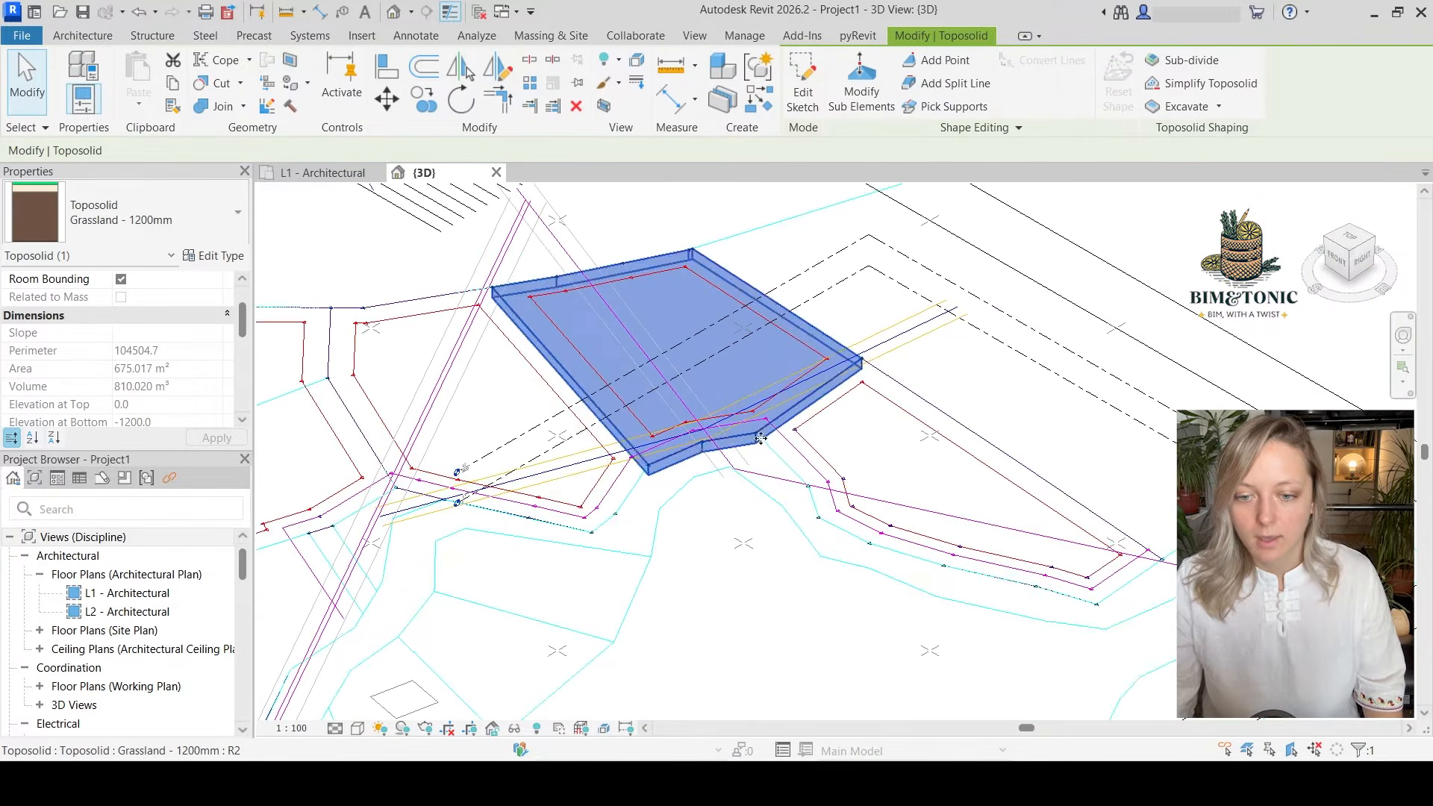
pyautogui.scroll(2, 585, 409)
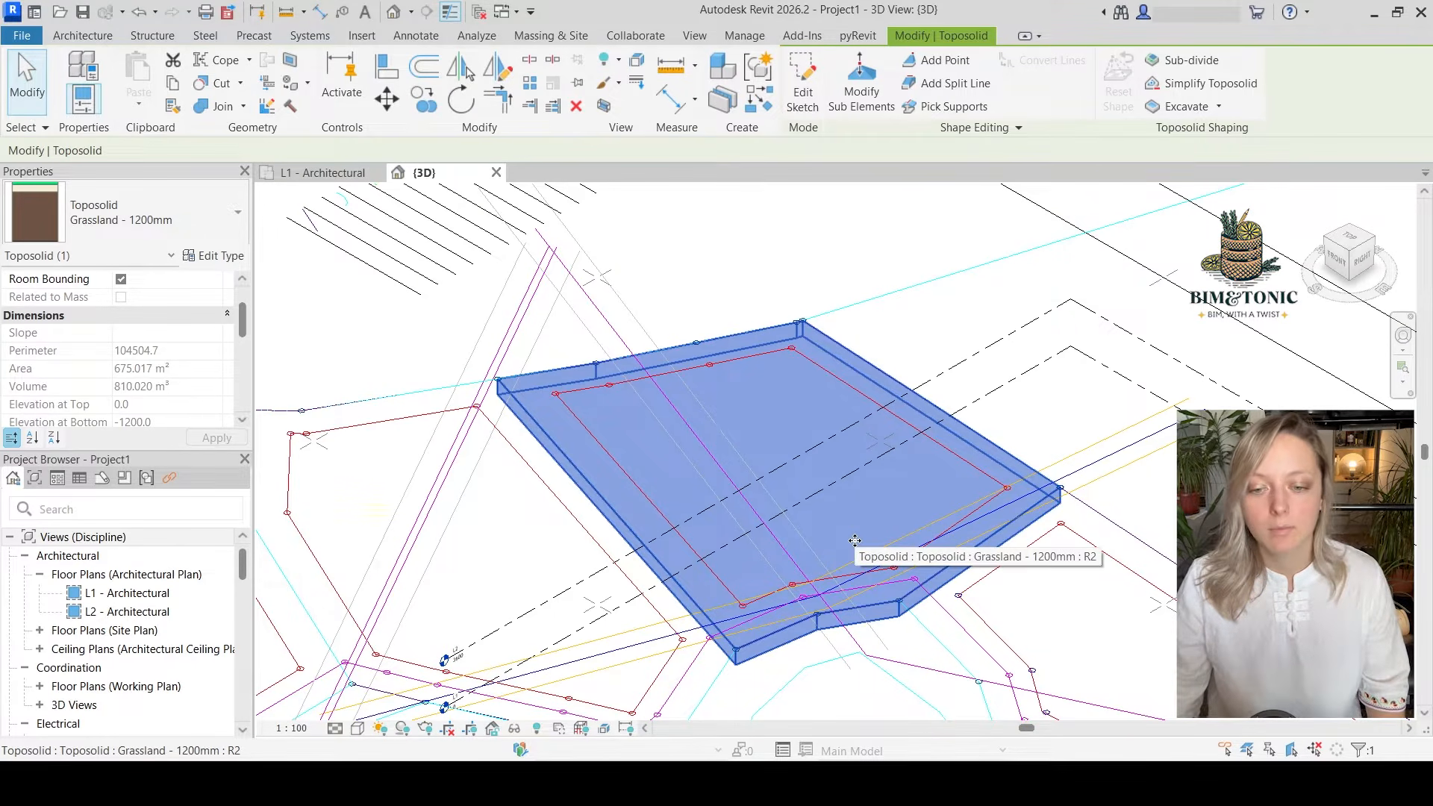
# Return to the L1 floor plan and examine the contour elevation labels and spot heights within the UP10 parcel
pyautogui.hotkey('ctrl', 'Tab')
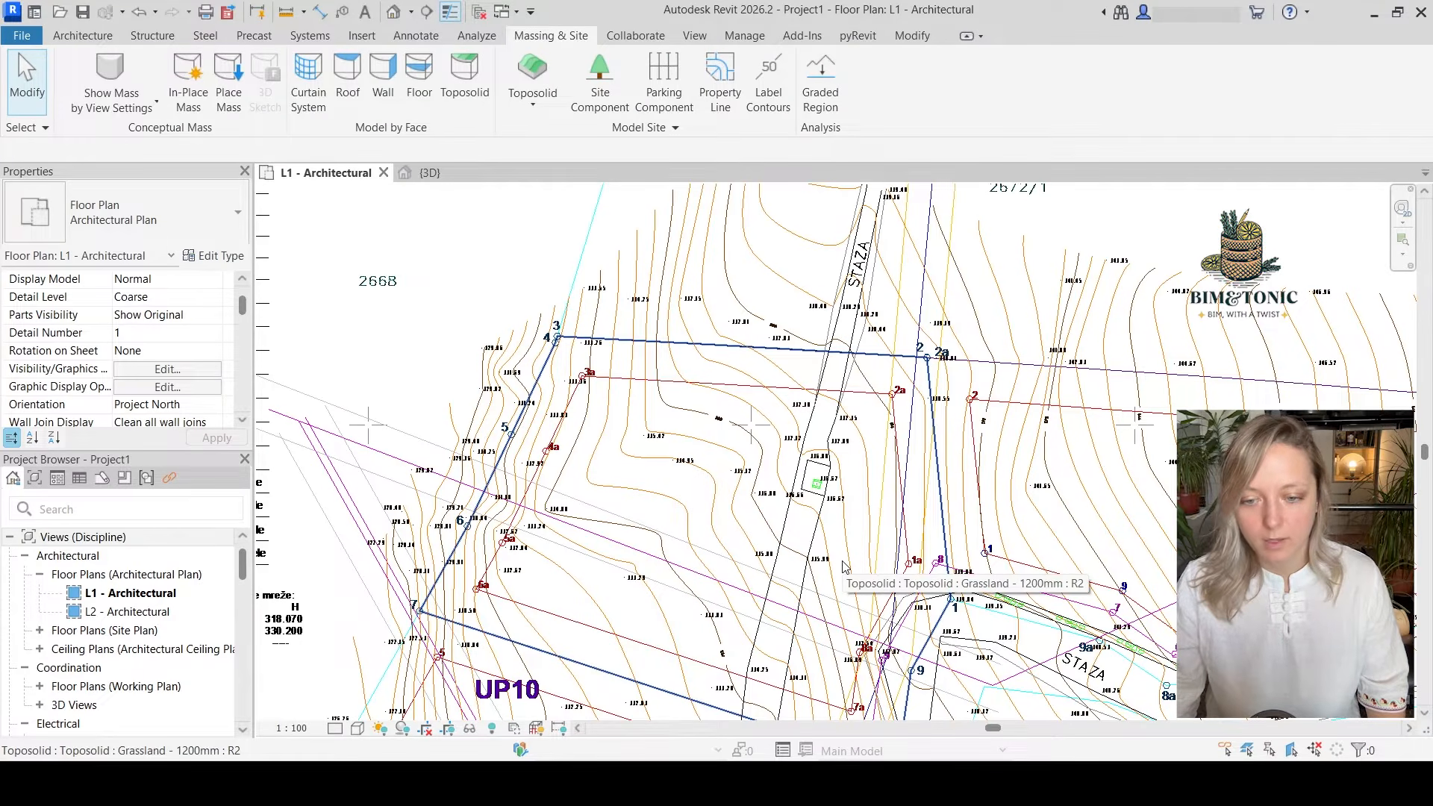
pyautogui.scroll(1, 799, 504)
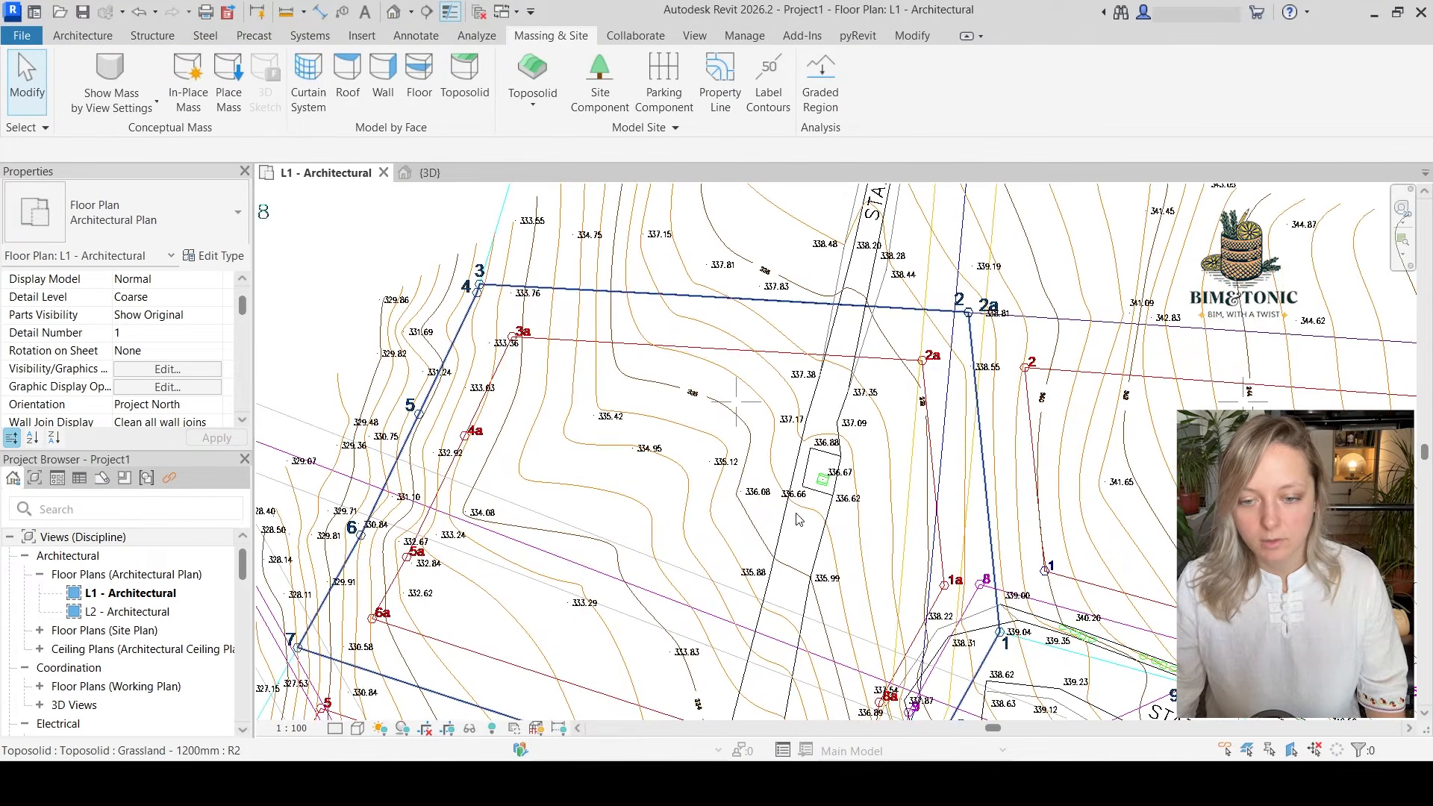
pyautogui.moveTo(796, 515); pyautogui.dragTo(786, 615, button='middle')
pyautogui.scroll(2, 754, 512)
pyautogui.moveTo(754, 513); pyautogui.dragTo(759, 572, button='middle')
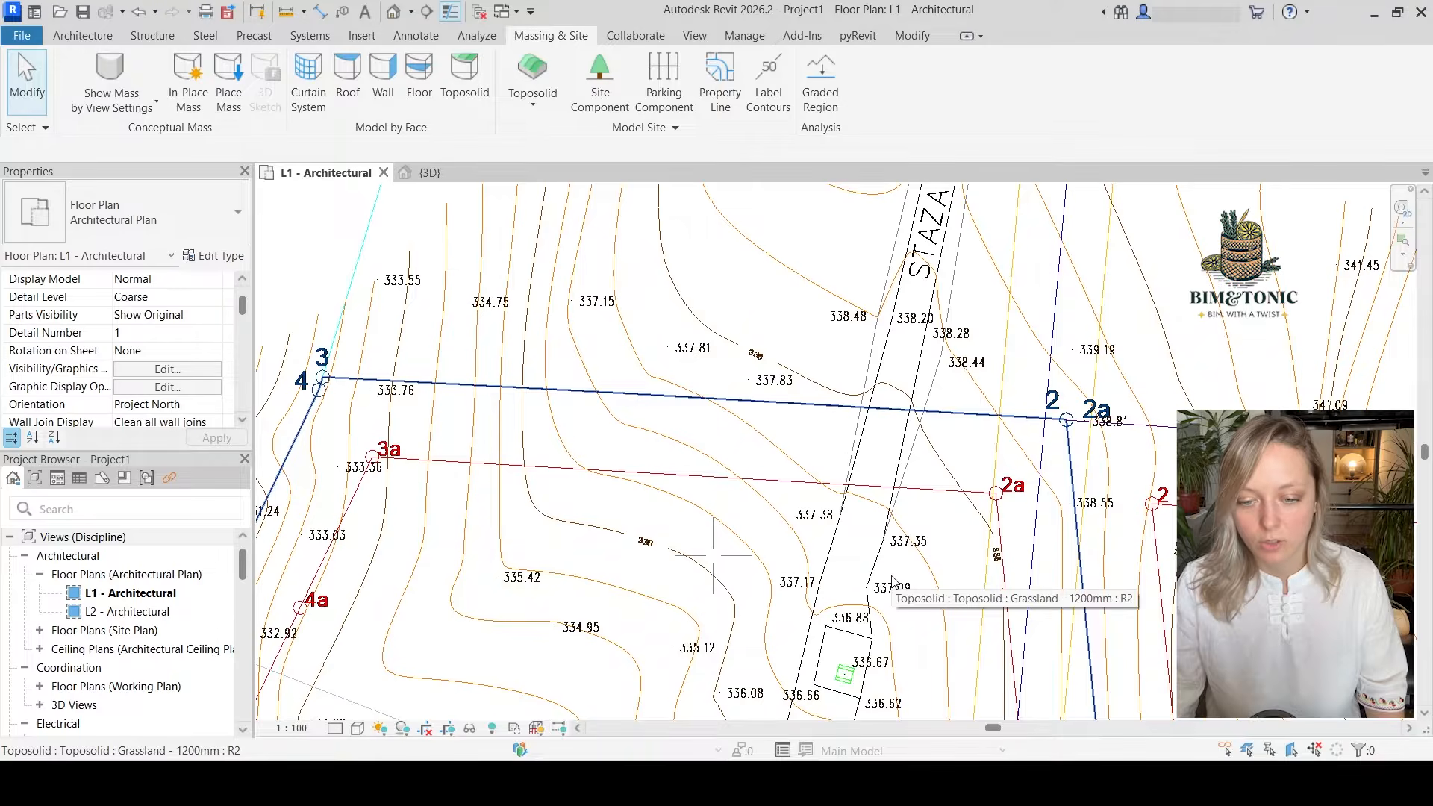
pyautogui.scroll(3, 891, 574)
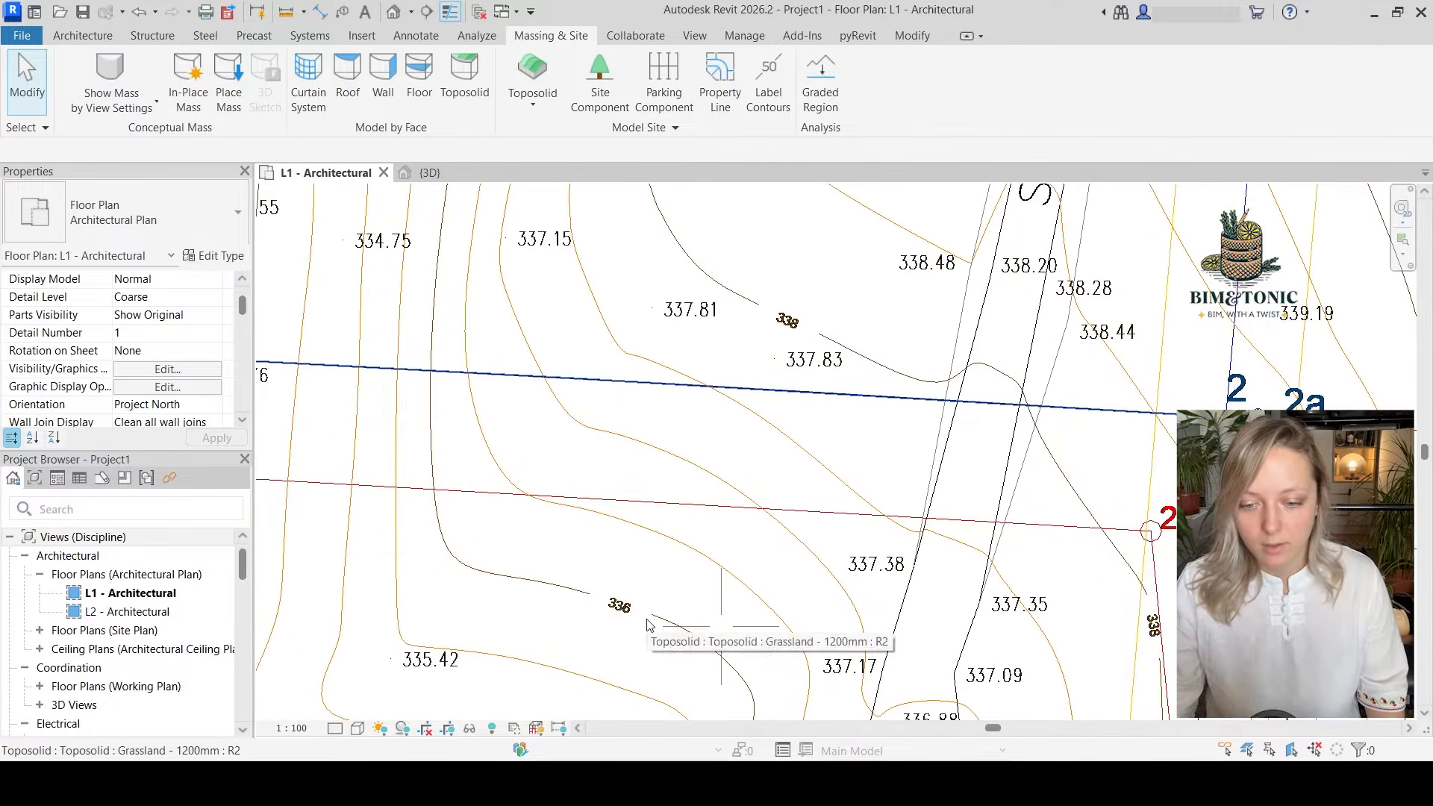
pyautogui.scroll(1, 617, 618)
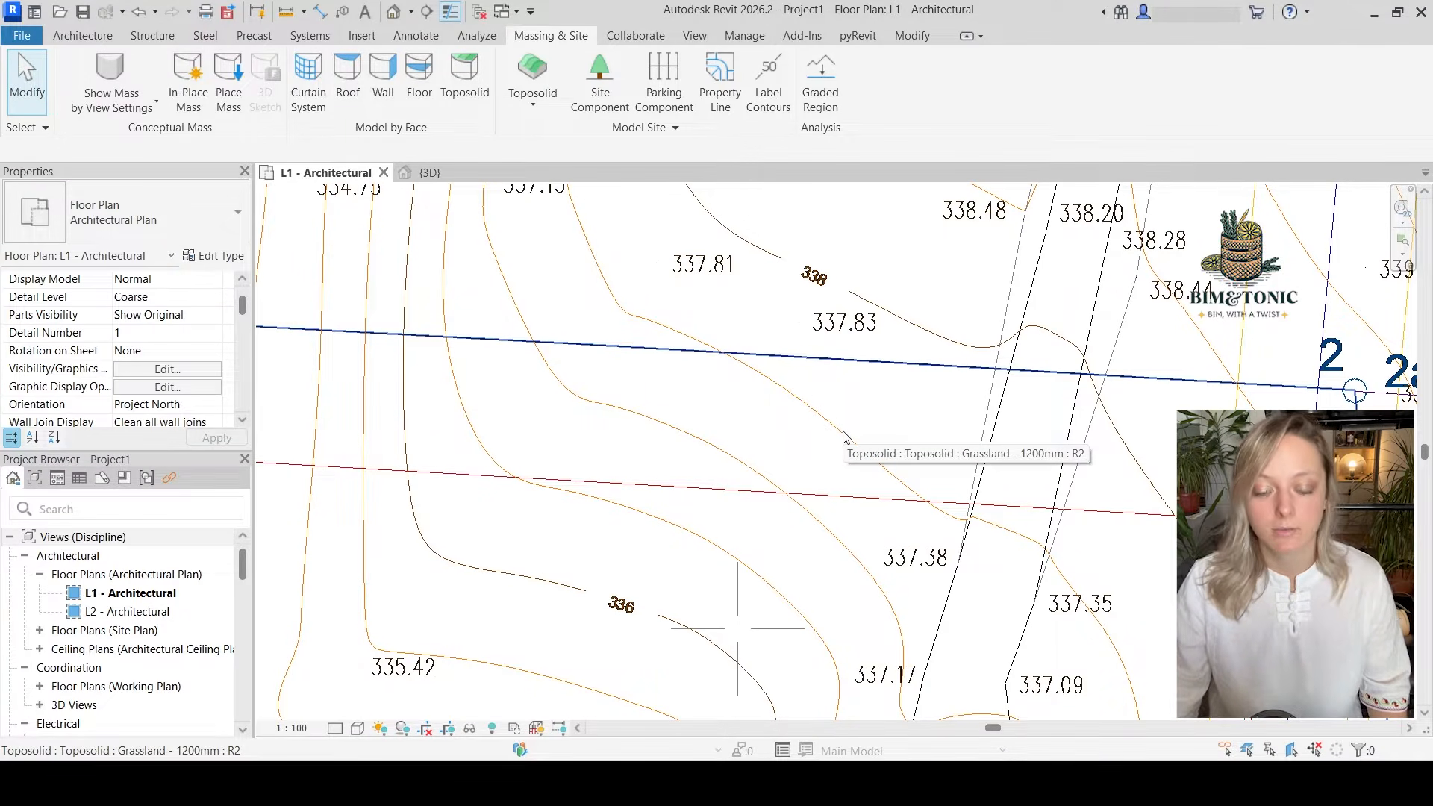
pyautogui.scroll(-2, 843, 436)
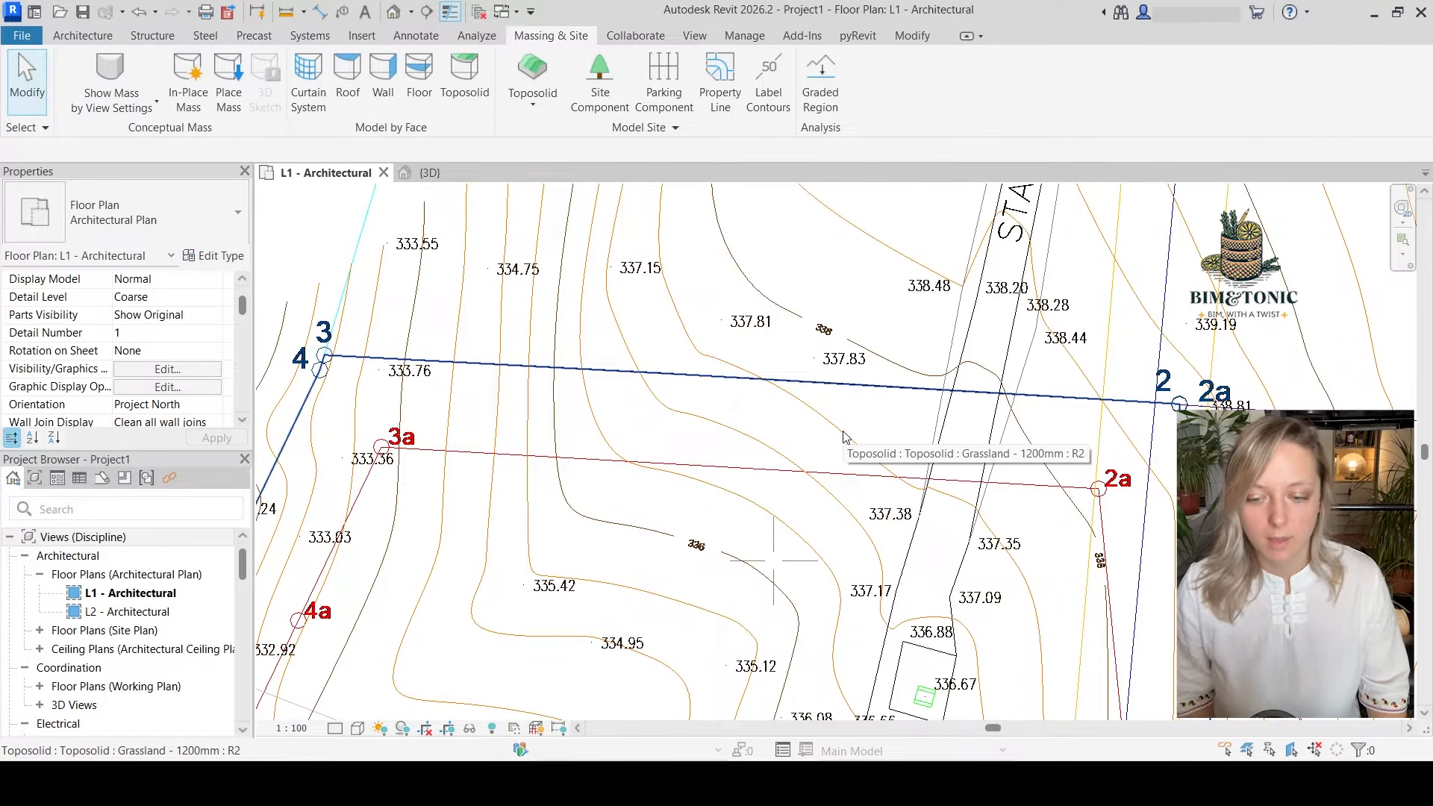
pyautogui.scroll(2, 706, 578)
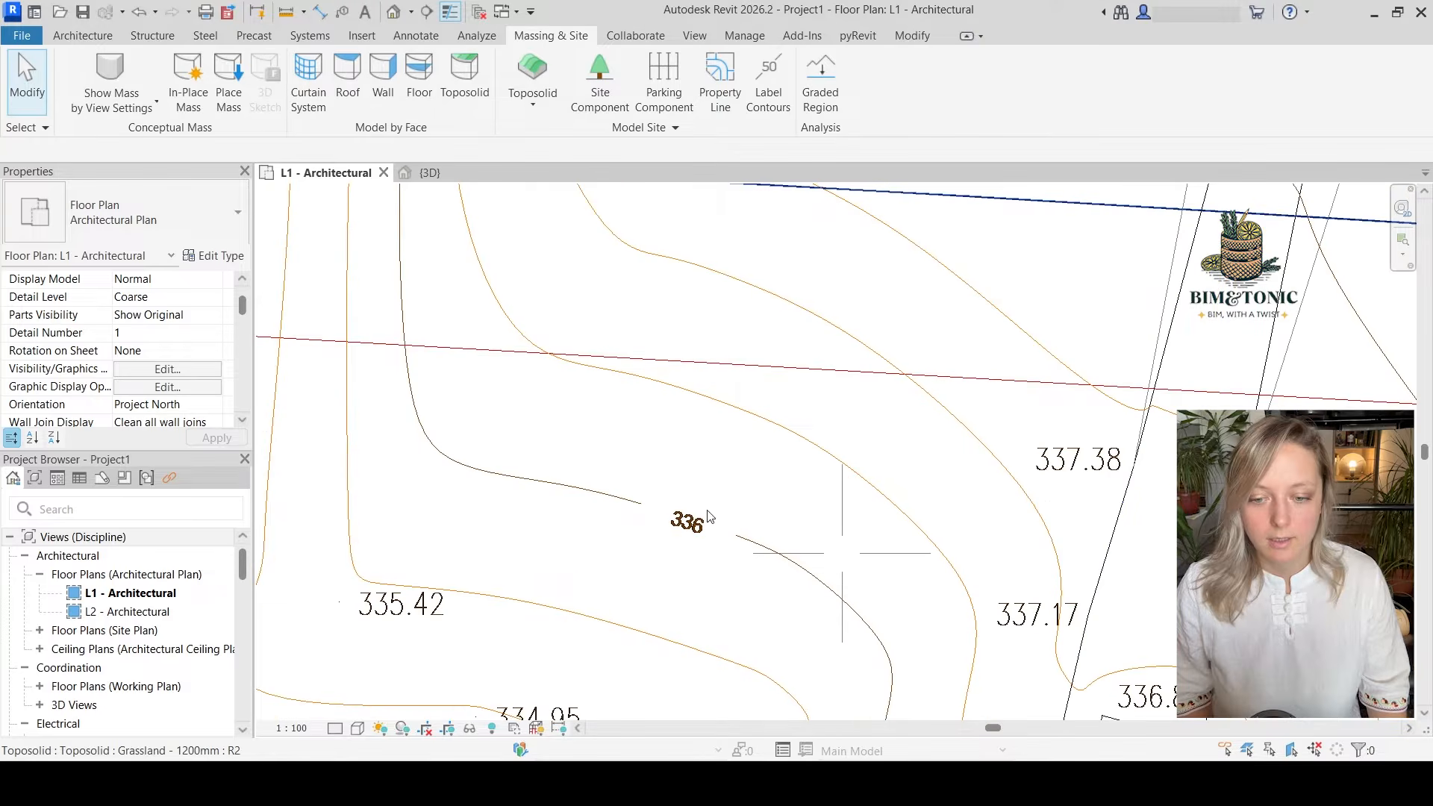
pyautogui.scroll(-1, 758, 519)
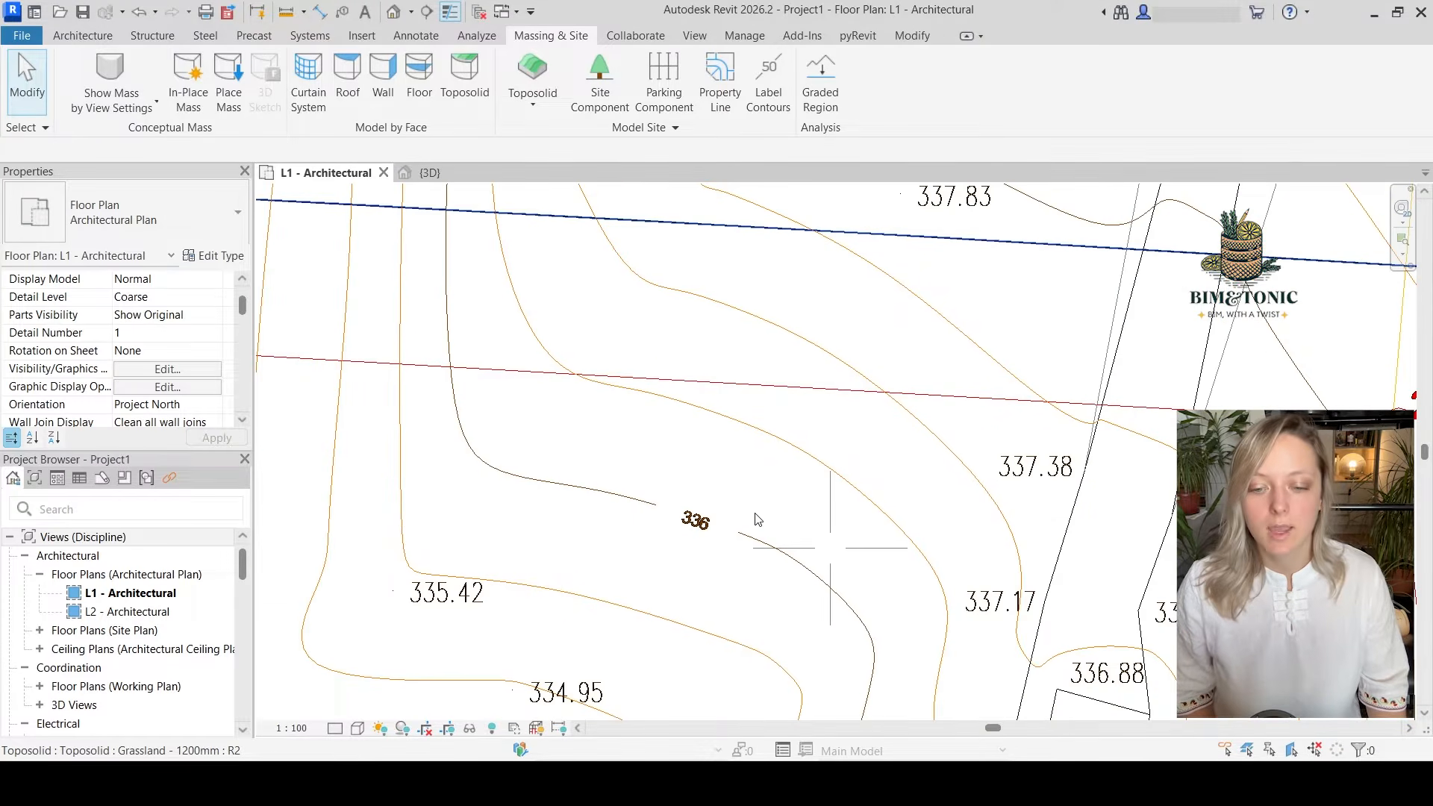
pyautogui.scroll(-3, 782, 485)
# Select the UP10 toposolid, enter sub-element editing and start the Add Point tool
pyautogui.click(783, 497)
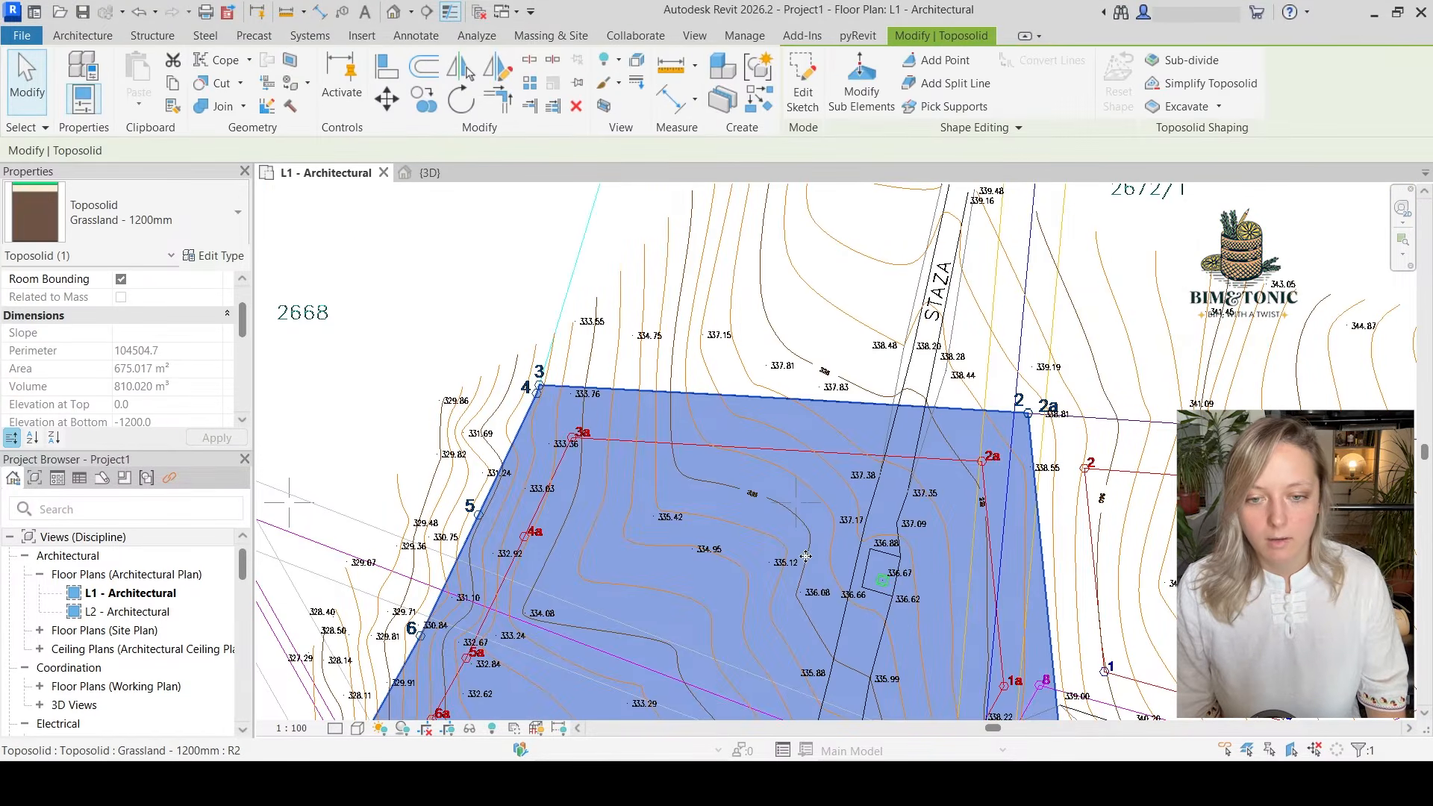
pyautogui.scroll(-3, 744, 549)
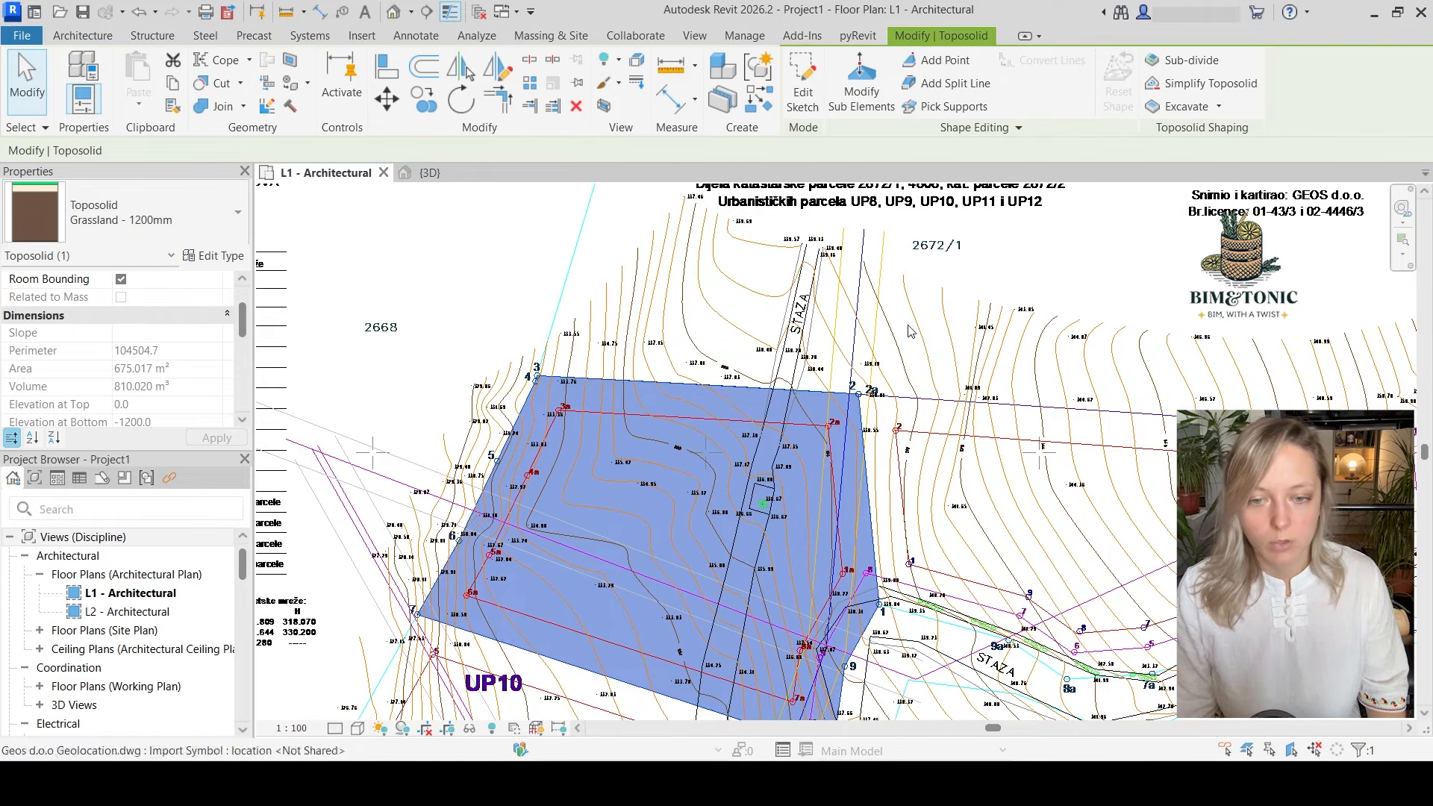
pyautogui.click(860, 92)
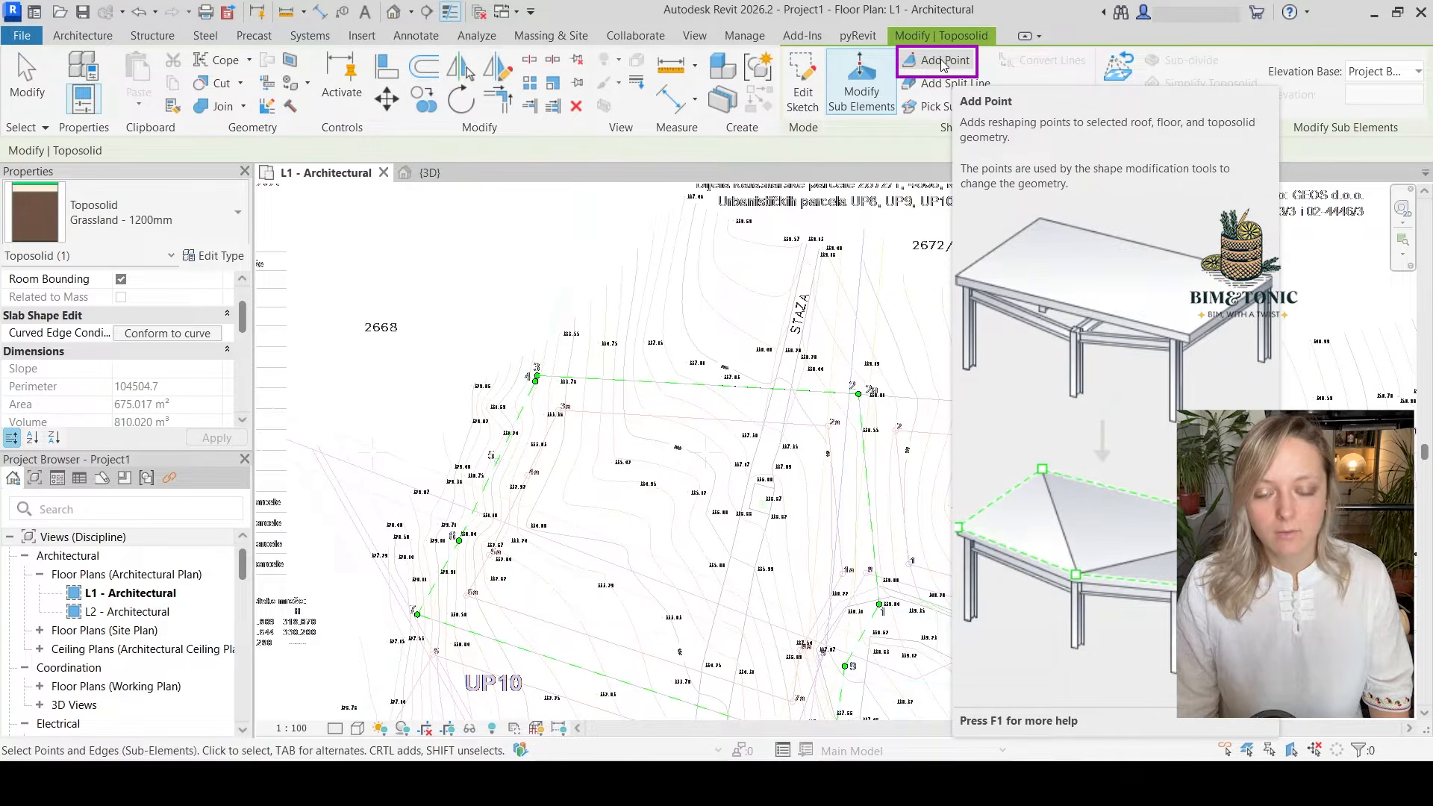
pyautogui.click(943, 65)
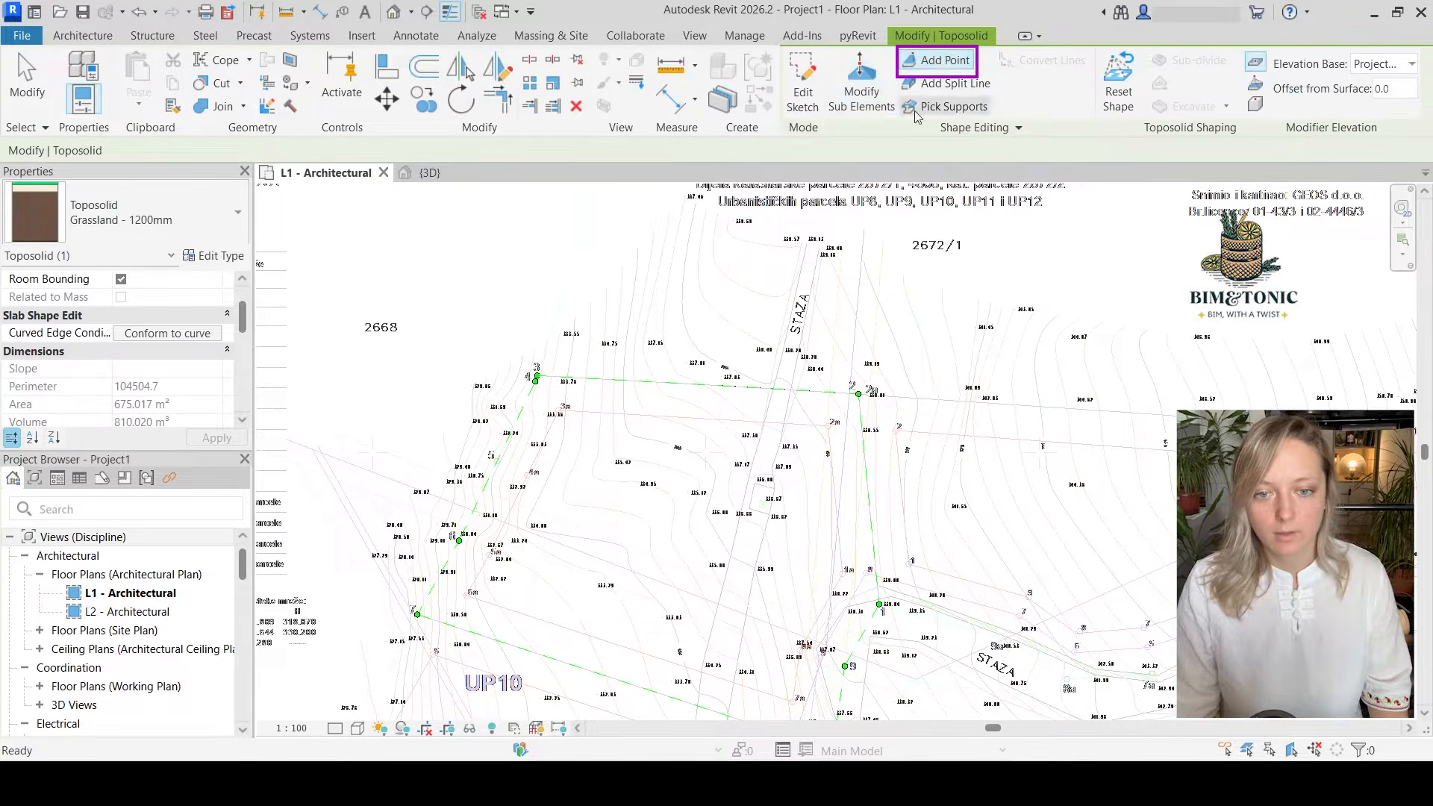
# Add shape points along the first contour inside corner 7, including where it crosses the two boundary edges
pyautogui.scroll(3, 437, 631)
pyautogui.scroll(3, 443, 647)
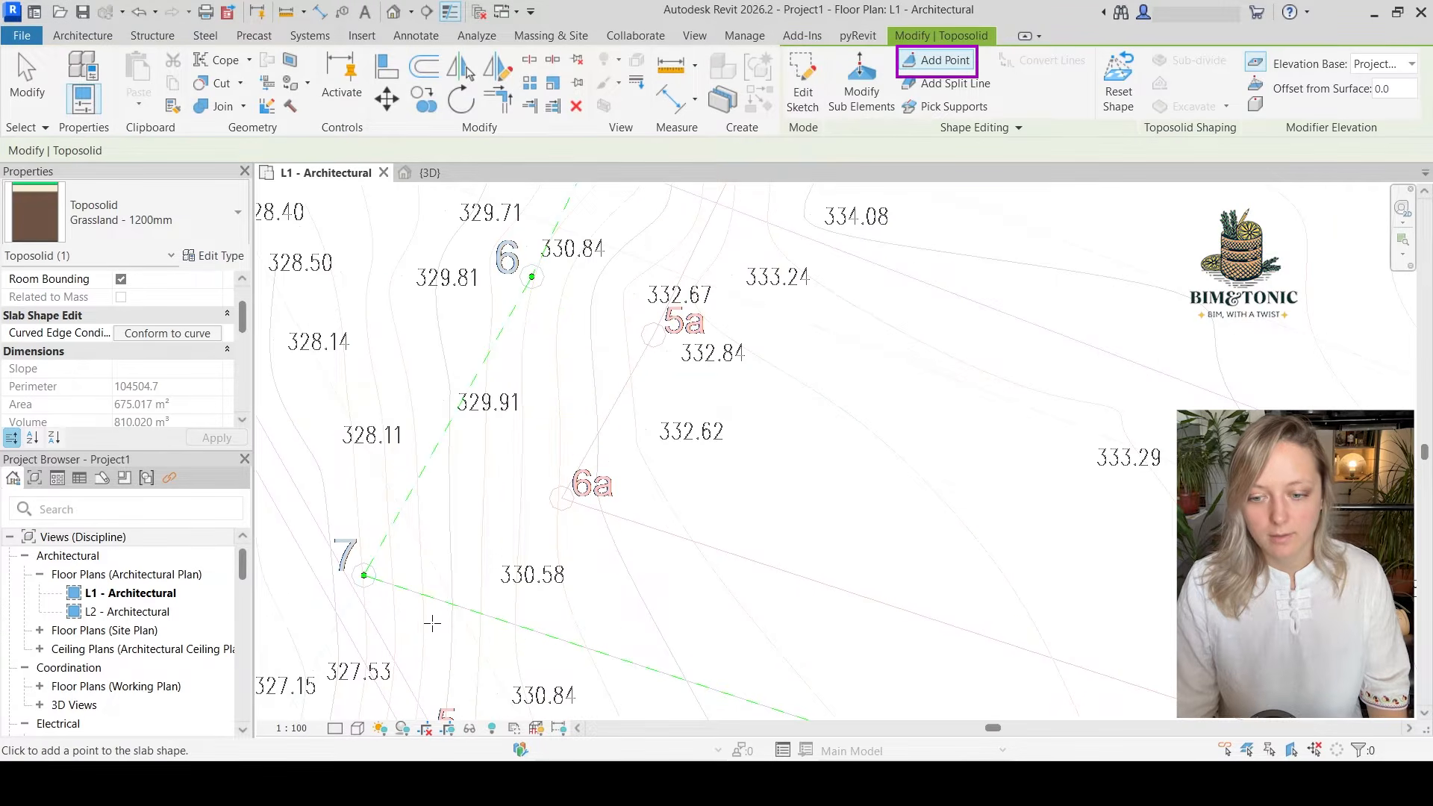
pyautogui.scroll(3, 382, 608)
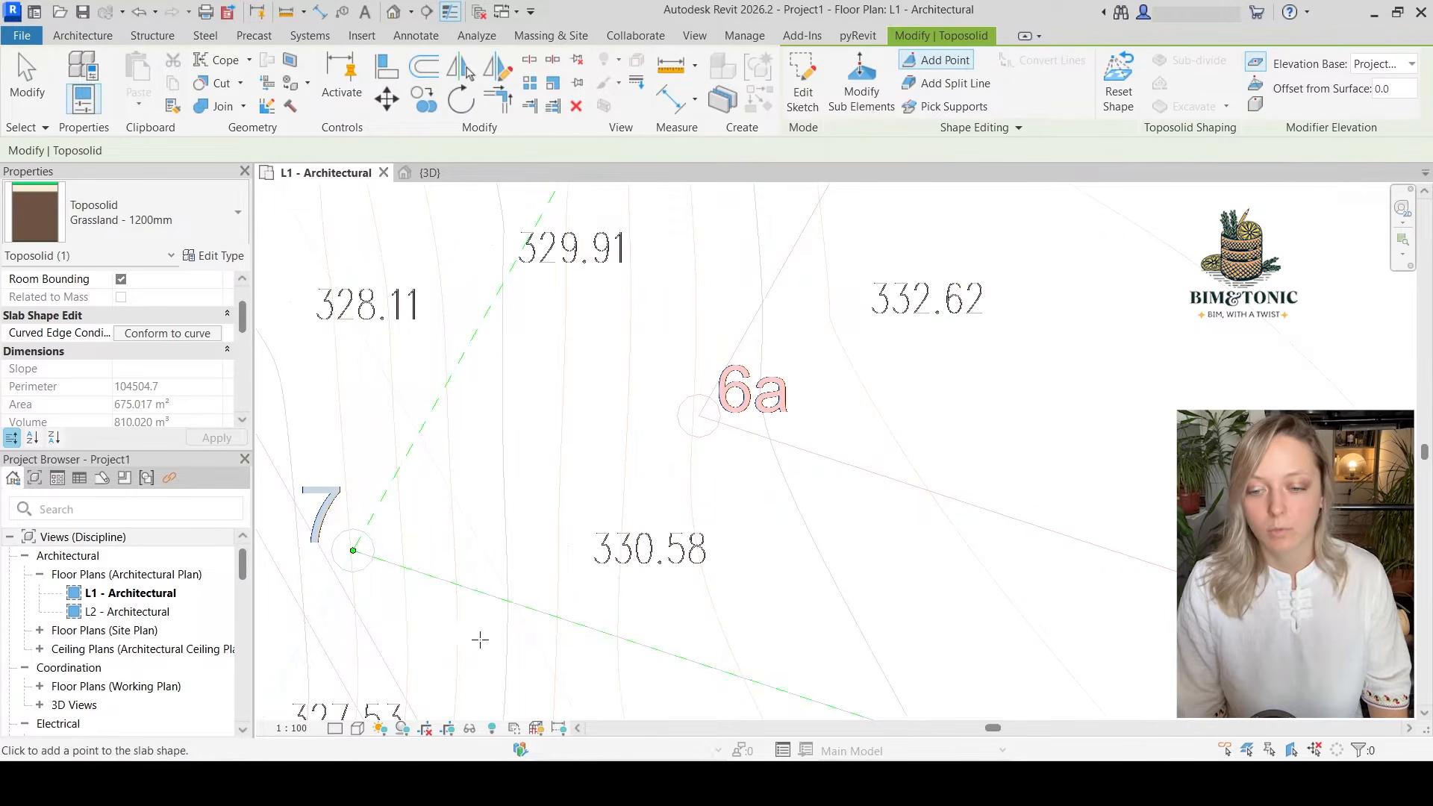
pyautogui.scroll(4, 410, 583)
pyautogui.click(1393, 88)
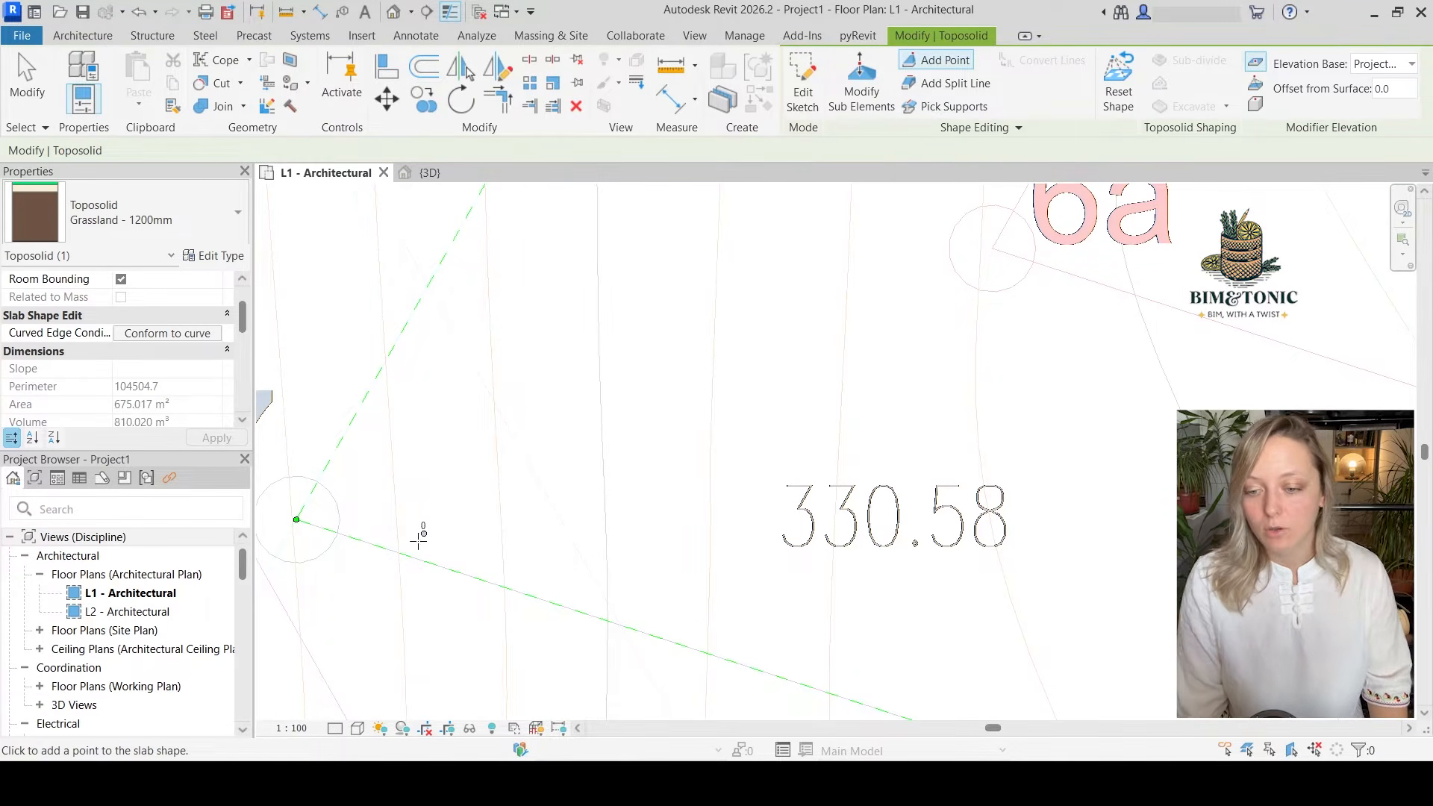
pyautogui.click(399, 553)
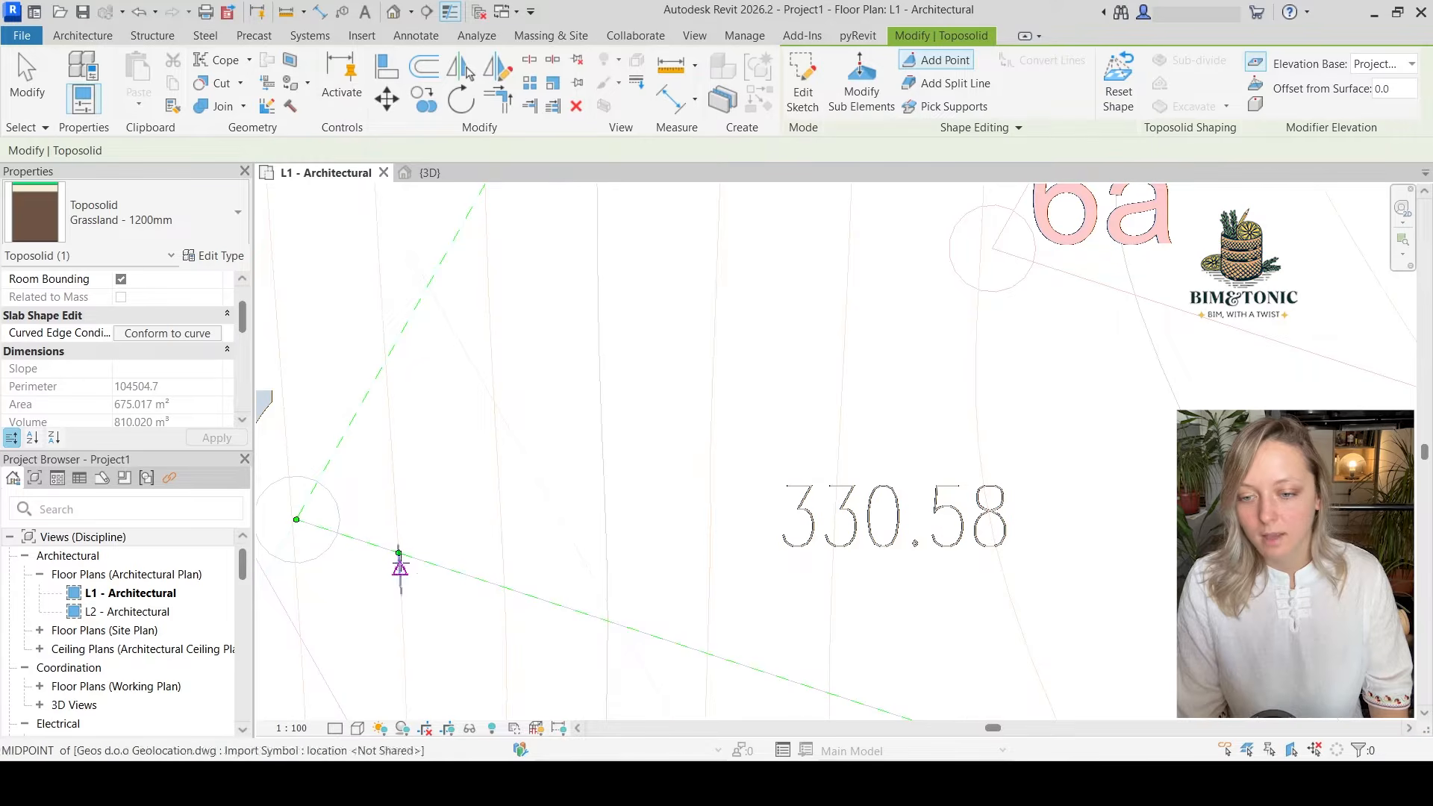
pyautogui.scroll(1, 408, 563)
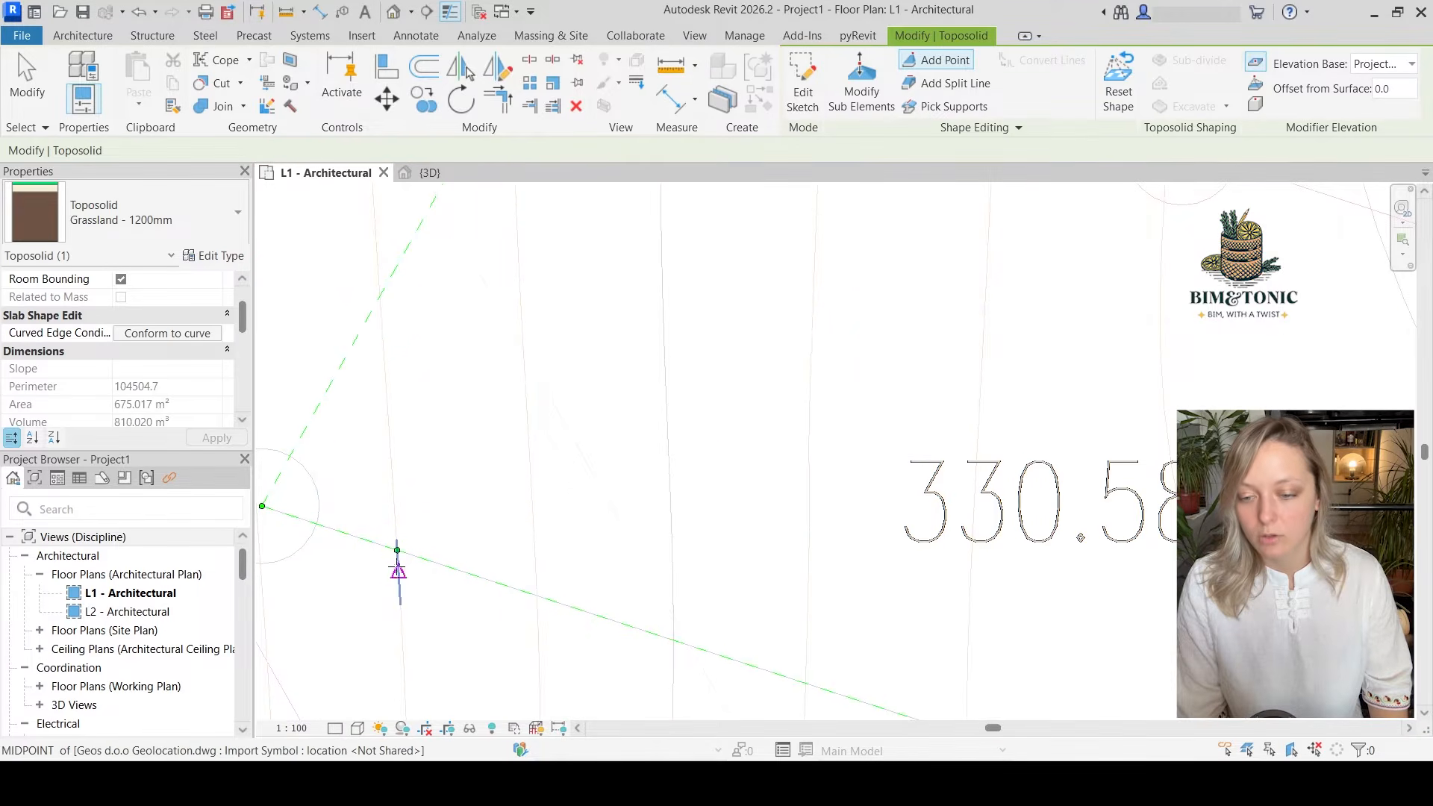
pyautogui.scroll(-1, 396, 601)
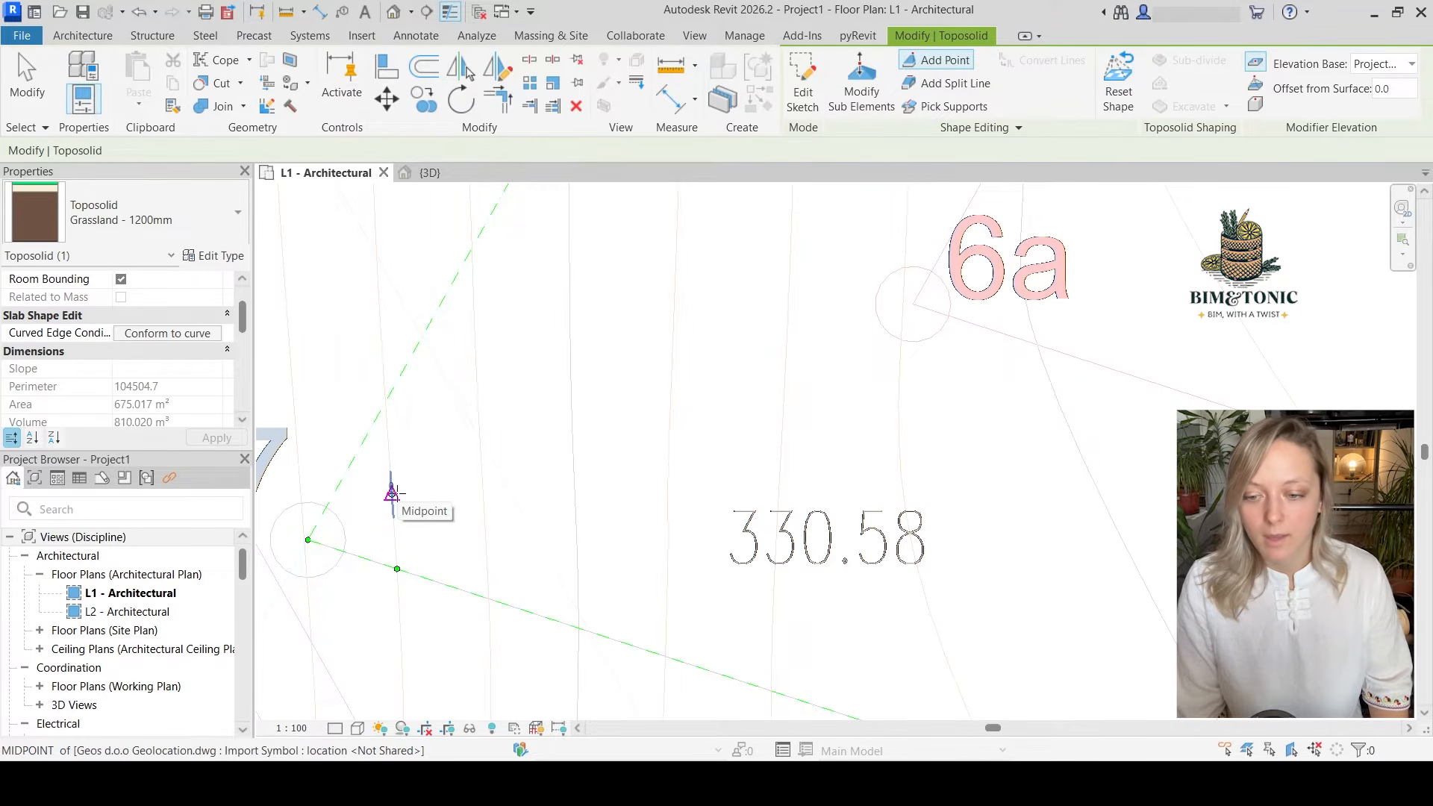
pyautogui.click(392, 493)
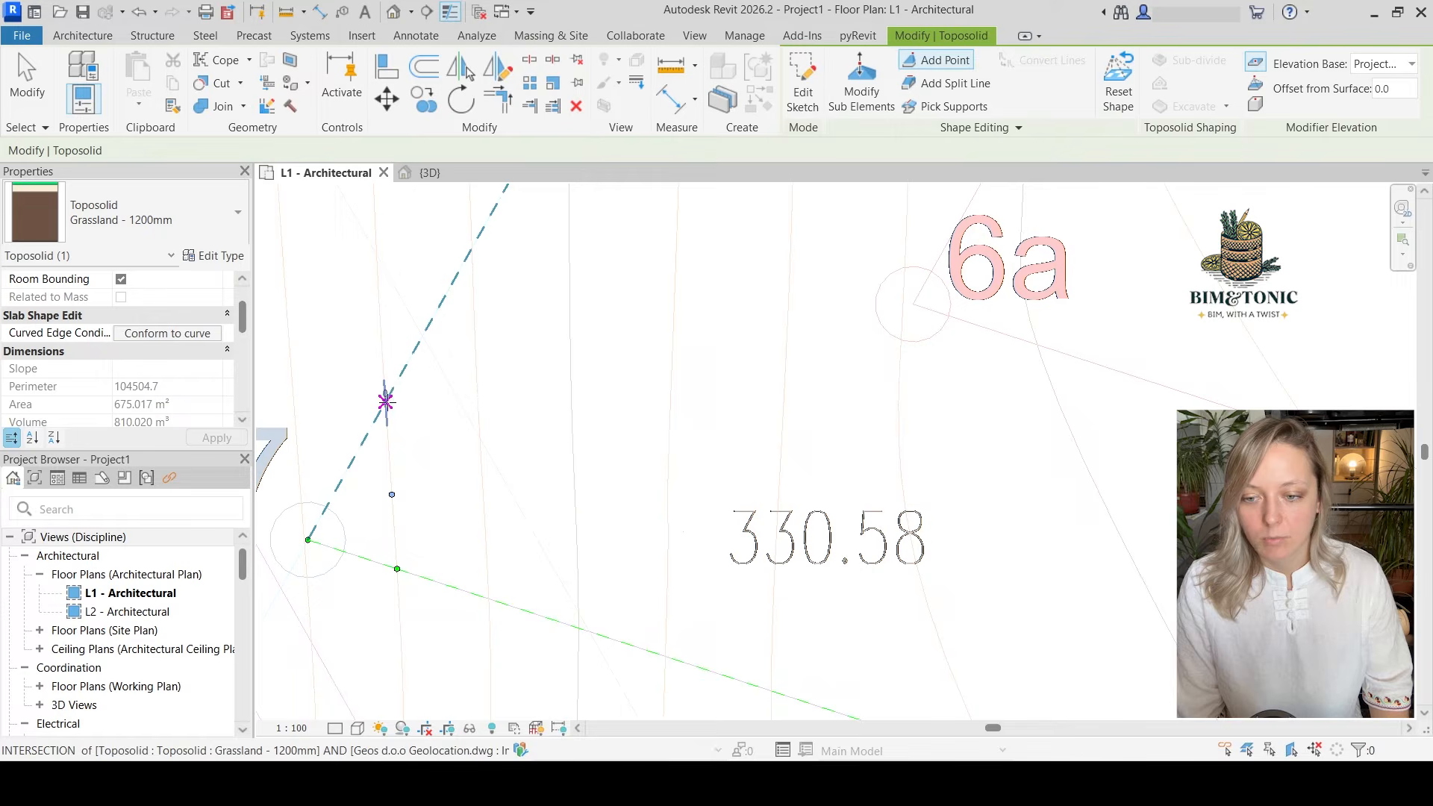
pyautogui.click(385, 402)
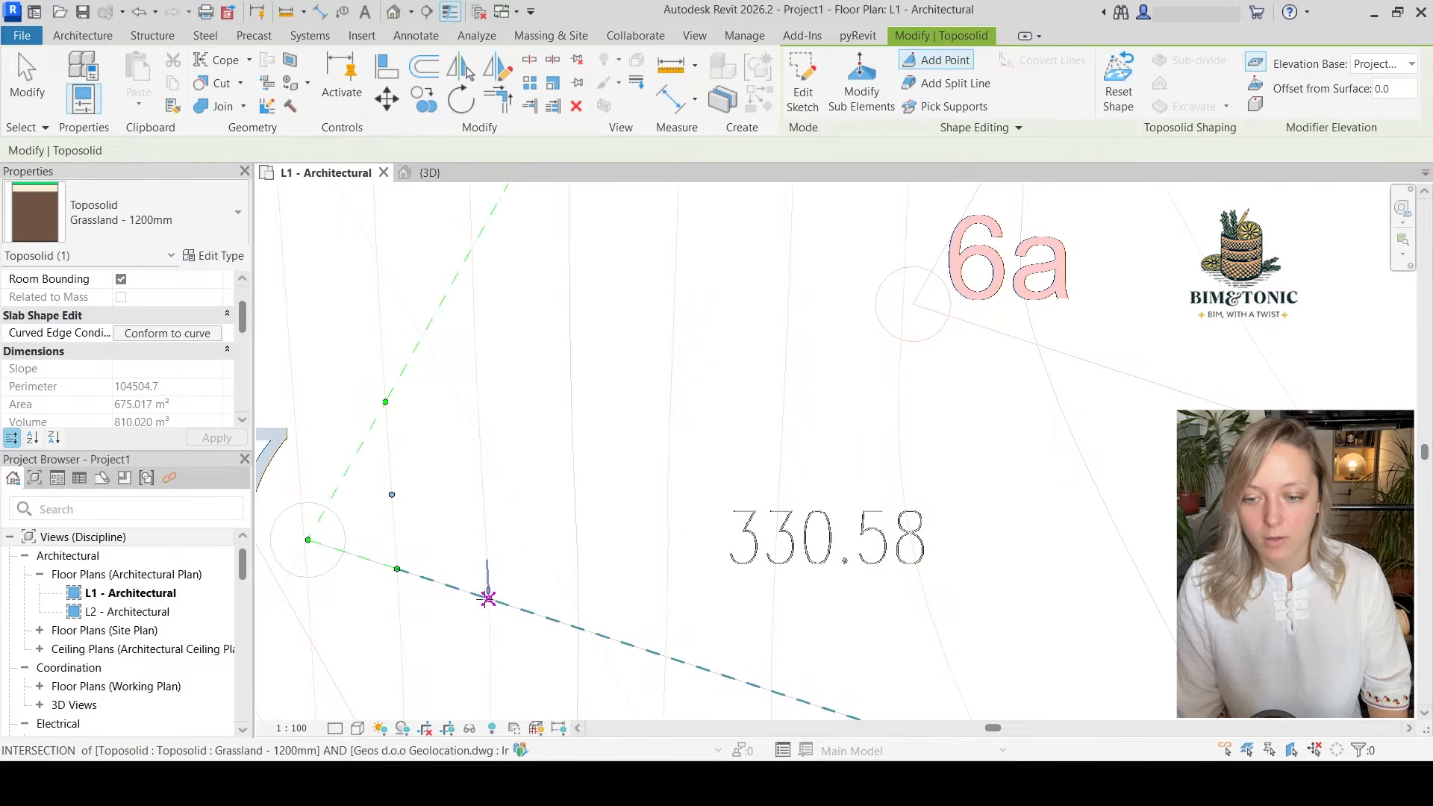
# Add shape points along the second contour east of corner 7, from the southern boundary up to the 7–6 edge
pyautogui.click(488, 598)
pyautogui.click(483, 489)
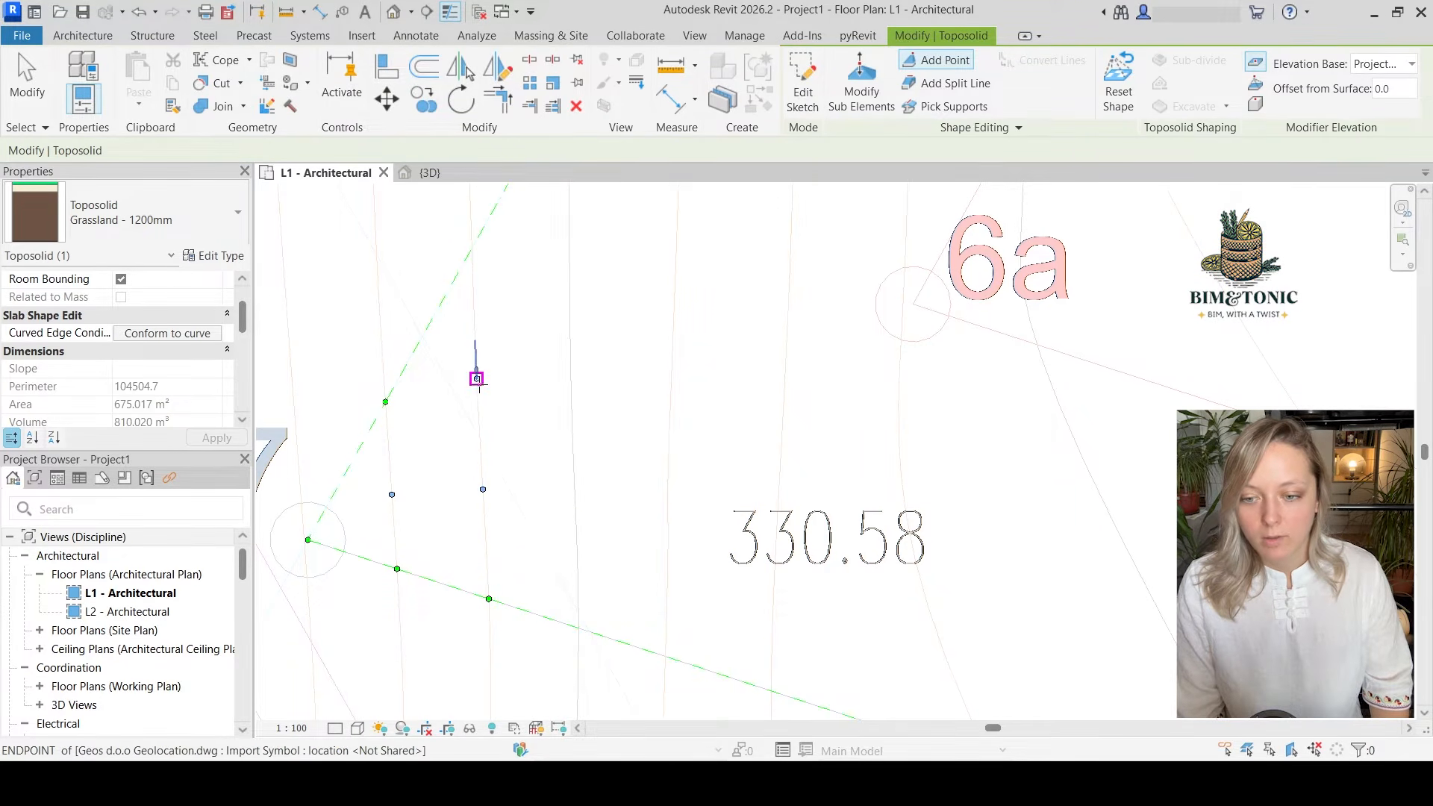
pyautogui.click(476, 379)
pyautogui.click(472, 248)
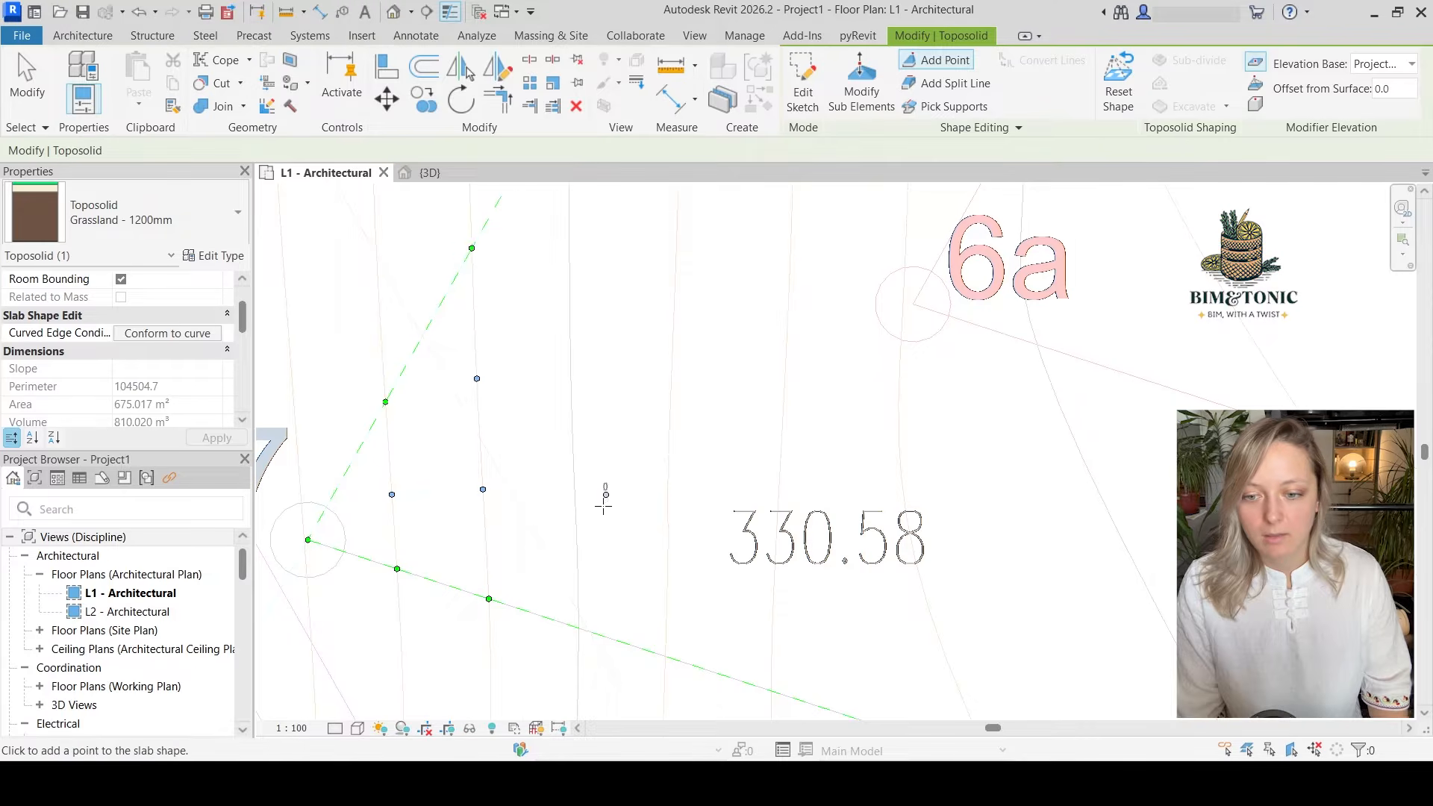
# Add shape points along the third contour east of corner 7, from the southern boundary to the 7–6 edge beside spot height 329.91
pyautogui.scroll(-2, 597, 523)
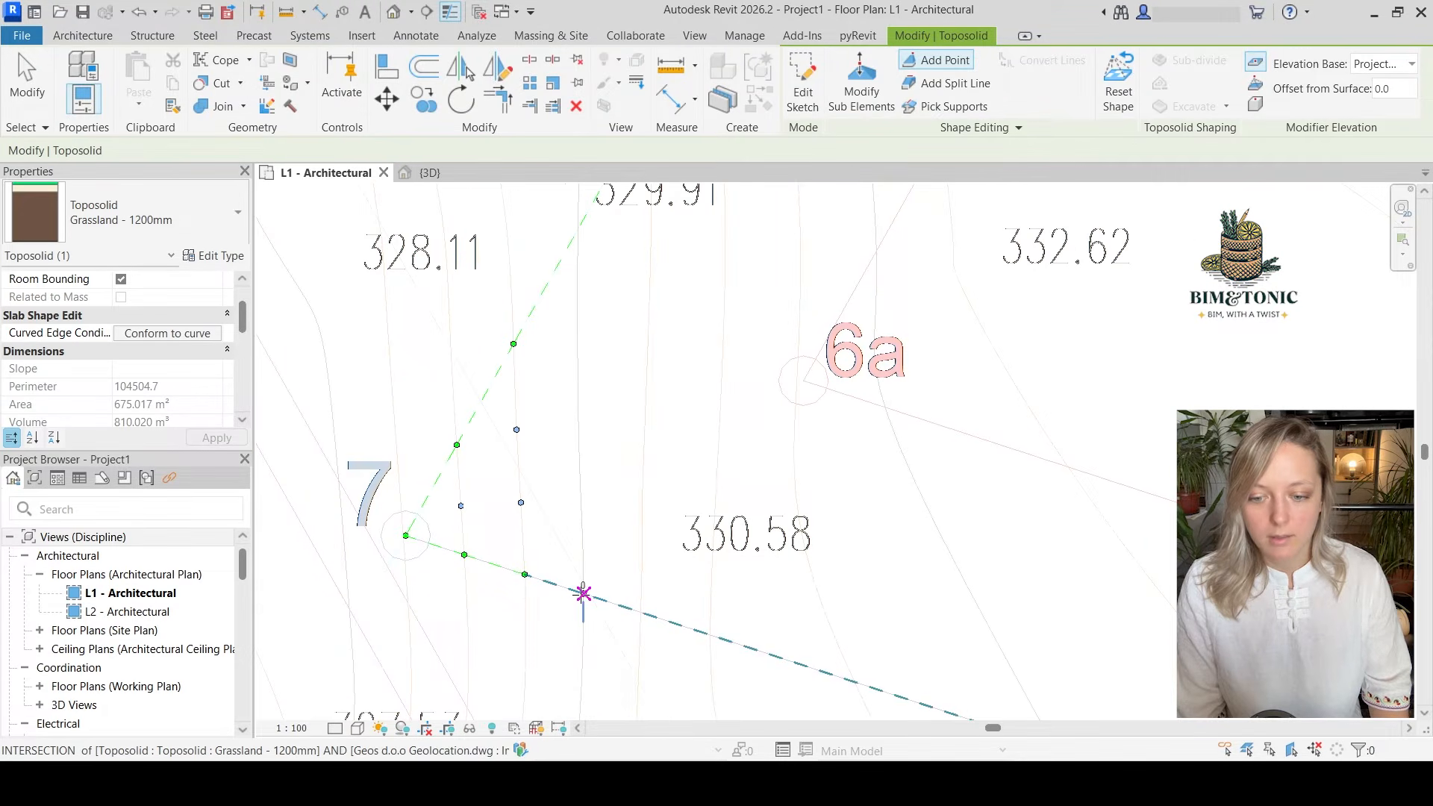
pyautogui.click(583, 593)
pyautogui.click(581, 515)
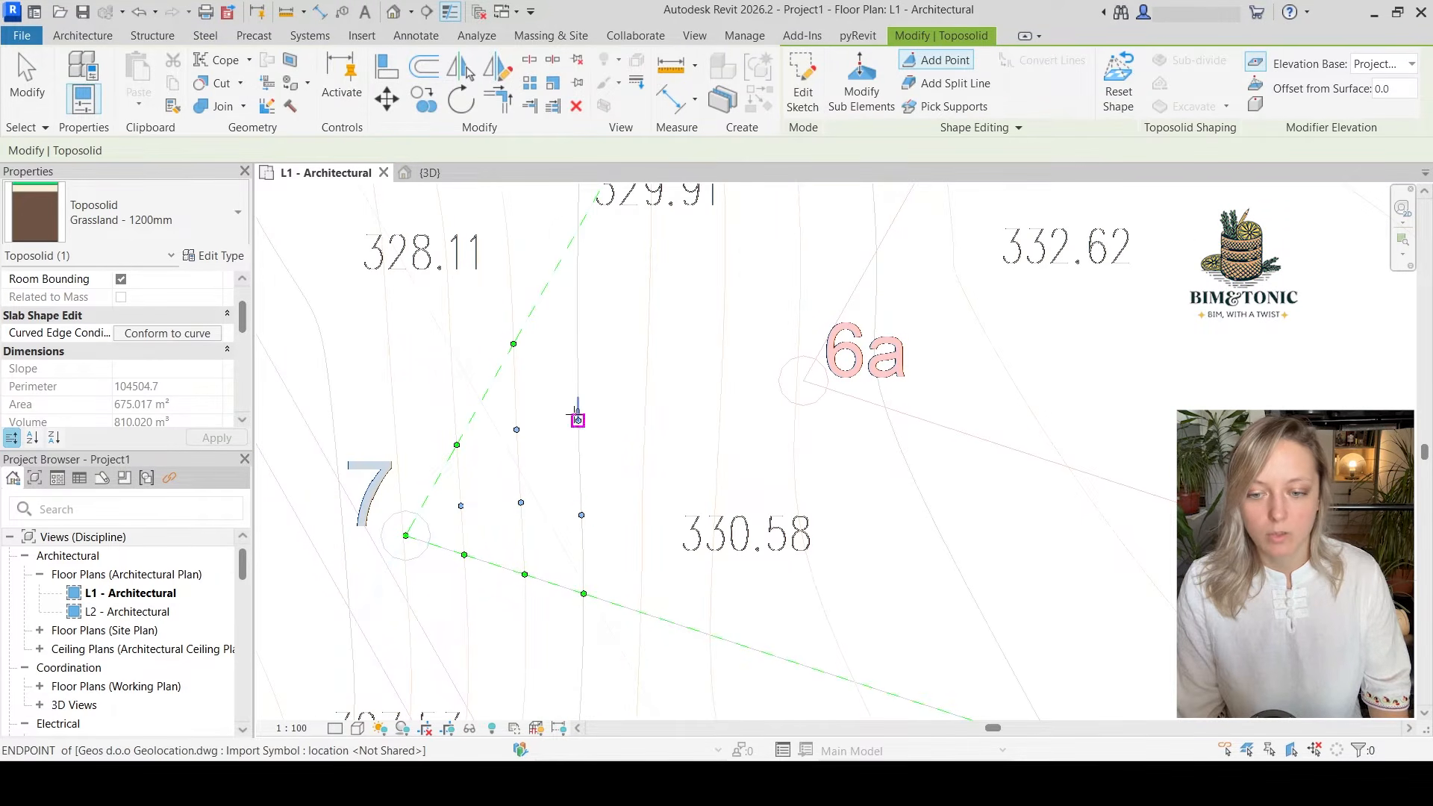
pyautogui.click(578, 419)
pyautogui.moveTo(593, 324); pyautogui.dragTo(598, 480, button='middle')
pyautogui.click(582, 479)
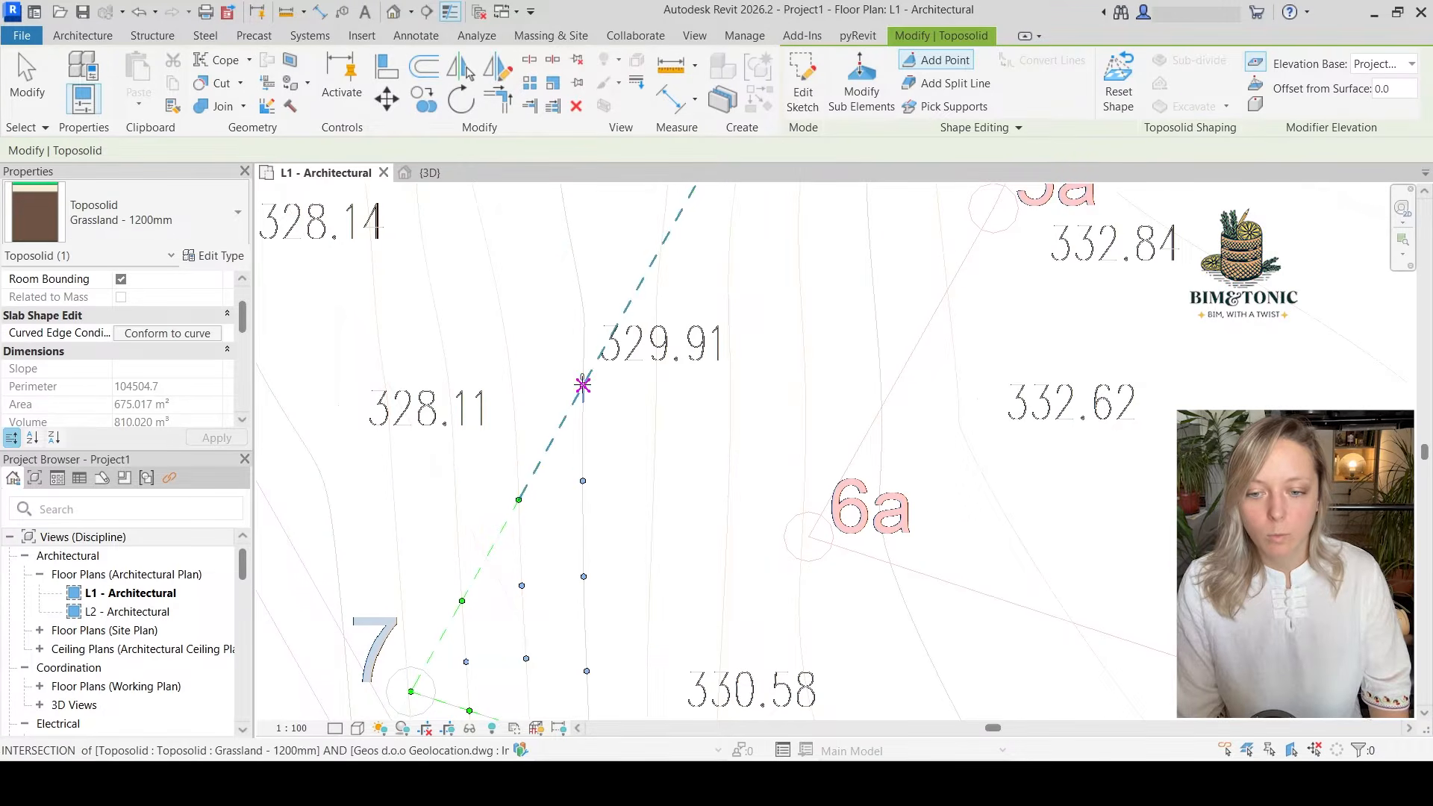
pyautogui.click(583, 384)
# Add shape points along the fourth contour east of corner 7, from the southern boundary up to the 7–6 edge
pyautogui.scroll(-2, 608, 441)
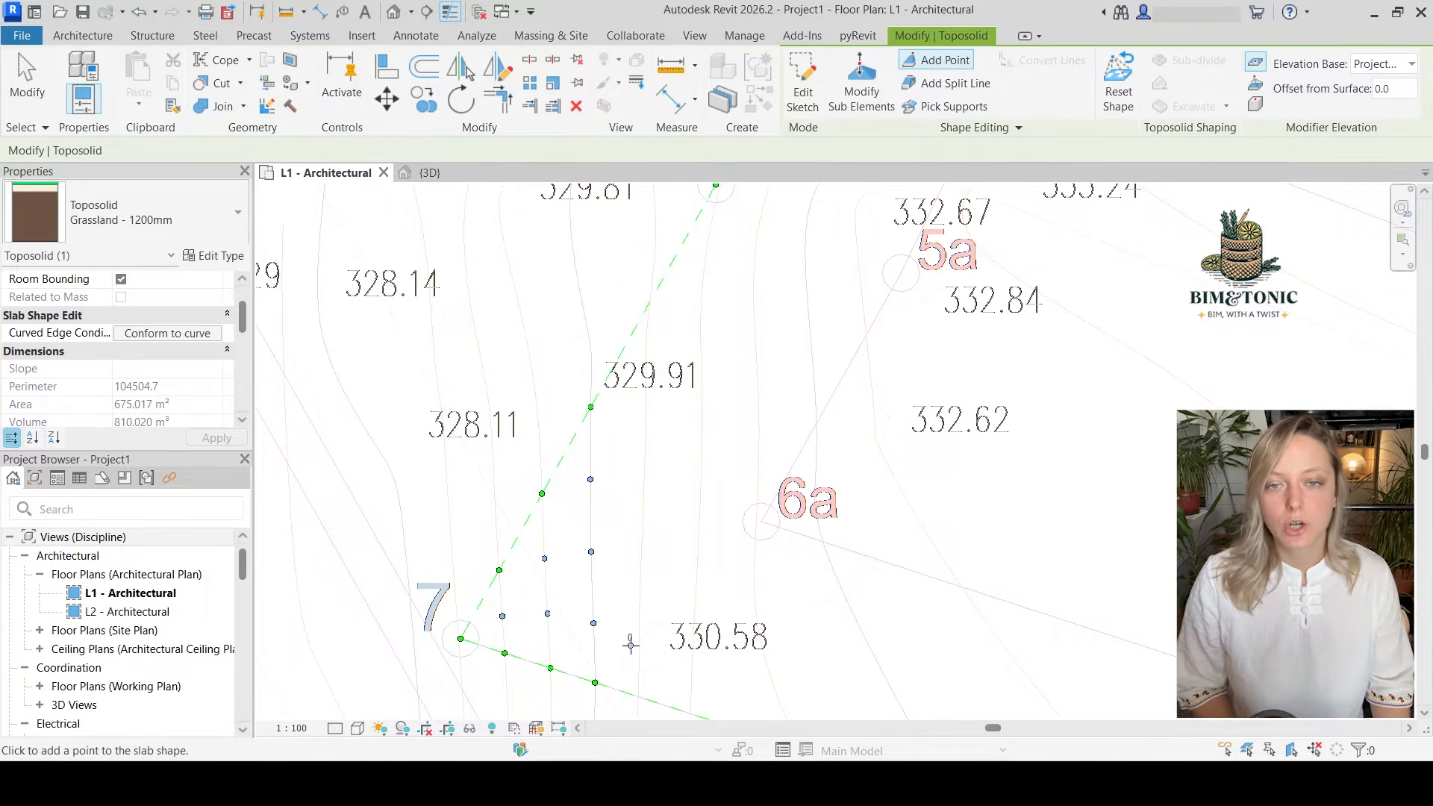
pyautogui.scroll(-1, 638, 646)
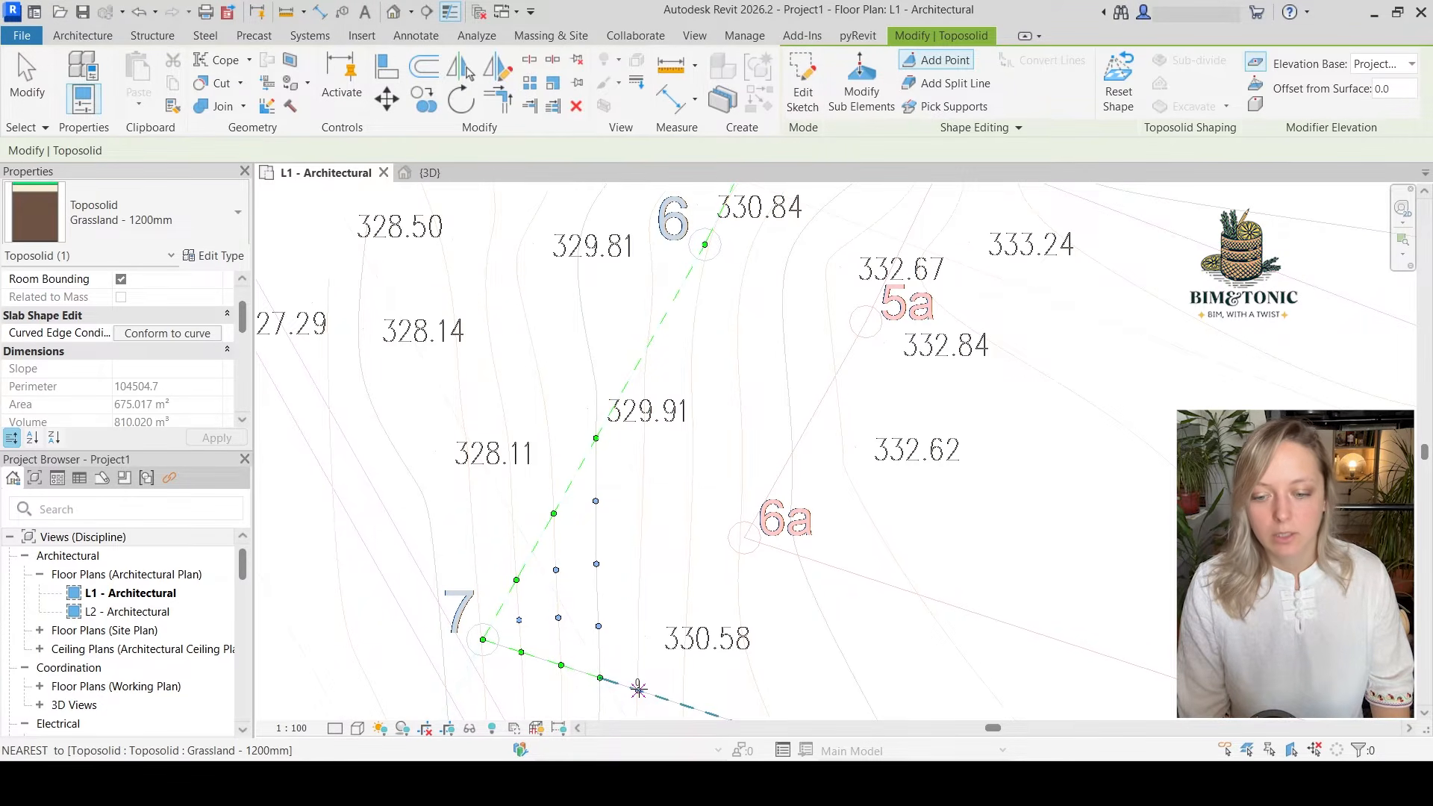
pyautogui.click(638, 688)
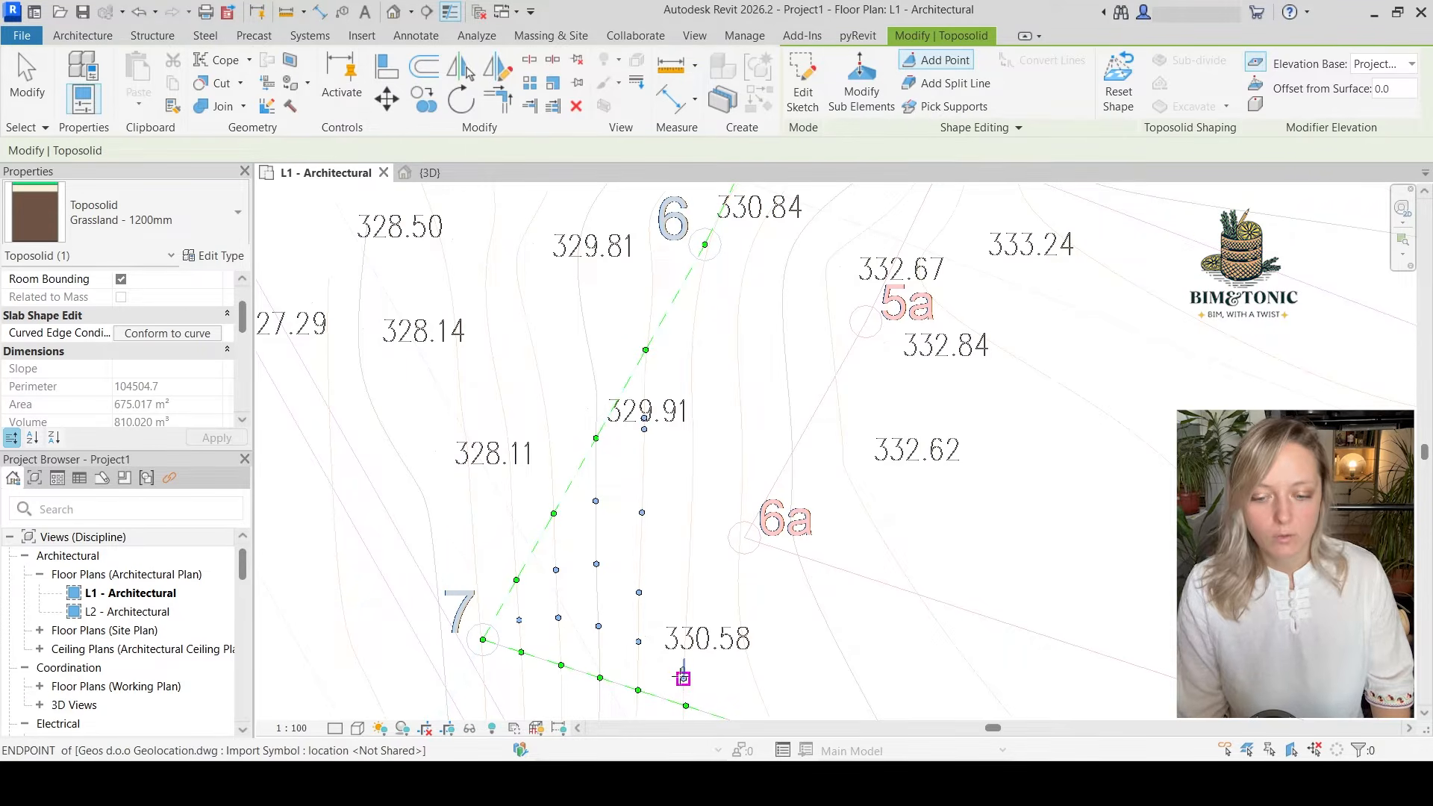
# Add shape points along the fifth contour, running from the southern boundary past spot height 330.58 to just below point 6
pyautogui.click(684, 678)
pyautogui.click(689, 575)
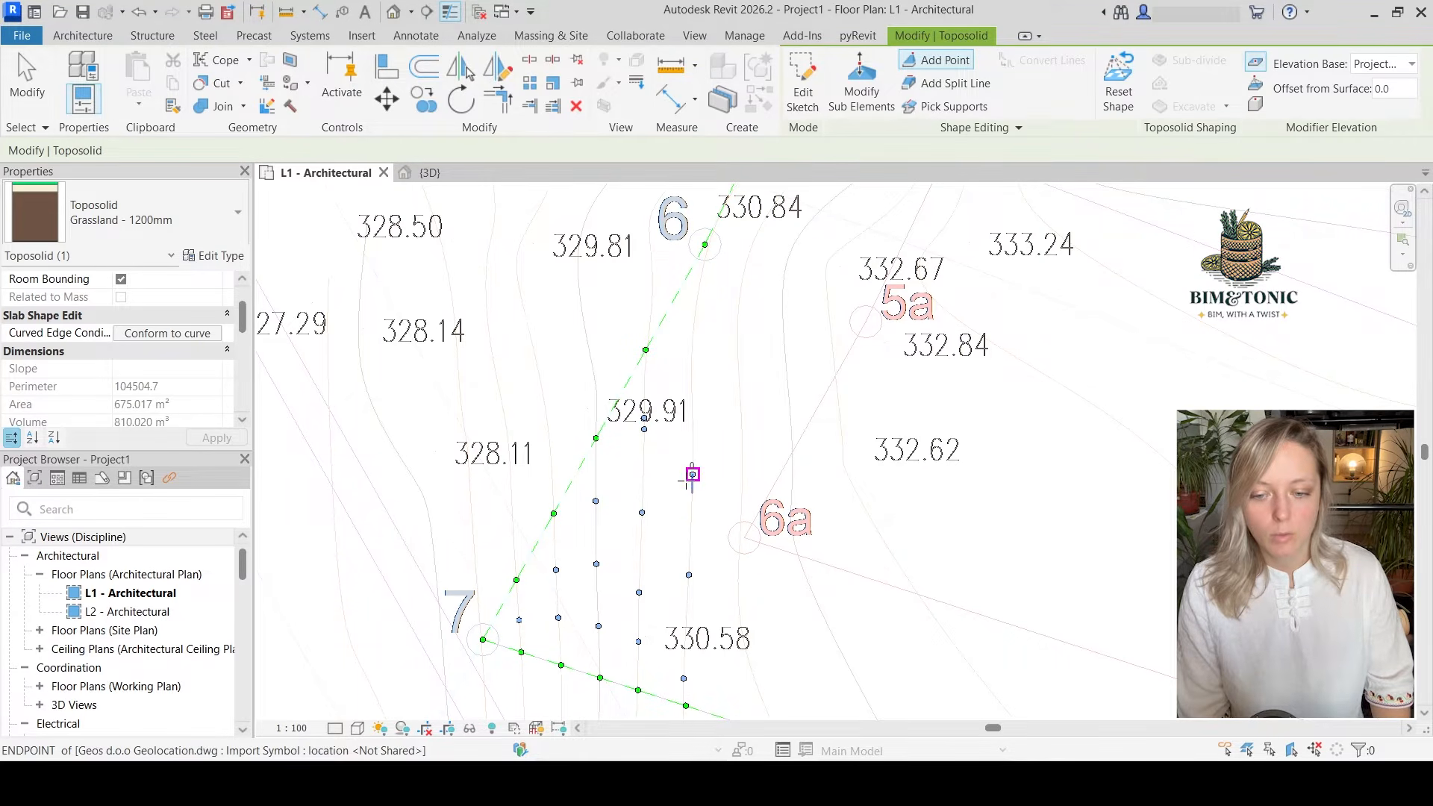
pyautogui.click(693, 474)
pyautogui.click(692, 377)
pyautogui.click(695, 312)
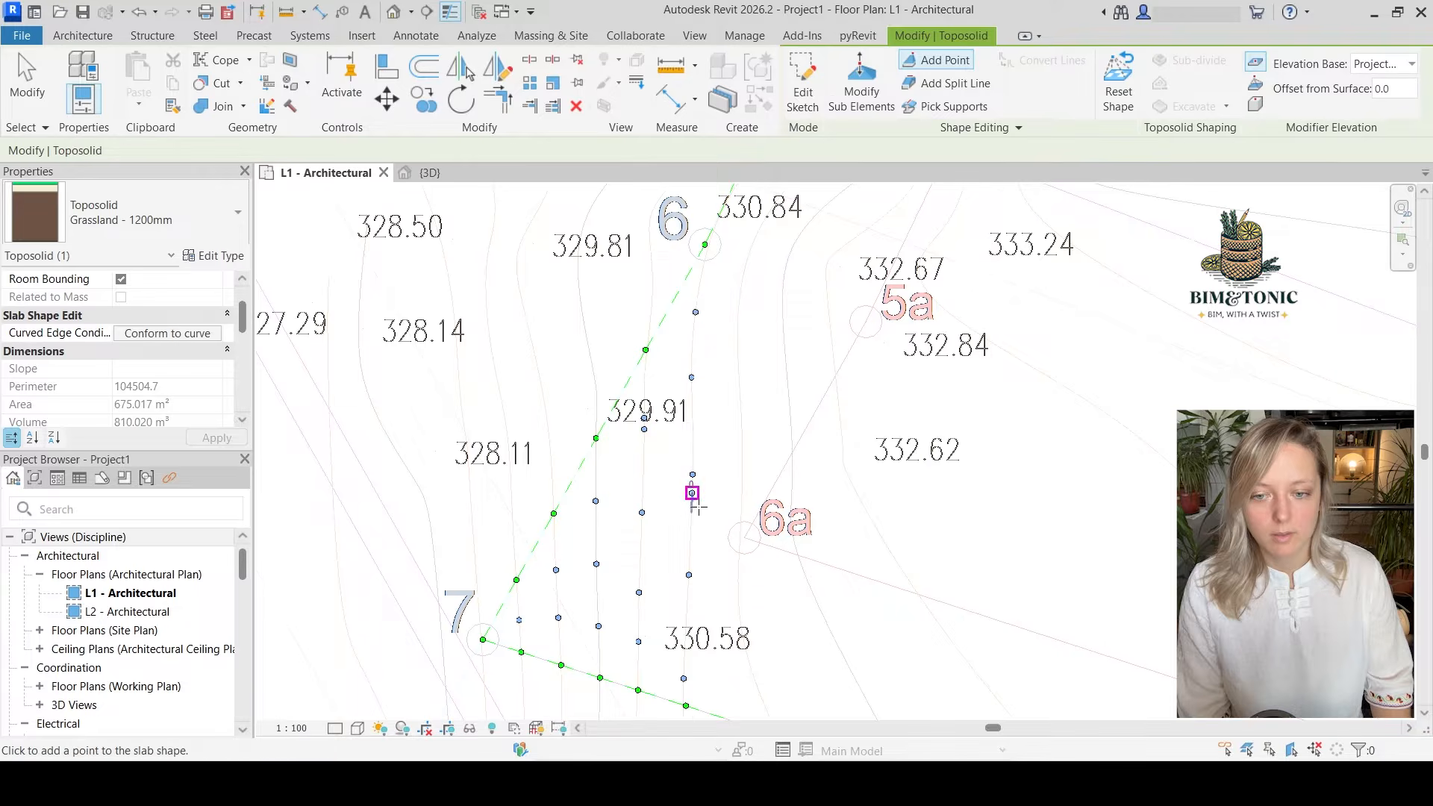
# Continue the fifth contour's shape points north of point 6, past spot height 330.84 and up toward the western boundary
pyautogui.scroll(-1, 703, 545)
pyautogui.scroll(5, 709, 318)
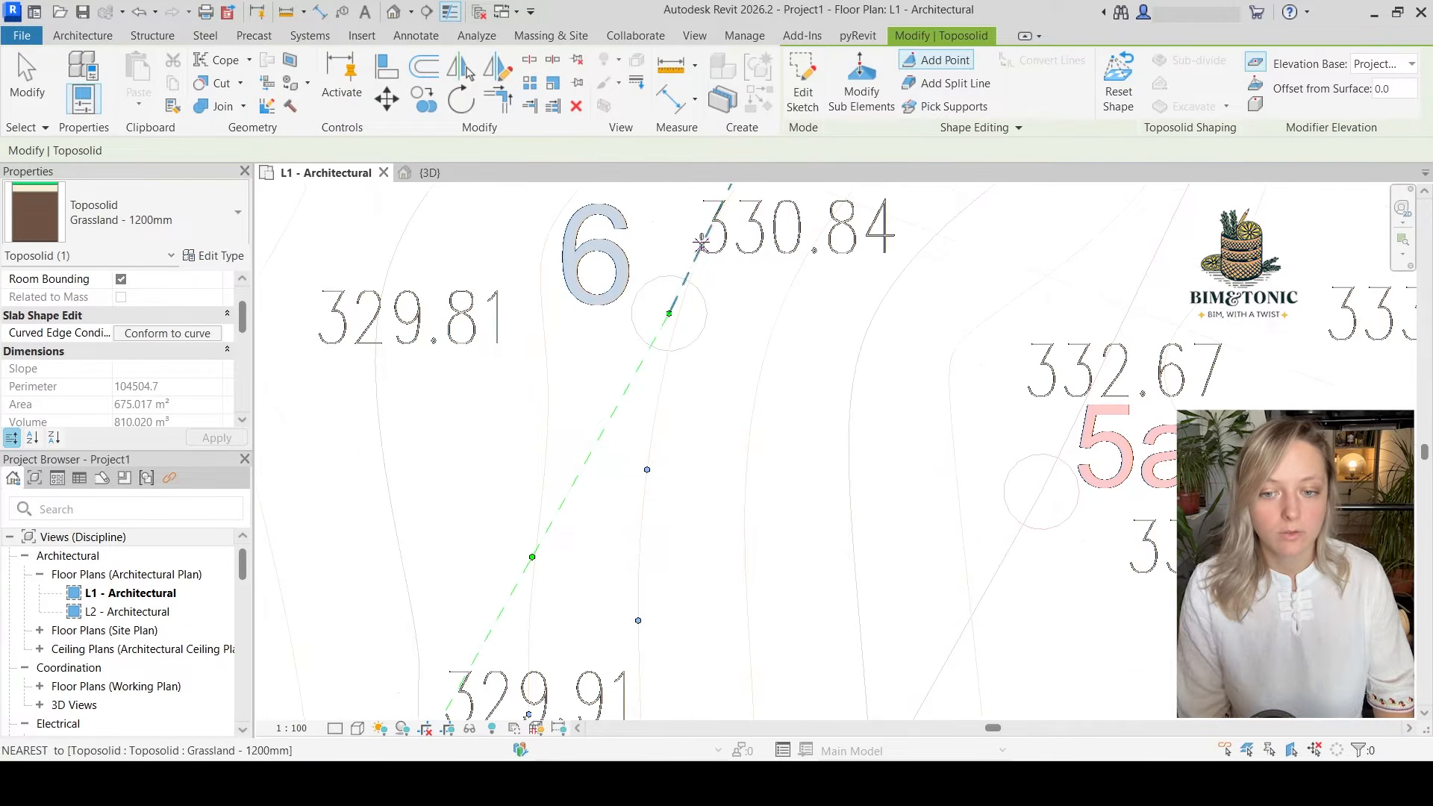
pyautogui.scroll(-3, 700, 511)
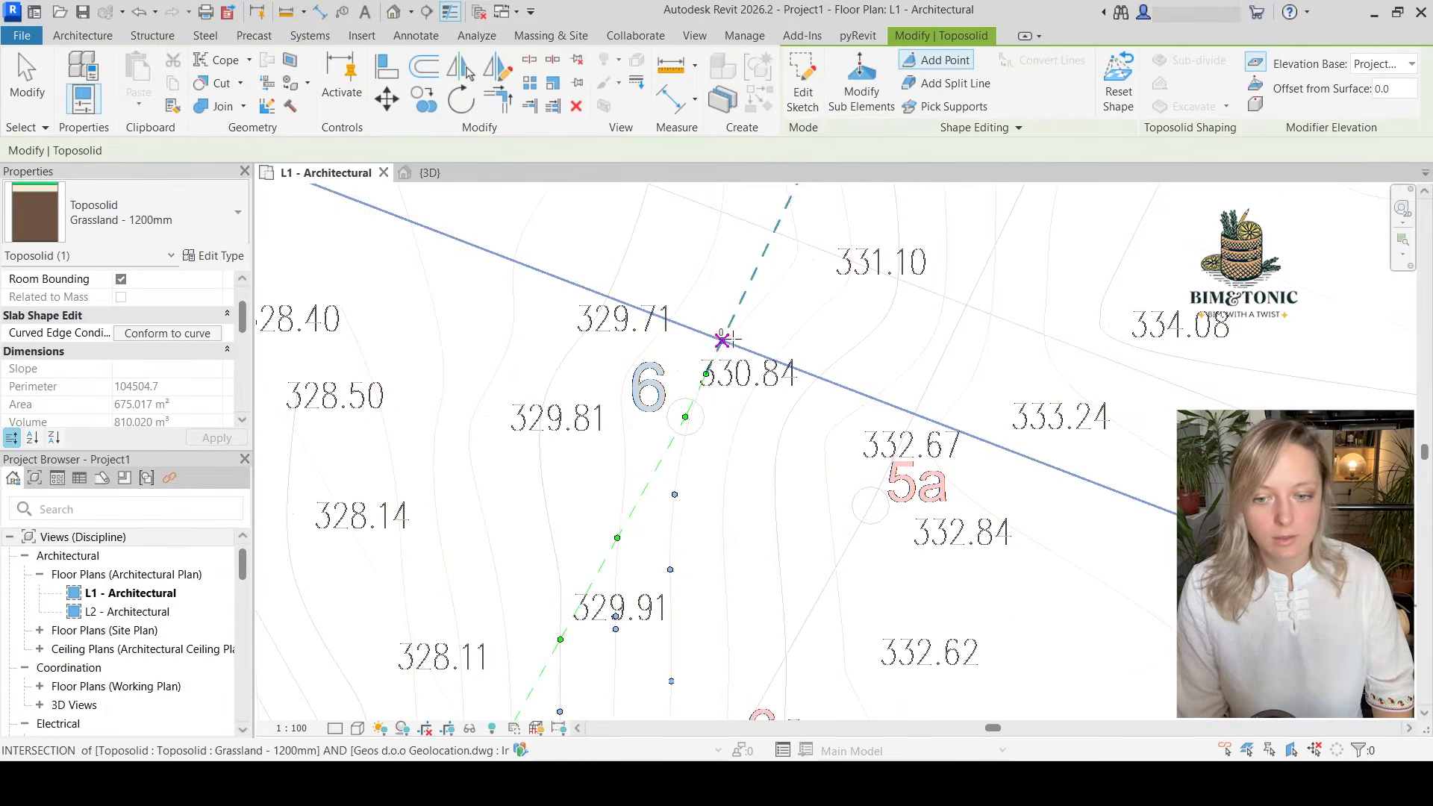
pyautogui.click(734, 332)
pyautogui.click(767, 295)
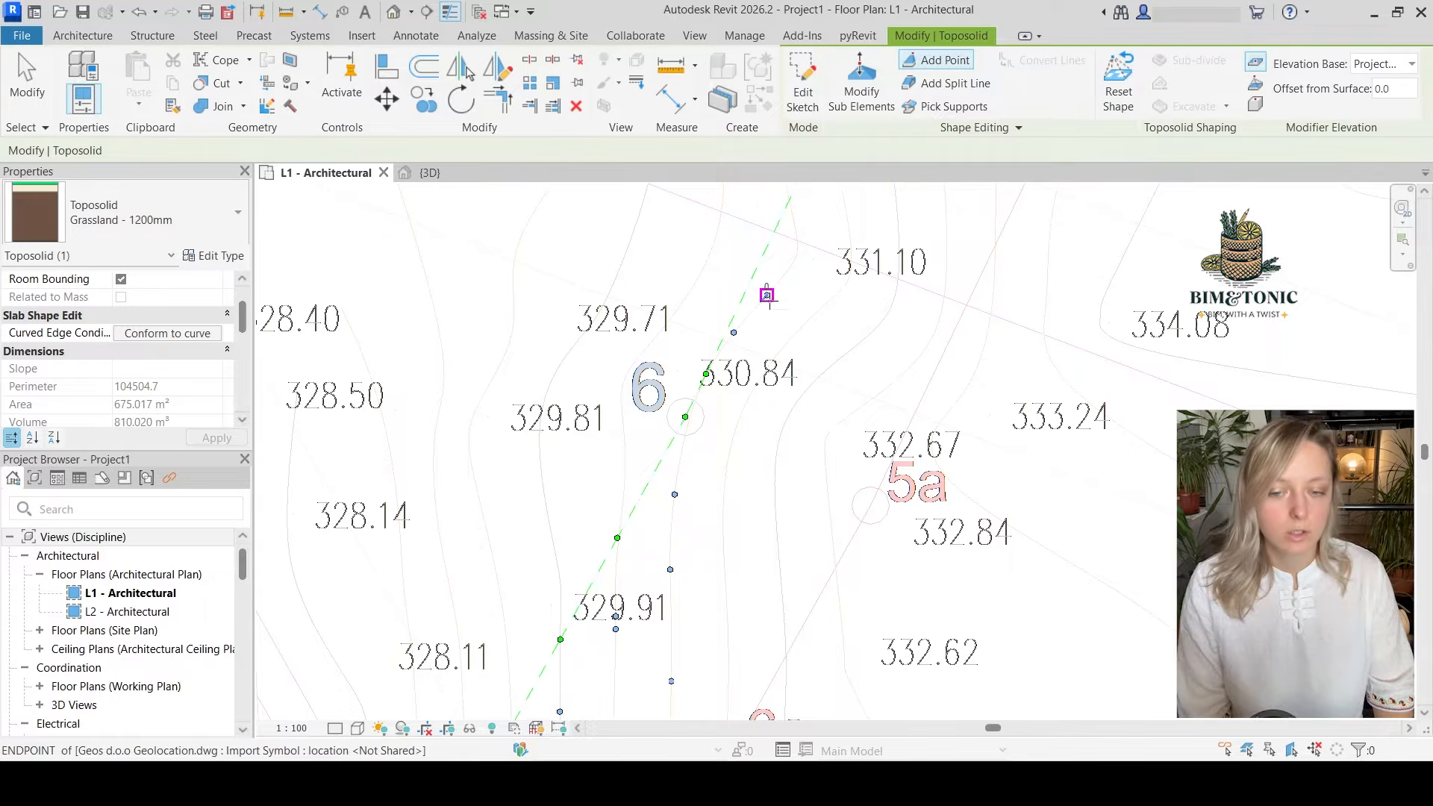
pyautogui.click(790, 266)
pyautogui.moveTo(792, 238); pyautogui.dragTo(785, 363, button='middle')
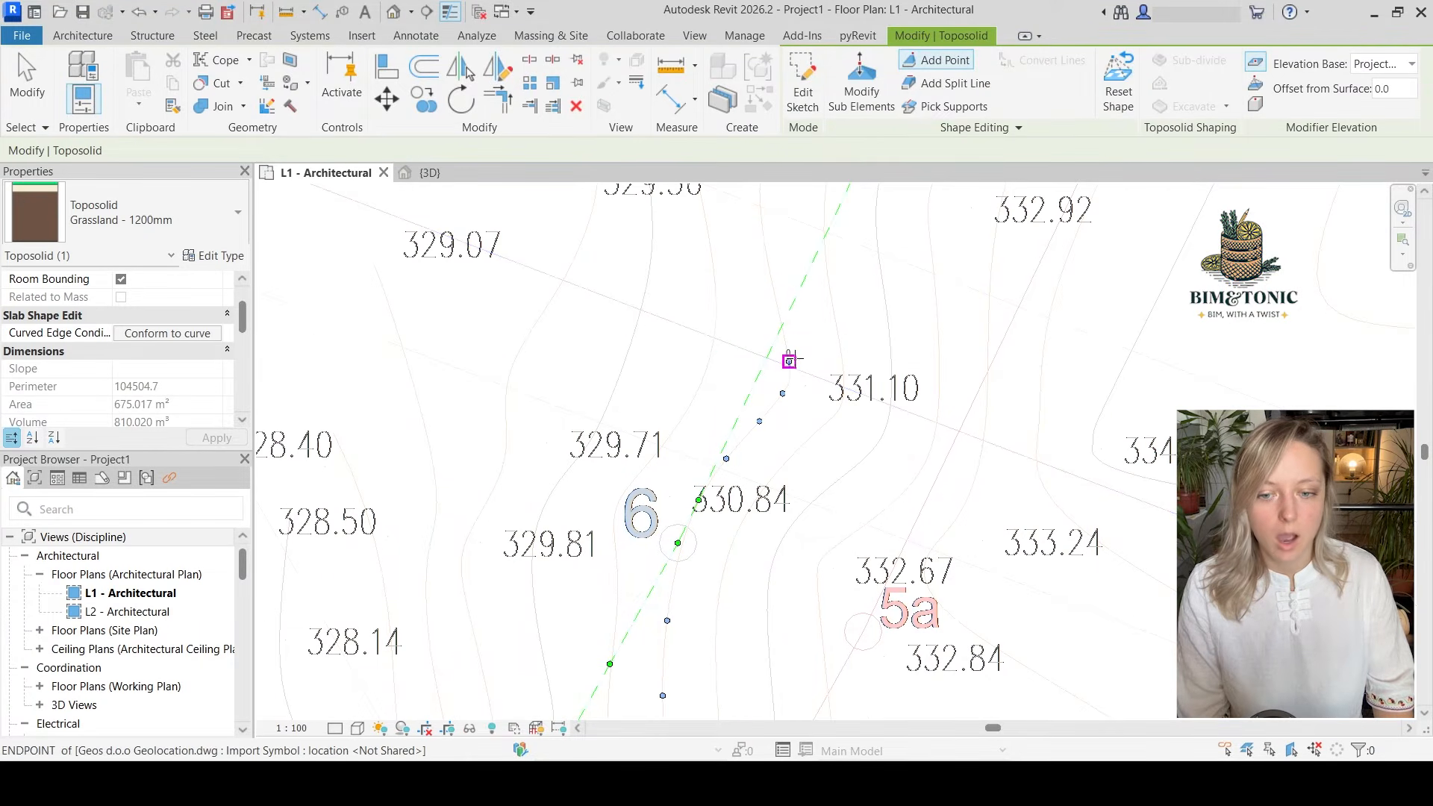
pyautogui.click(788, 360)
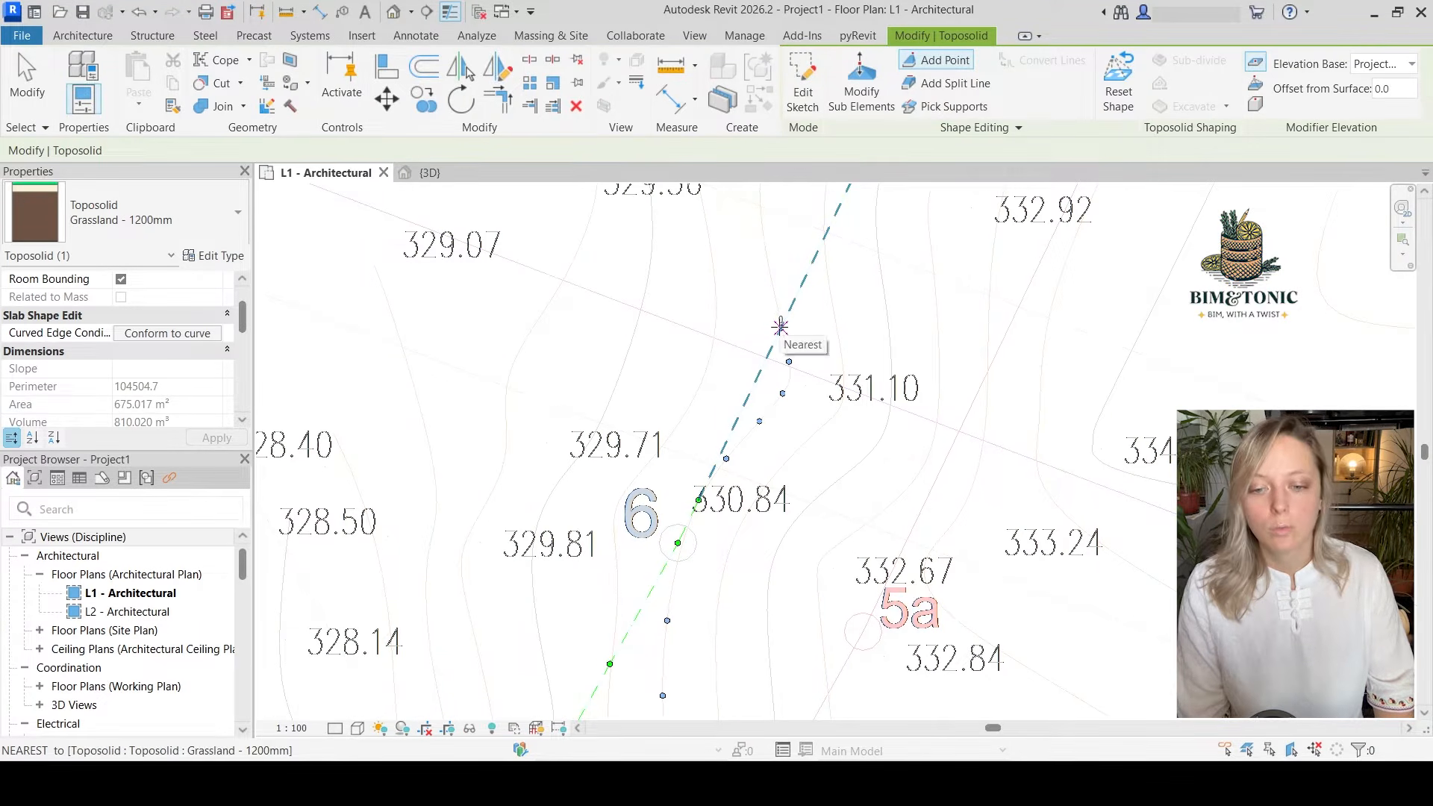
# Add shape points along the sixth contour from the western boundary below spot height 330.75, past 331.10 and down beside point 6
pyautogui.scroll(-2, 807, 466)
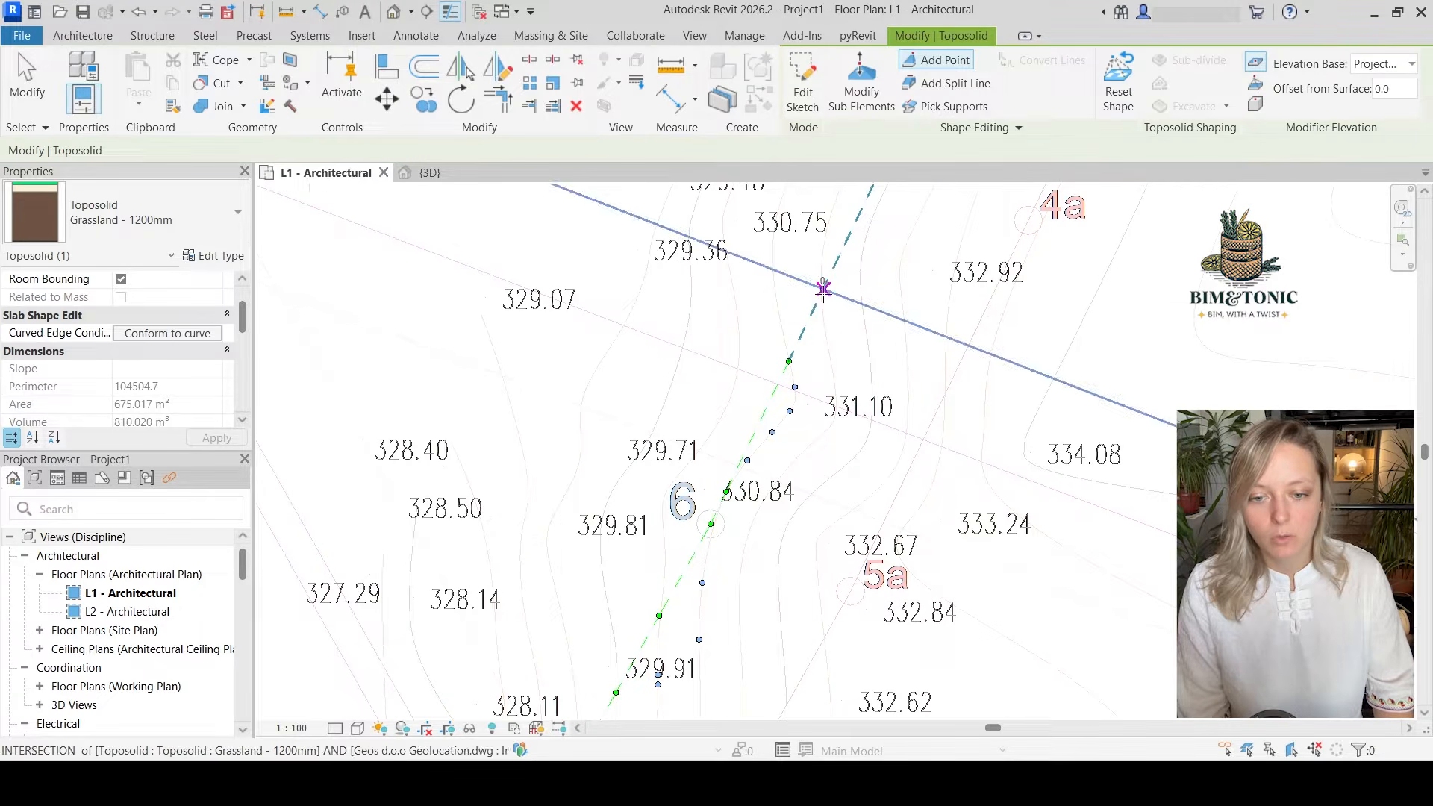
pyautogui.click(833, 384)
pyautogui.click(814, 440)
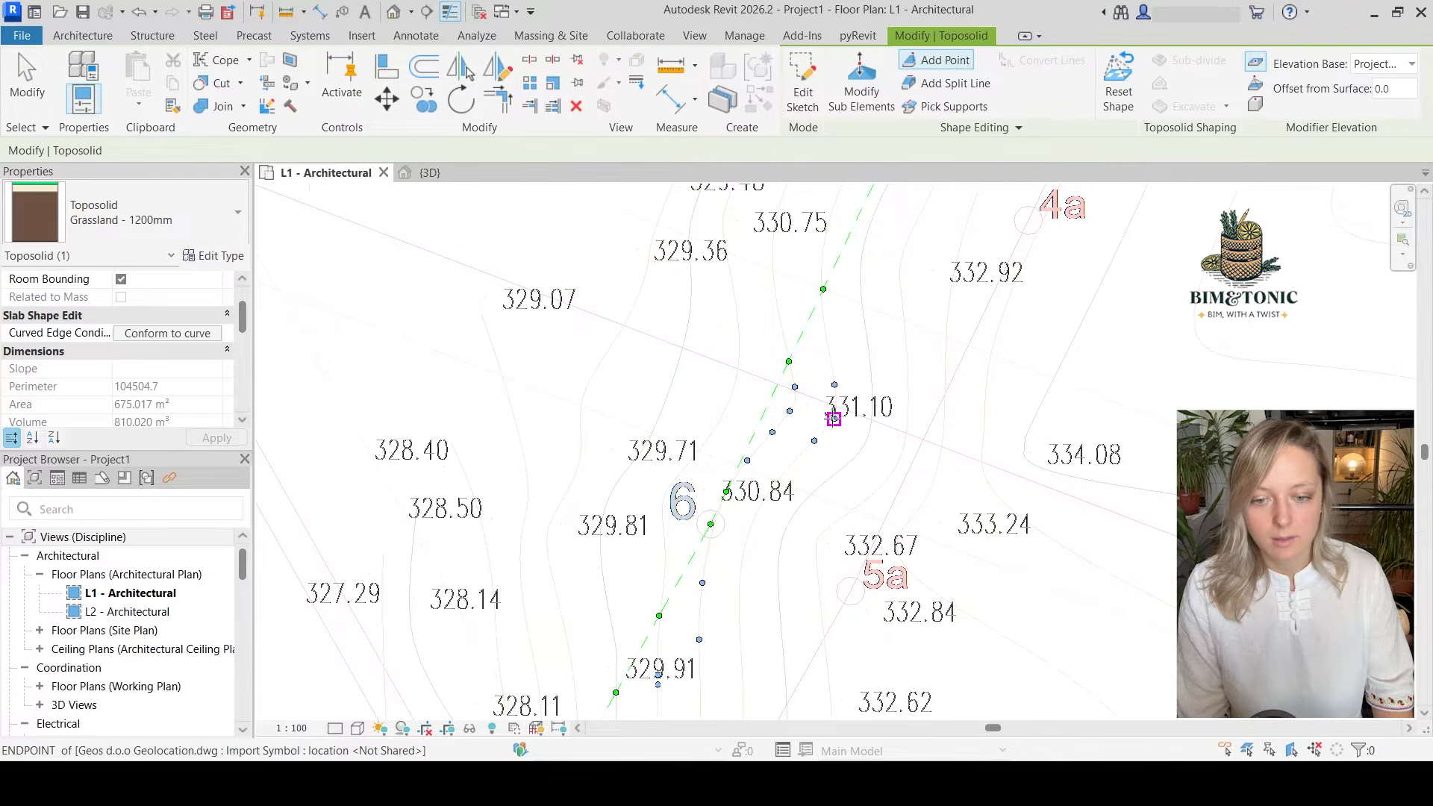
pyautogui.click(835, 418)
pyautogui.moveTo(817, 573); pyautogui.dragTo(900, 445, button='middle')
pyautogui.click(827, 425)
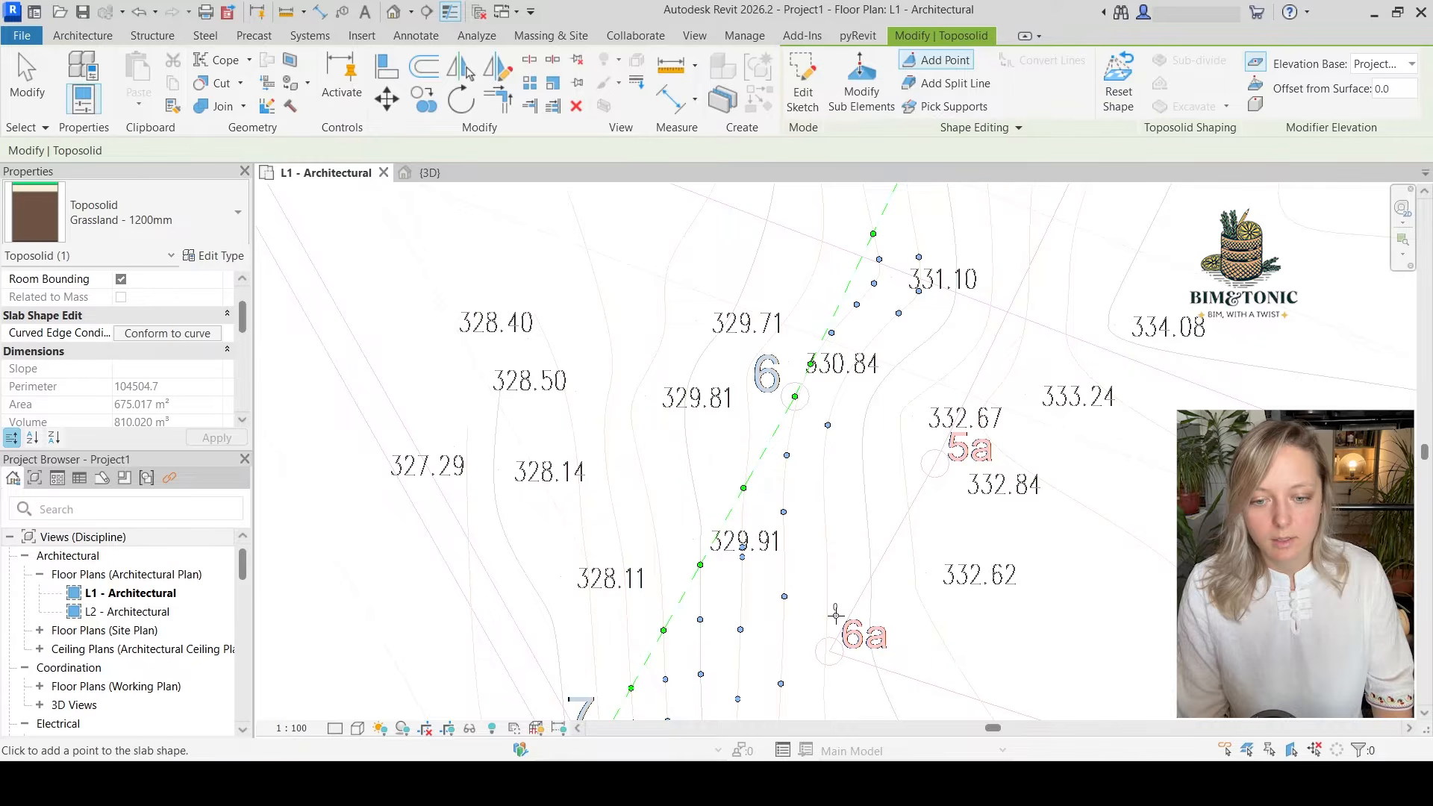
# Continue the sixth contour's shape points southward past point 6a to its crossing with the southern boundary
pyautogui.moveTo(843, 664); pyautogui.dragTo(847, 455, button='middle')
pyautogui.click(828, 466)
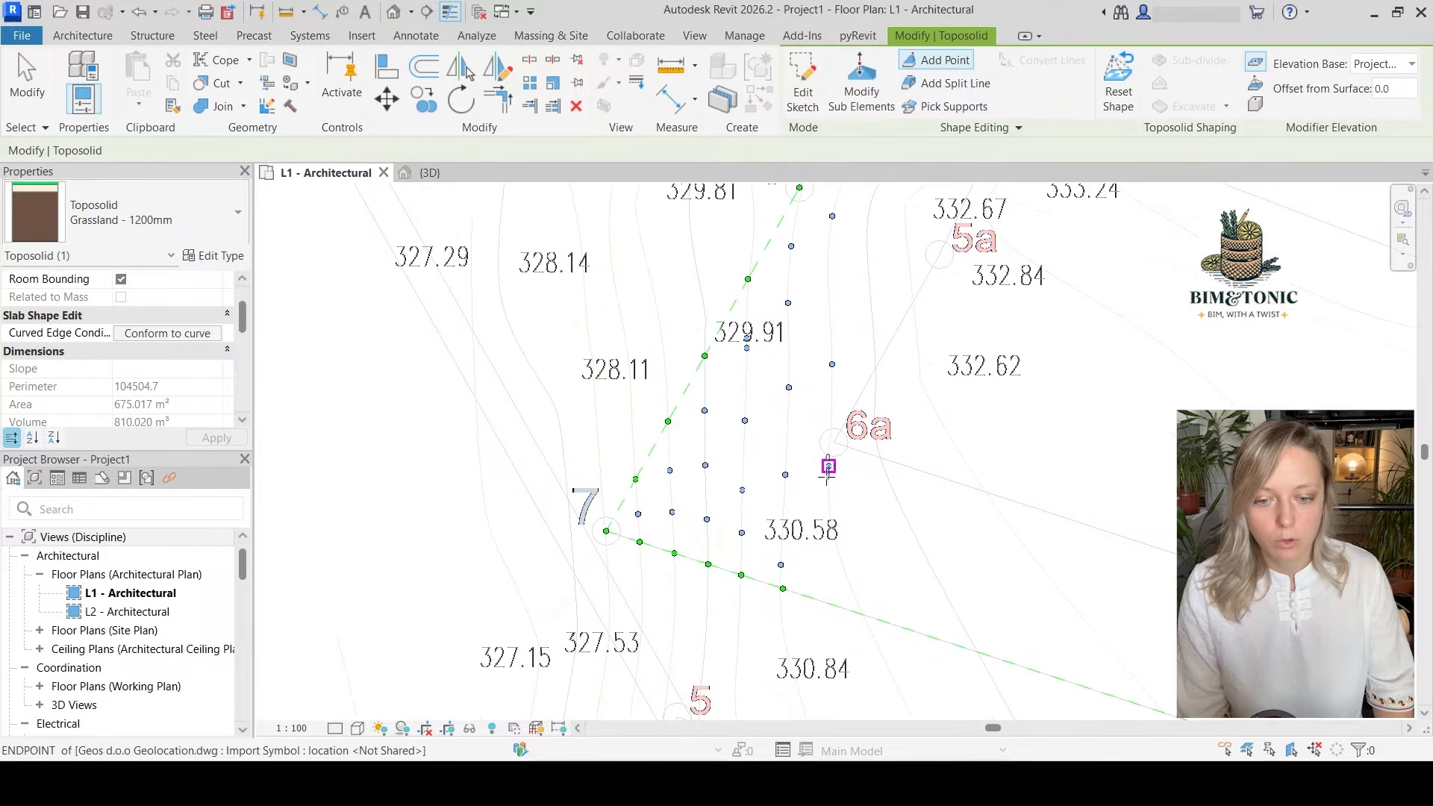
pyautogui.click(830, 521)
pyautogui.click(846, 575)
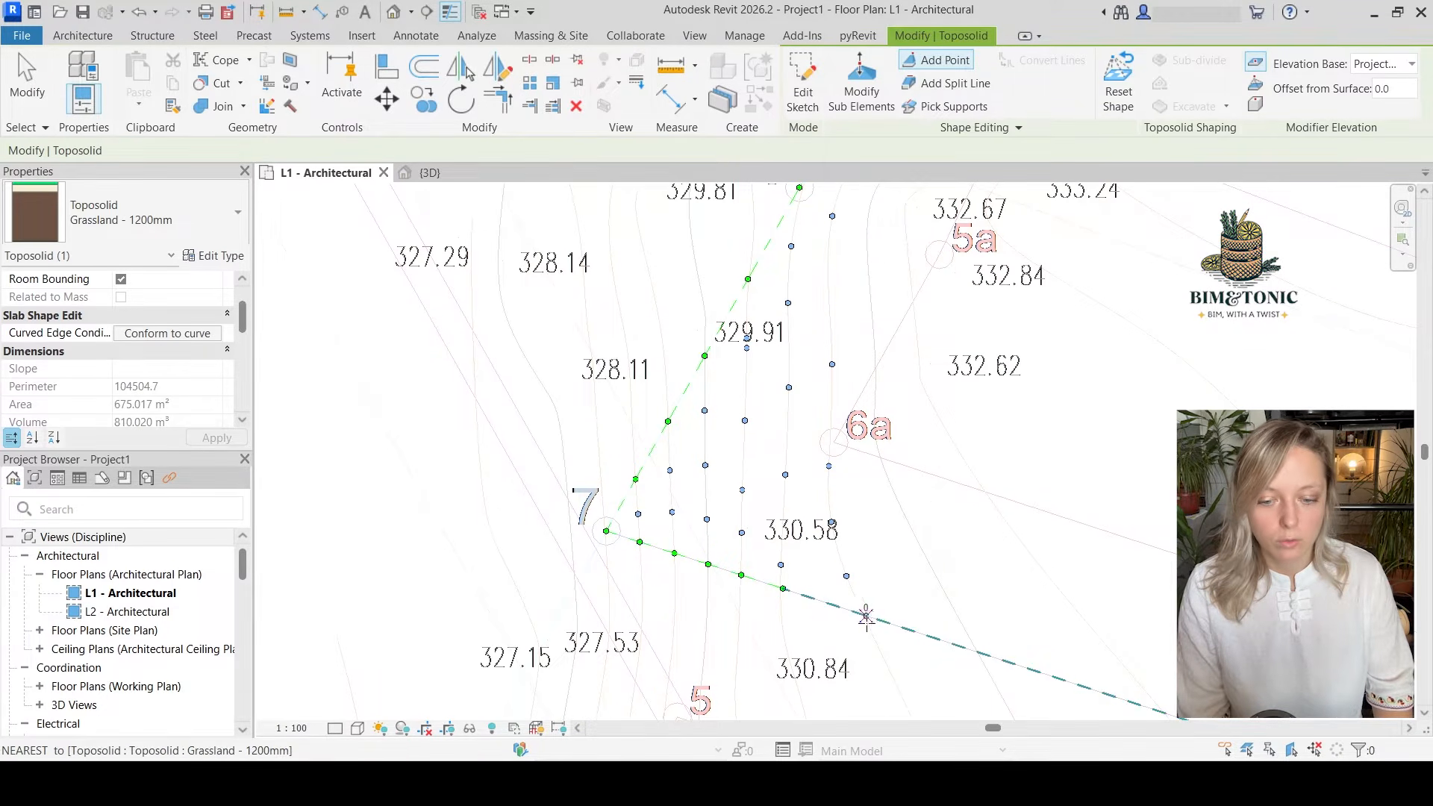
pyautogui.click(859, 613)
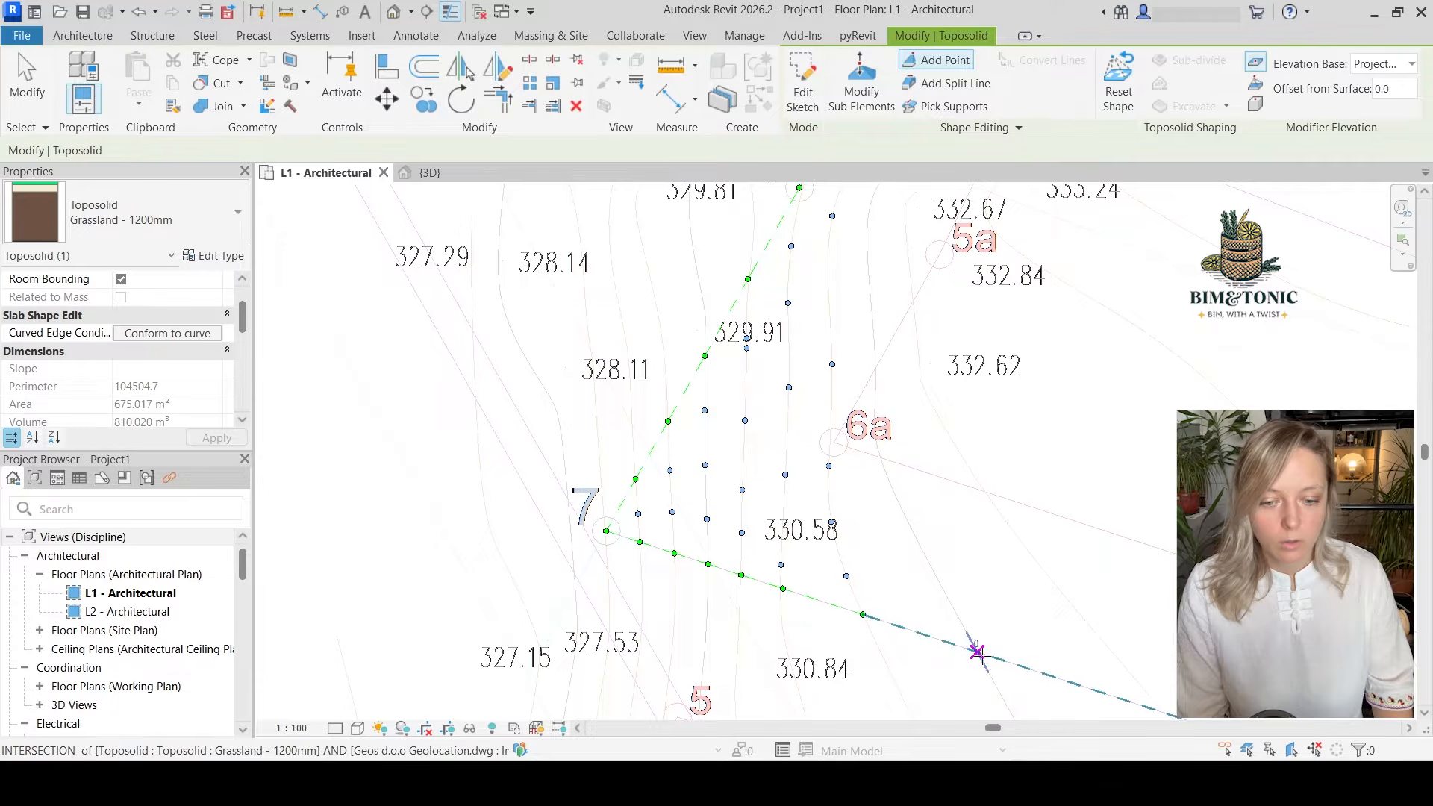
# Add shape points along the seventh contour from just above the southern boundary, northward past point 6a to beside spot height 330.84
pyautogui.click(935, 575)
pyautogui.click(889, 480)
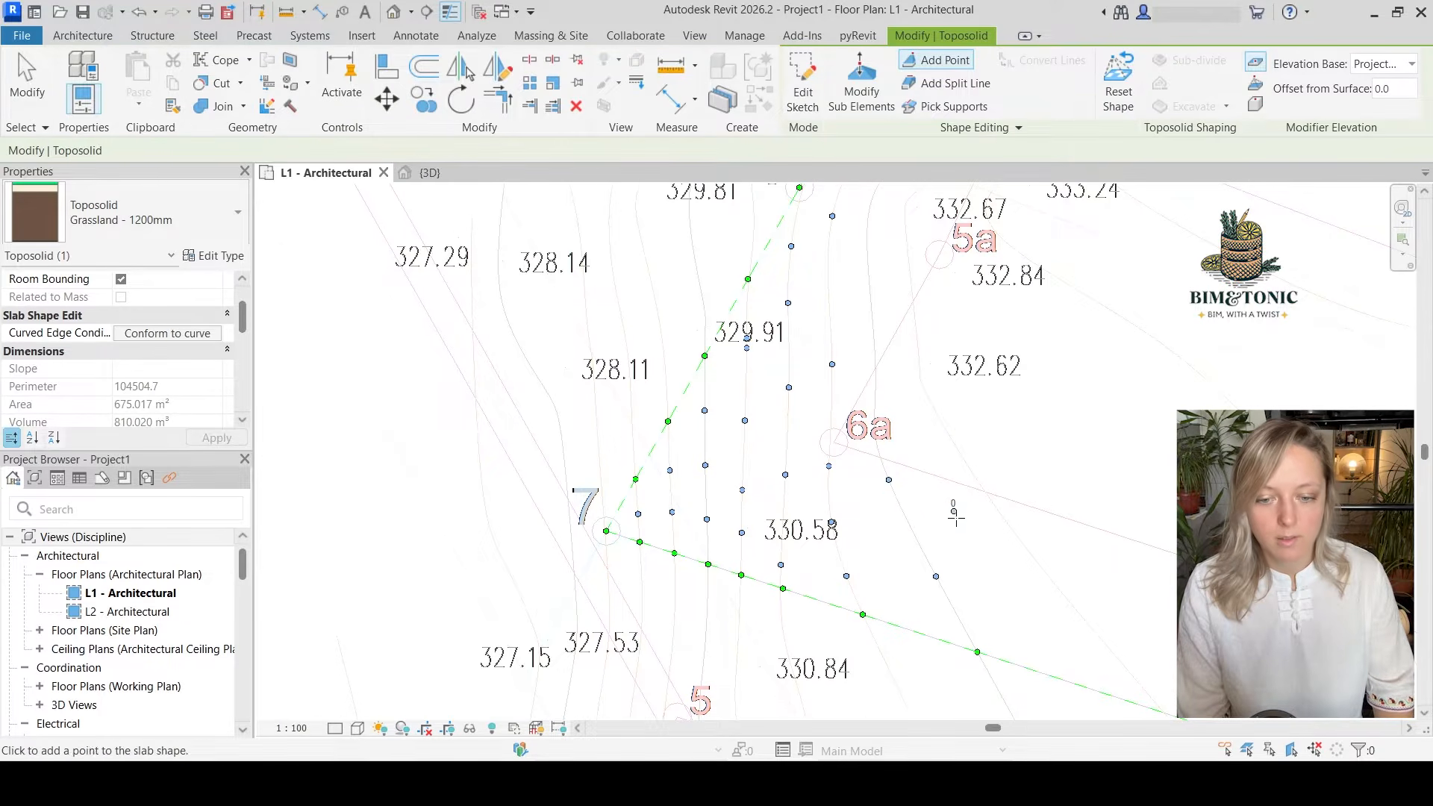
pyautogui.scroll(-1, 911, 425)
pyautogui.moveTo(911, 425); pyautogui.dragTo(913, 599, button='middle')
pyautogui.click(883, 579)
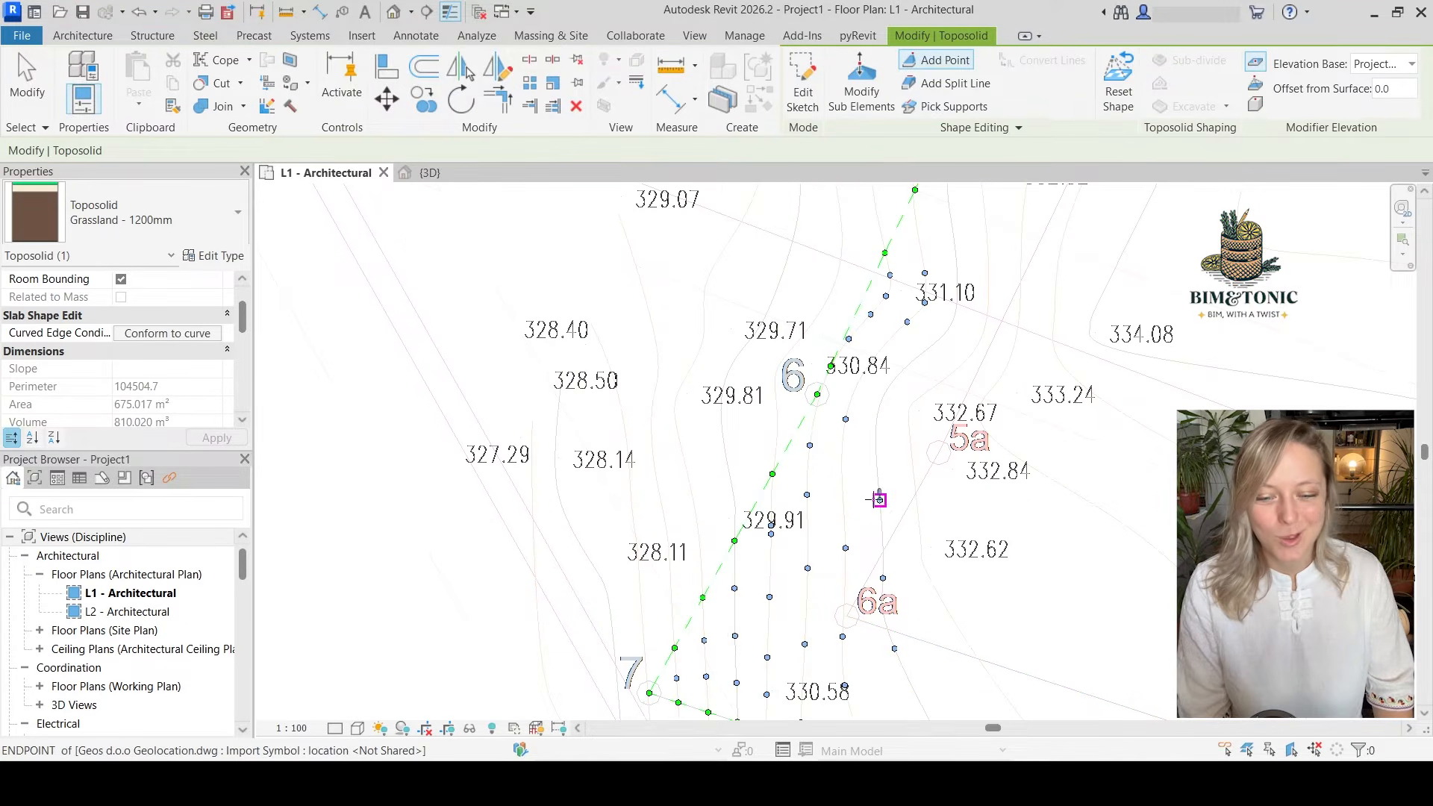
pyautogui.click(880, 500)
pyautogui.click(876, 422)
pyautogui.click(916, 357)
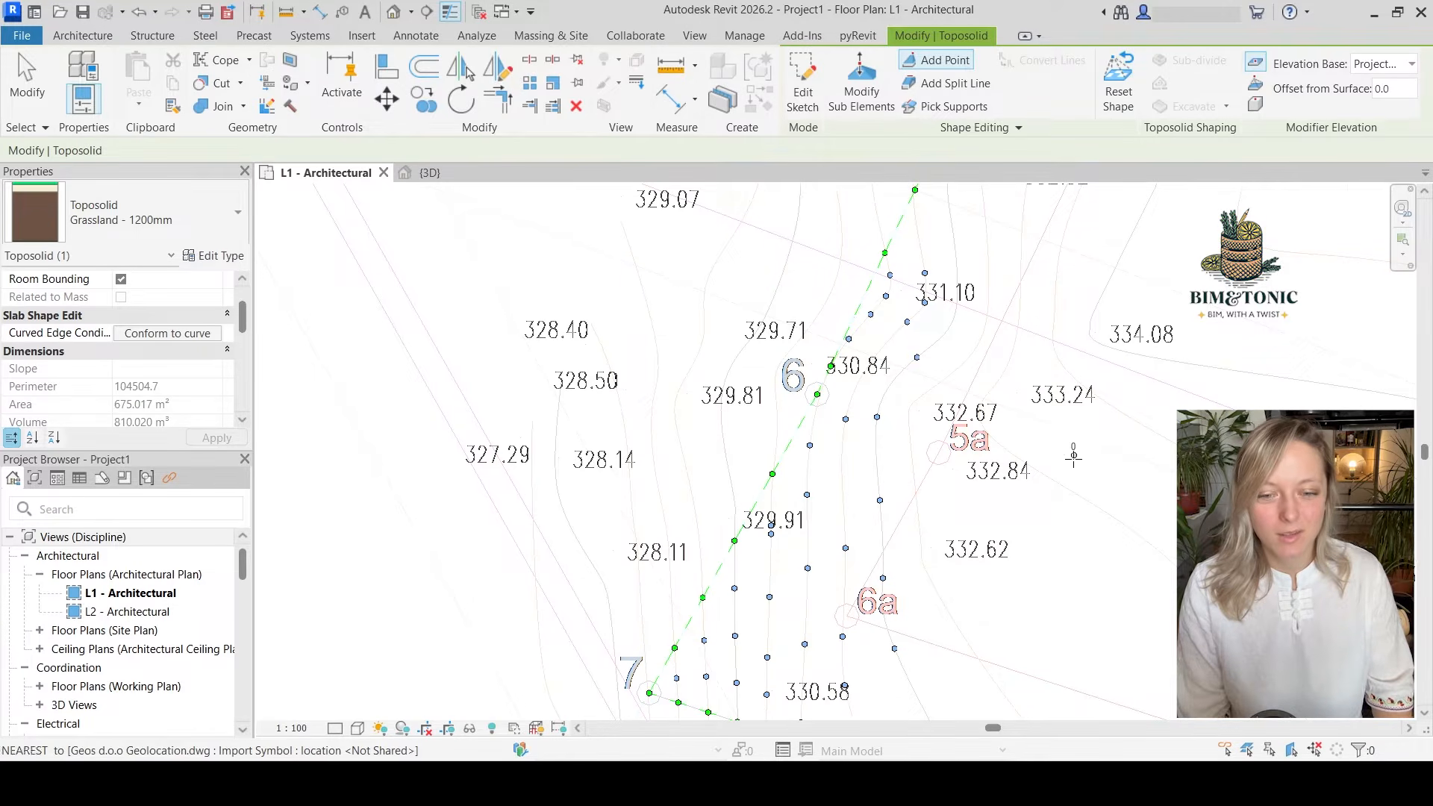
# Continue the seventh contour's shape points north past spot height 331.10 and up beside point 5 toward spot height 331.24
pyautogui.moveTo(1008, 395); pyautogui.dragTo(974, 556, button='middle')
pyautogui.click(915, 490)
pyautogui.click(921, 401)
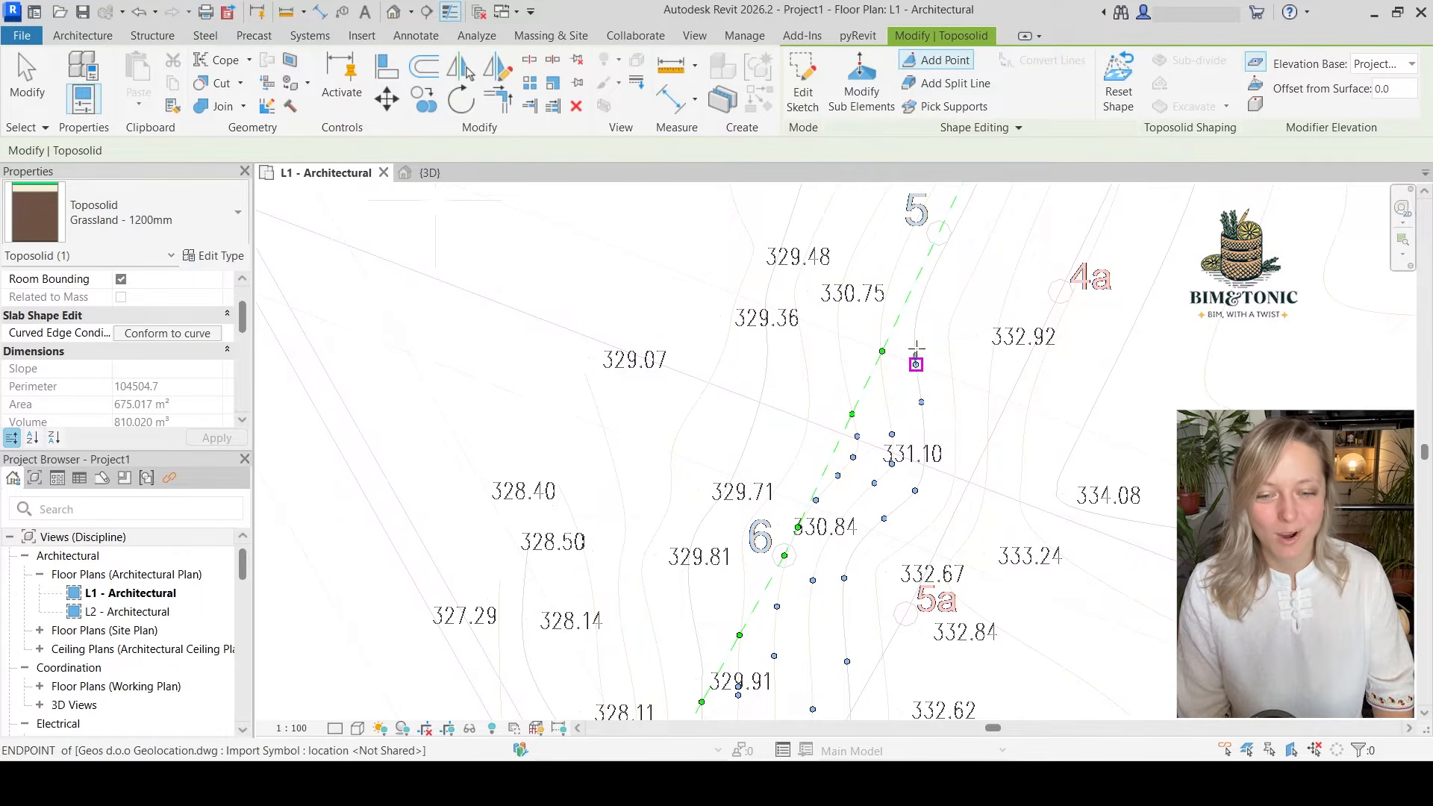
pyautogui.click(915, 322)
pyautogui.click(925, 291)
pyautogui.moveTo(940, 254); pyautogui.dragTo(925, 429, button='middle')
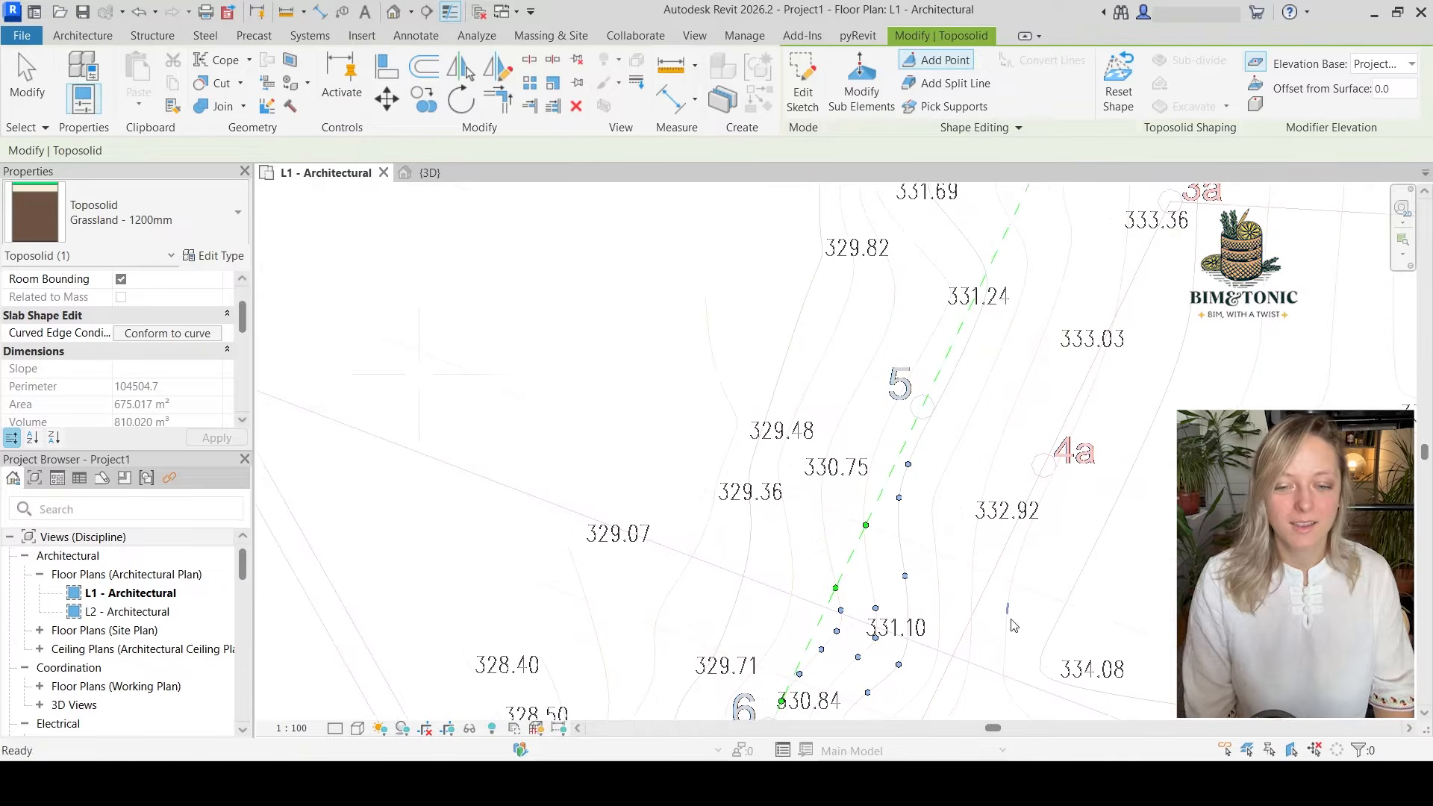
pyautogui.click(925, 428)
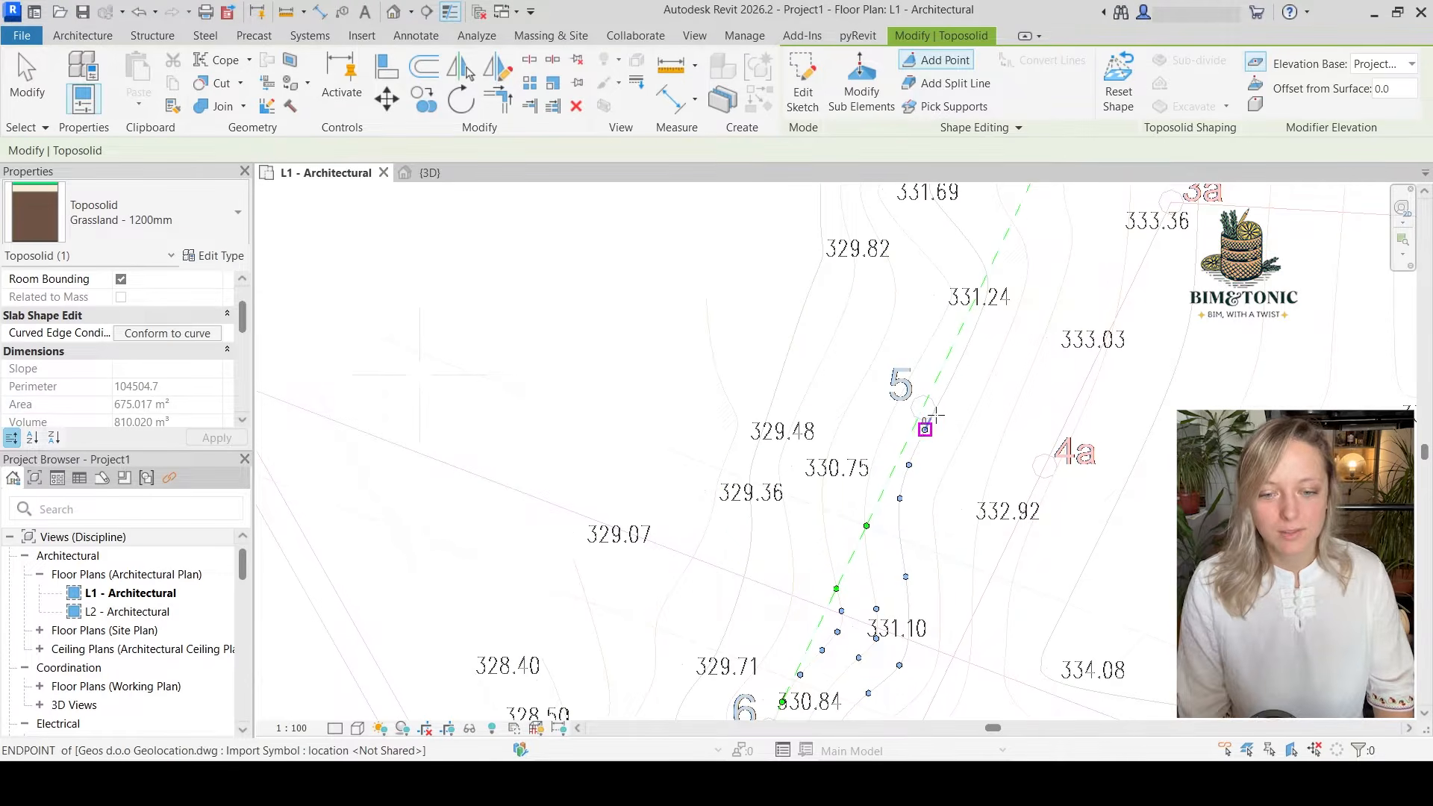
pyautogui.click(954, 373)
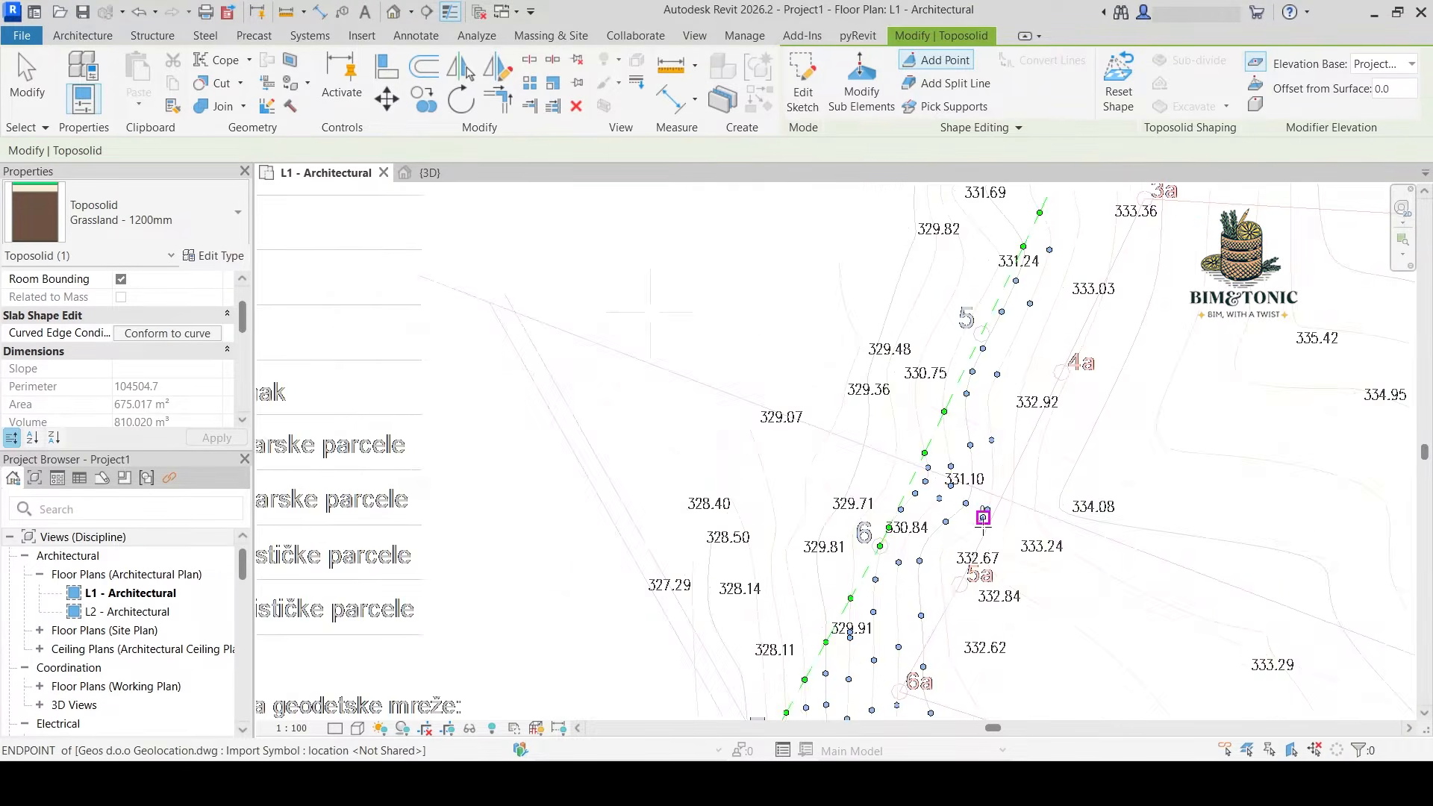
# Add shape points along the contours around spot height 333.29, from the southern boundary up toward spot height 334.95
pyautogui.scroll(-3, 825, 380)
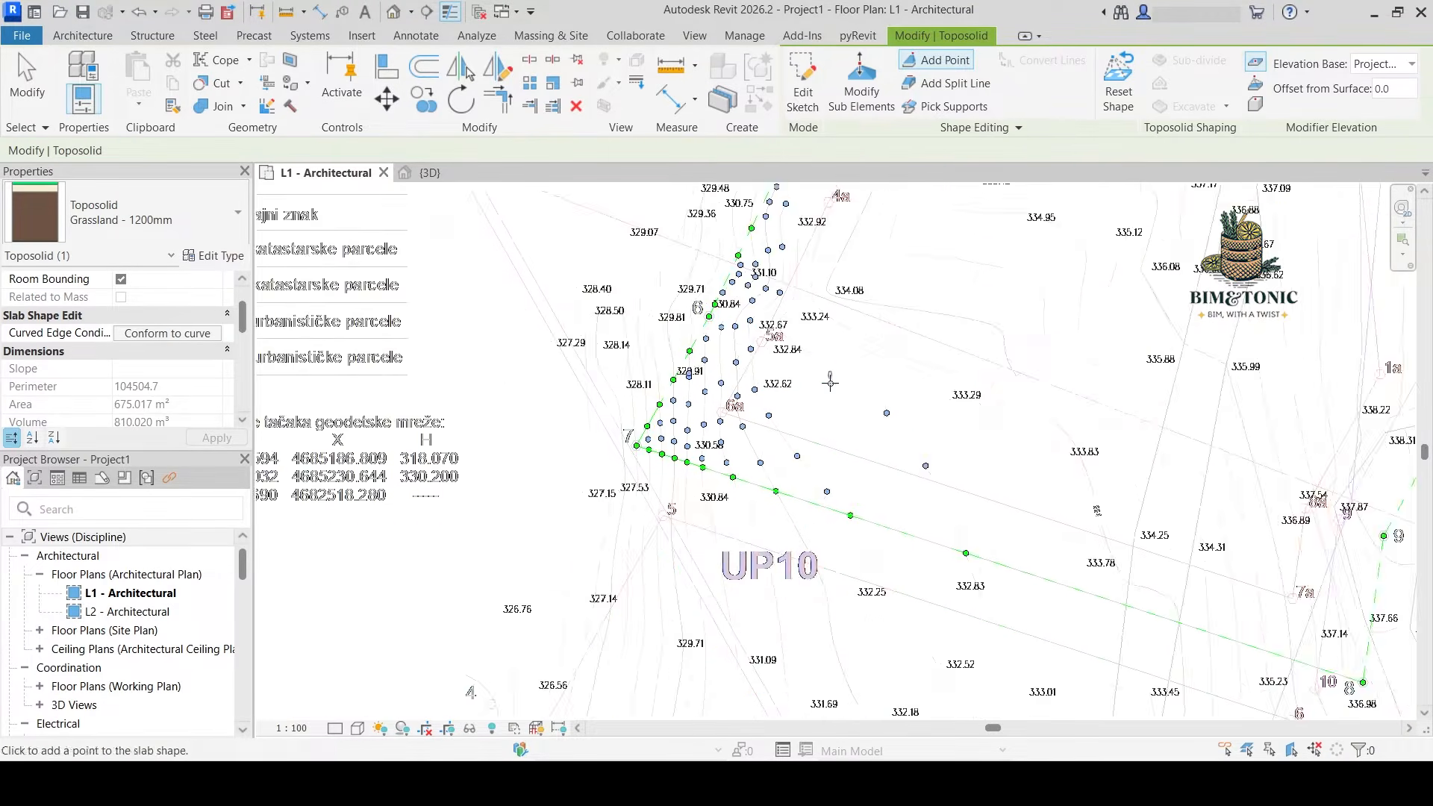
pyautogui.scroll(5, 797, 360)
pyautogui.scroll(-2, 797, 359)
pyautogui.click(864, 582)
pyautogui.scroll(-3, 863, 583)
pyautogui.click(1065, 521)
pyautogui.click(978, 477)
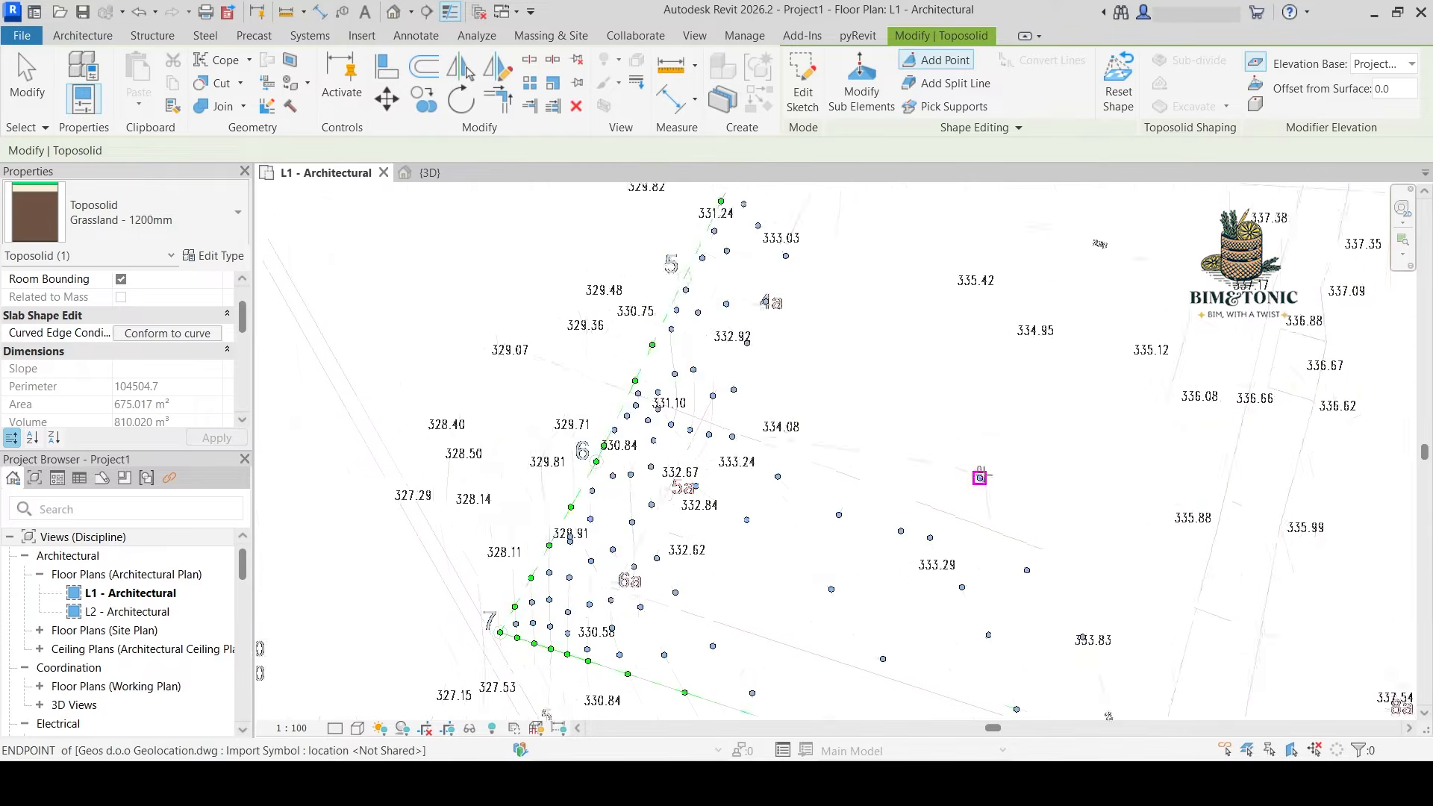
# Add shape points along the contours through the parcel's middle, around spot heights 333.83 and 335.42 and up toward the northern boundary
pyautogui.moveTo(839, 344); pyautogui.dragTo(906, 518, button='middle')
pyautogui.click(909, 356)
pyautogui.click(925, 555)
pyautogui.moveTo(1067, 657); pyautogui.dragTo(810, 224, button='middle')
pyautogui.click(1068, 607)
pyautogui.scroll(-2, 993, 687)
pyautogui.click(1043, 538)
pyautogui.click(929, 320)
pyautogui.moveTo(928, 319); pyautogui.dragTo(928, 479, button='middle')
pyautogui.click(816, 329)
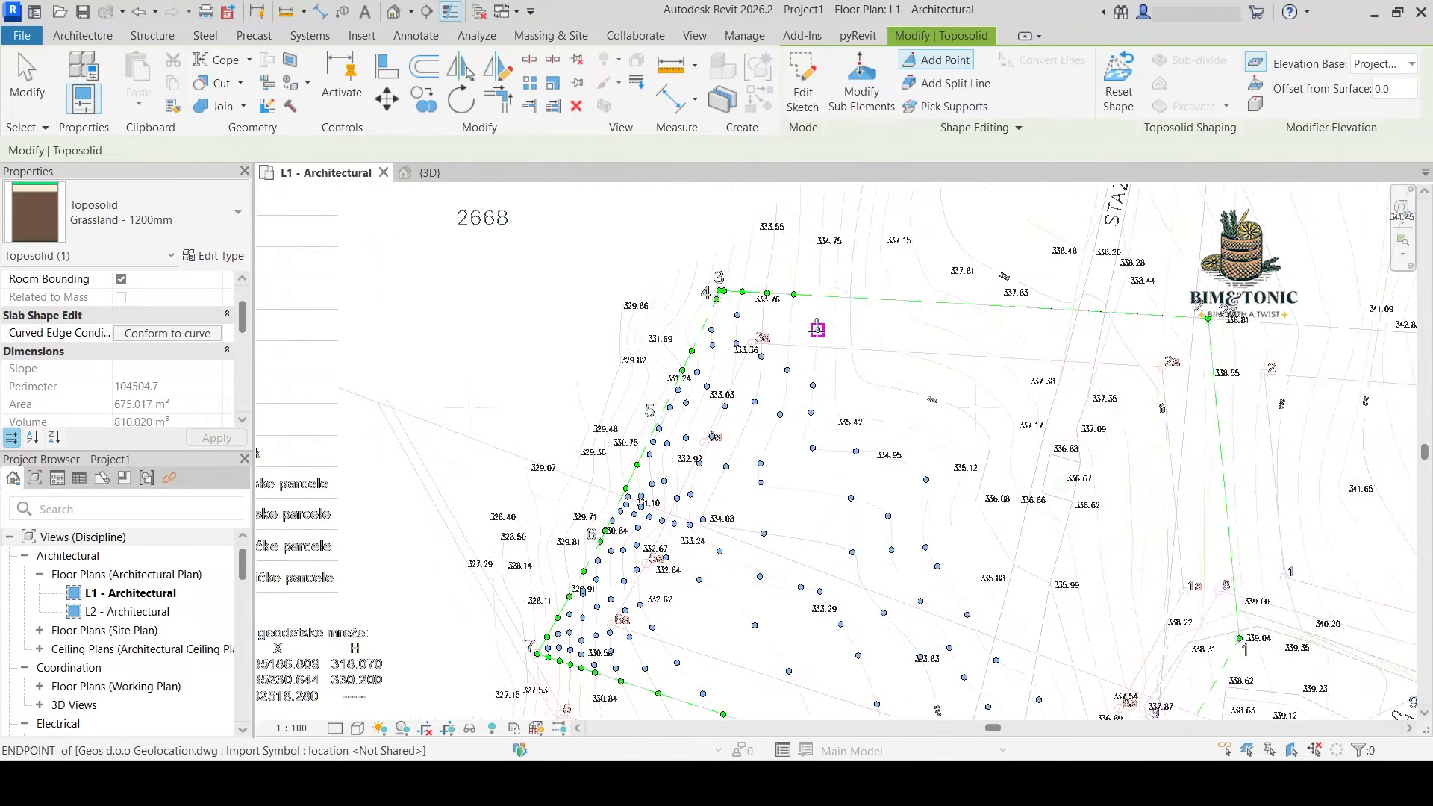
# Add shape points along the contours past spot heights 335.88 and 334.31 down to the southern boundary
pyautogui.click(888, 422)
pyautogui.moveTo(1028, 651); pyautogui.dragTo(894, 396, button='middle')
pyautogui.scroll(4, 933, 574)
pyautogui.click(909, 569)
pyautogui.scroll(-4, 970, 589)
pyautogui.moveTo(985, 528); pyautogui.dragTo(886, 247, button='middle')
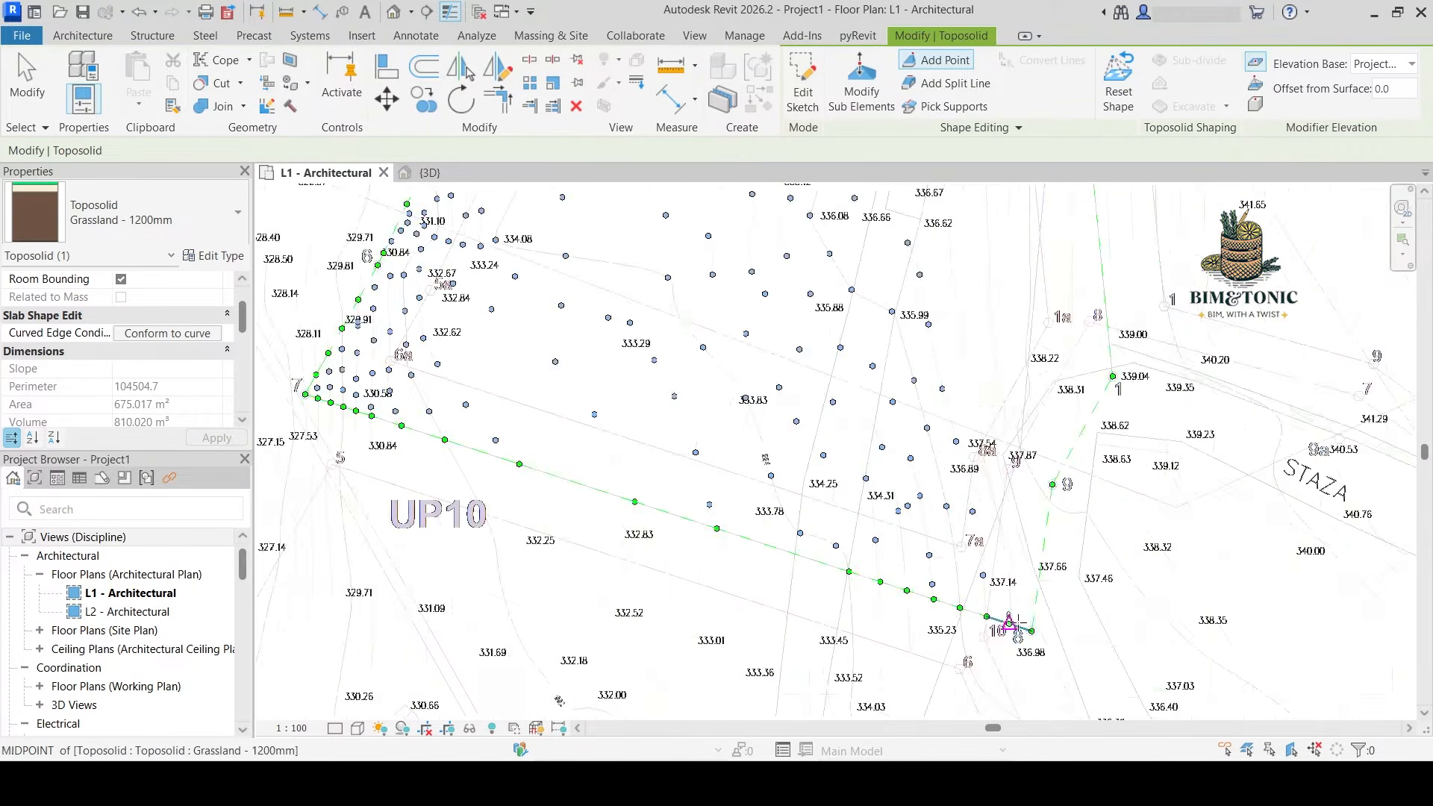
# Add shape points along the contours between point 7a and spot height 336.62 in the parcel's eastern part
pyautogui.moveTo(1008, 373); pyautogui.dragTo(1007, 601, button='middle')
pyautogui.scroll(2, 957, 523)
pyautogui.click(969, 567)
pyautogui.click(958, 454)
pyautogui.click(949, 379)
pyautogui.moveTo(932, 298); pyautogui.dragTo(986, 514, button='middle')
pyautogui.moveTo(1045, 690); pyautogui.dragTo(972, 202, button='middle')
pyautogui.scroll(-1, 1113, 589)
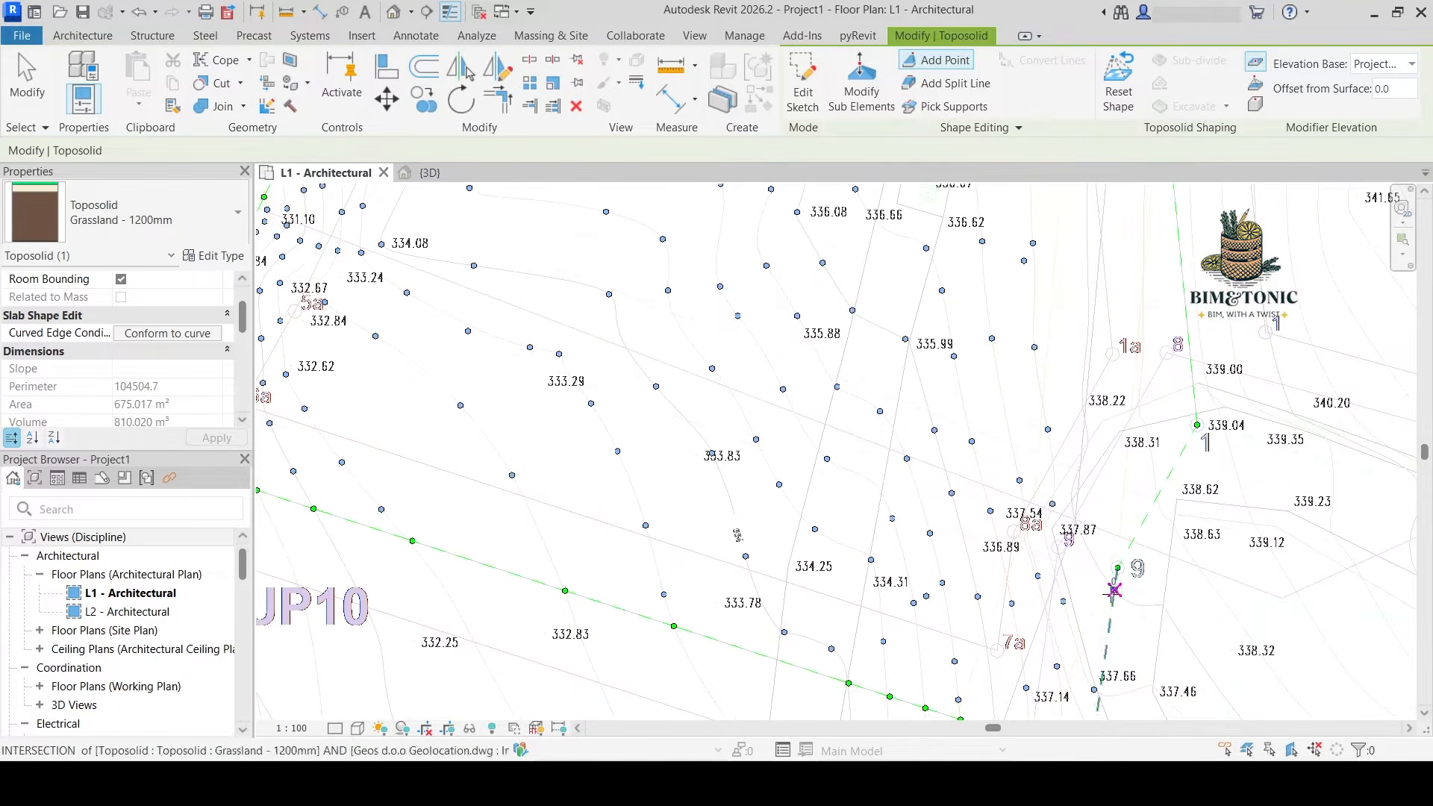
# Add the remaining shape points along the easternmost contours, from the boundary at point 9 up past points 1 and 2
pyautogui.click(1112, 589)
pyautogui.moveTo(1083, 313); pyautogui.dragTo(1113, 506, button='middle')
pyautogui.scroll(3, 1120, 448)
pyautogui.click(1119, 446)
pyautogui.scroll(-1, 1119, 448)
pyautogui.click(1168, 307)
pyautogui.moveTo(1210, 672); pyautogui.dragTo(1187, 368, button='middle')
pyautogui.scroll(2, 1186, 508)
pyautogui.click(1186, 509)
pyautogui.scroll(-4, 1299, 657)
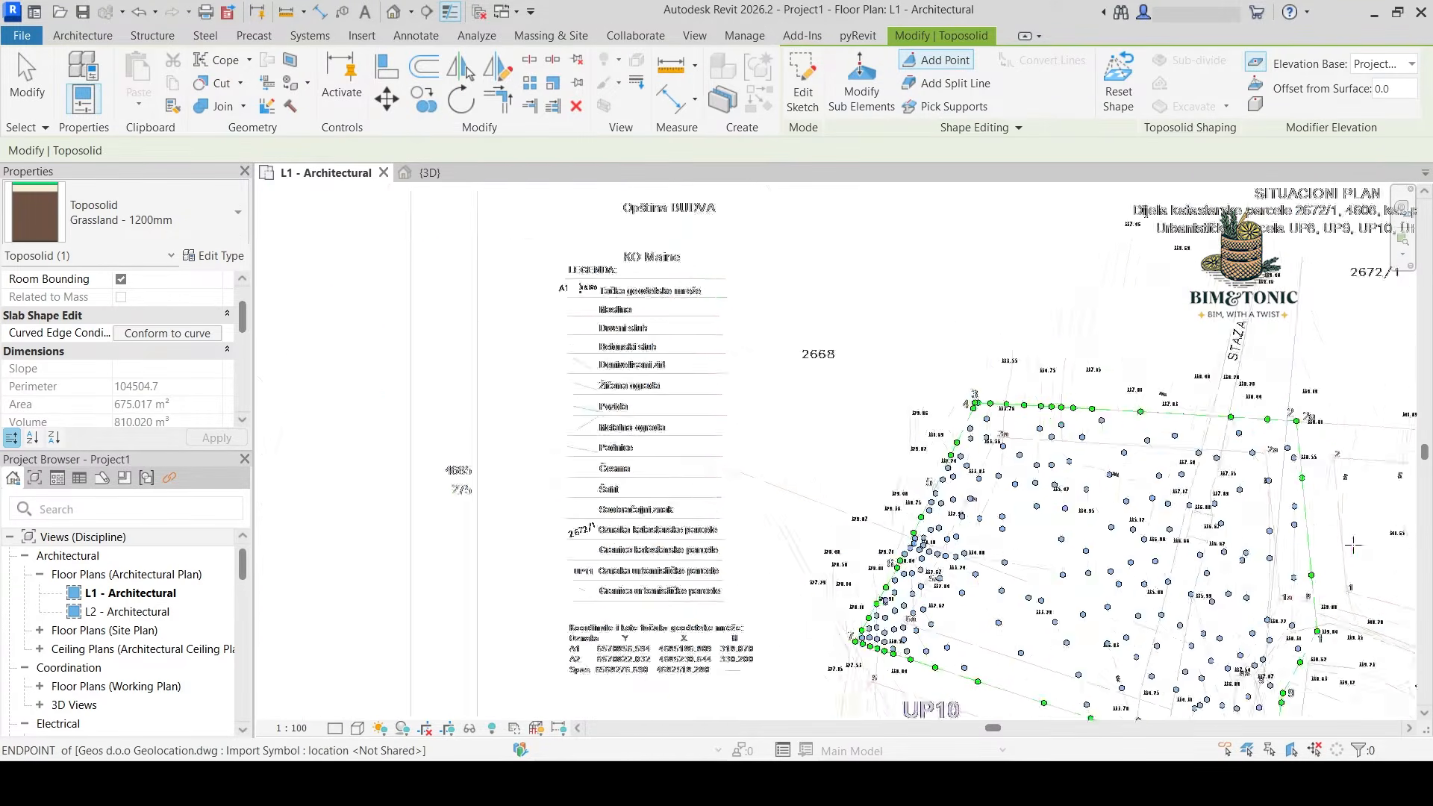
# Inspect the toposolid's shape points in the 3D view and against the contours and spot heights in the L1 - Architectural plan
pyautogui.moveTo(1346, 563); pyautogui.dragTo(1043, 448, button='middle')
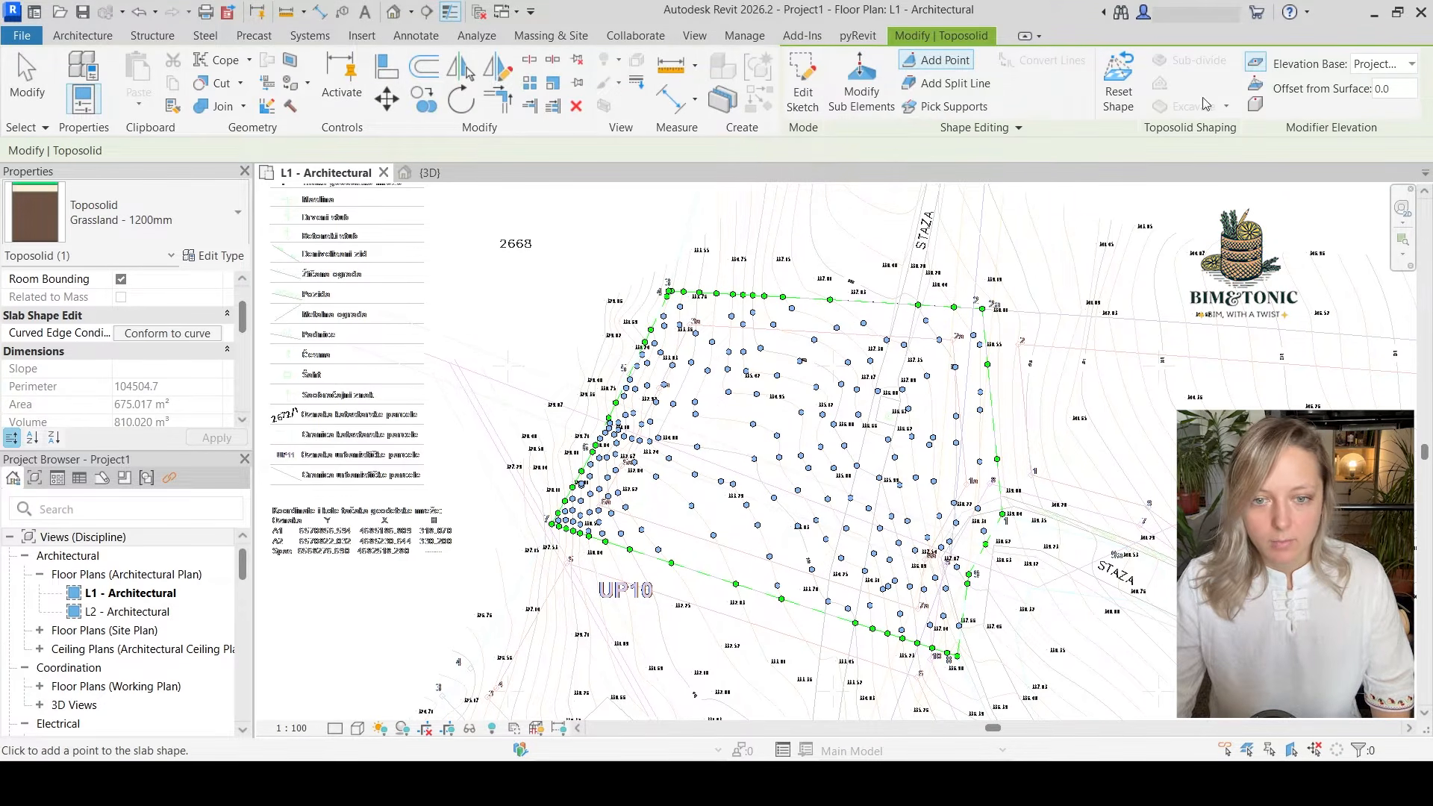
pyautogui.click(425, 172)
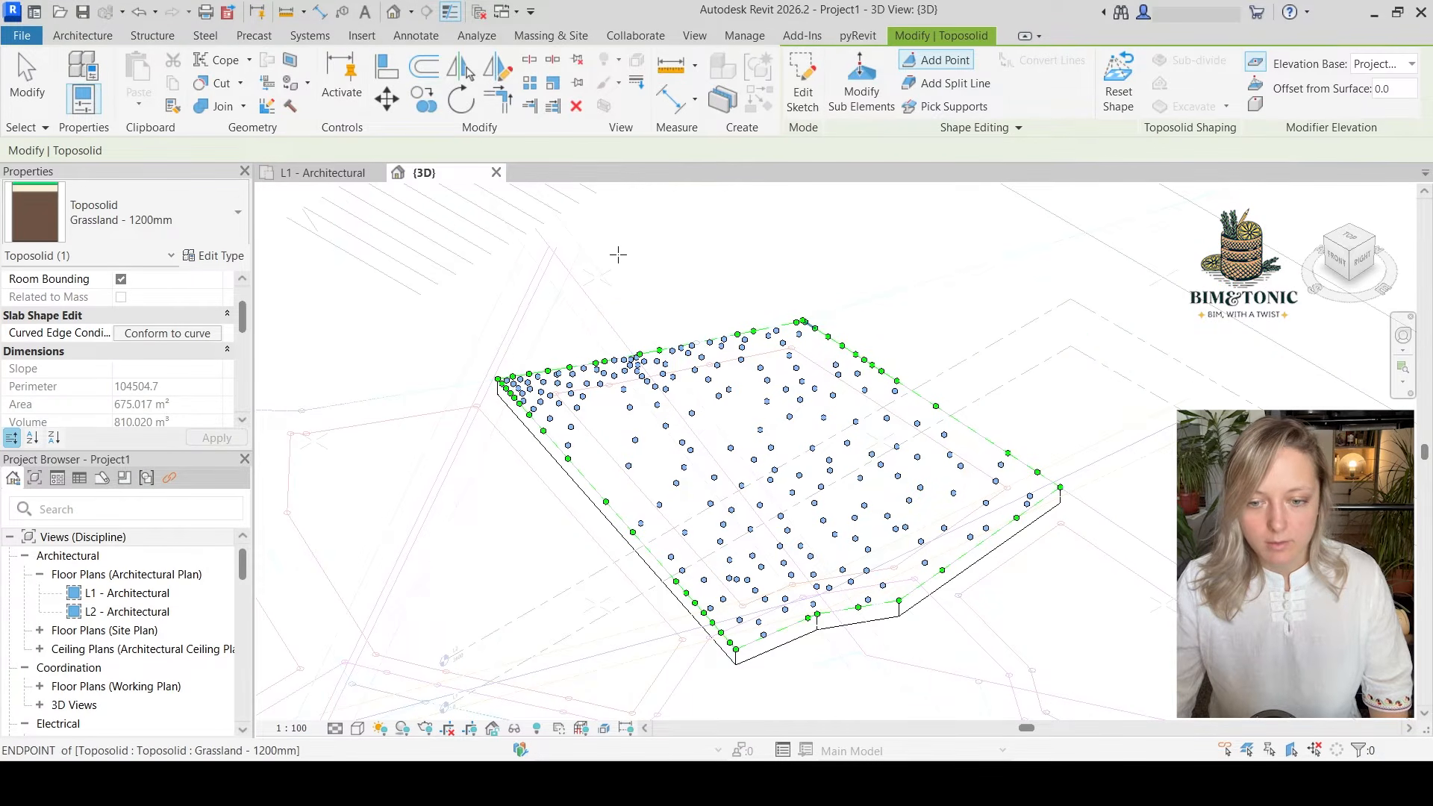
pyautogui.click(315, 173)
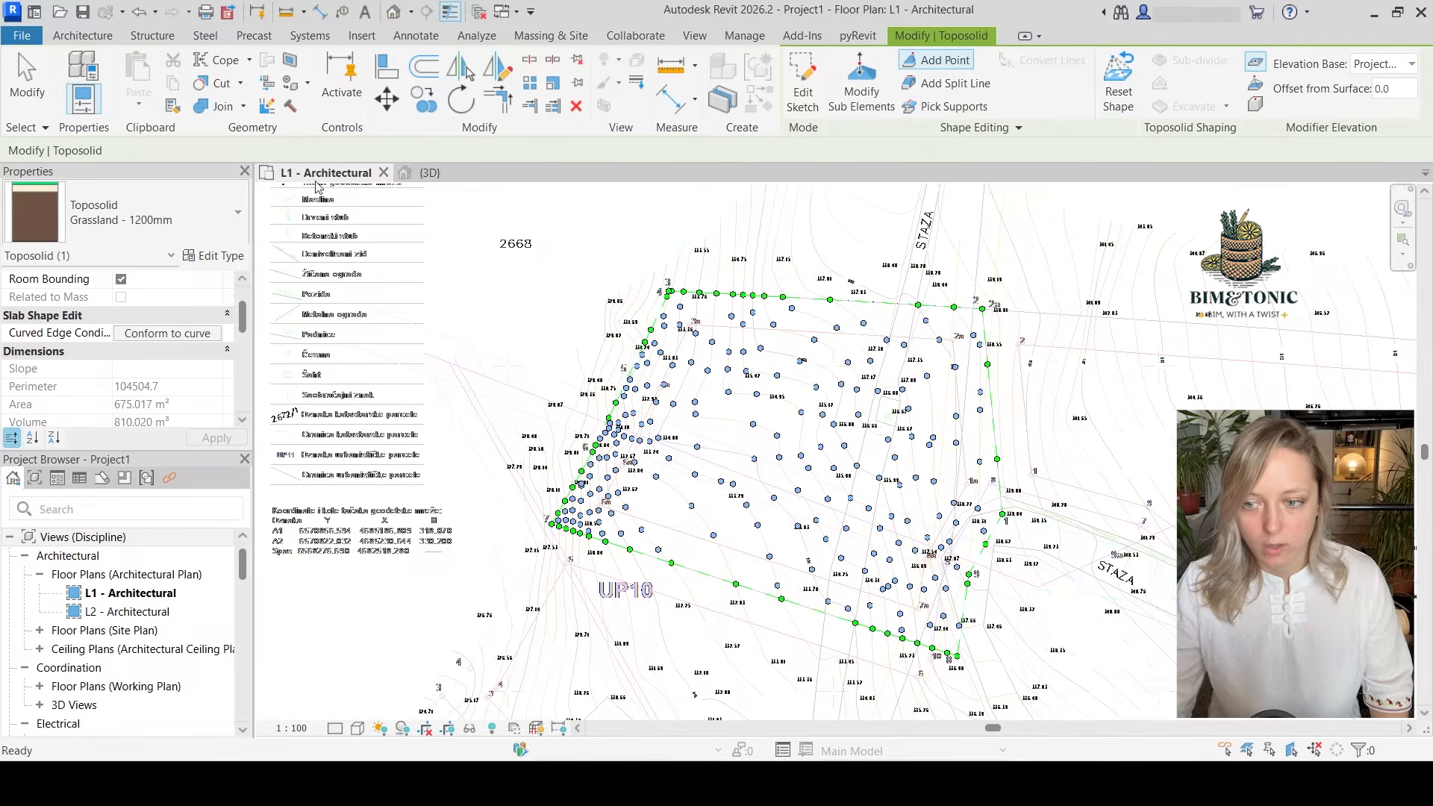
pyautogui.scroll(2, 747, 553)
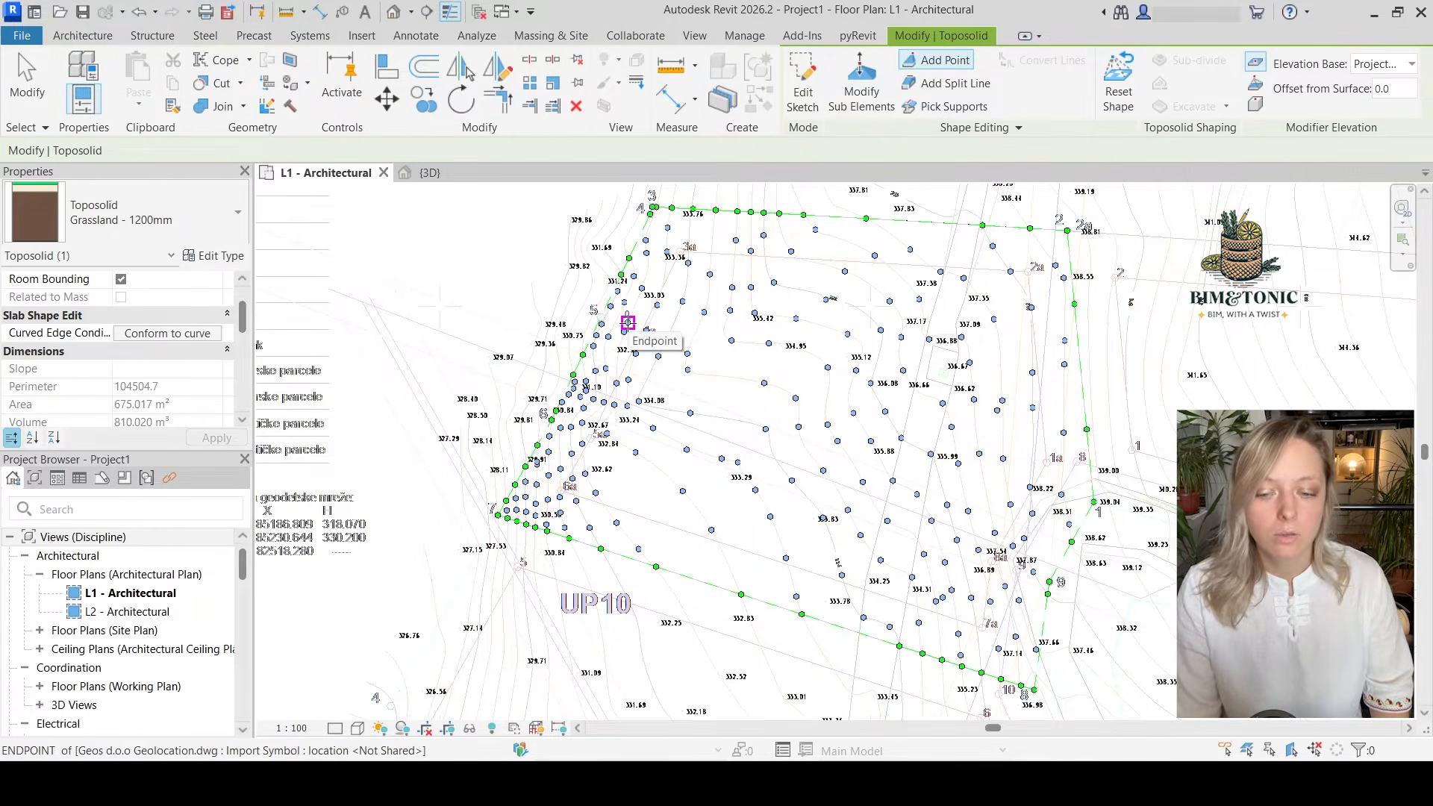
pyautogui.scroll(5, 836, 578)
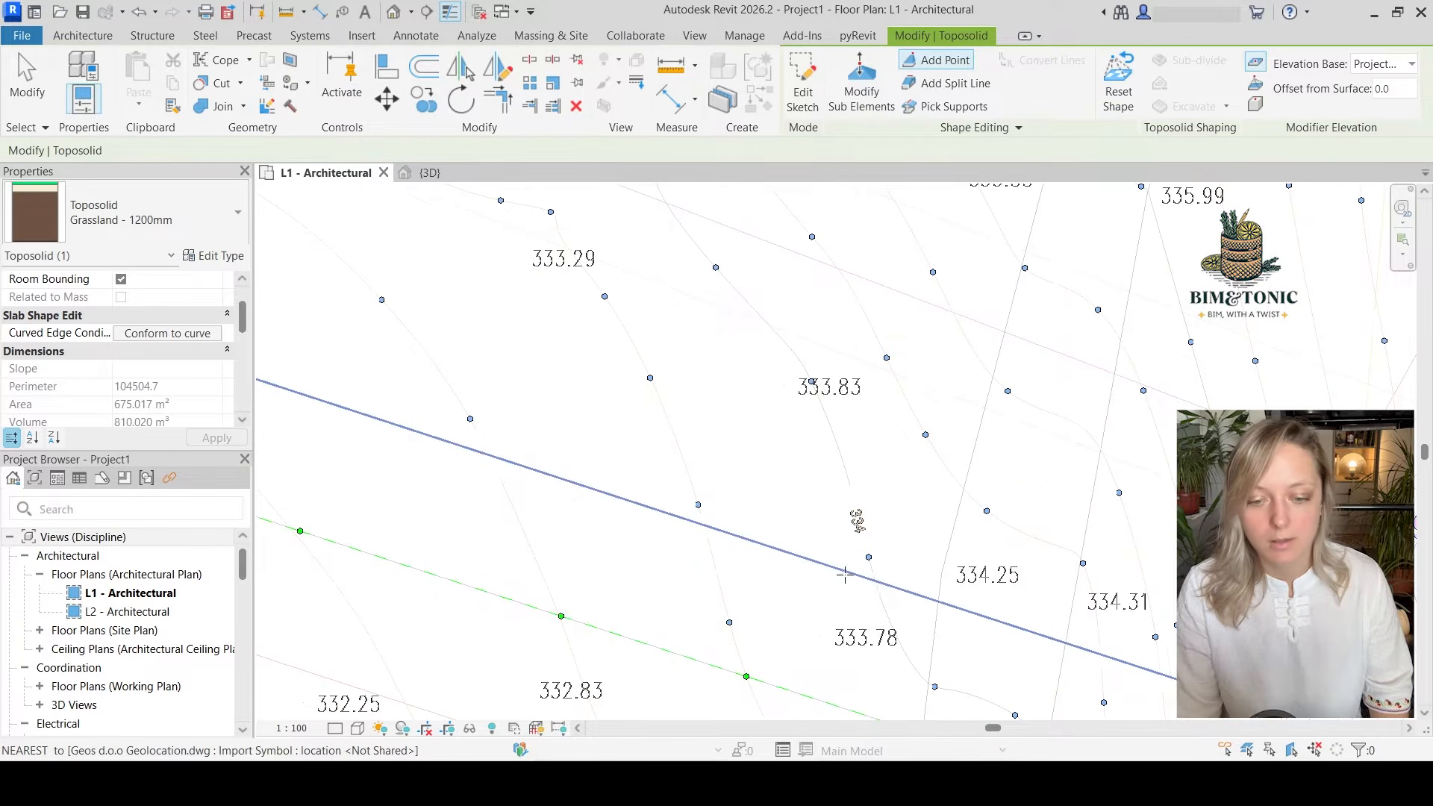
pyautogui.scroll(-3, 845, 571)
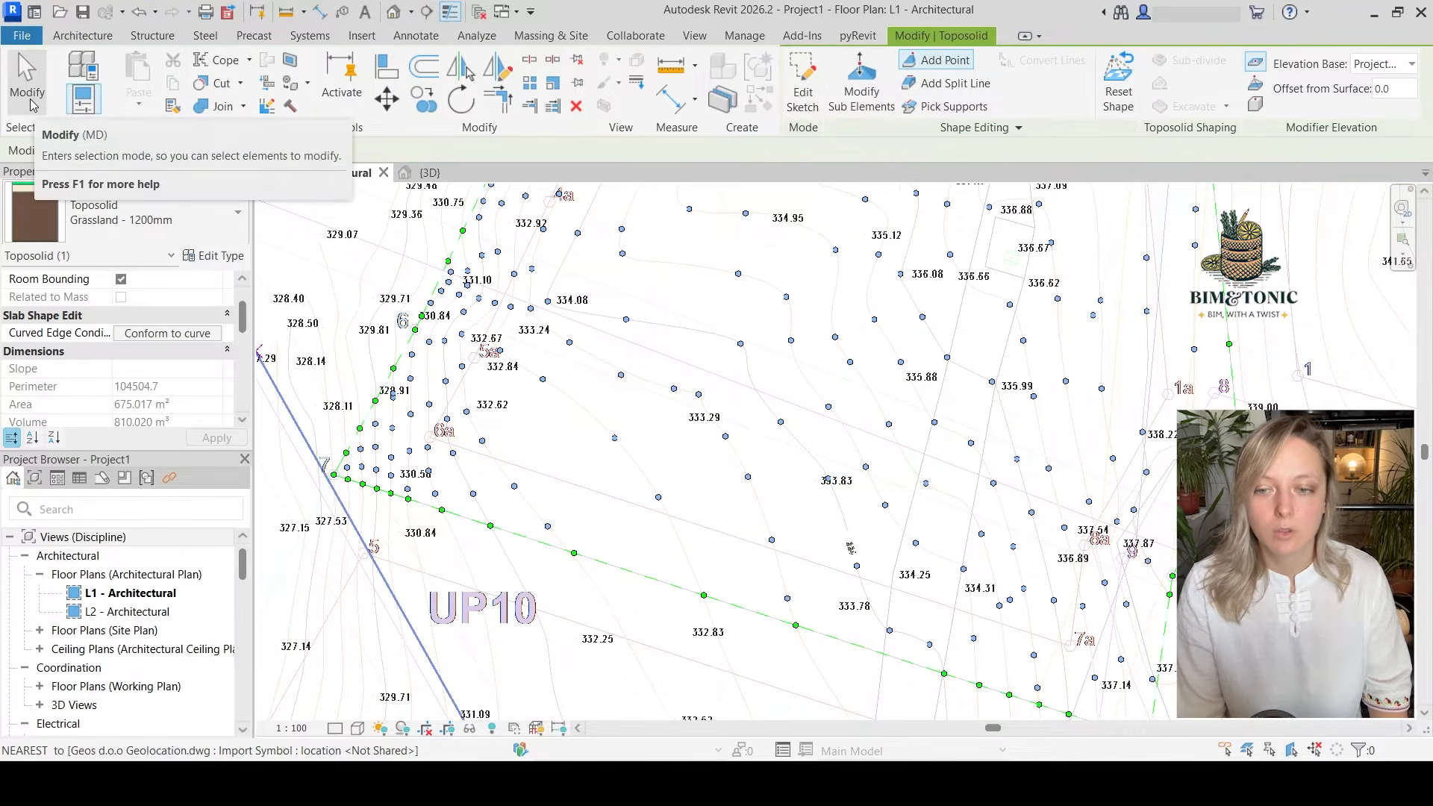
pyautogui.scroll(5, 746, 411)
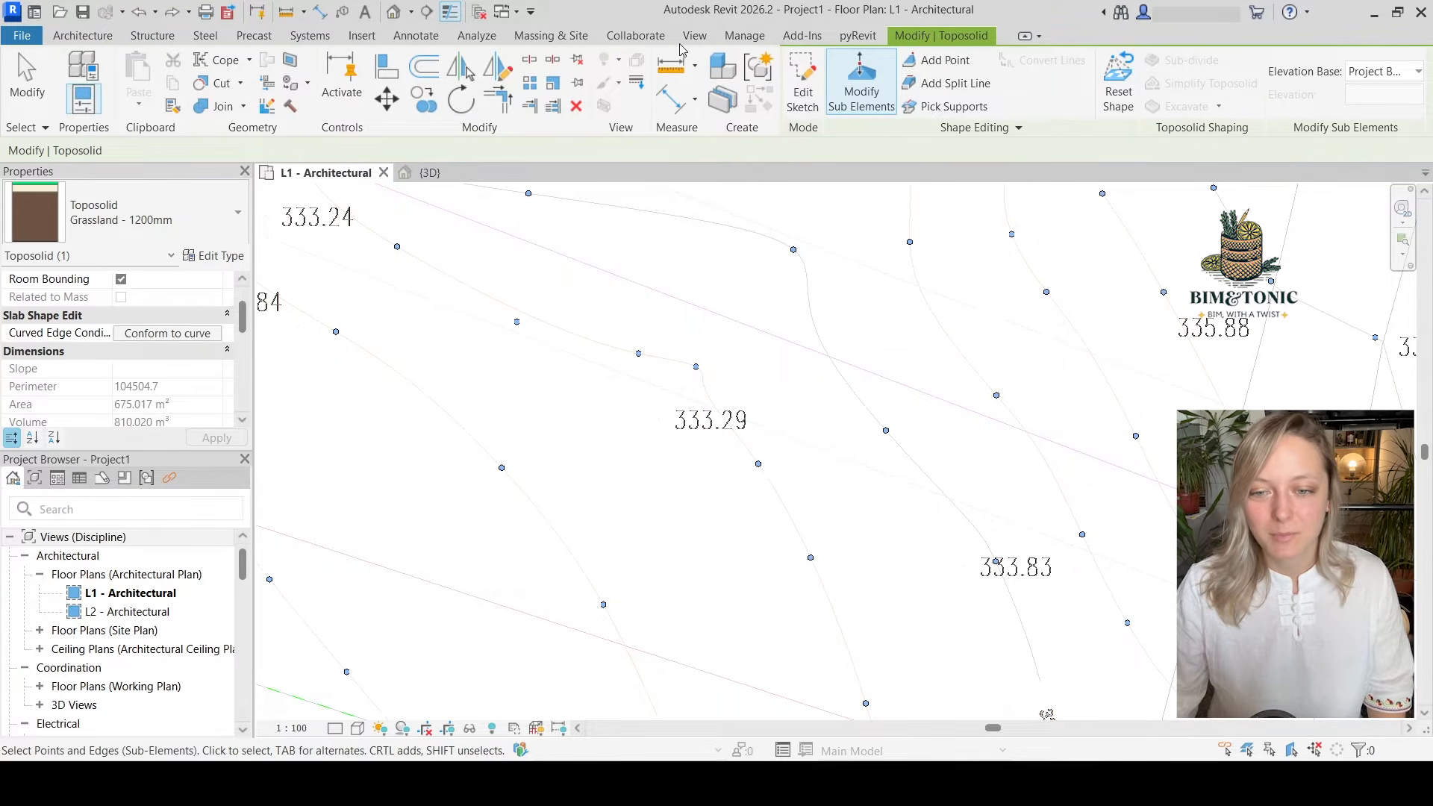
# Set the project's length units to meters
pyautogui.click(746, 35)
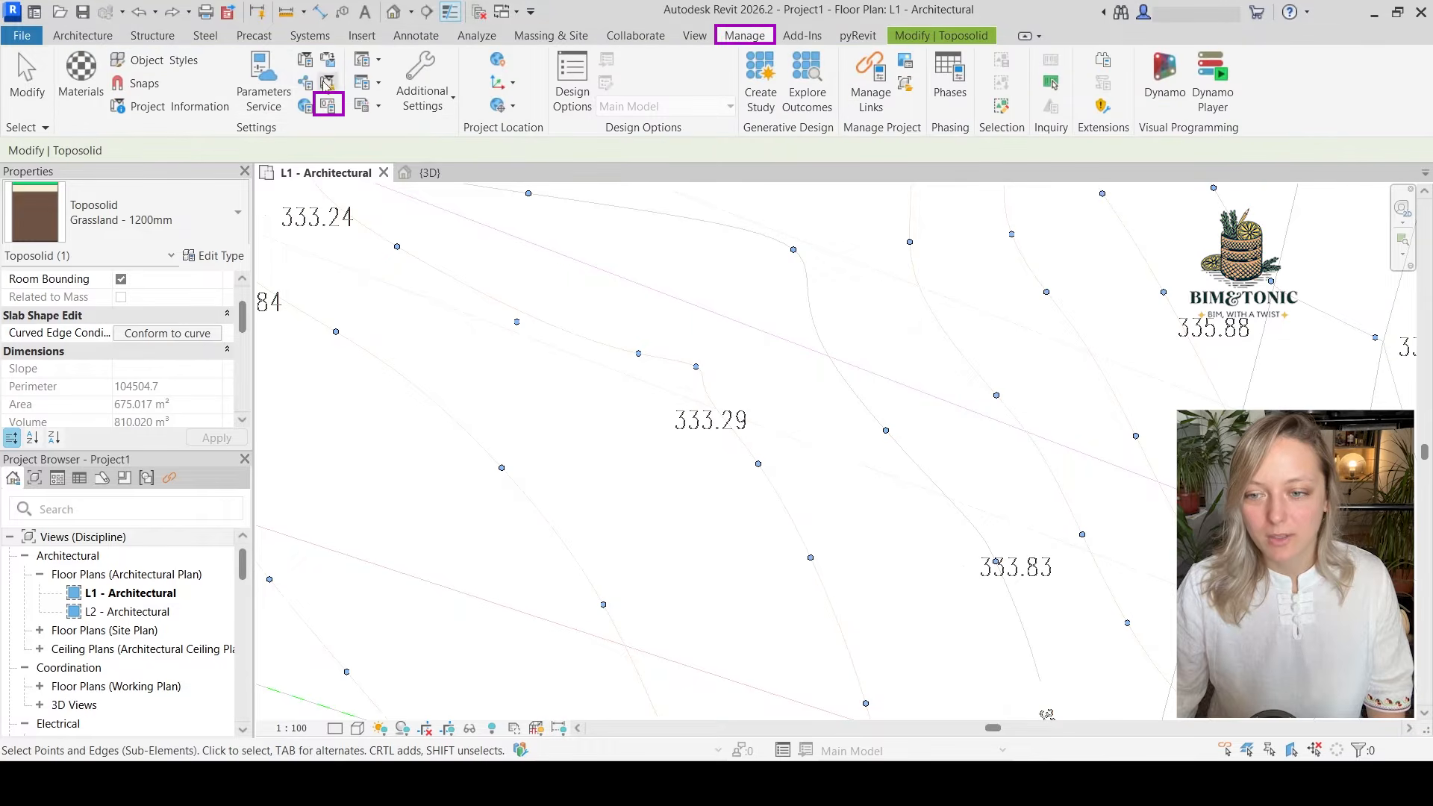
pyautogui.click(328, 105)
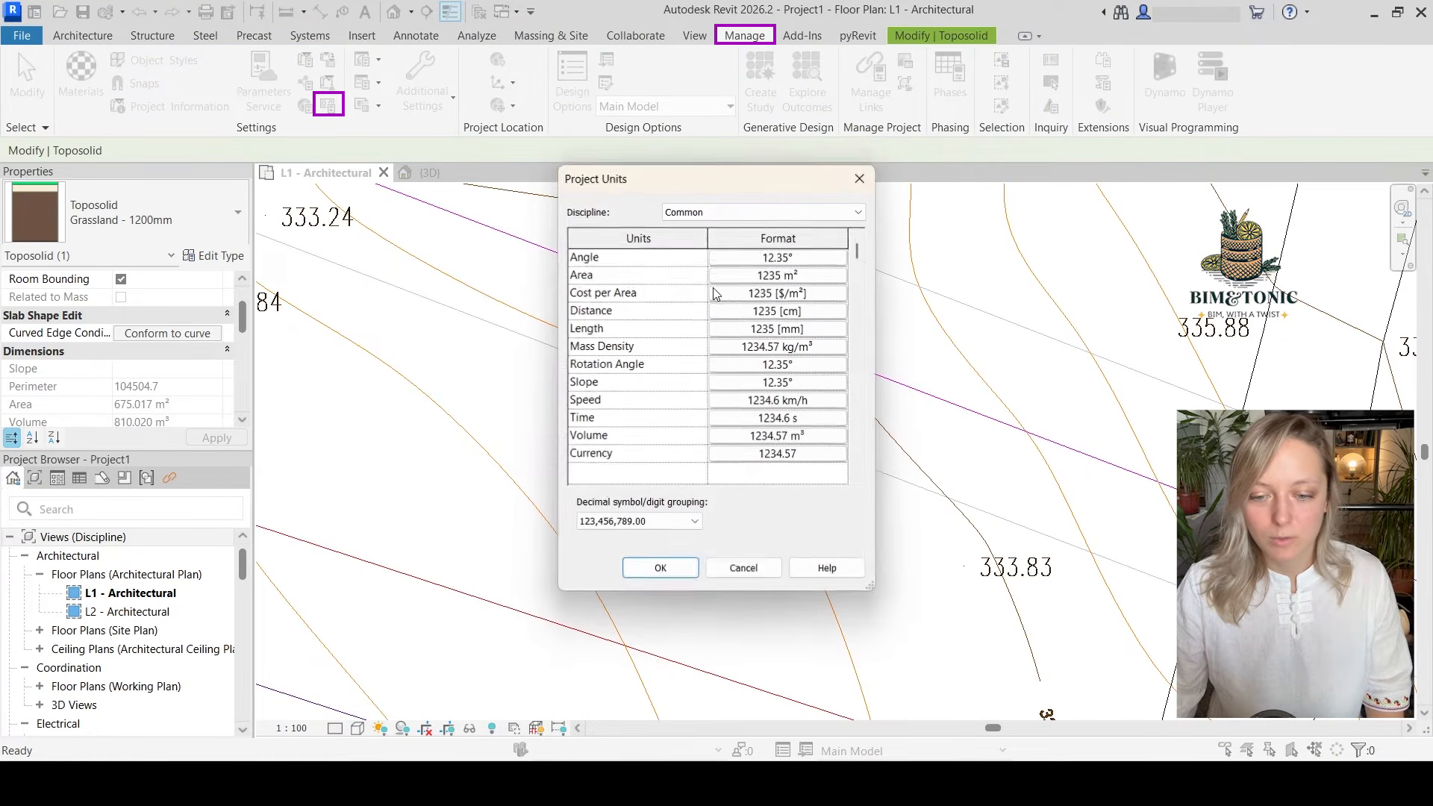
pyautogui.click(780, 329)
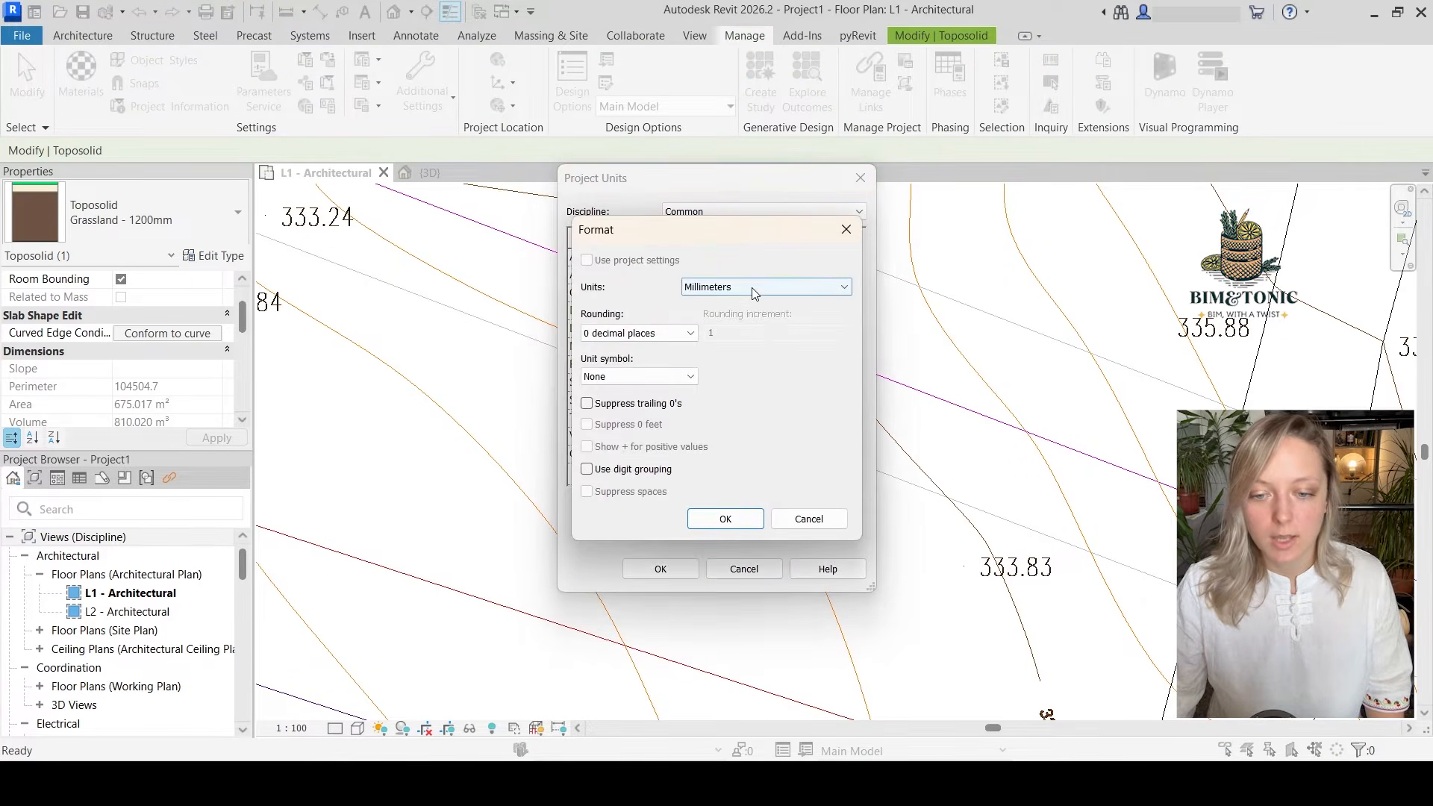
pyautogui.click(751, 287)
pyautogui.click(733, 350)
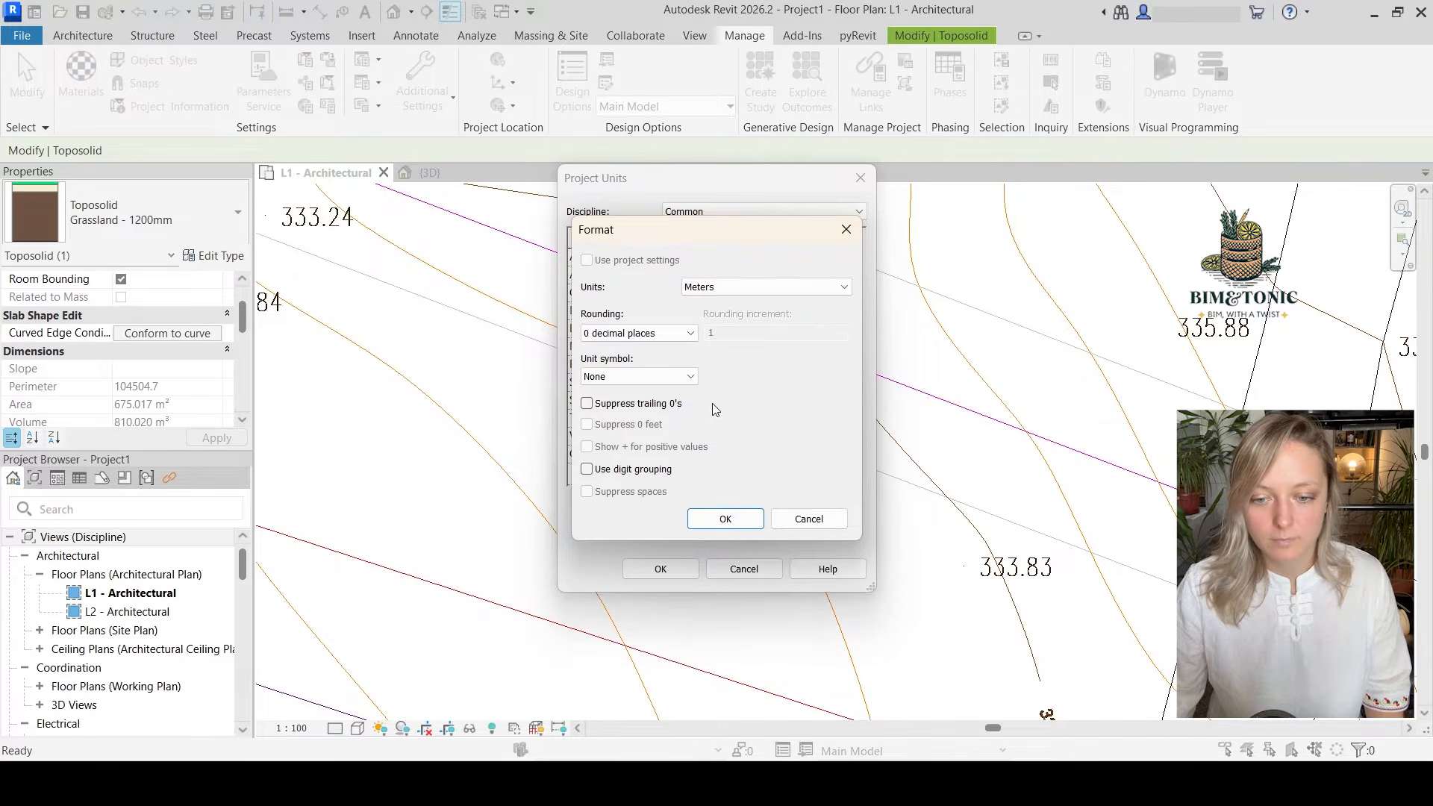
pyautogui.click(725, 519)
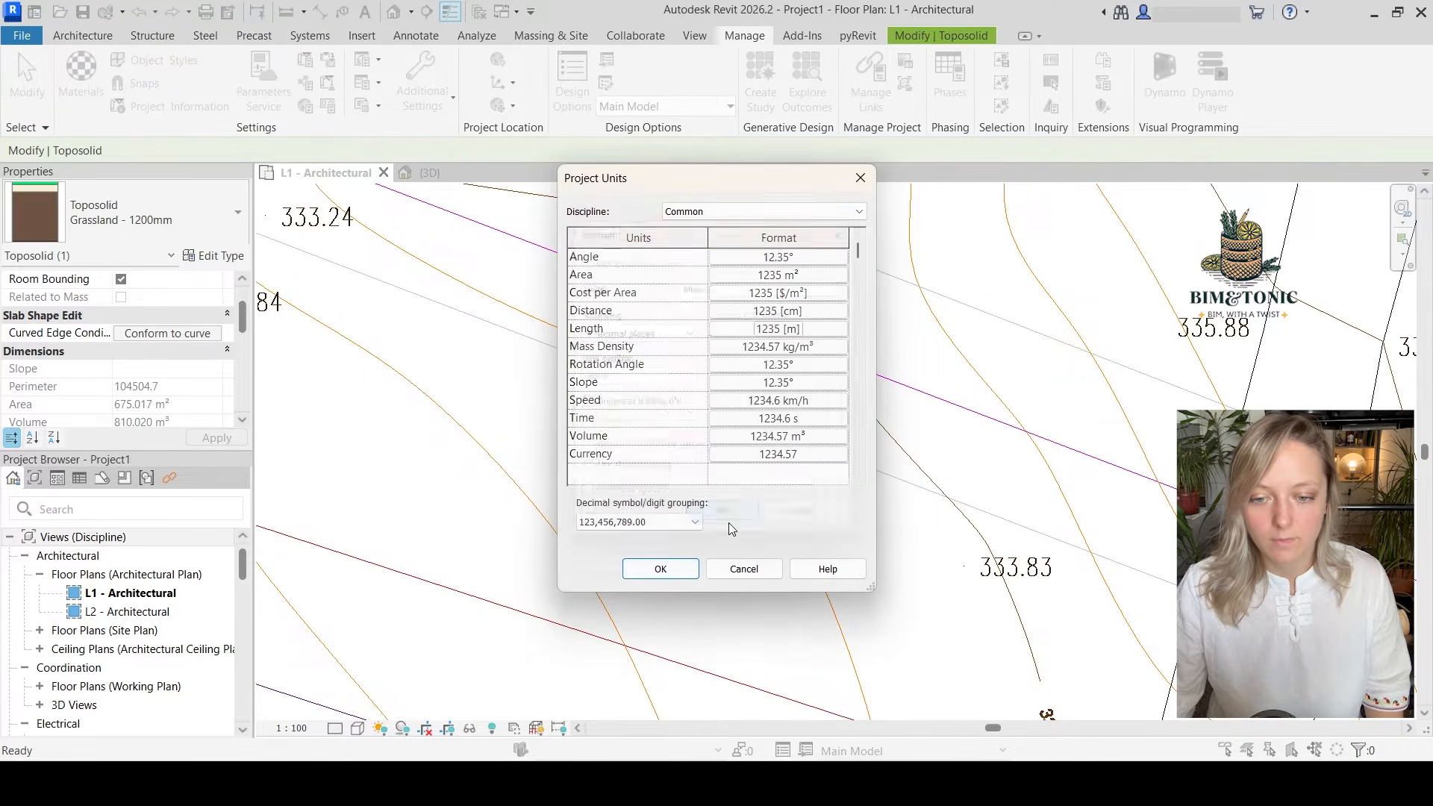
pyautogui.click(661, 569)
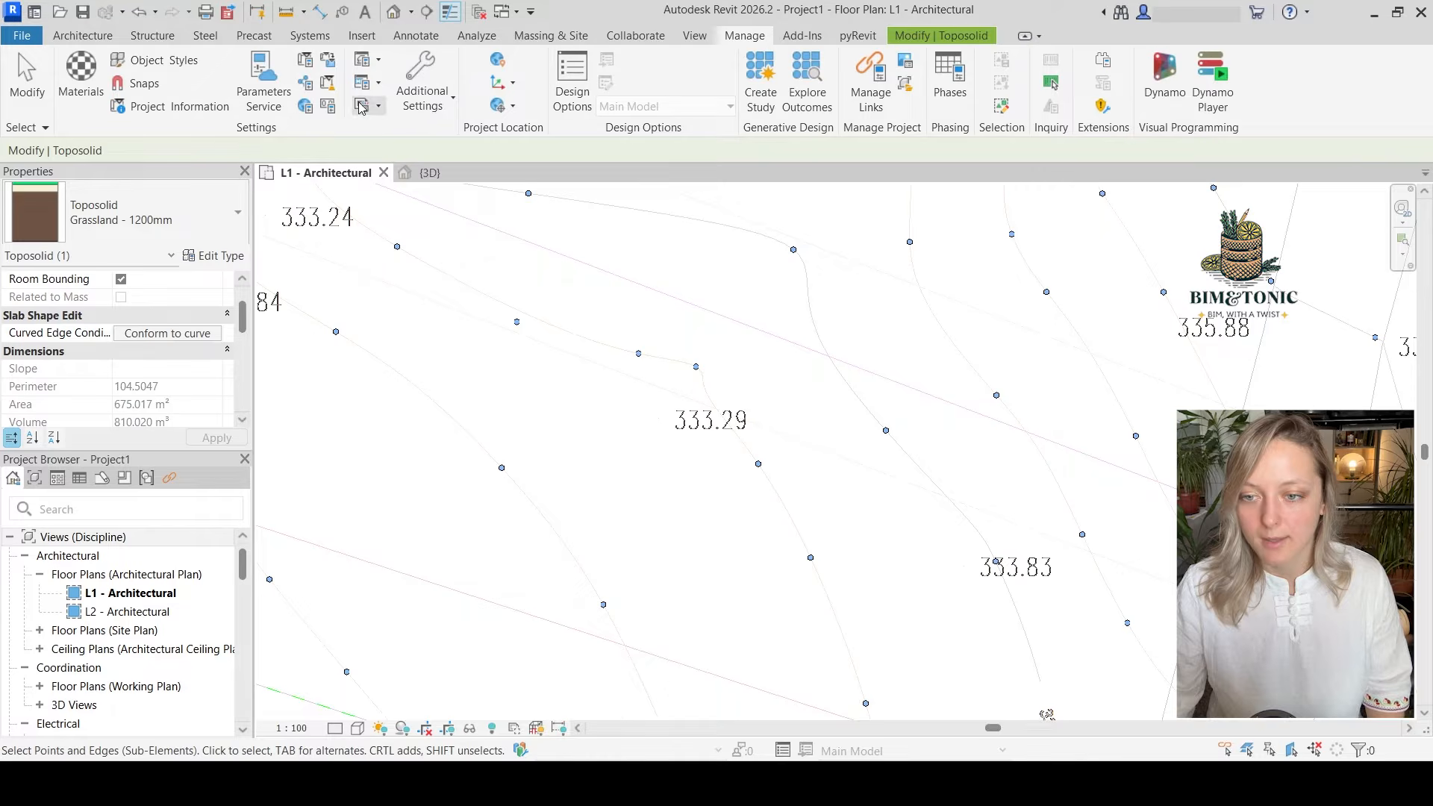
# Leave point editing, reselect the toposolid and reopen its points for editing with Modify Sub Elements
pyautogui.scroll(-3, 754, 440)
pyautogui.moveTo(614, 627); pyautogui.dragTo(732, 620, button='middle')
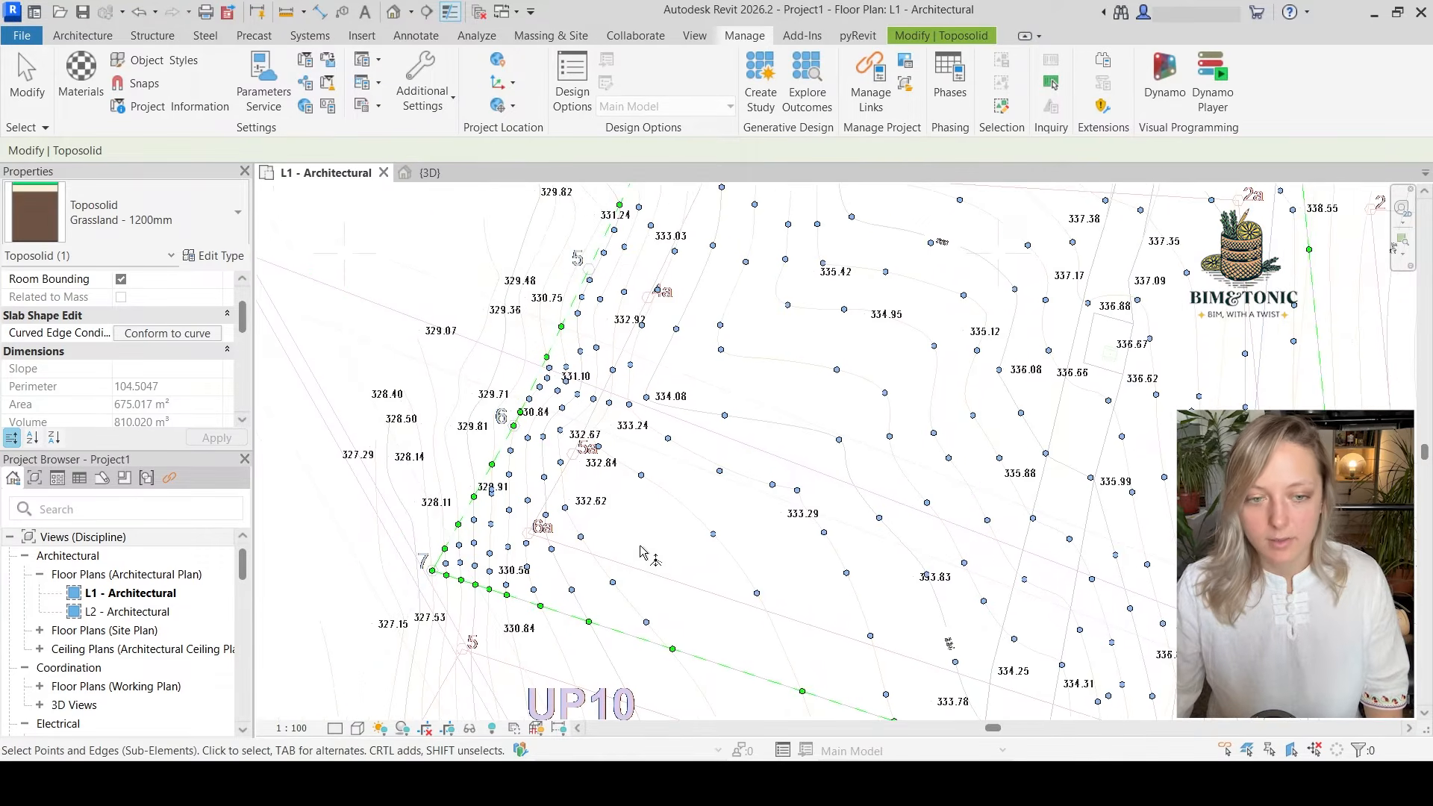
pyautogui.scroll(4, 480, 590)
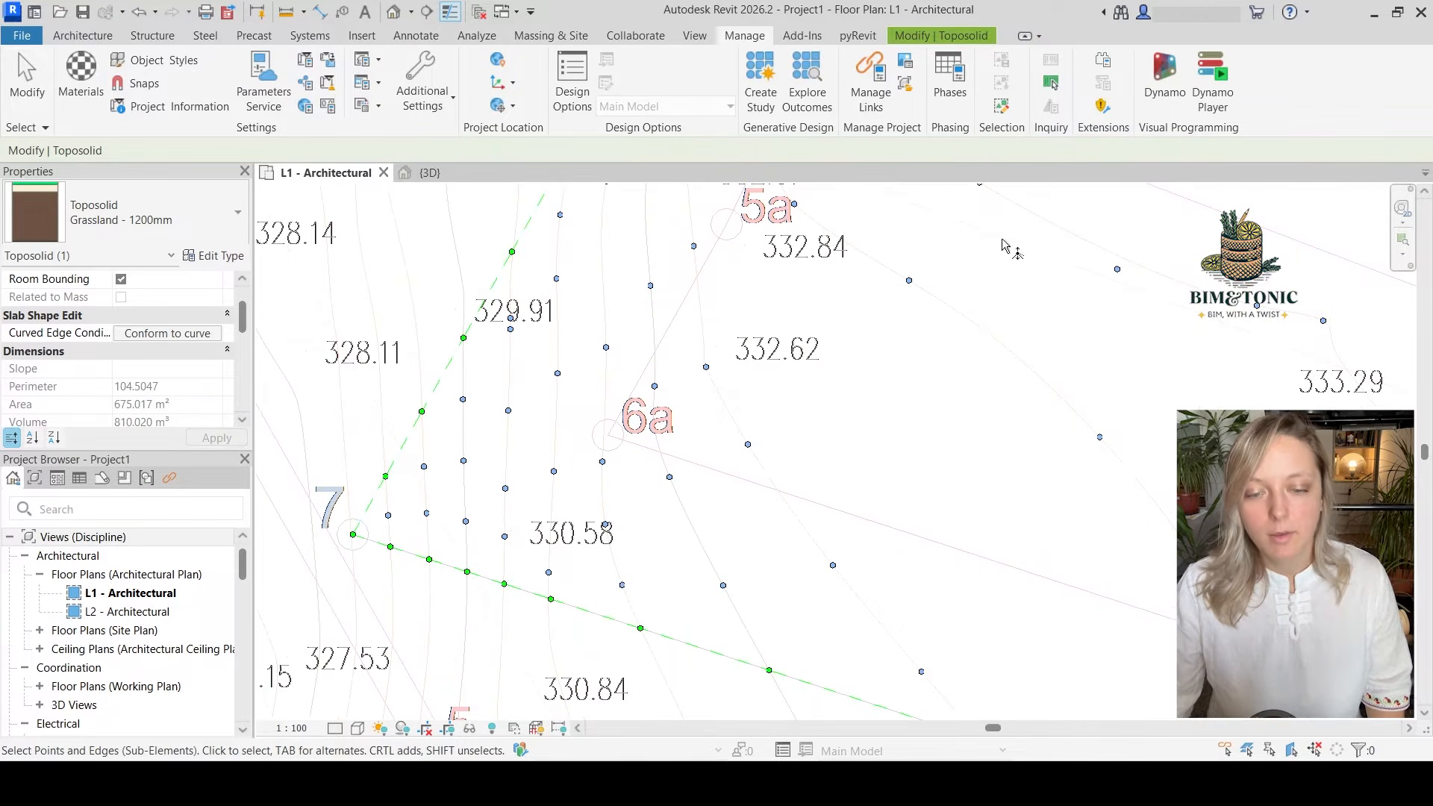
pyautogui.click(970, 35)
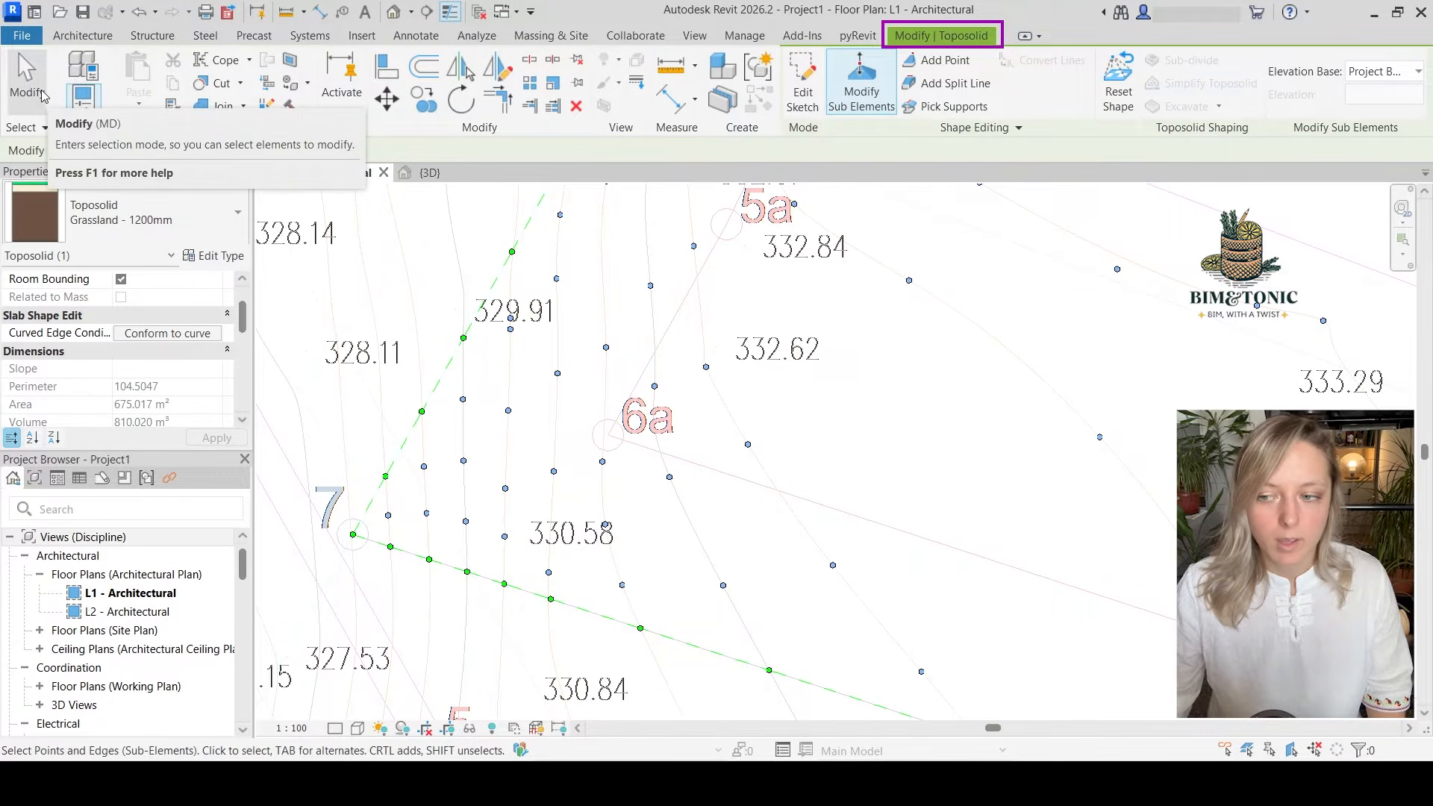
pyautogui.click(27, 81)
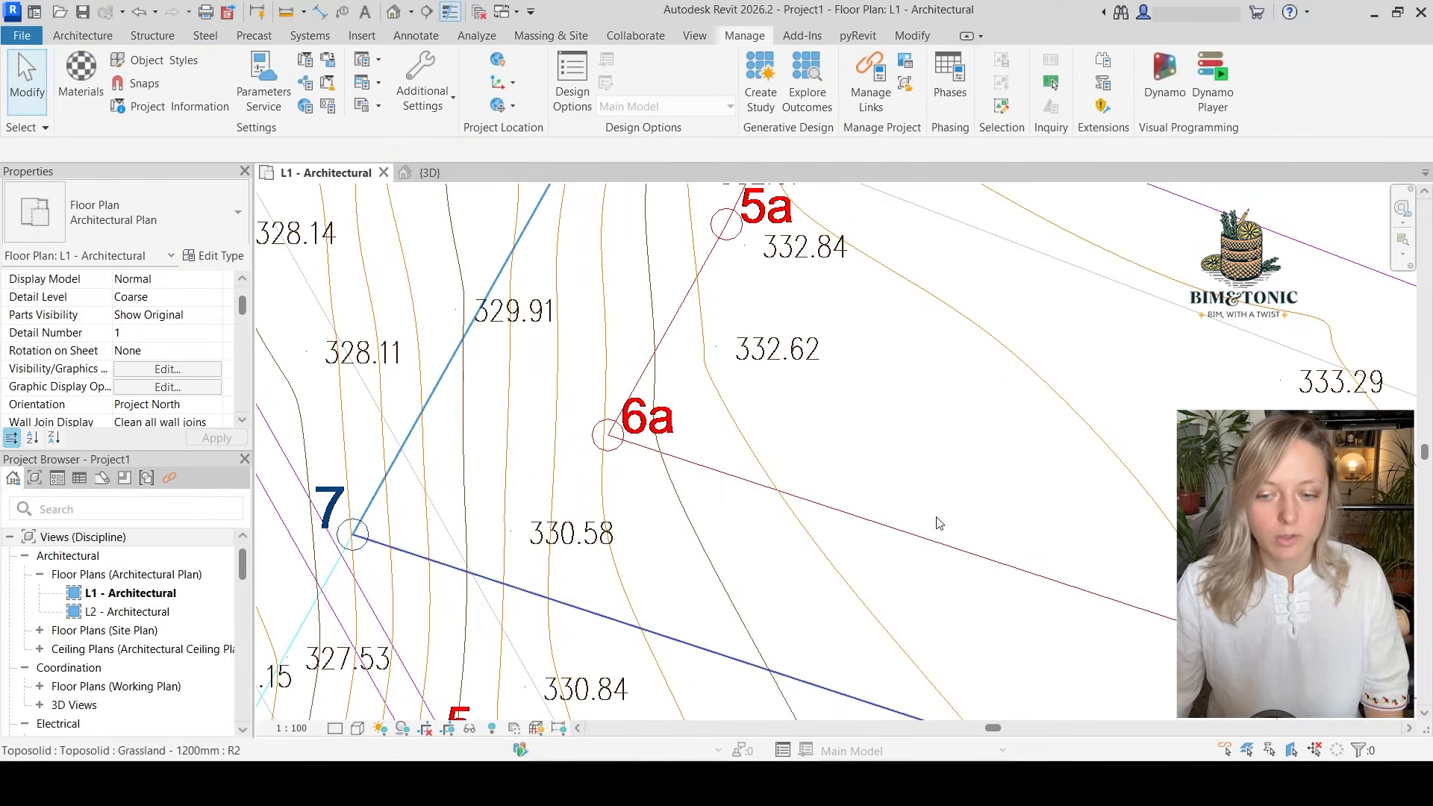
pyautogui.click(916, 556)
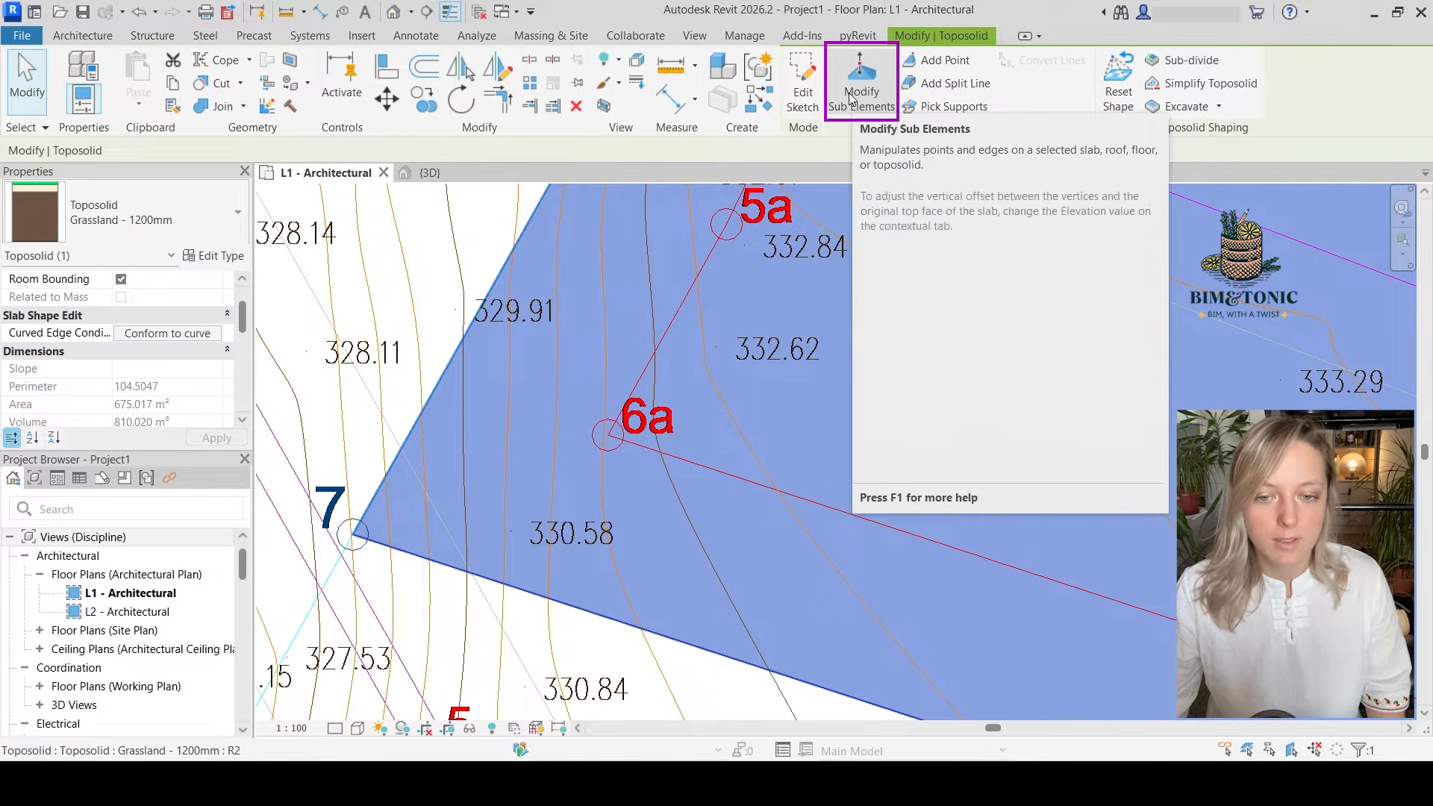
pyautogui.click(849, 92)
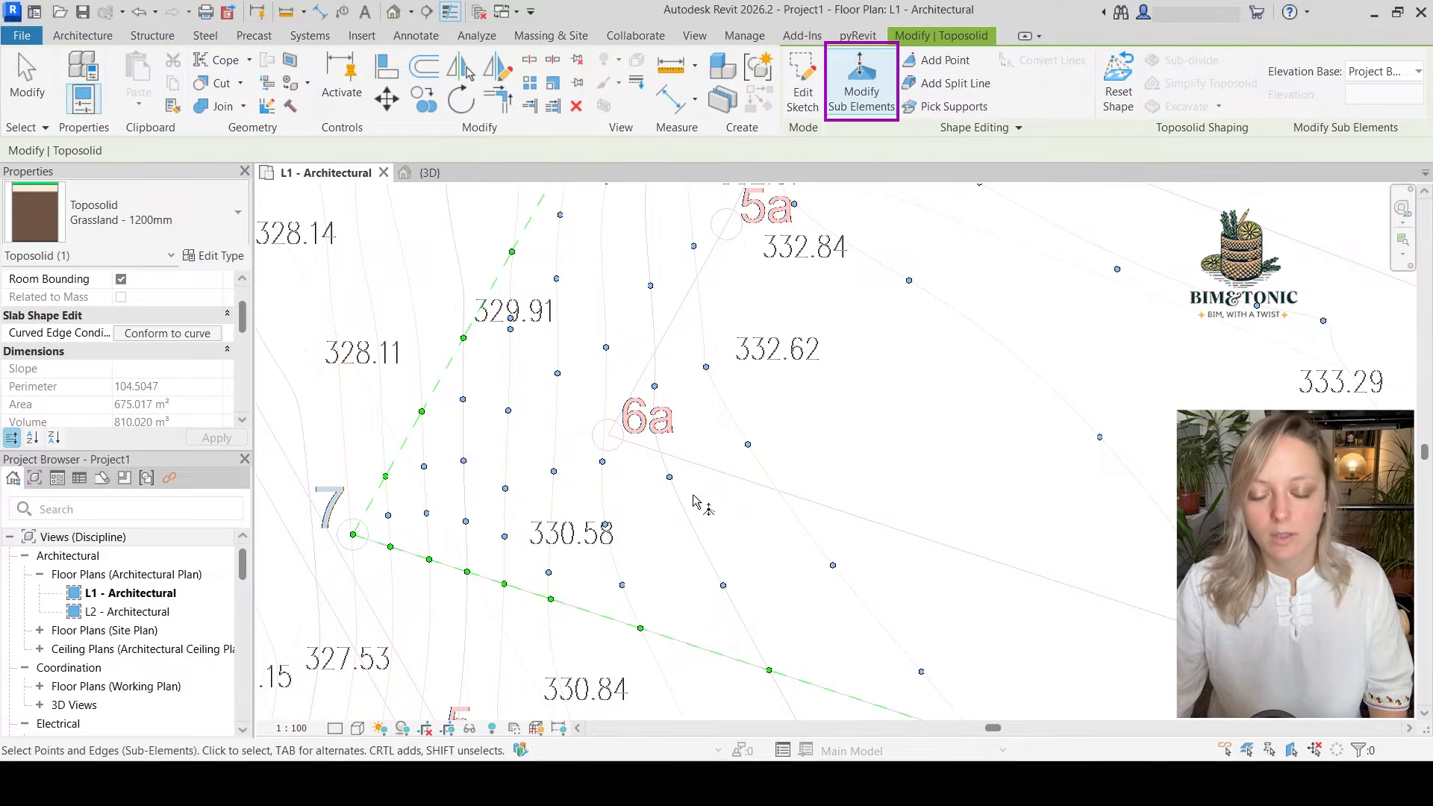
# Set the elevation base for the toposolid's sub-elements to Survey Point
pyautogui.scroll(-2, 608, 481)
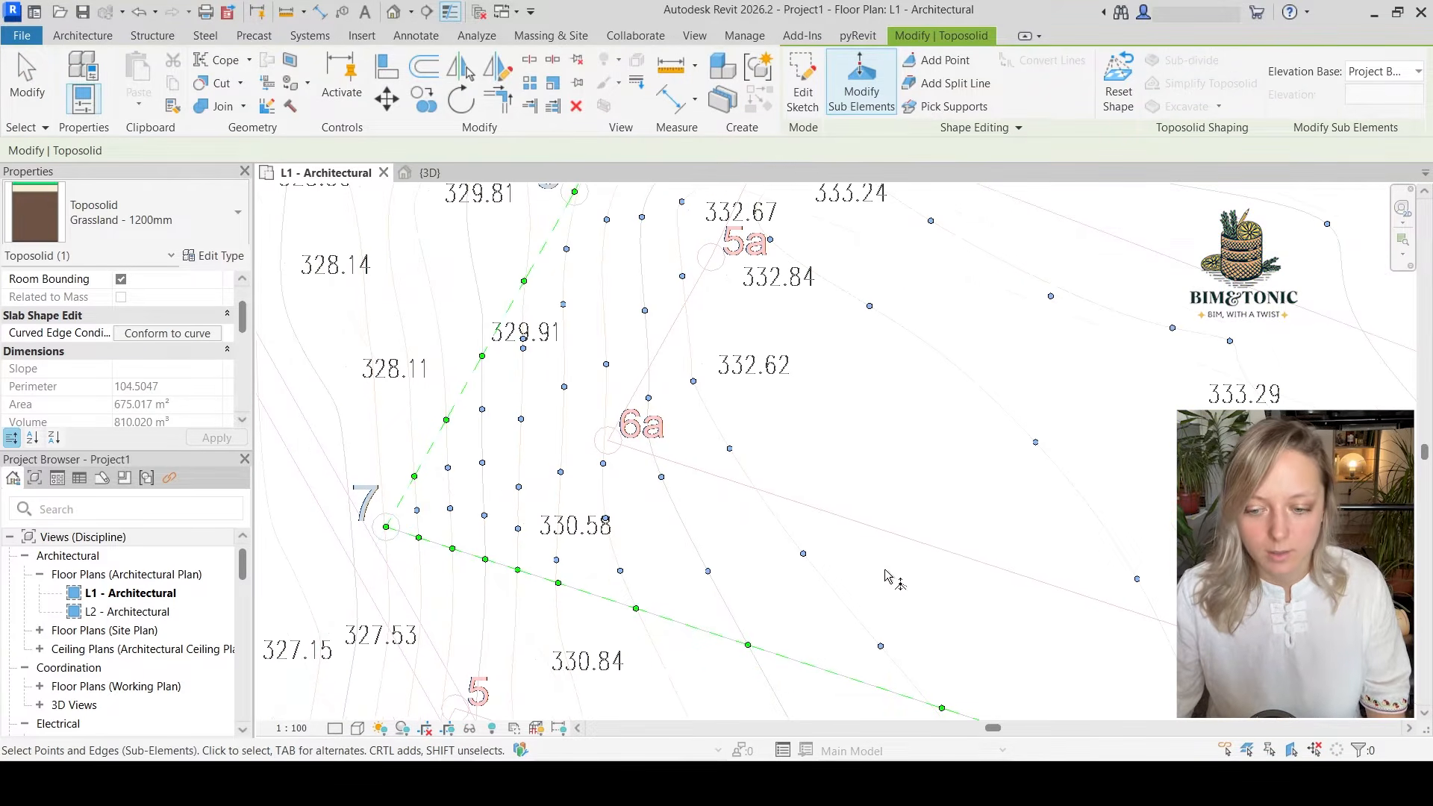
pyautogui.click(1398, 74)
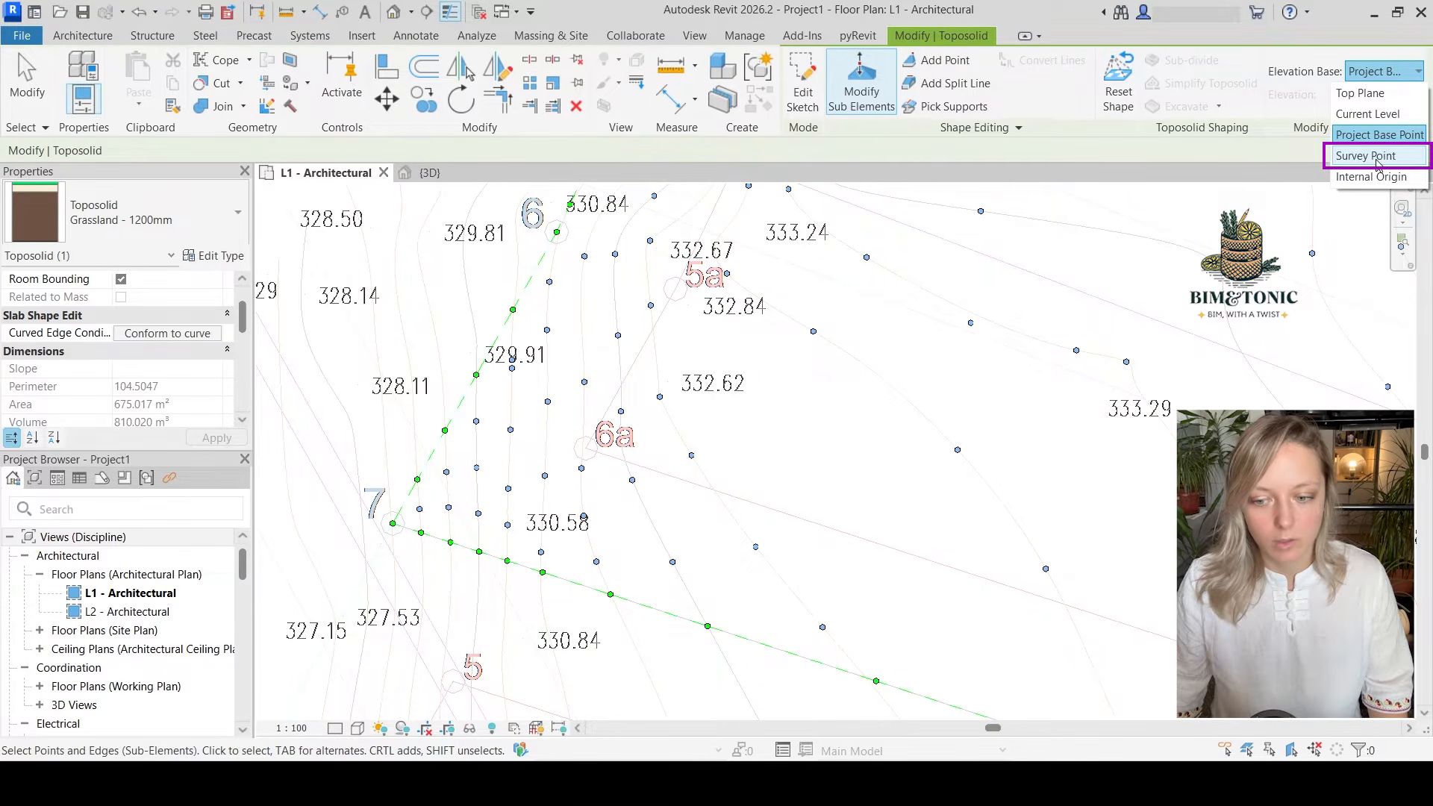
pyautogui.click(1377, 156)
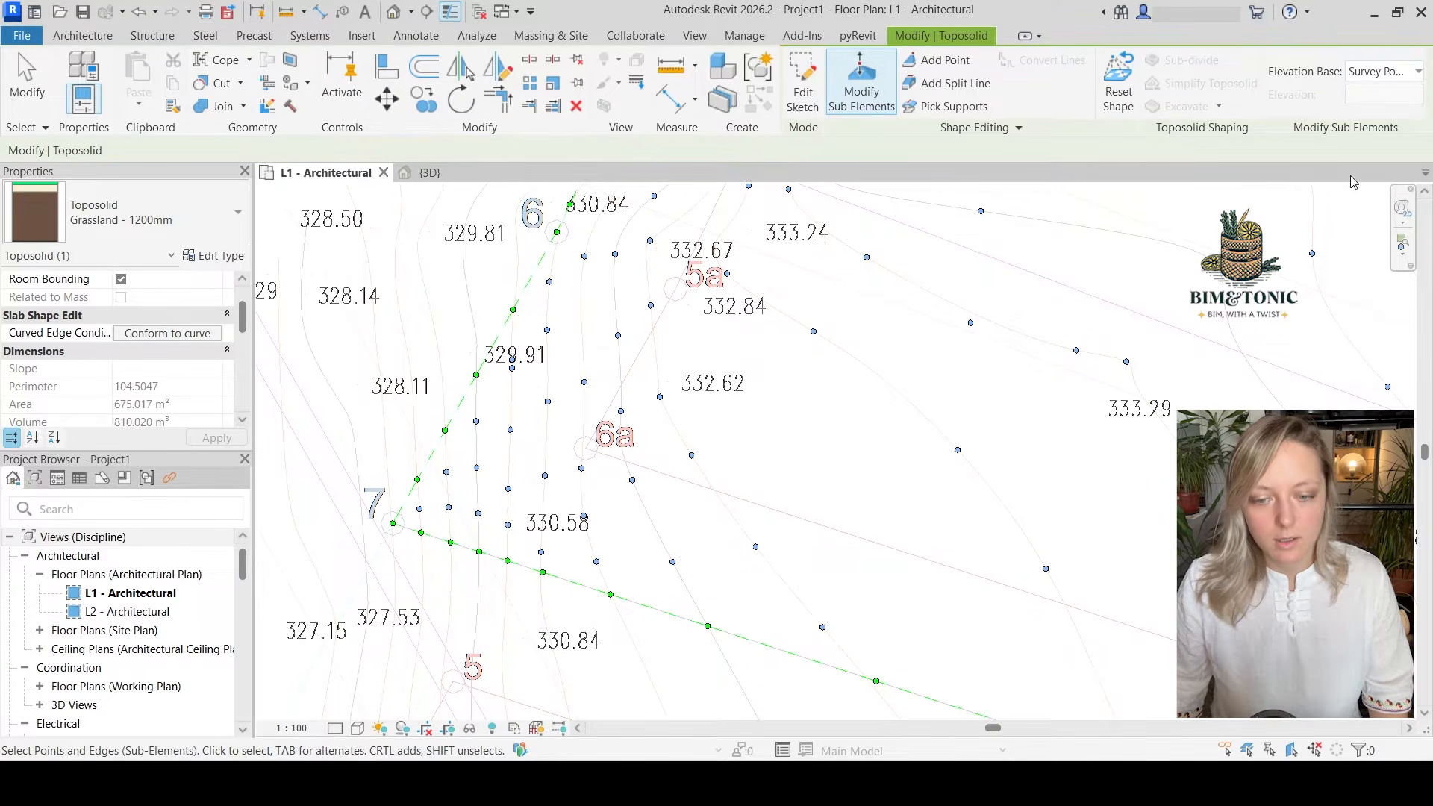
pyautogui.scroll(-3, 477, 586)
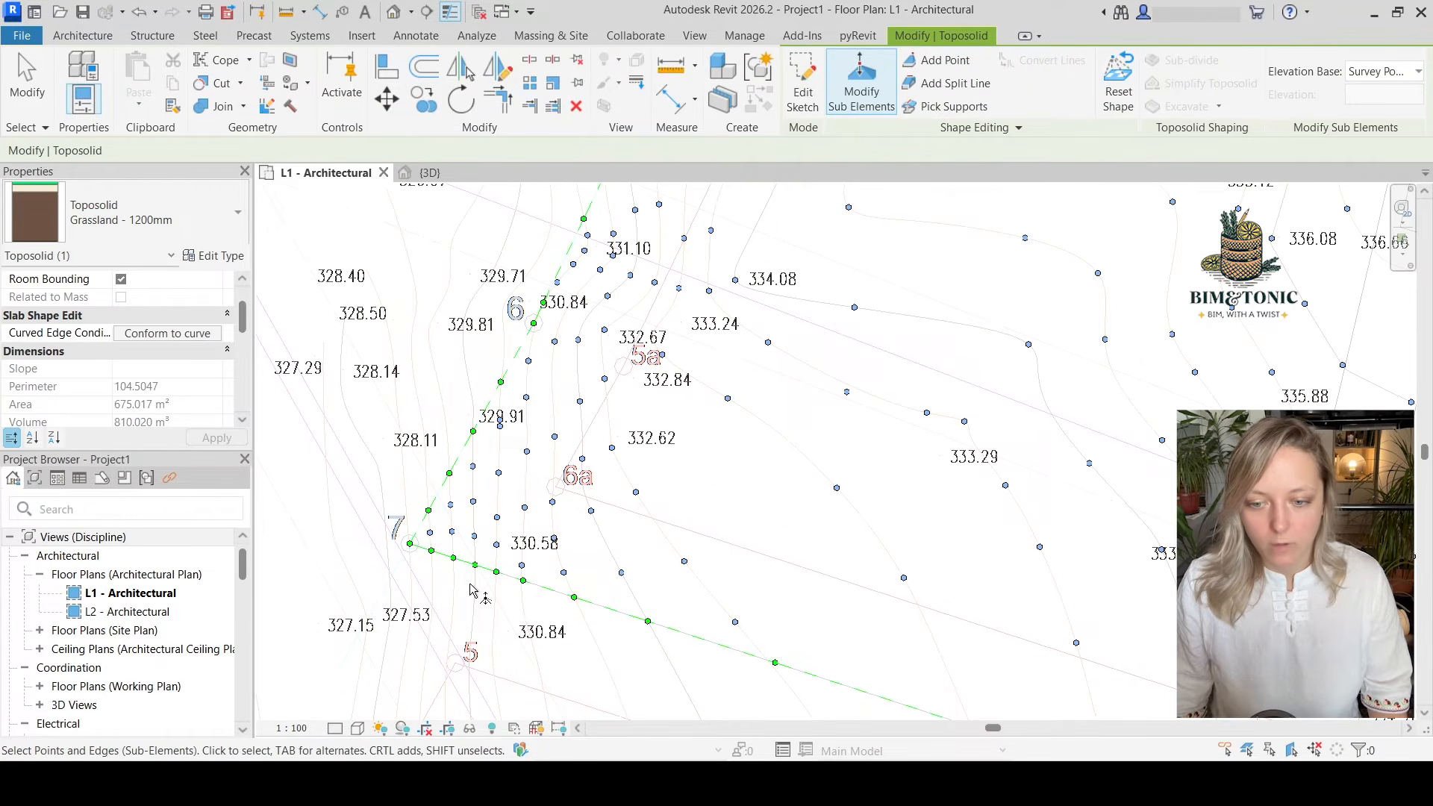
# Trace the survey contours near parcel corner 7 to their elevation label and back to work out the corner's elevation
pyautogui.scroll(-1, 470, 589)
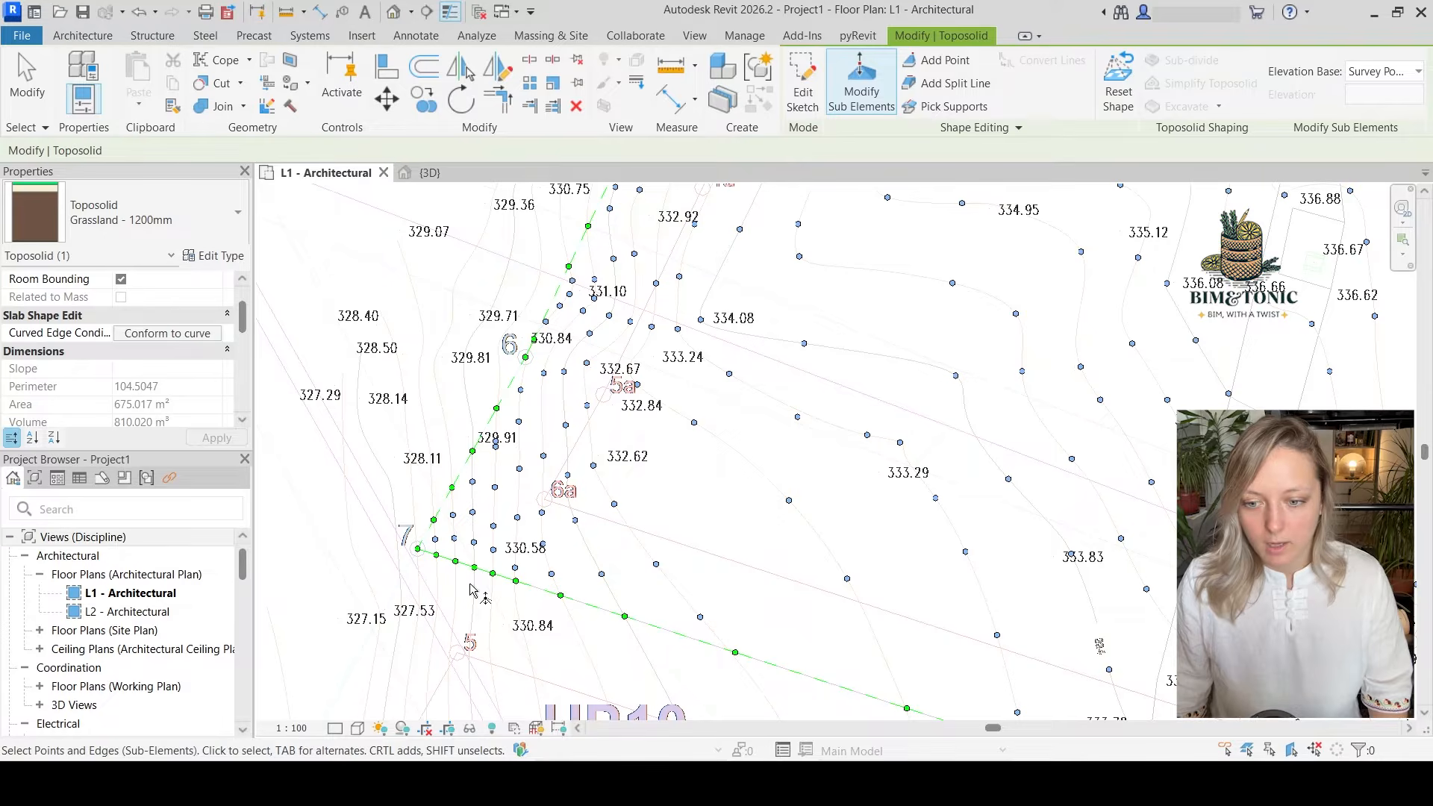
pyautogui.scroll(2, 470, 590)
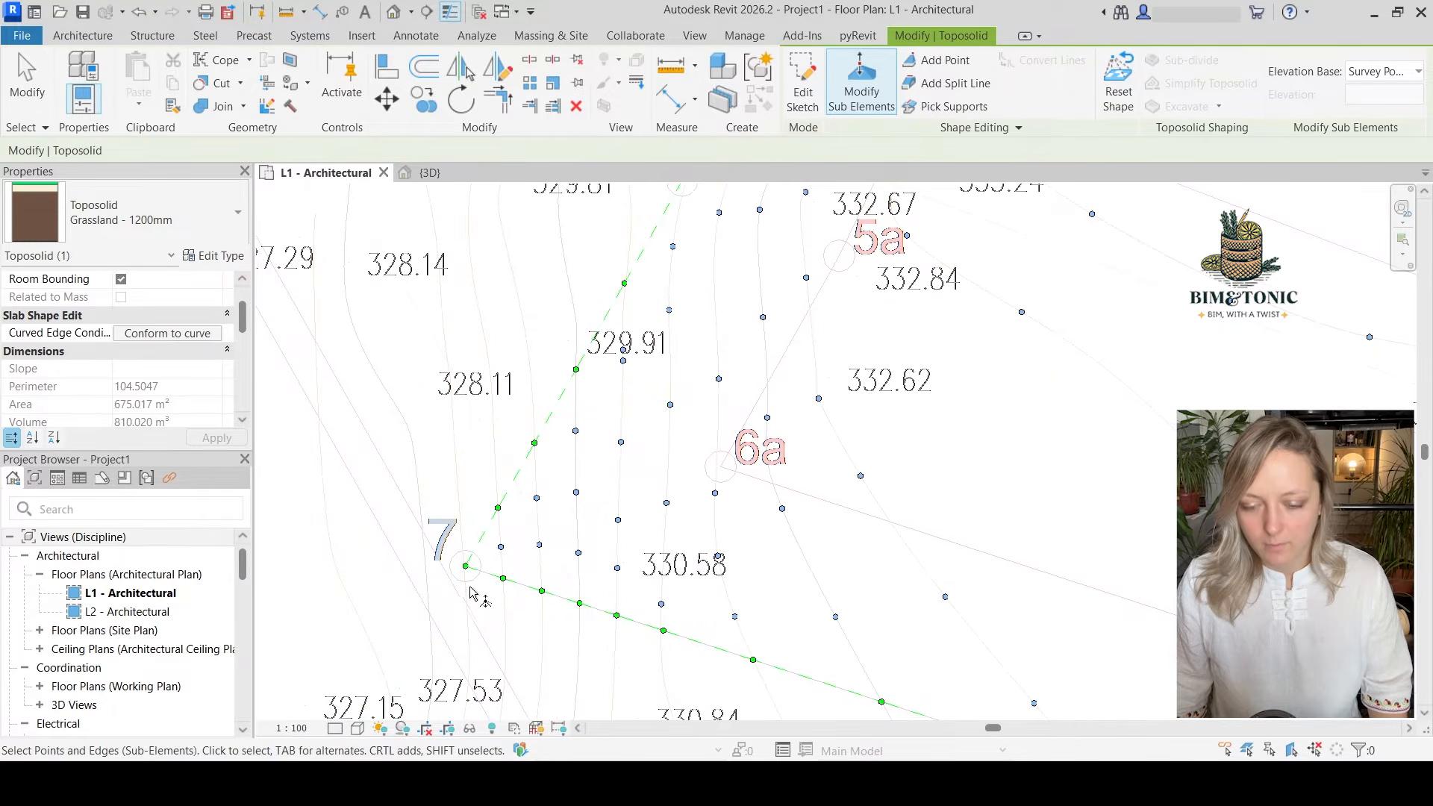
pyautogui.scroll(-5, 468, 588)
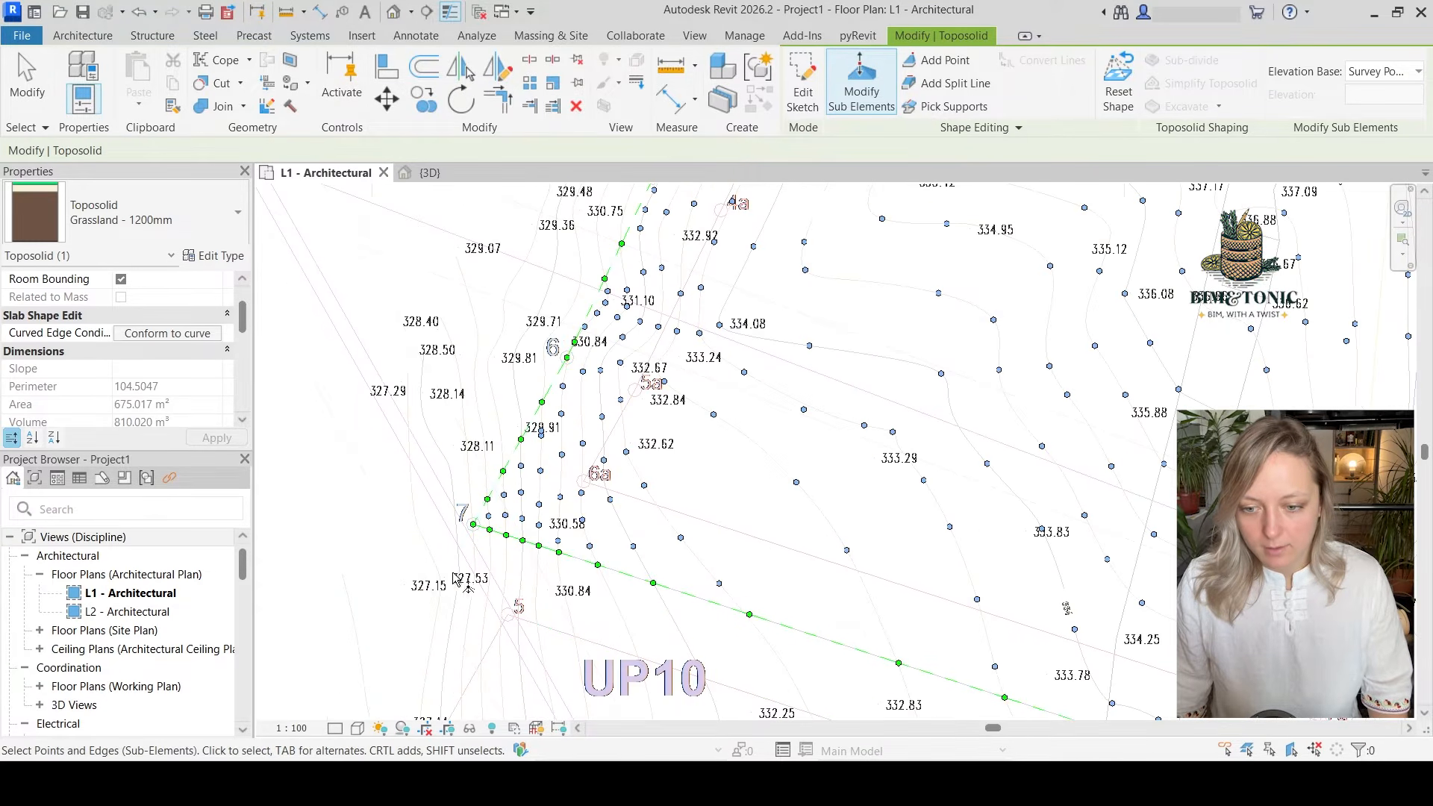
pyautogui.moveTo(457, 628); pyautogui.dragTo(470, 456, button='middle')
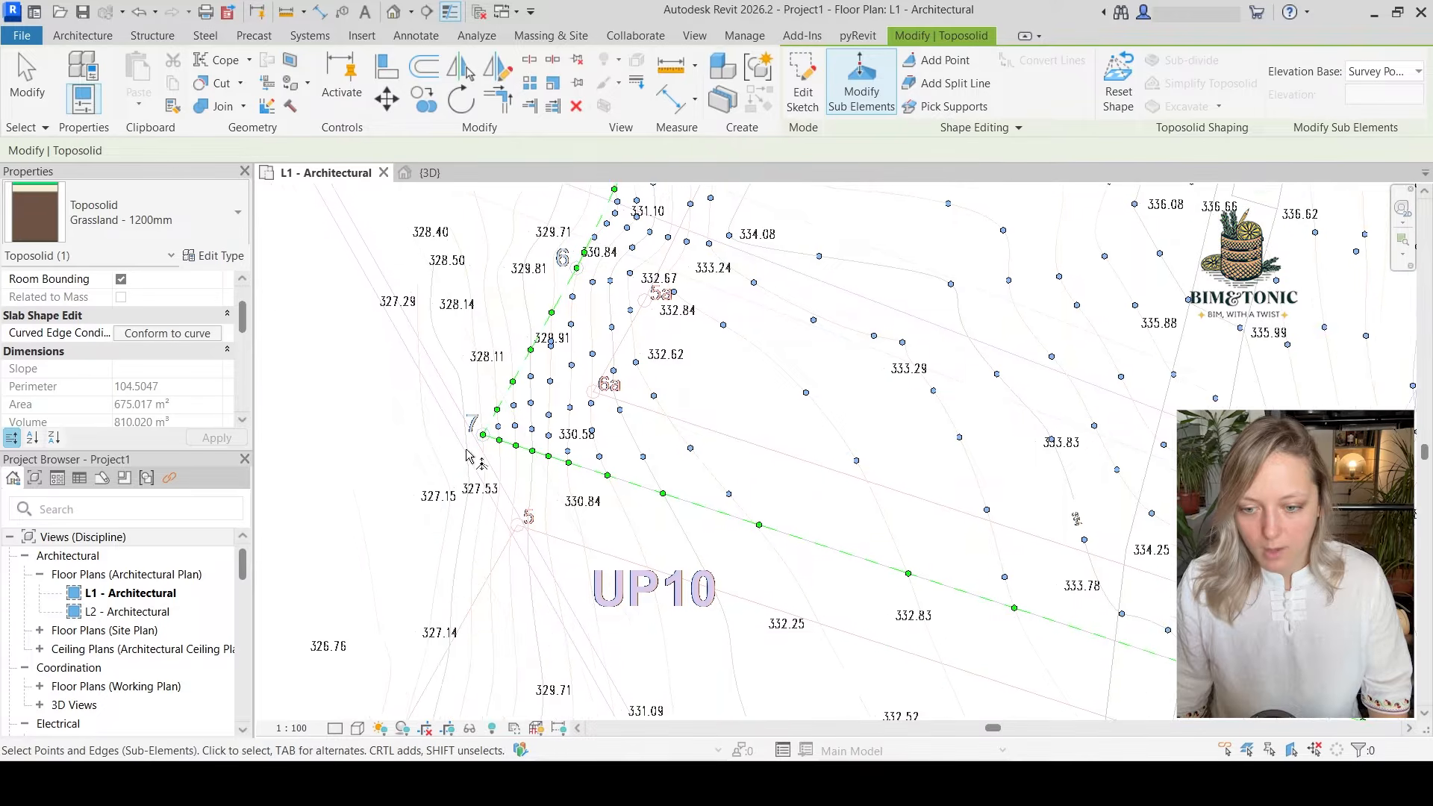
pyautogui.moveTo(459, 649); pyautogui.dragTo(467, 484, button='middle')
pyautogui.moveTo(455, 560); pyautogui.dragTo(462, 410, button='middle')
pyautogui.scroll(-2, 461, 412)
pyautogui.moveTo(455, 636); pyautogui.dragTo(456, 466, button='middle')
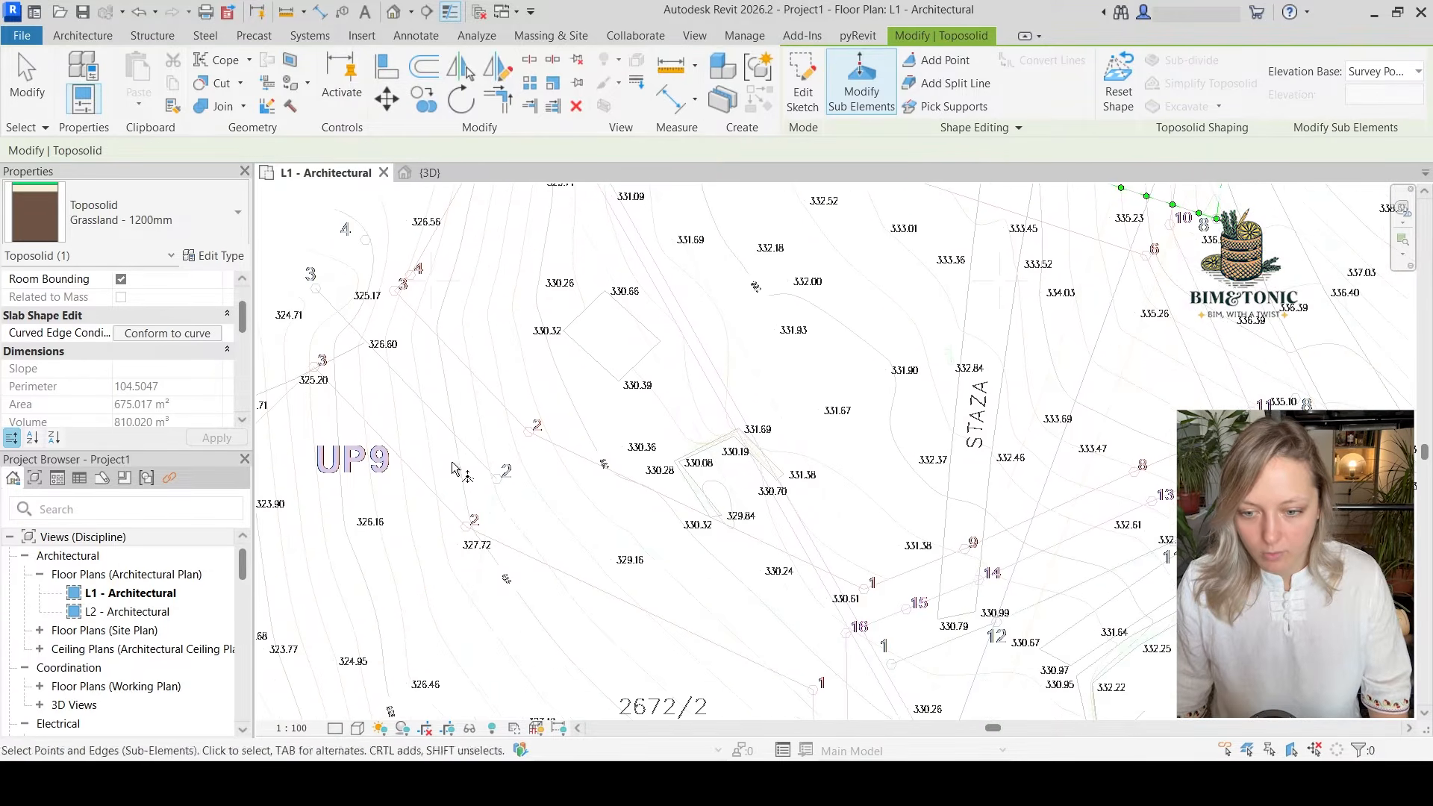
pyautogui.scroll(8, 508, 575)
pyautogui.scroll(1, 507, 575)
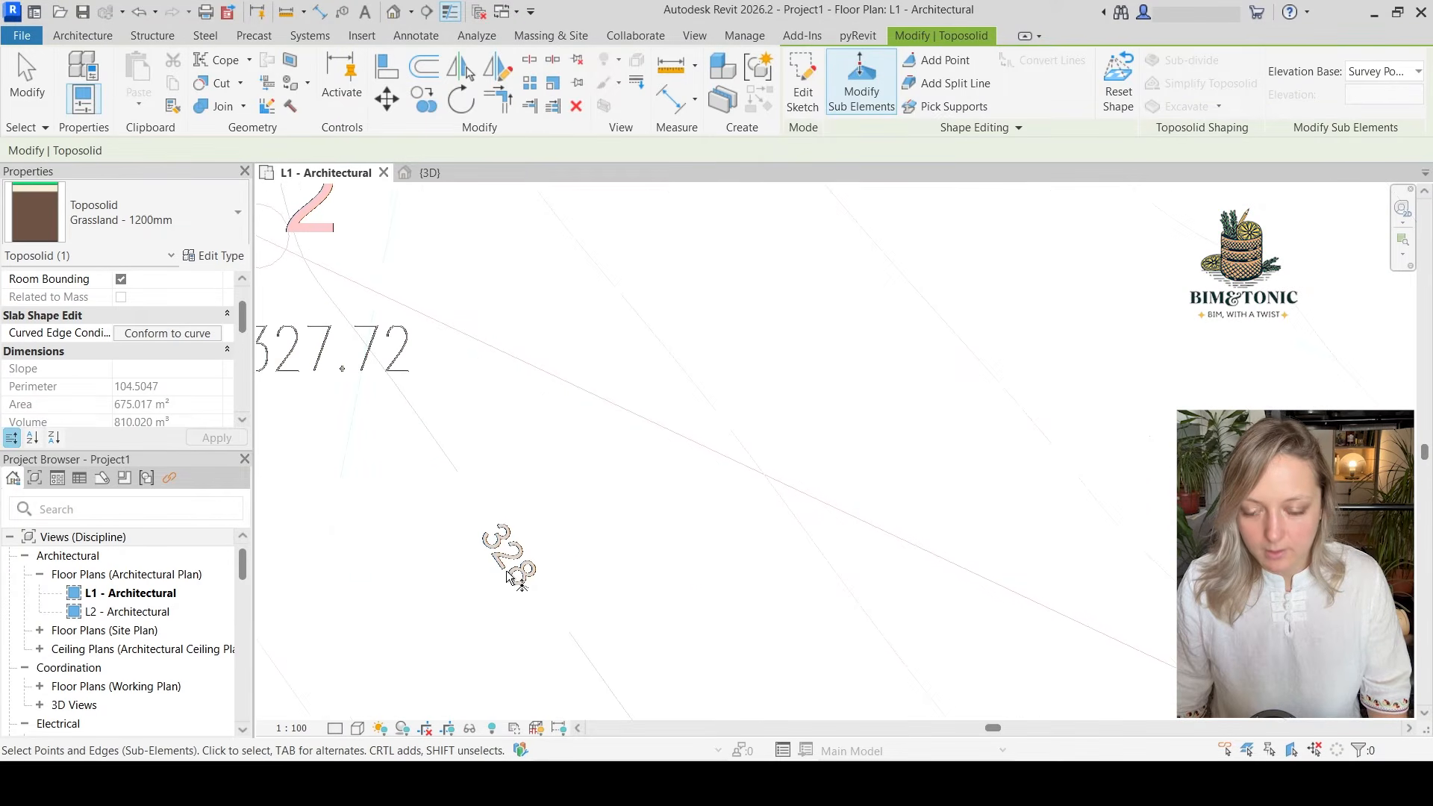
pyautogui.scroll(-5, 513, 613)
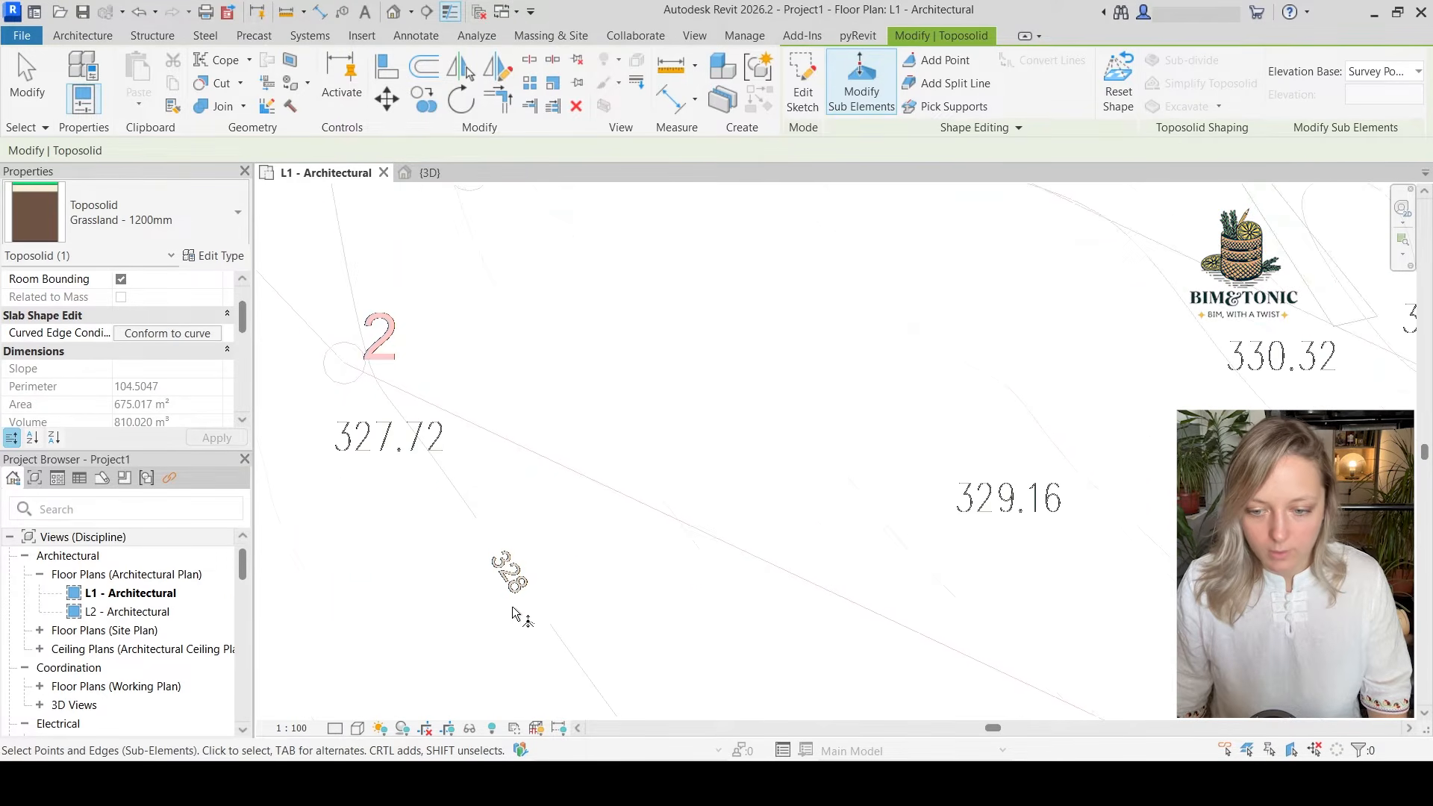
pyautogui.moveTo(515, 619); pyautogui.dragTo(532, 680, button='middle')
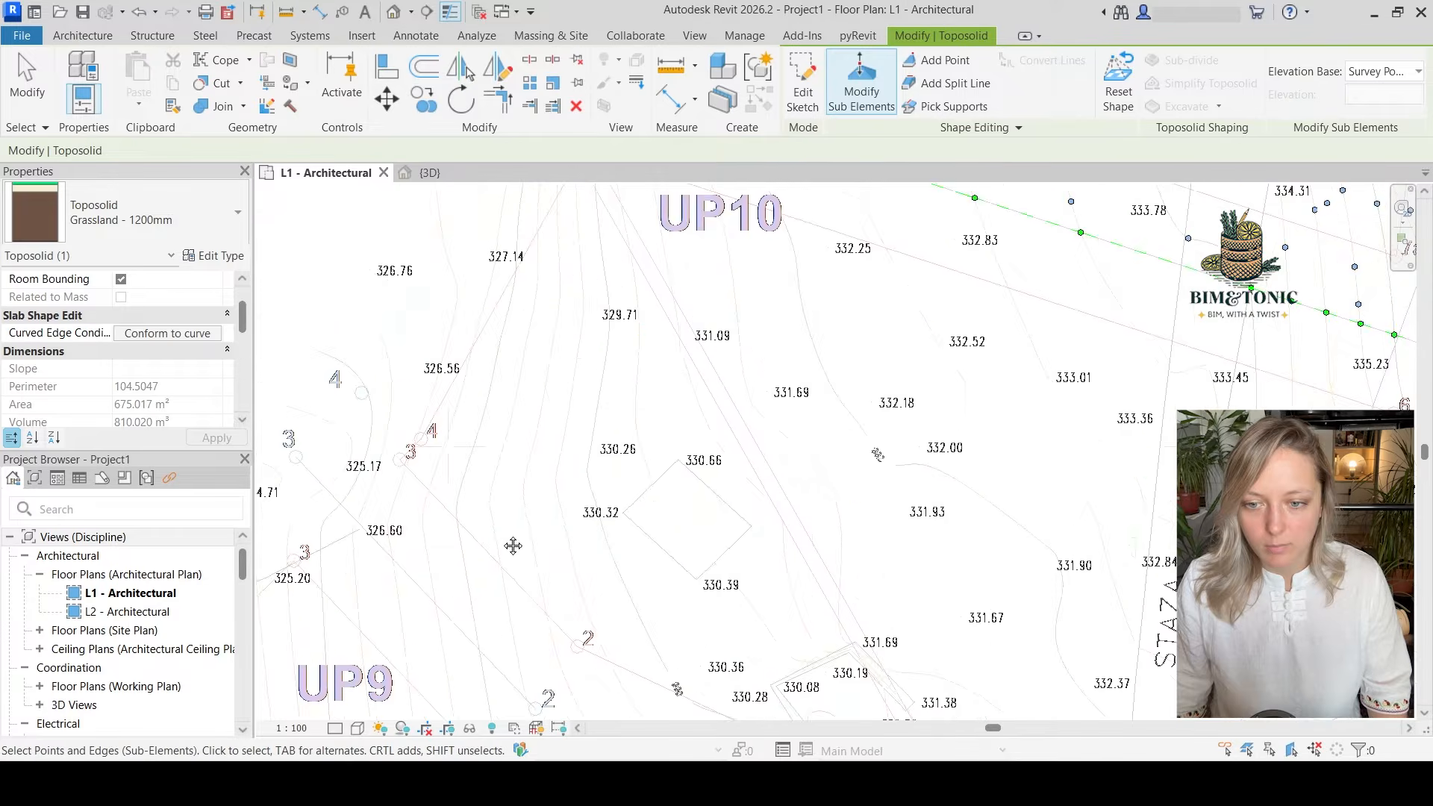
pyautogui.moveTo(512, 547); pyautogui.dragTo(576, 709, button='middle')
pyautogui.moveTo(640, 436); pyautogui.dragTo(661, 589, button='middle')
# Set the elevation of the toposolid's corner point at parcel corner 7 to 328.5 m
pyautogui.scroll(4, 664, 472)
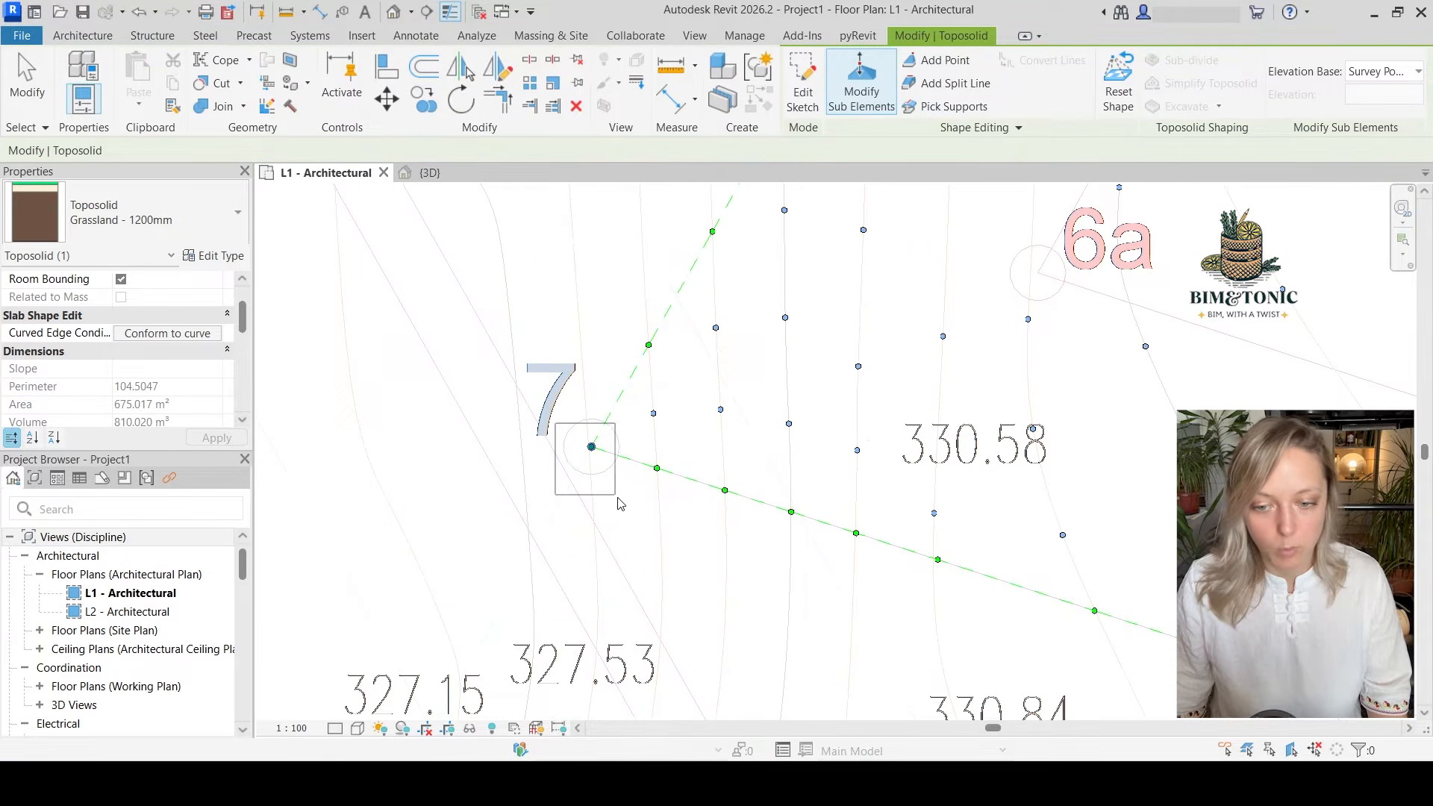
pyautogui.click(593, 447)
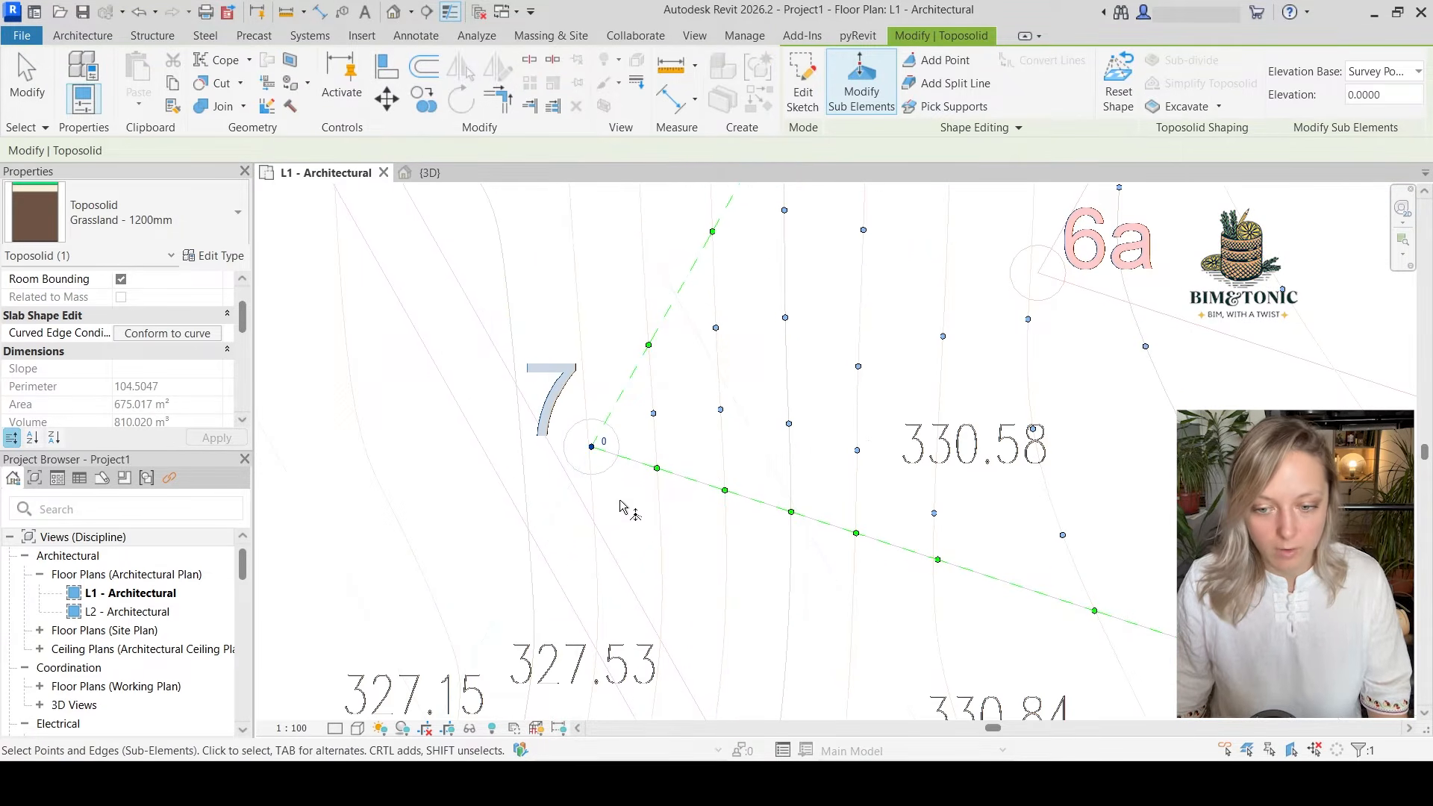
pyautogui.click(606, 441)
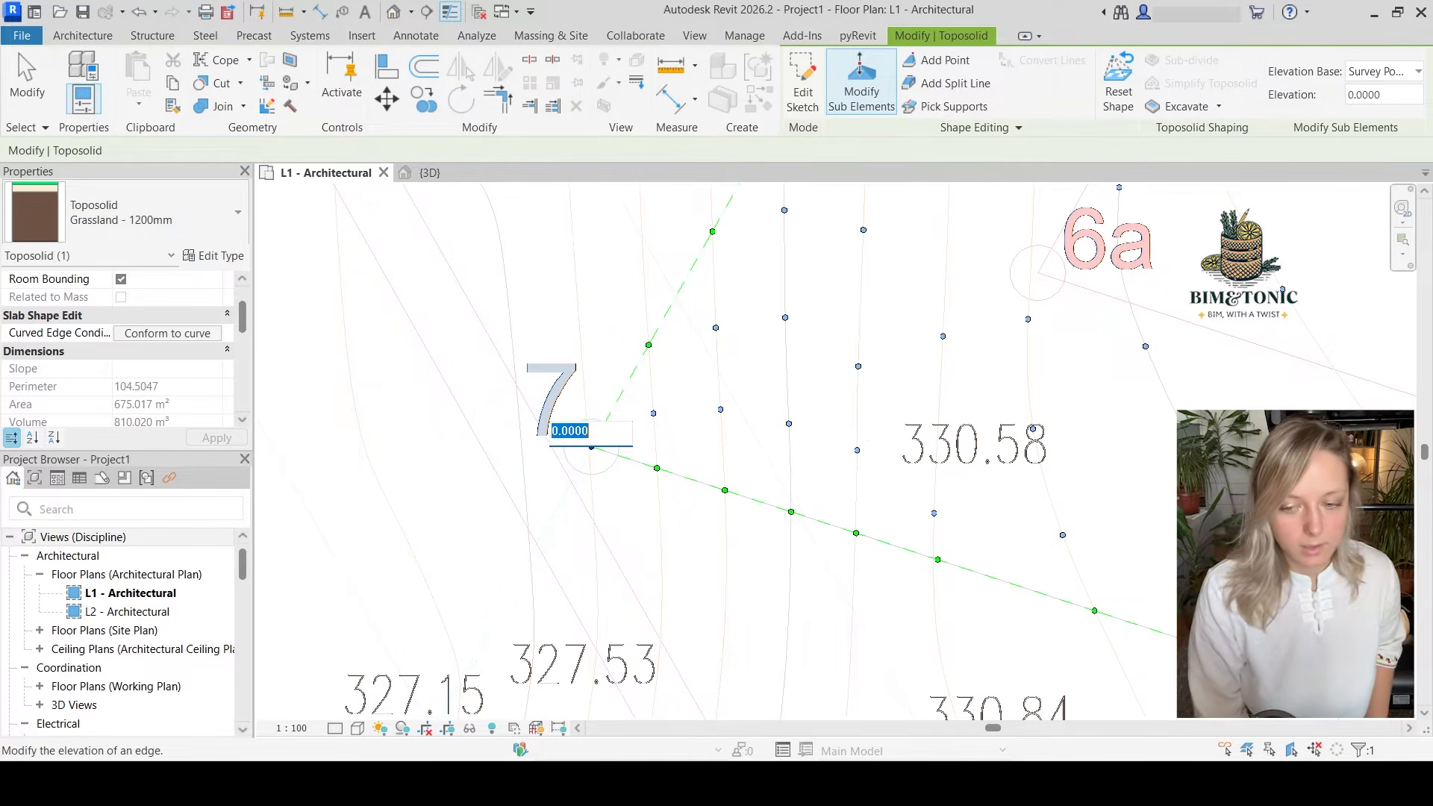
pyautogui.write('328.5')
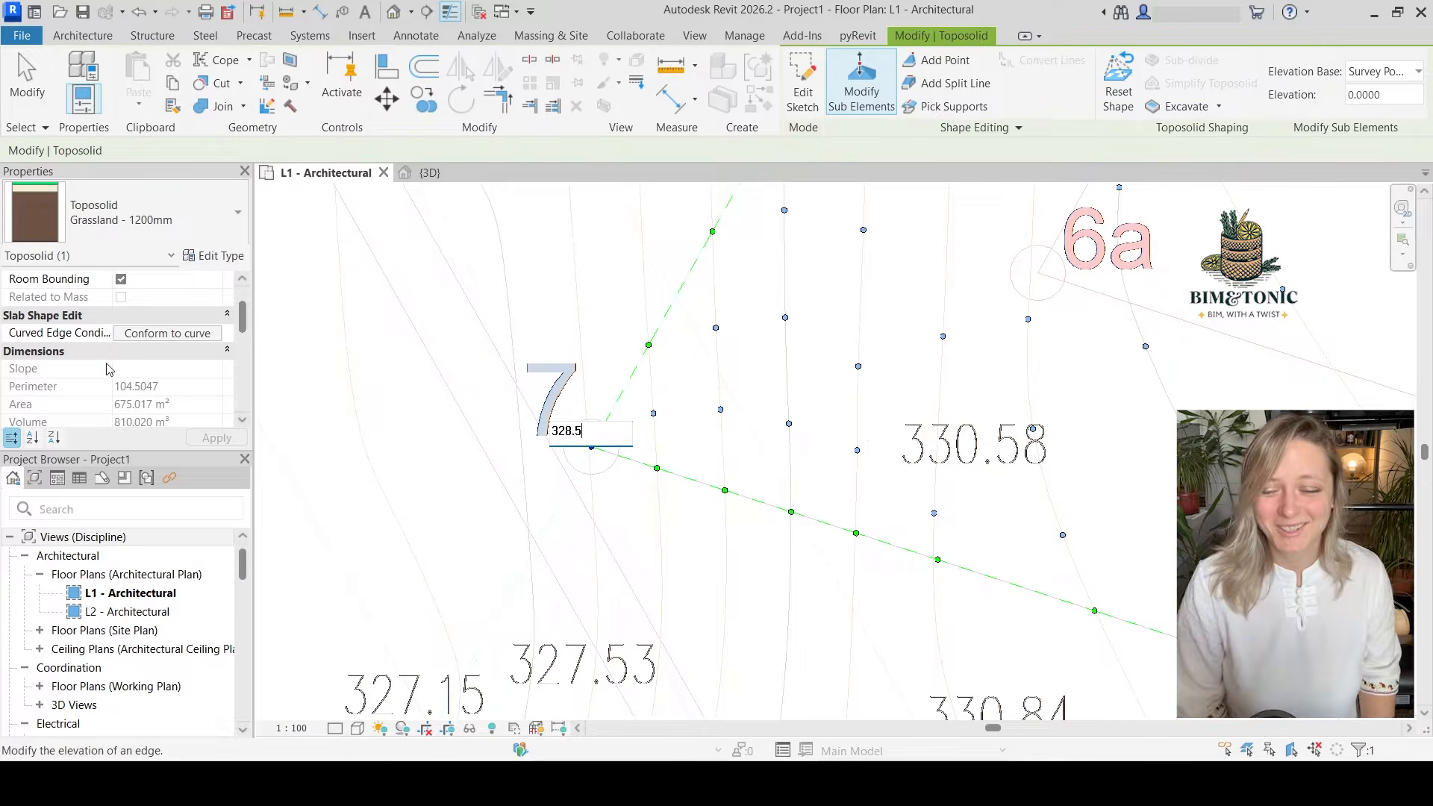
pyautogui.press('Return')
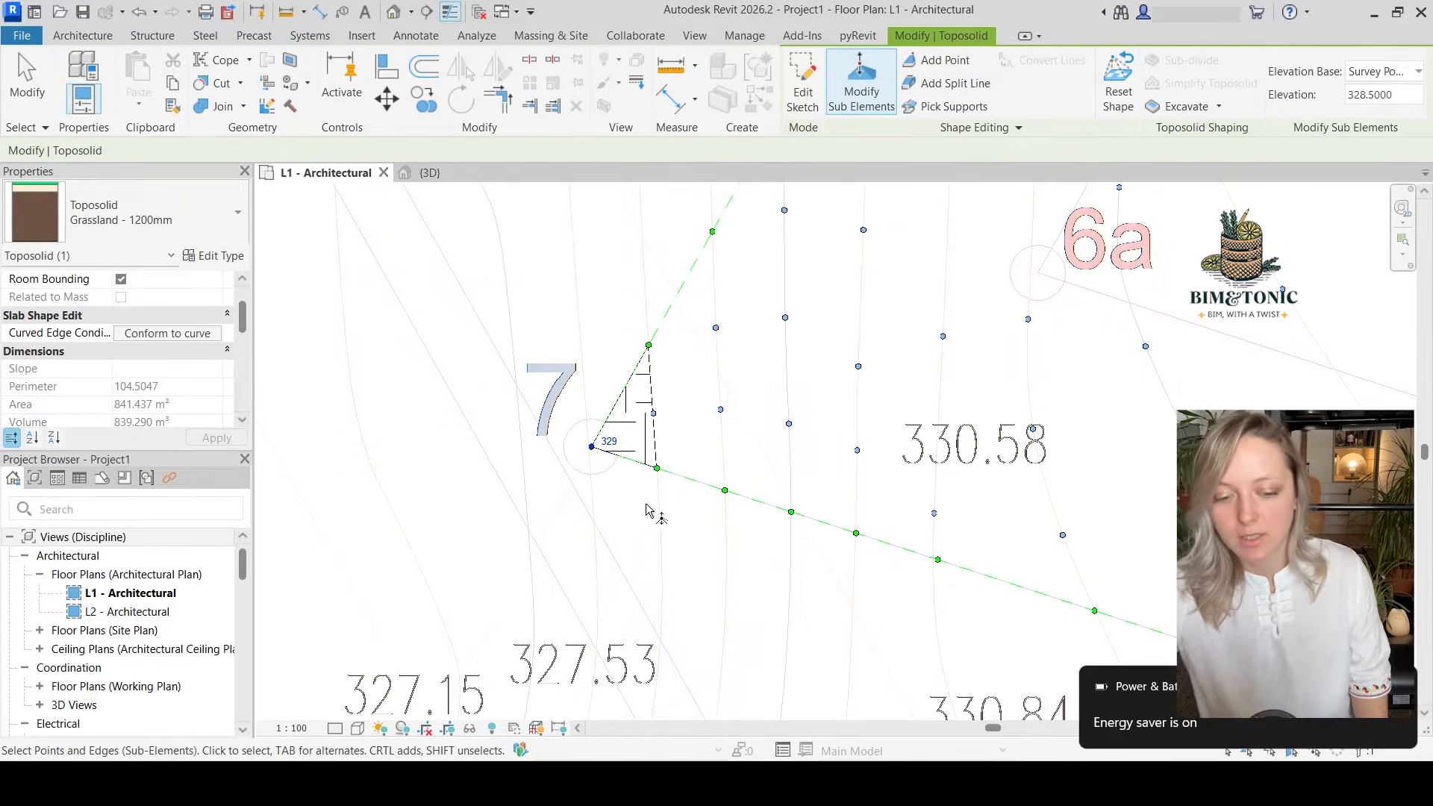
# Set the project's length format to 2 decimal places and reselect the point at corner 7 to check its elevation label
pyautogui.press('u')
pyautogui.press('n')
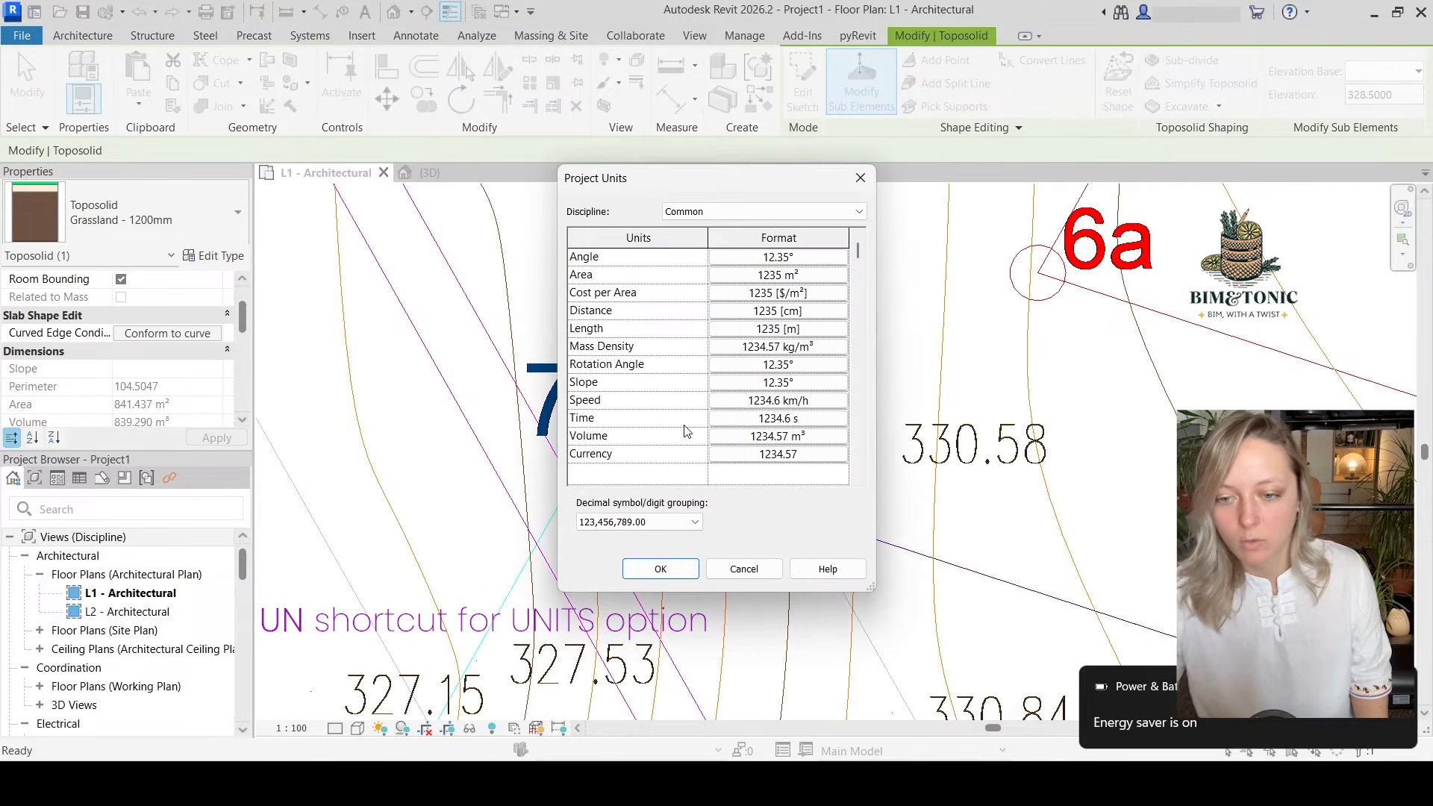
pyautogui.click(809, 330)
pyautogui.click(653, 333)
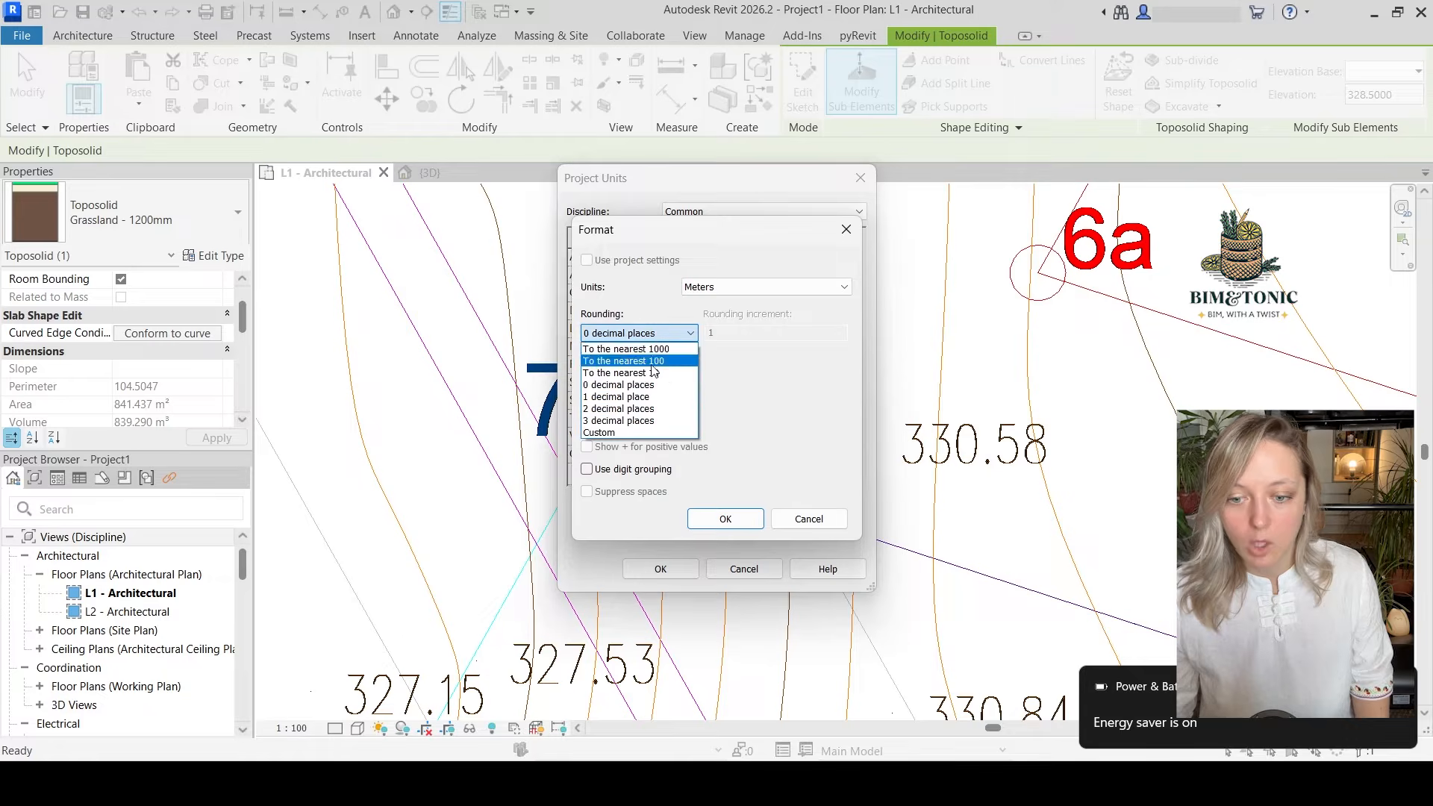
pyautogui.click(640, 409)
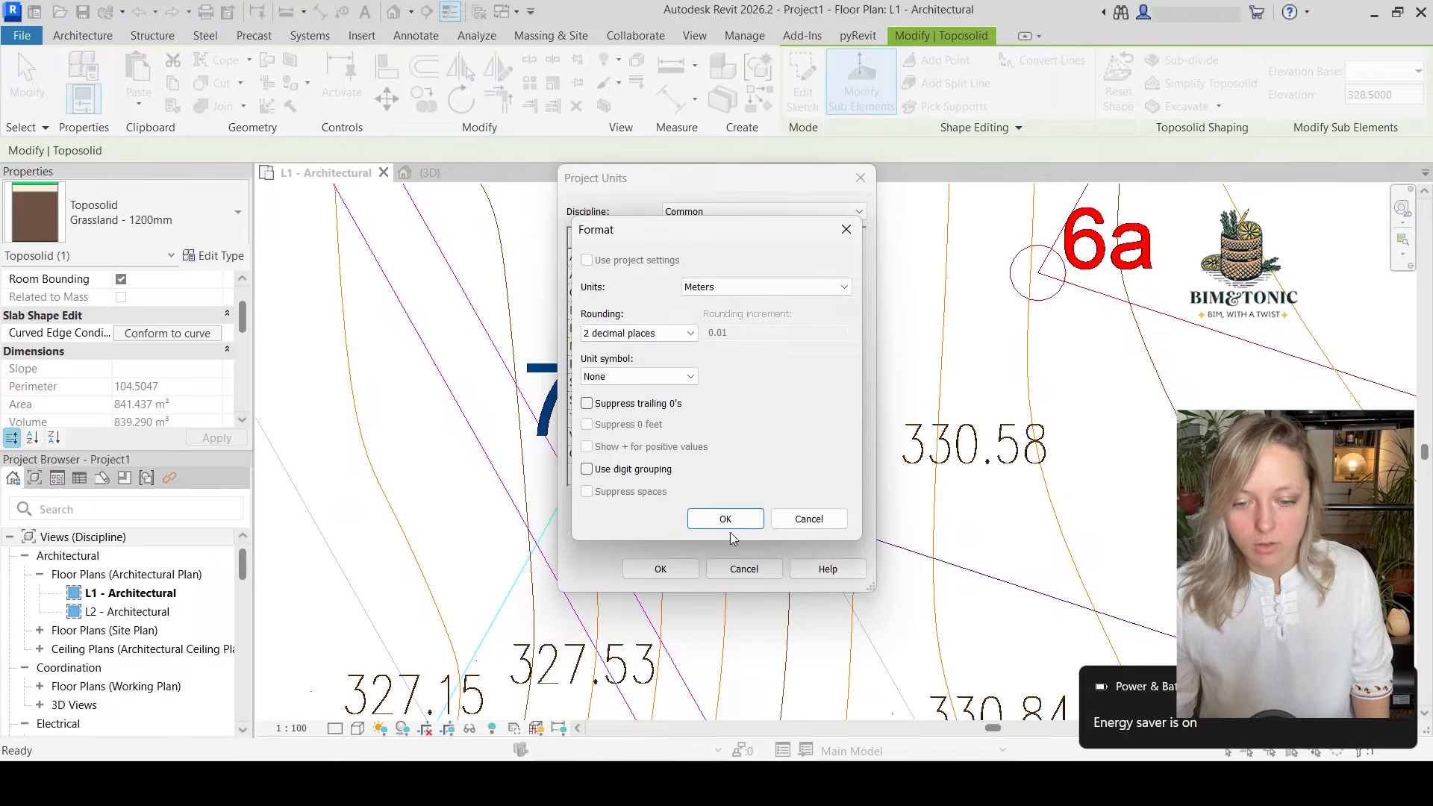
pyautogui.click(725, 519)
pyautogui.click(660, 569)
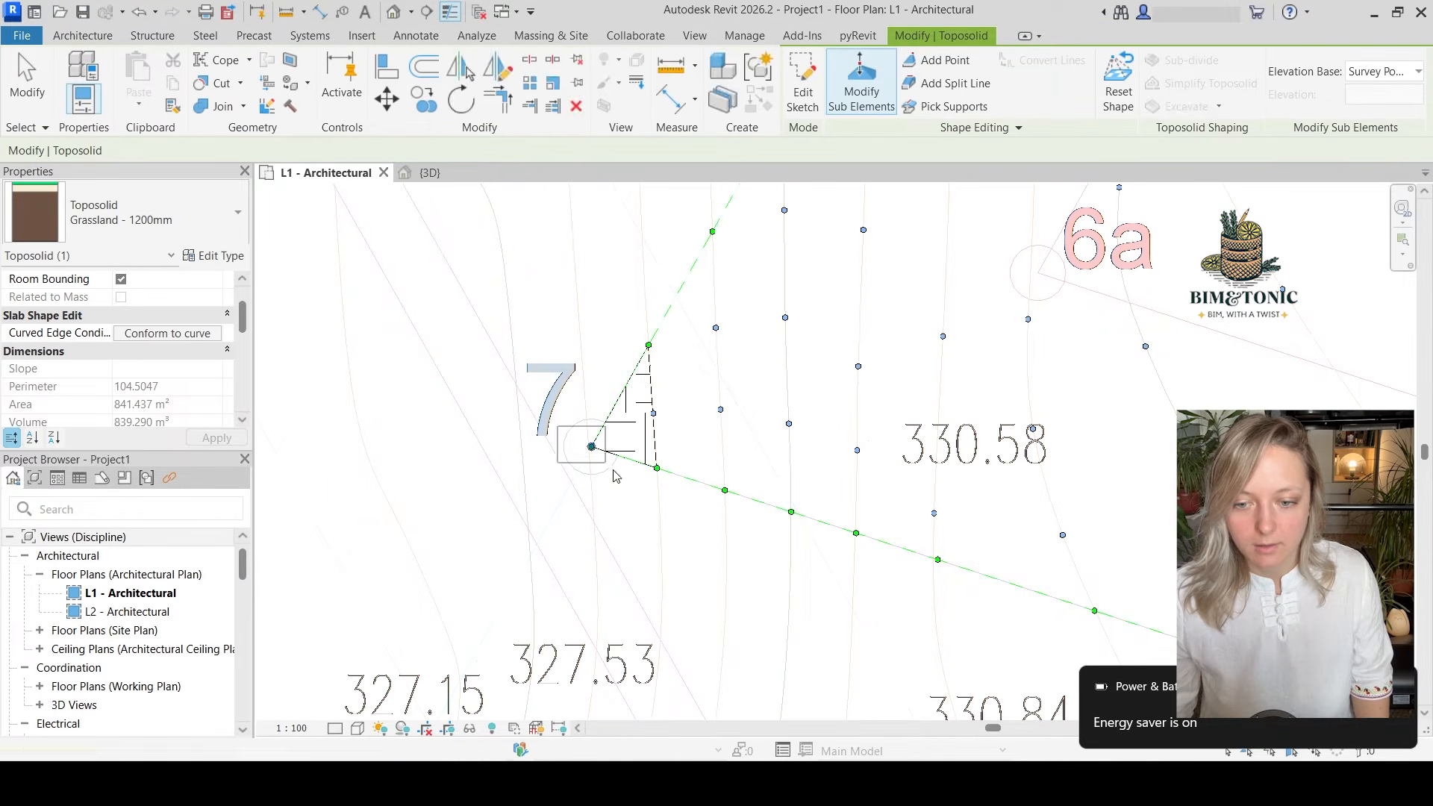
pyautogui.click(592, 447)
pyautogui.rightClick(746, 533)
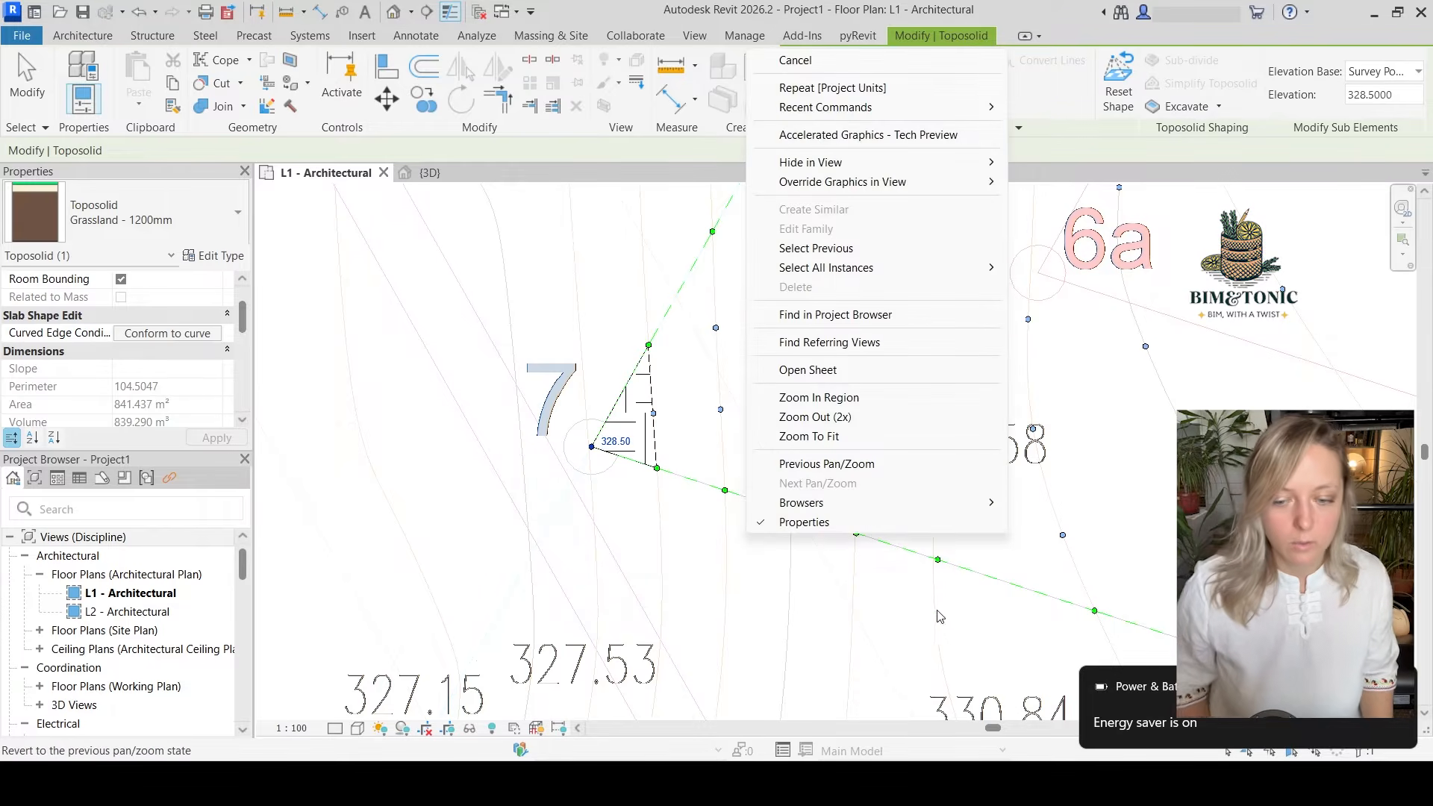
pyautogui.press('Escape')
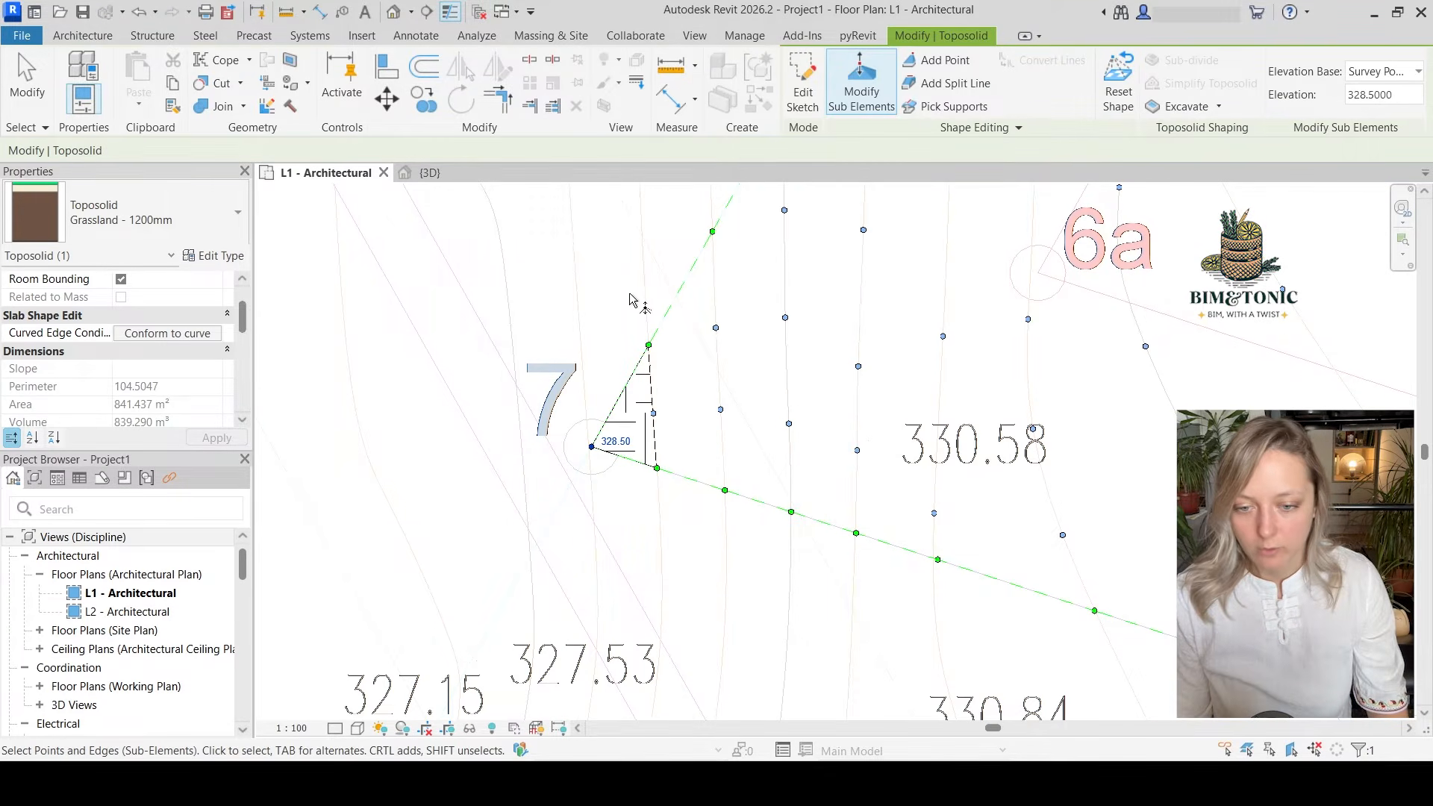
# Select the three points on the first contour inside corner 7 and set their elevation to 329 m
pyautogui.moveTo(631, 302); pyautogui.dragTo(685, 526)
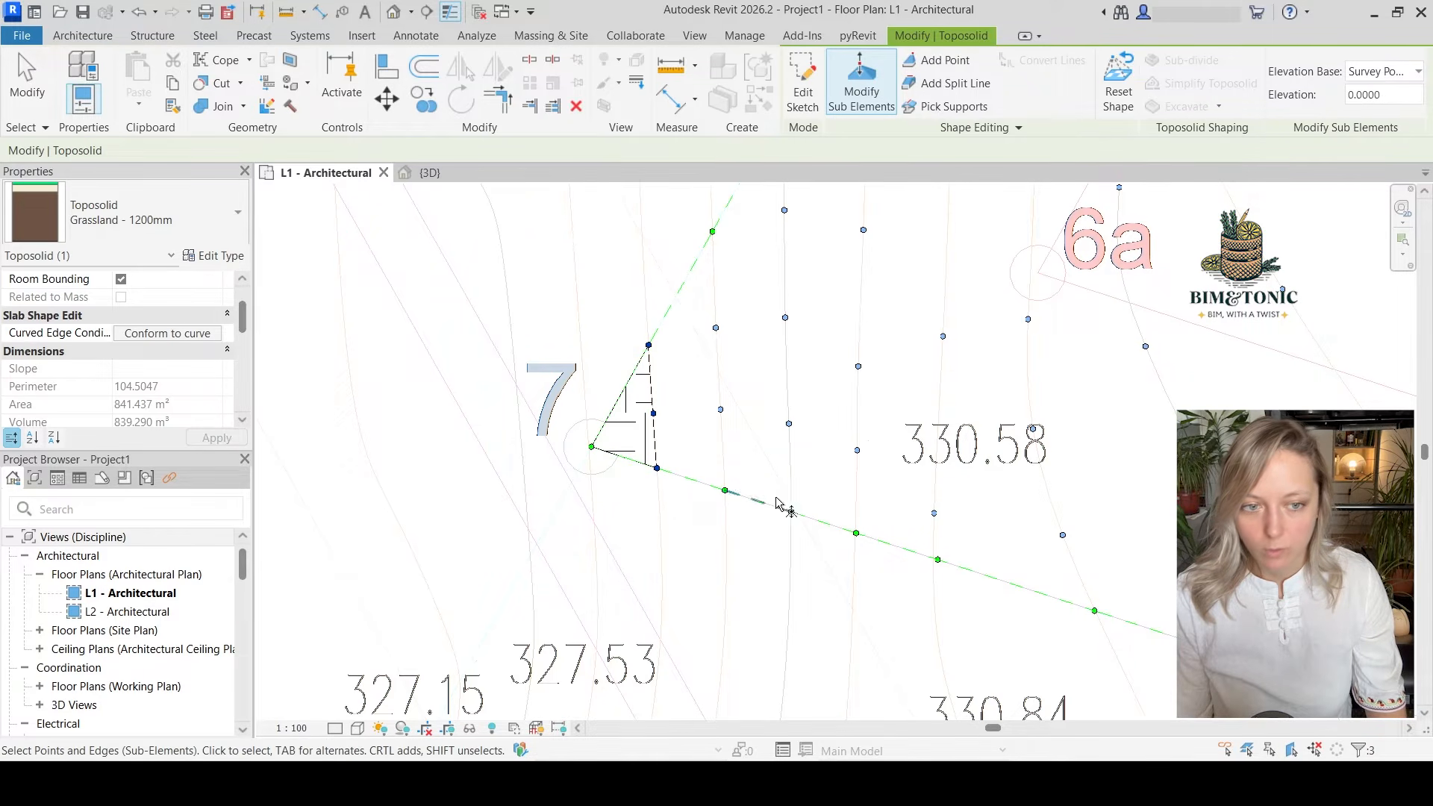
pyautogui.click(1390, 94)
pyautogui.moveTo(1389, 94); pyautogui.dragTo(1341, 105)
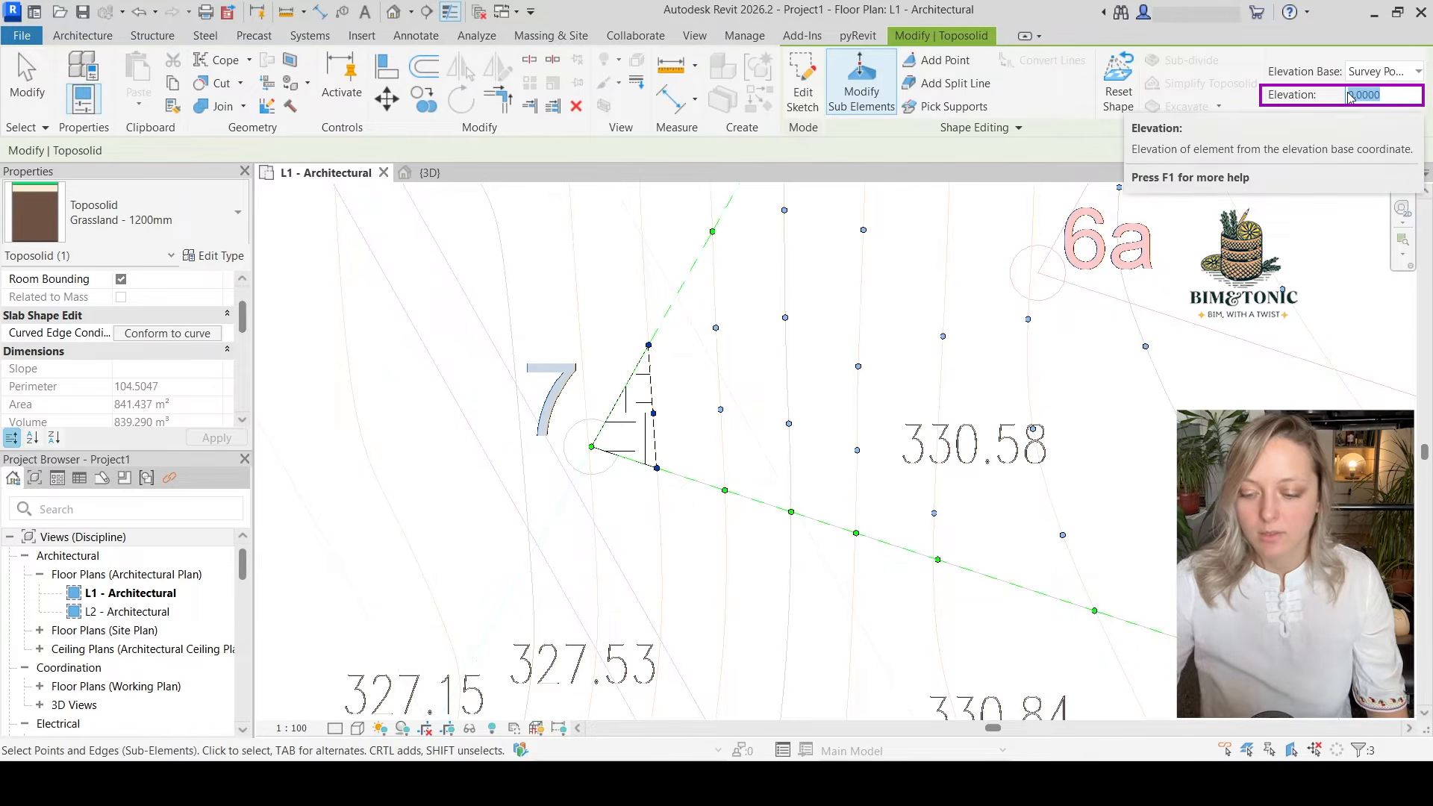
pyautogui.write('329')
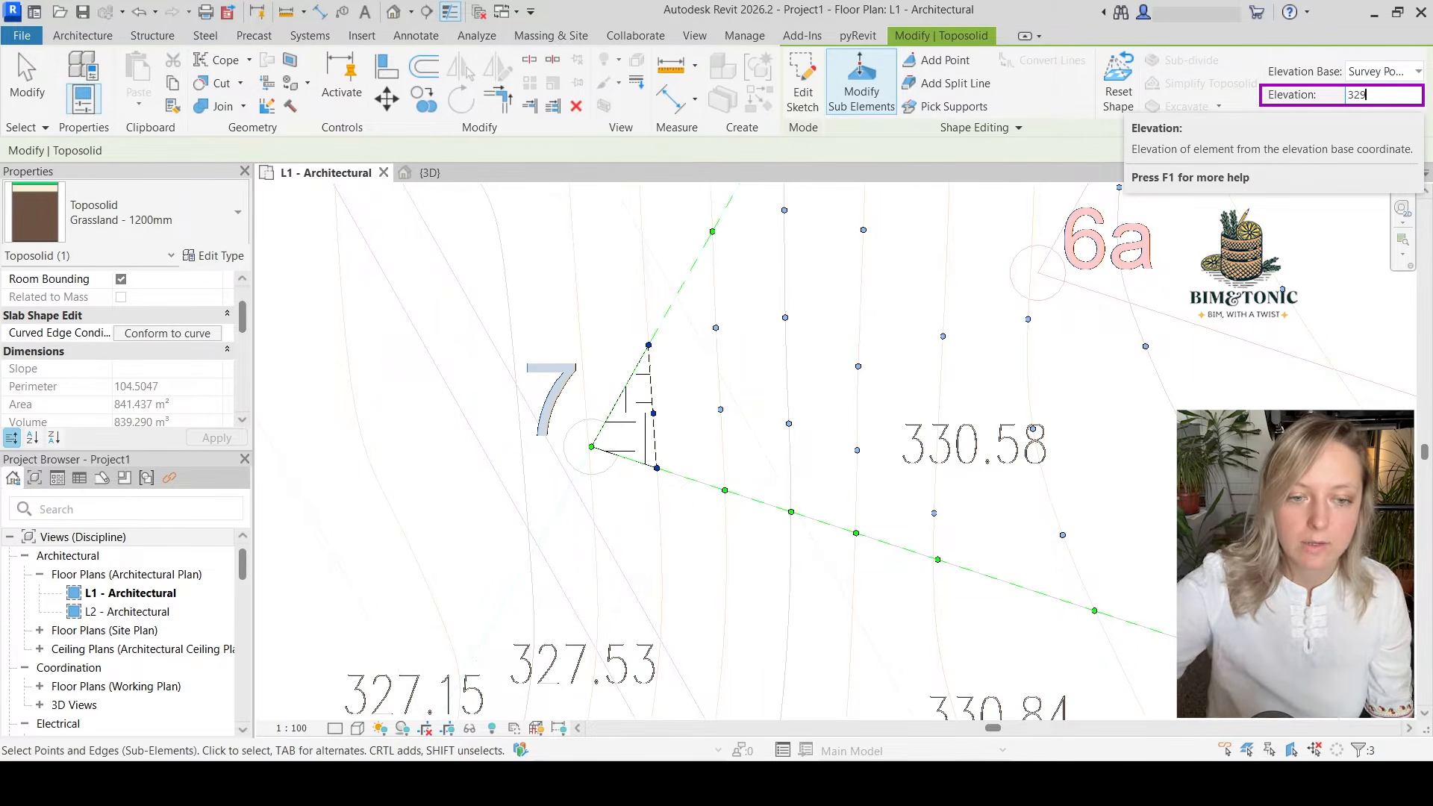
pyautogui.press('Return')
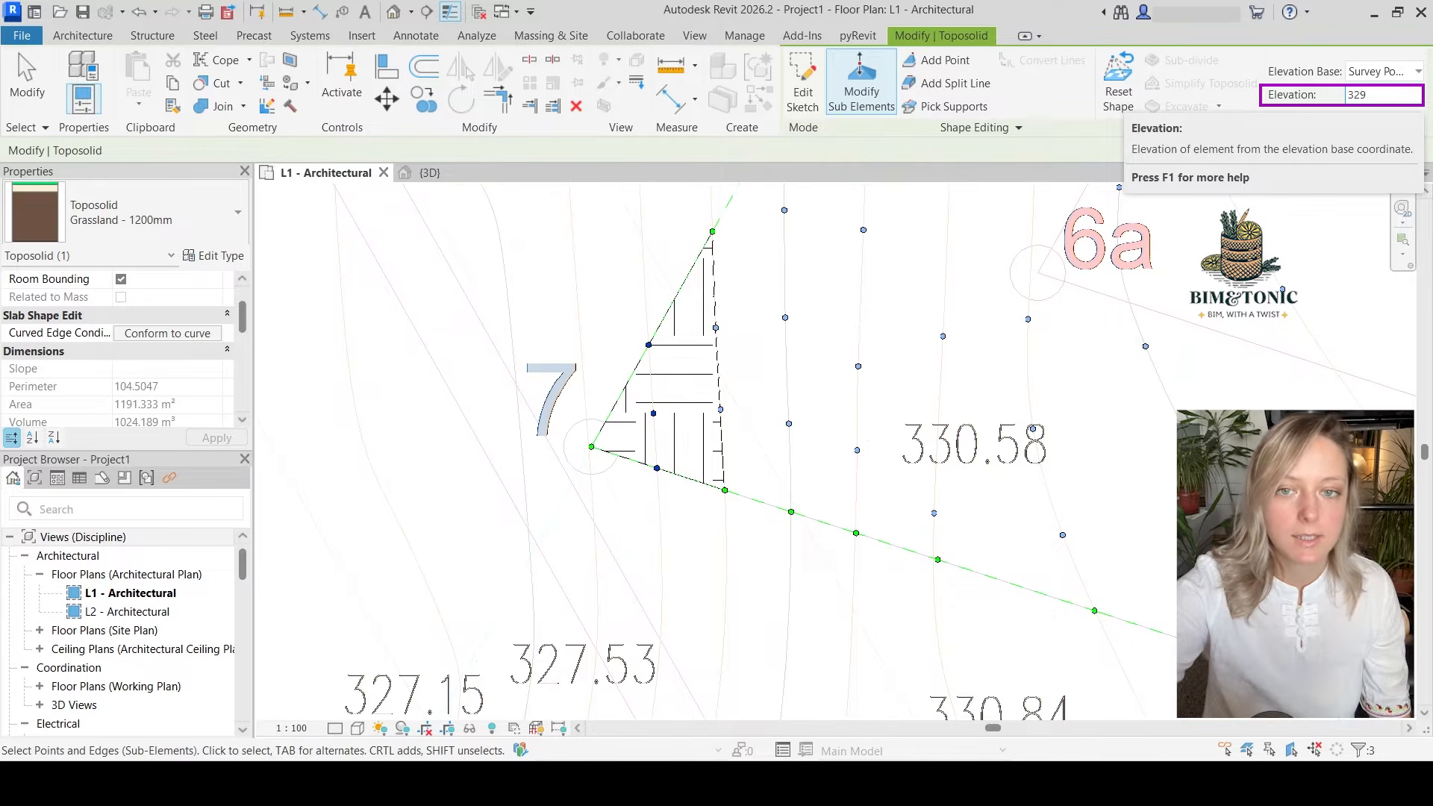
# Select the four points along the second contour inside corner 7 and set their elevation to 329.5 m
pyautogui.scroll(-1, 868, 458)
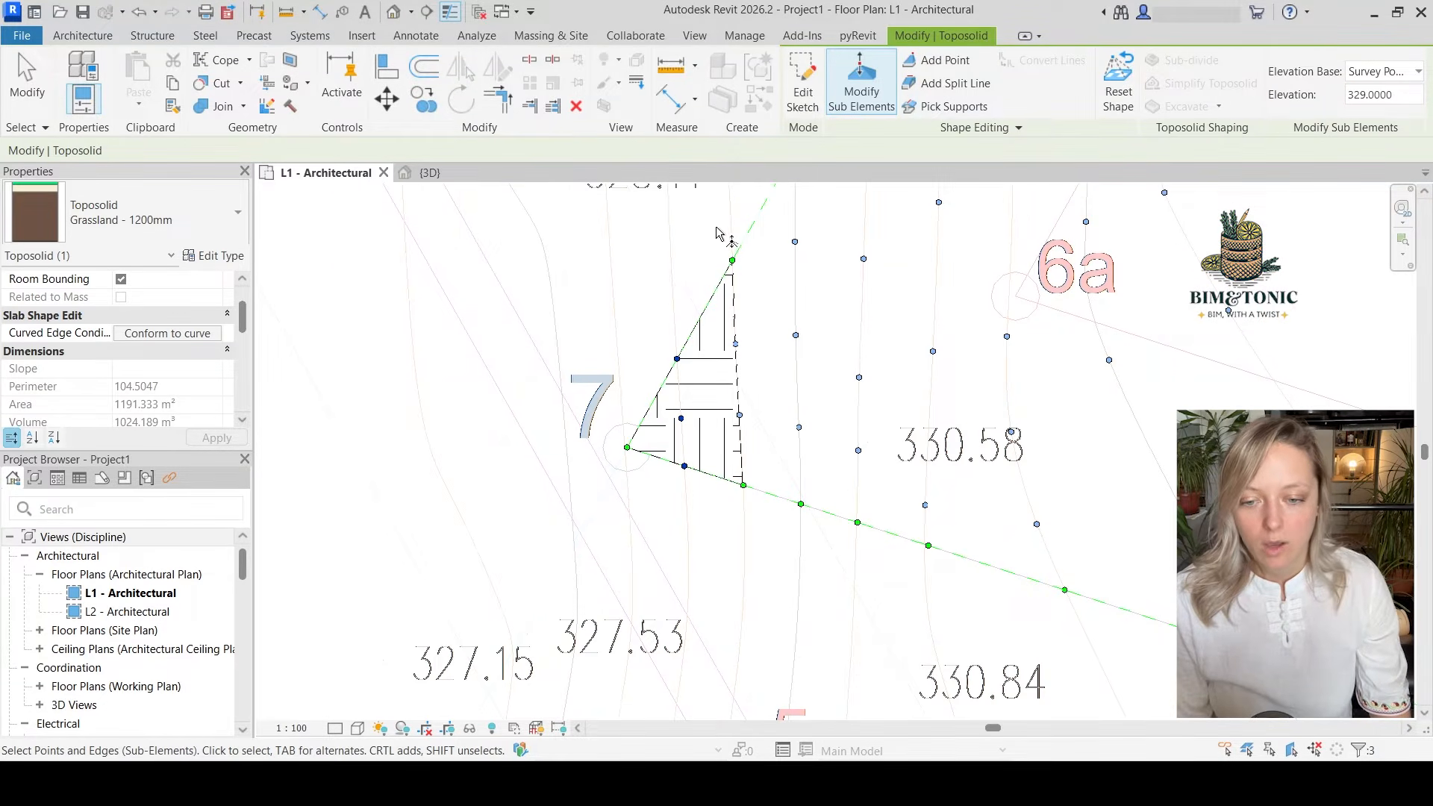
pyautogui.moveTo(716, 227); pyautogui.dragTo(763, 531)
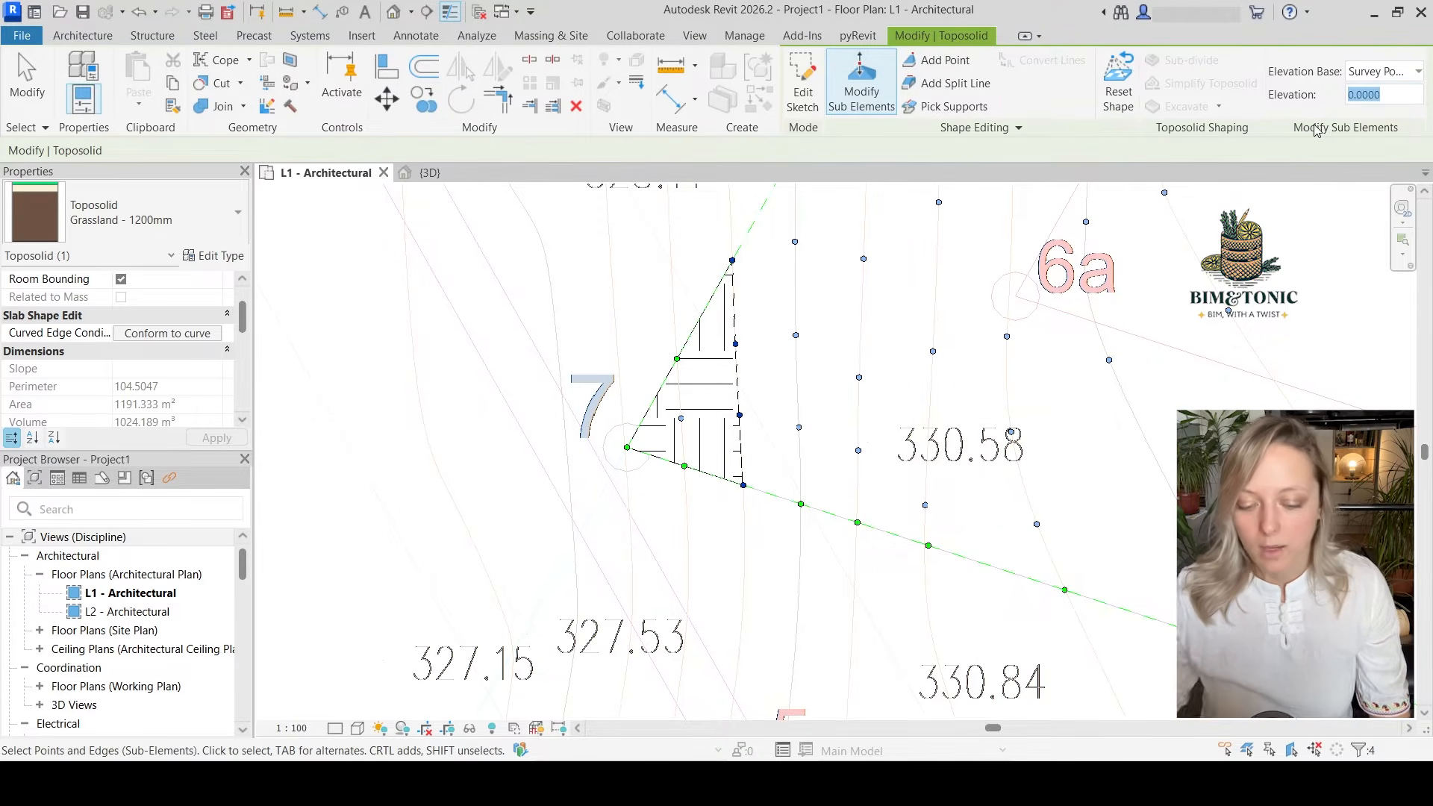
pyautogui.write('329.5')
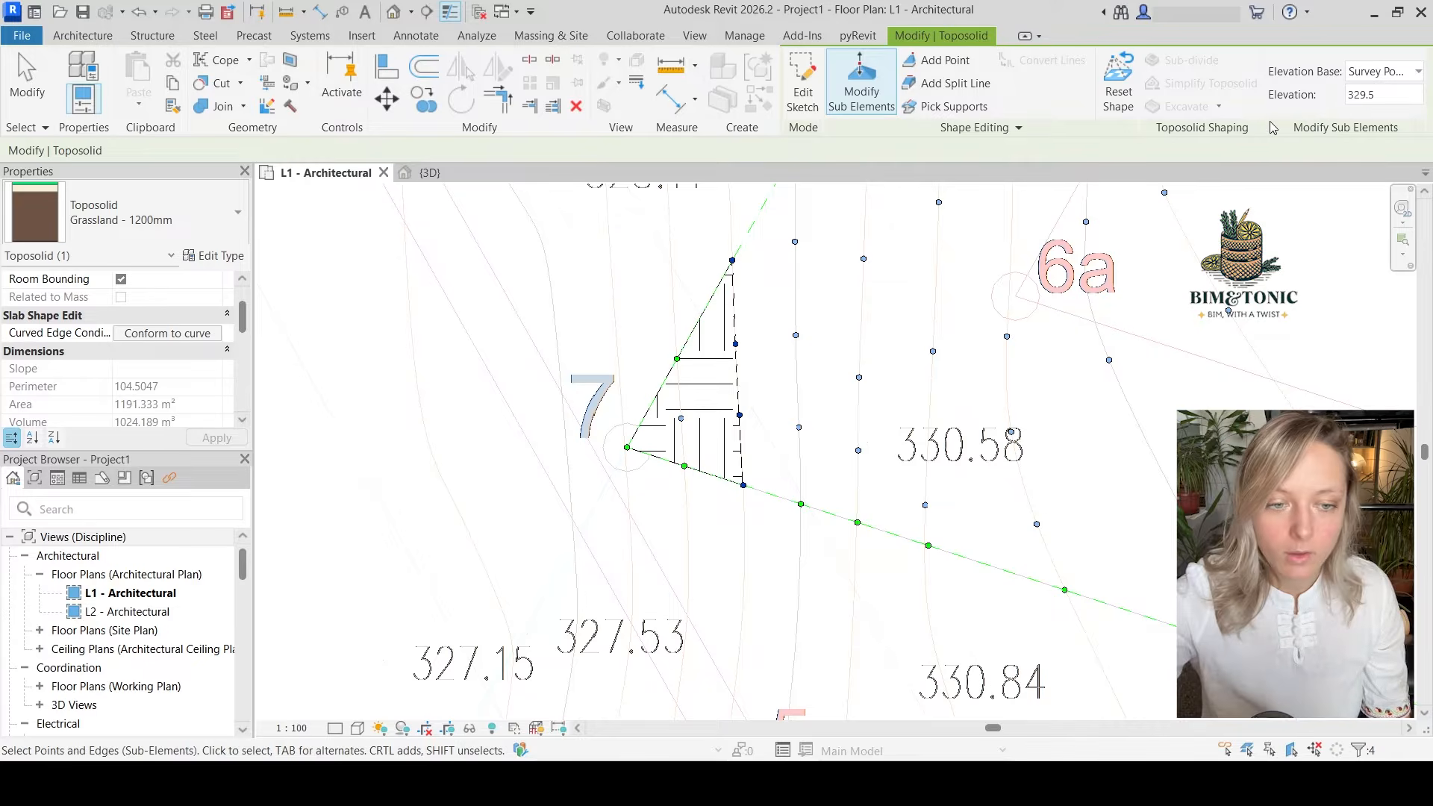
pyautogui.press('Return')
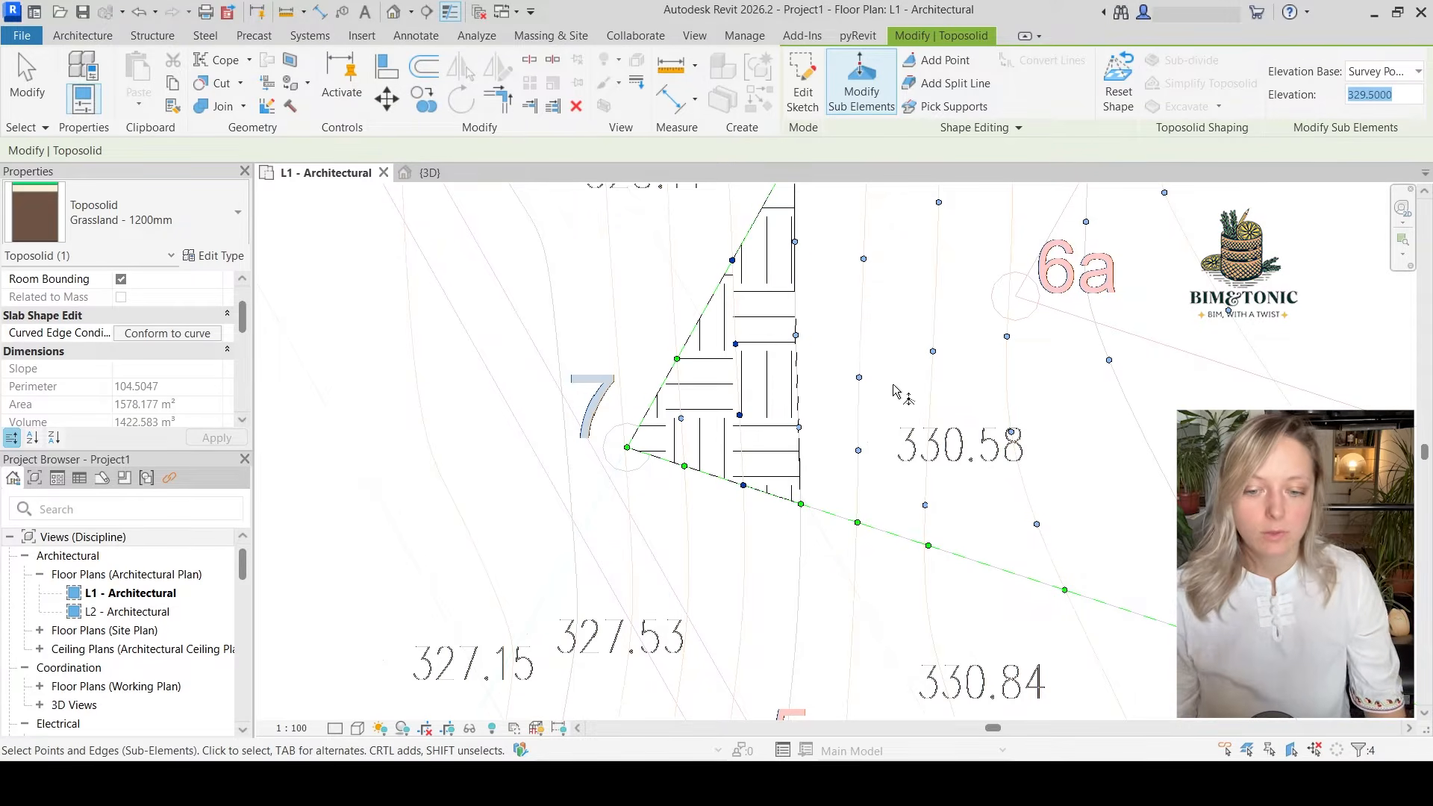
# Examine the raised toposolid points in the 3D view against the imported survey terrain mesh
pyautogui.moveTo(899, 392); pyautogui.dragTo(877, 453, button='middle')
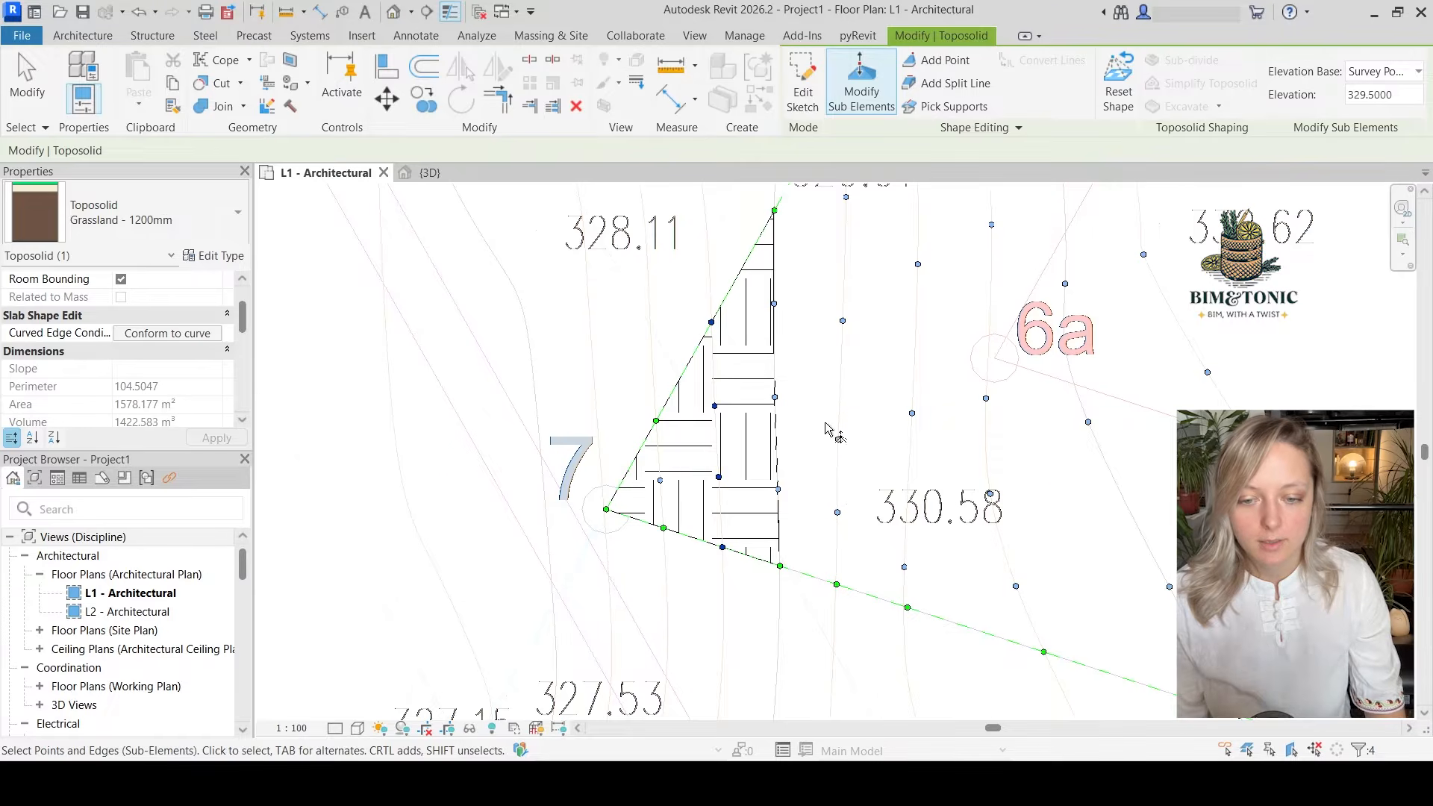
pyautogui.moveTo(825, 428); pyautogui.dragTo(809, 492, button='middle')
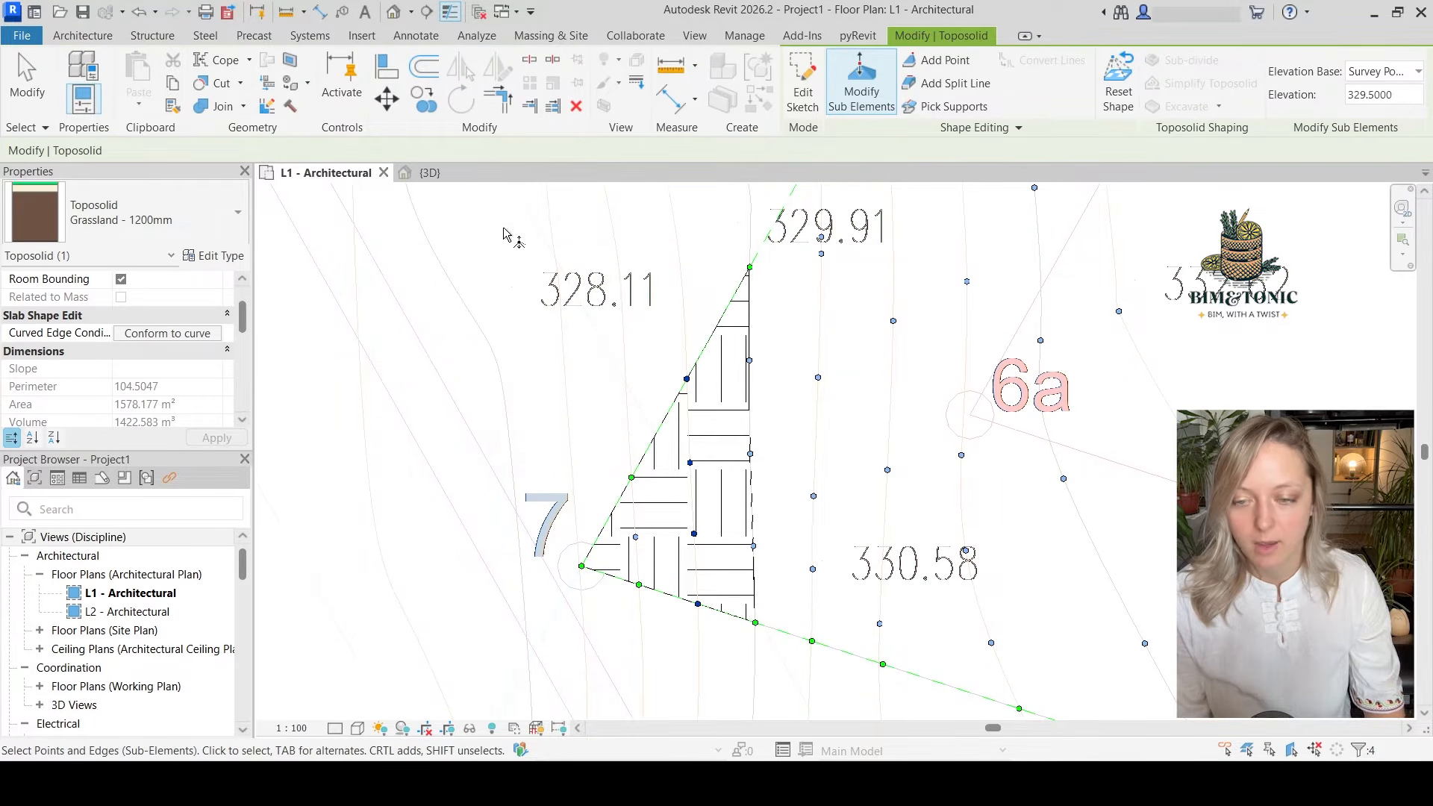
pyautogui.click(450, 179)
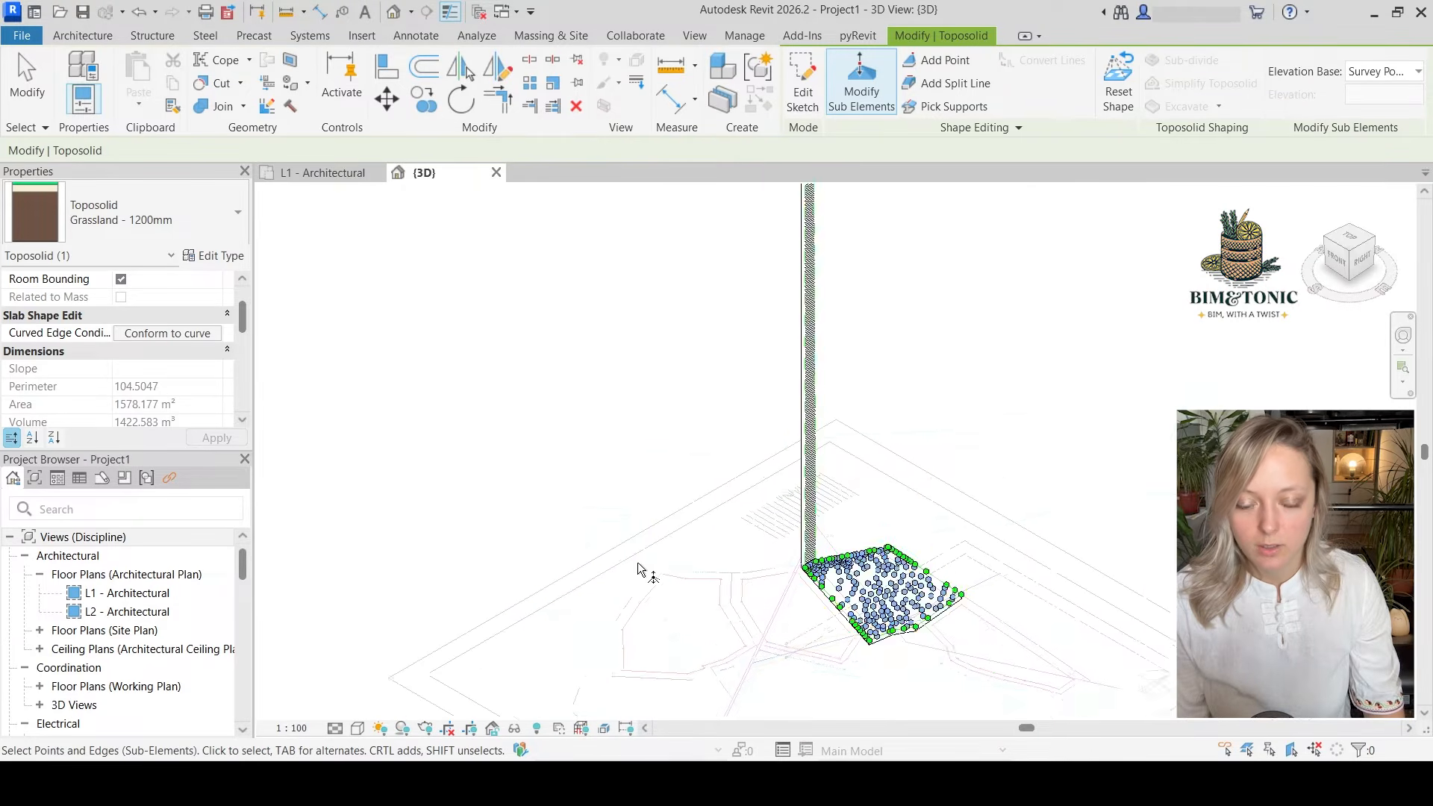
pyautogui.scroll(-1, 638, 566)
pyautogui.scroll(-1, 636, 486)
pyautogui.moveTo(637, 489); pyautogui.dragTo(593, 669, button='middle')
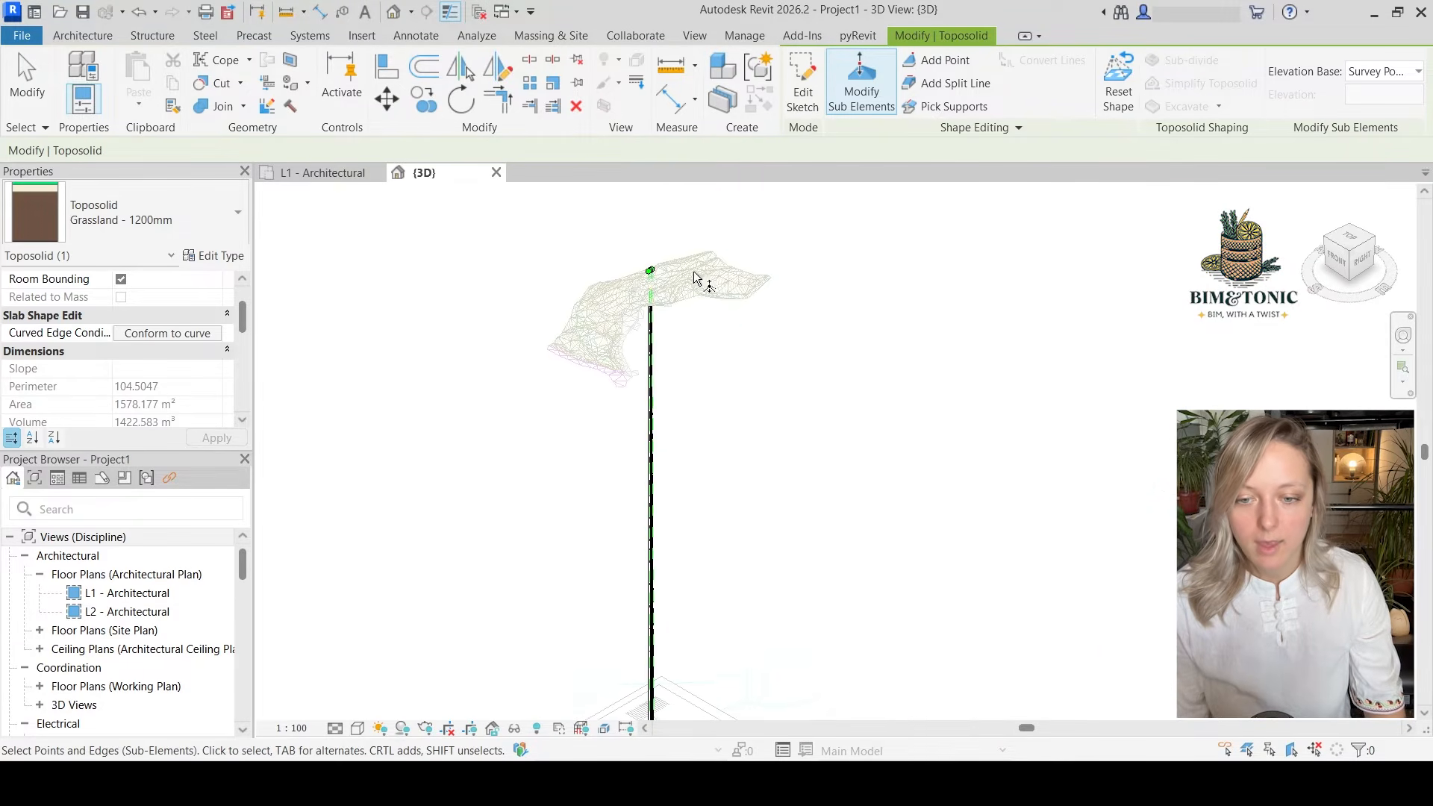
pyautogui.scroll(3, 639, 272)
pyautogui.scroll(5, 642, 273)
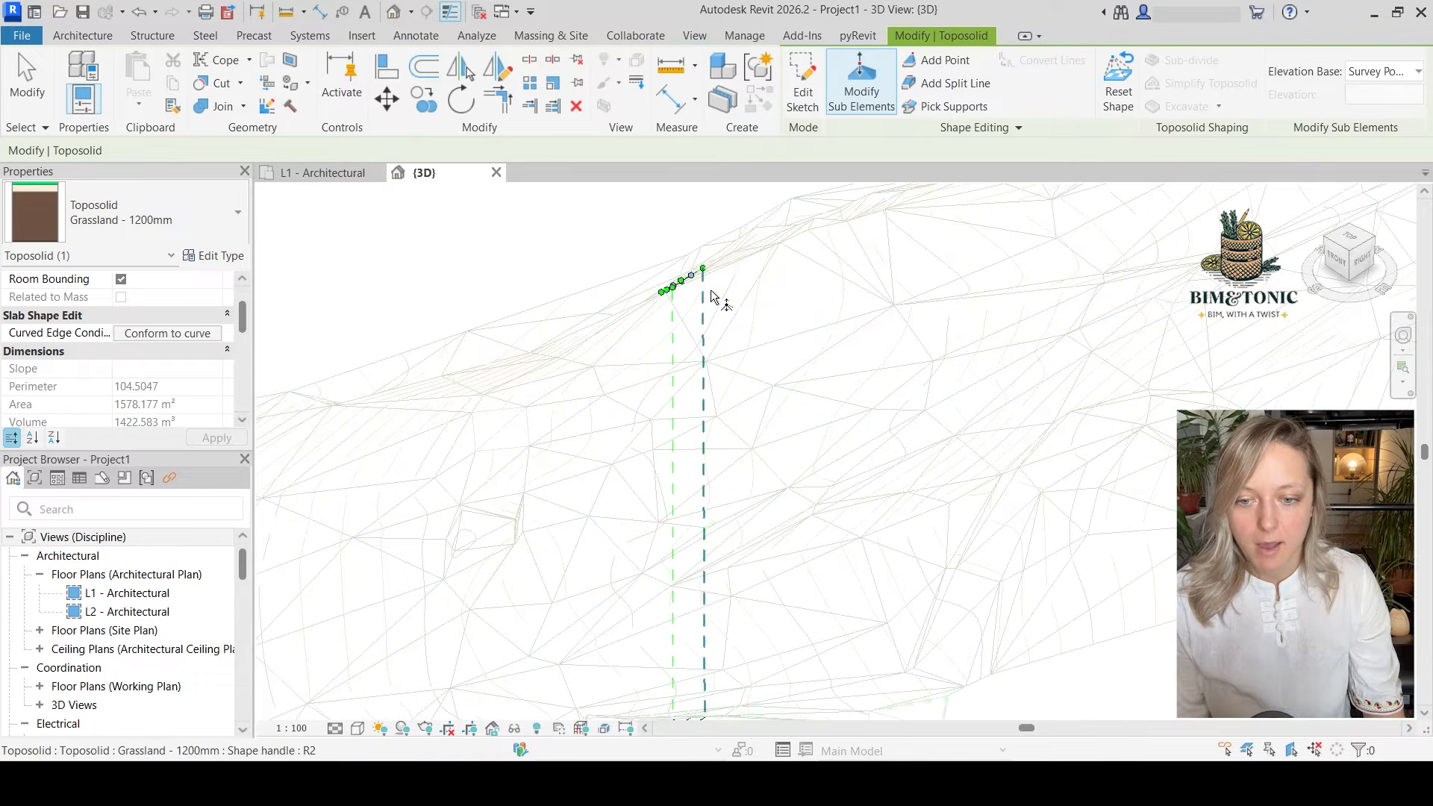
pyautogui.scroll(3, 668, 284)
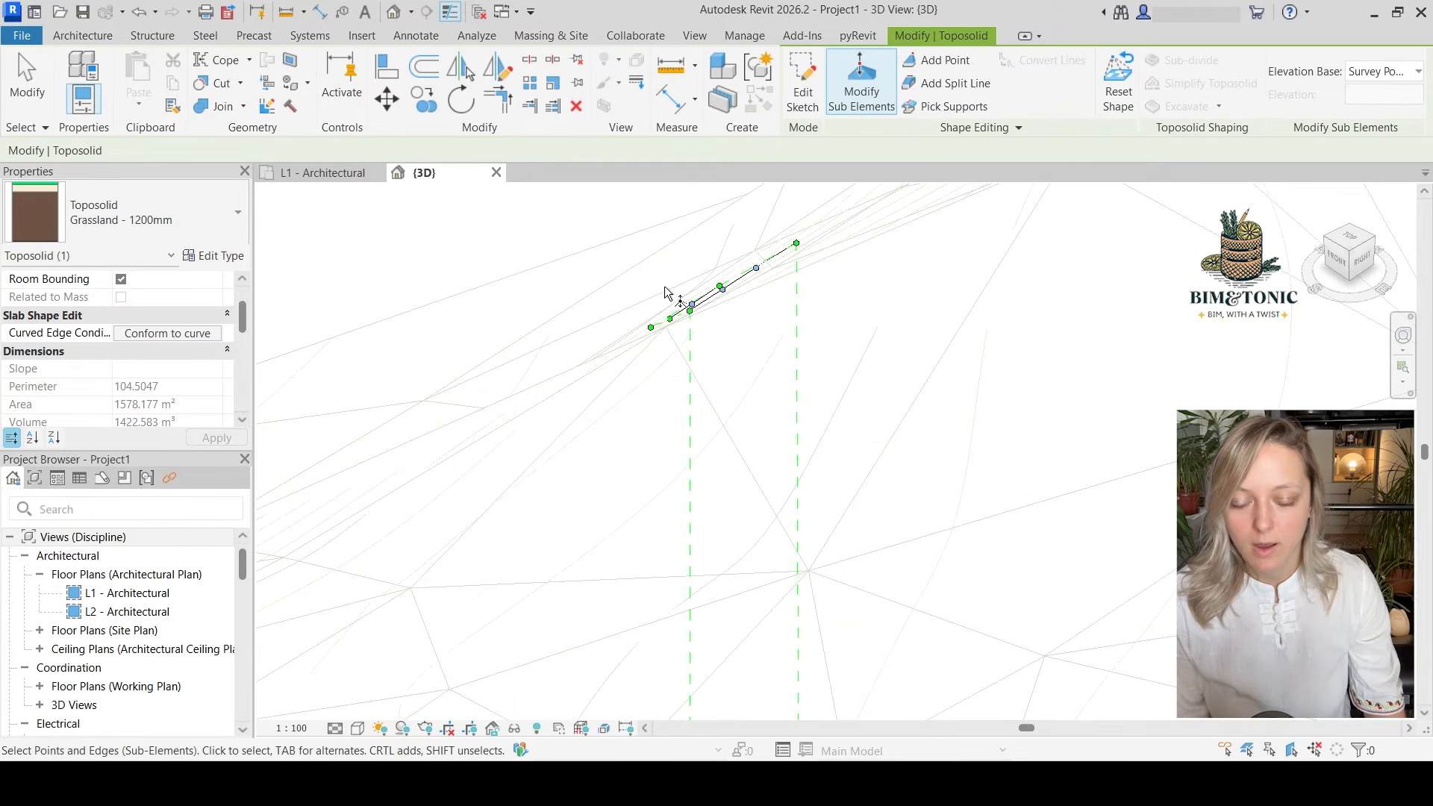
pyautogui.scroll(-4, 634, 485)
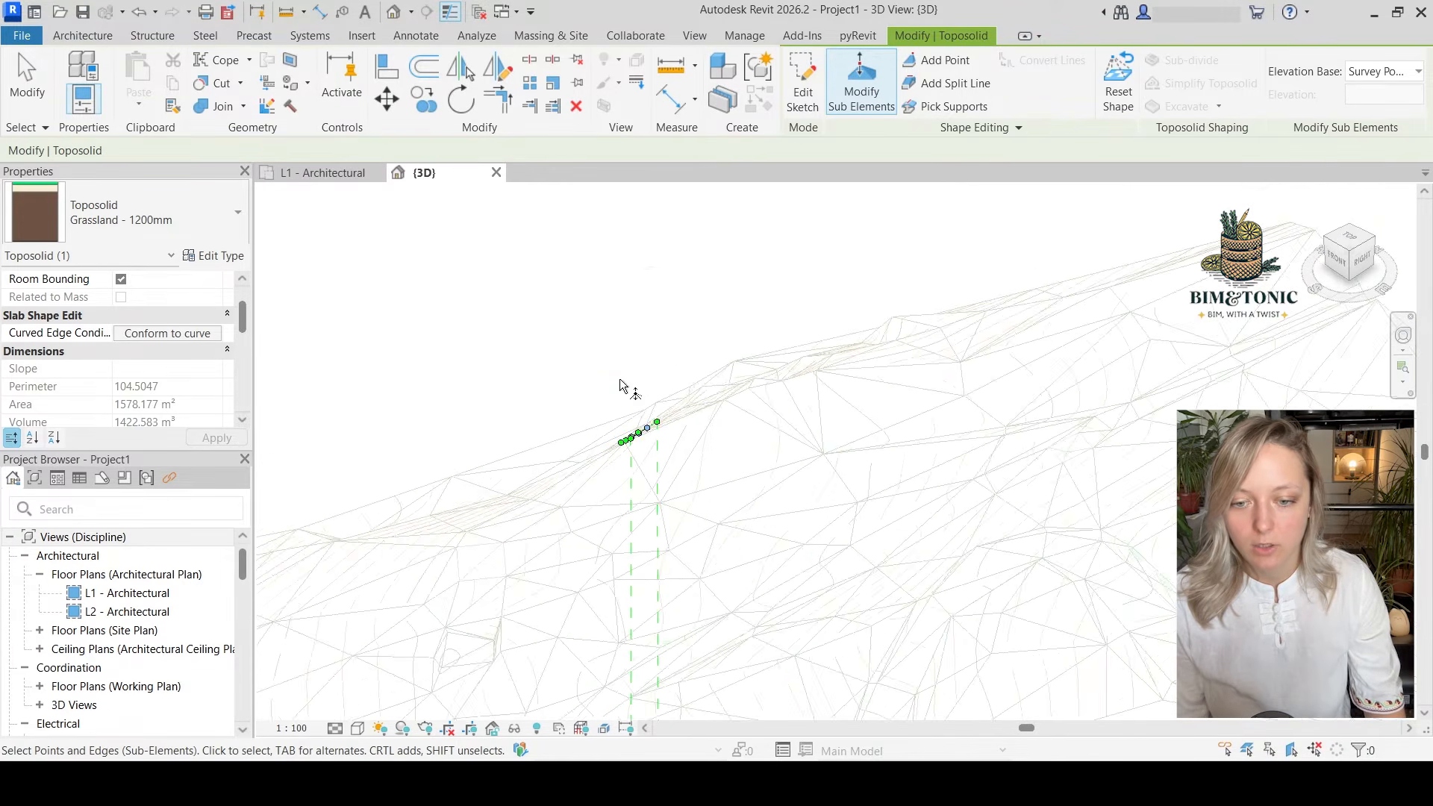
pyautogui.scroll(2, 725, 472)
pyautogui.scroll(-3, 729, 461)
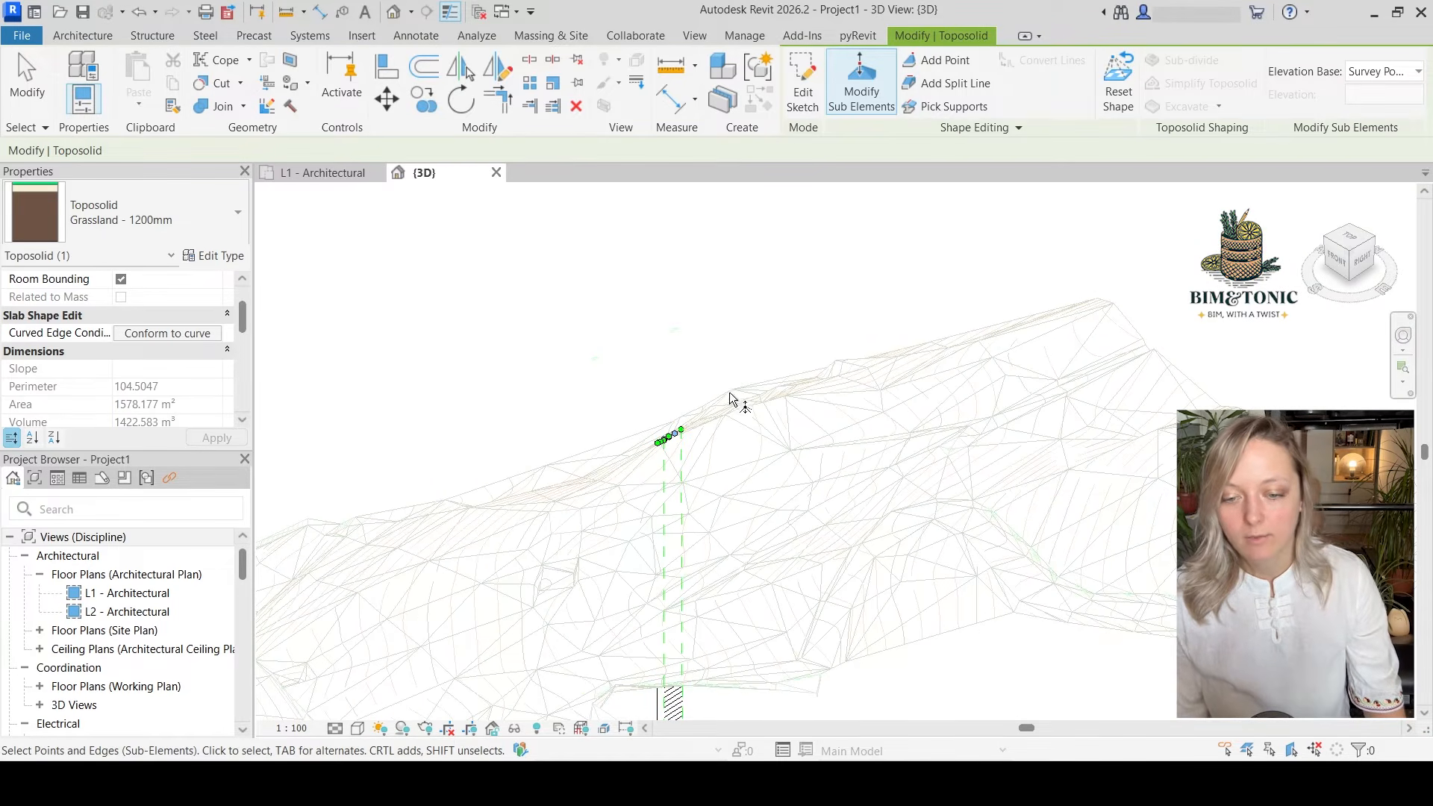
# In the L1 plan, set the five points along the third contour inside corner 7 to an elevation of 330 m
pyautogui.keyDown('shift'); pyautogui.moveTo(630, 697); pyautogui.dragTo(774, 538, button='middle'); pyautogui.keyUp('shift')
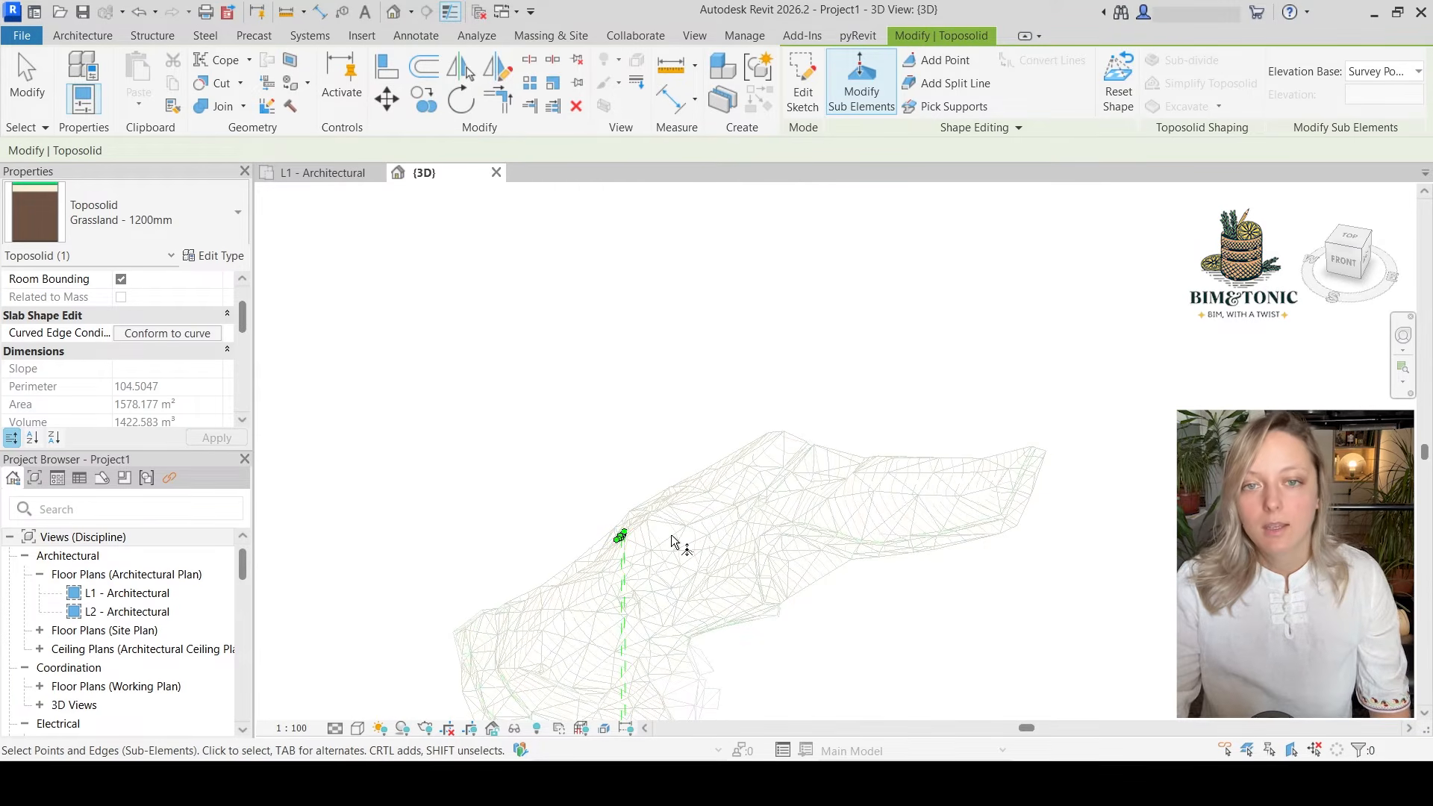
pyautogui.scroll(1, 673, 534)
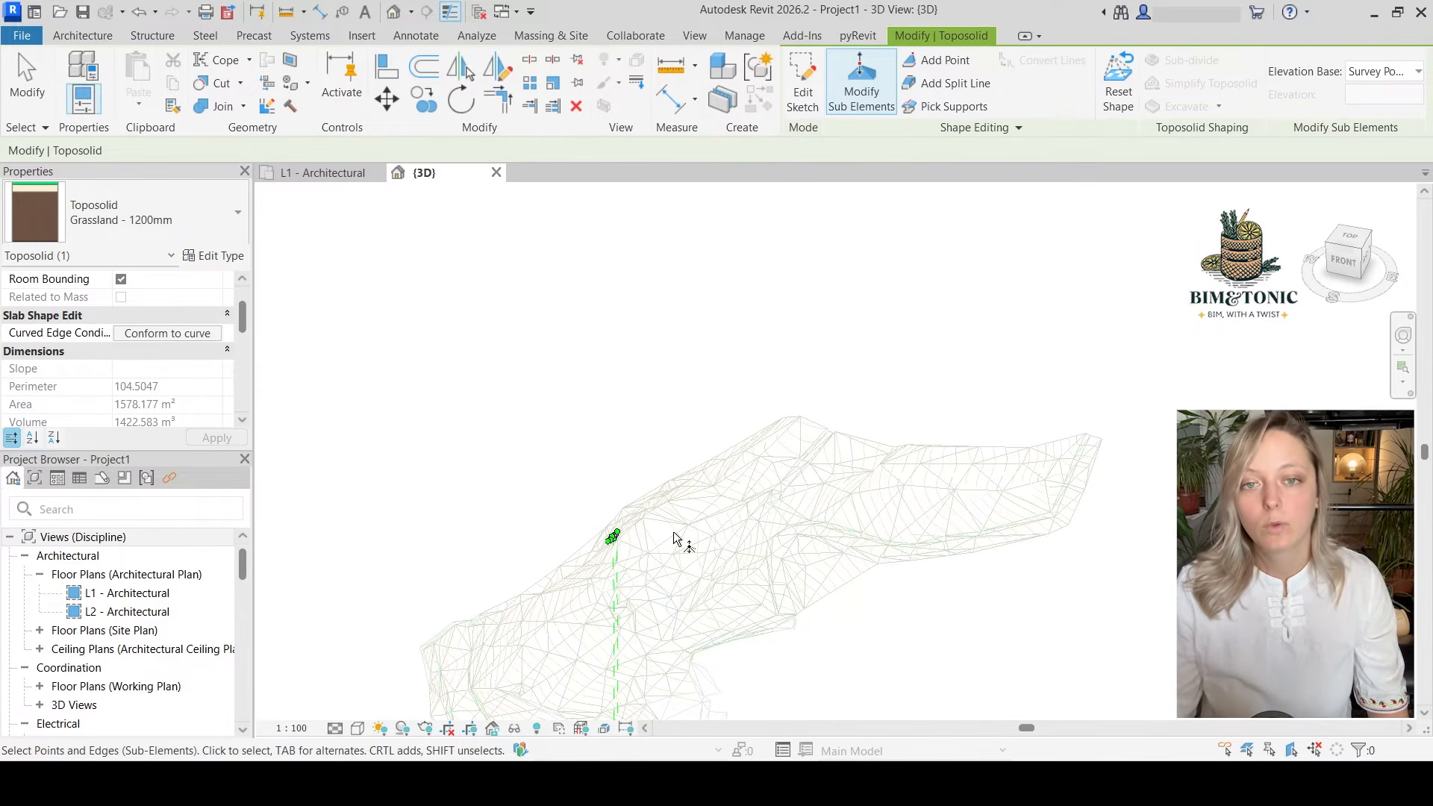
pyautogui.click(332, 173)
pyautogui.scroll(-2, 589, 444)
pyautogui.moveTo(667, 319); pyautogui.dragTo(694, 568)
pyautogui.scroll(-4, 694, 567)
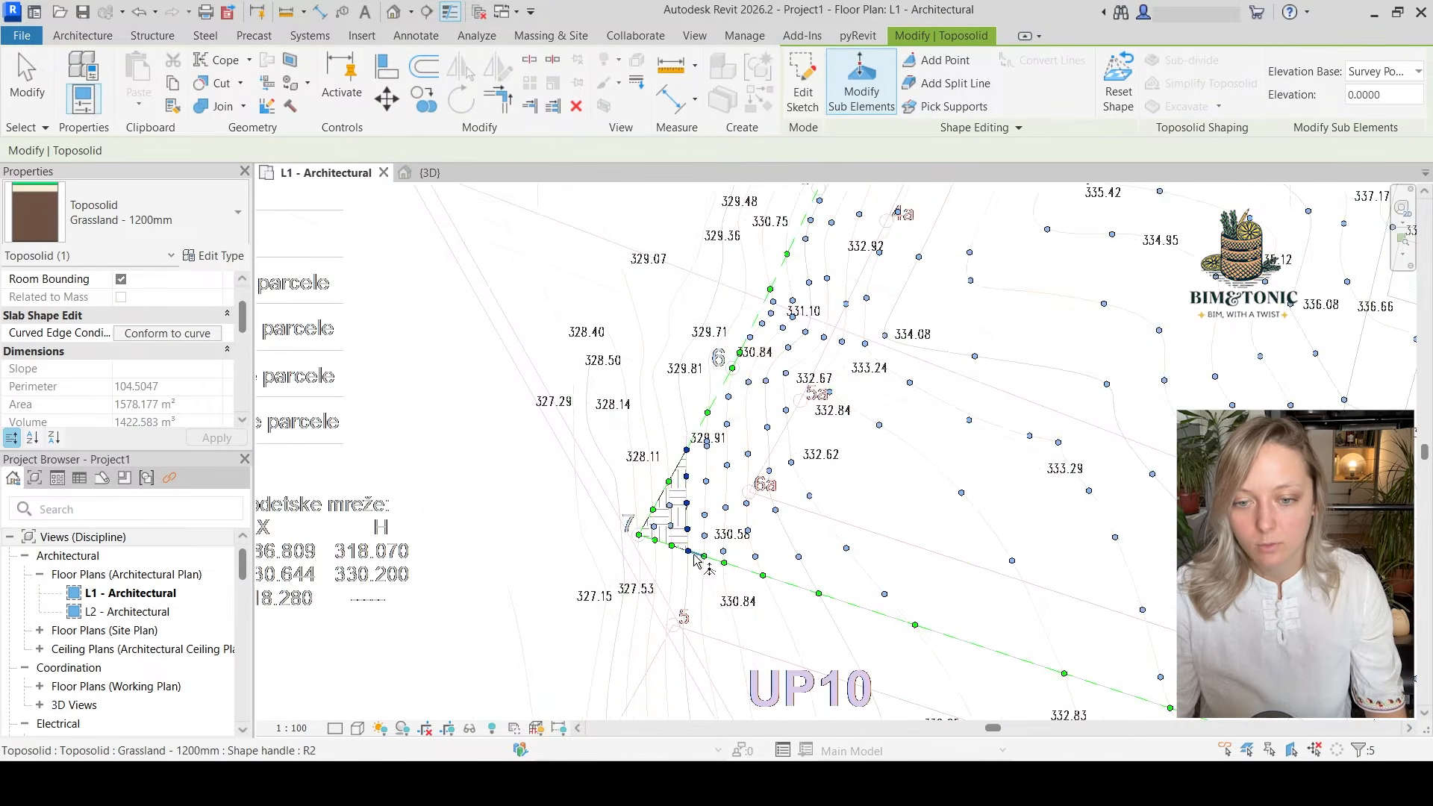
pyautogui.moveTo(708, 584); pyautogui.dragTo(713, 536, button='middle')
pyautogui.scroll(5, 728, 680)
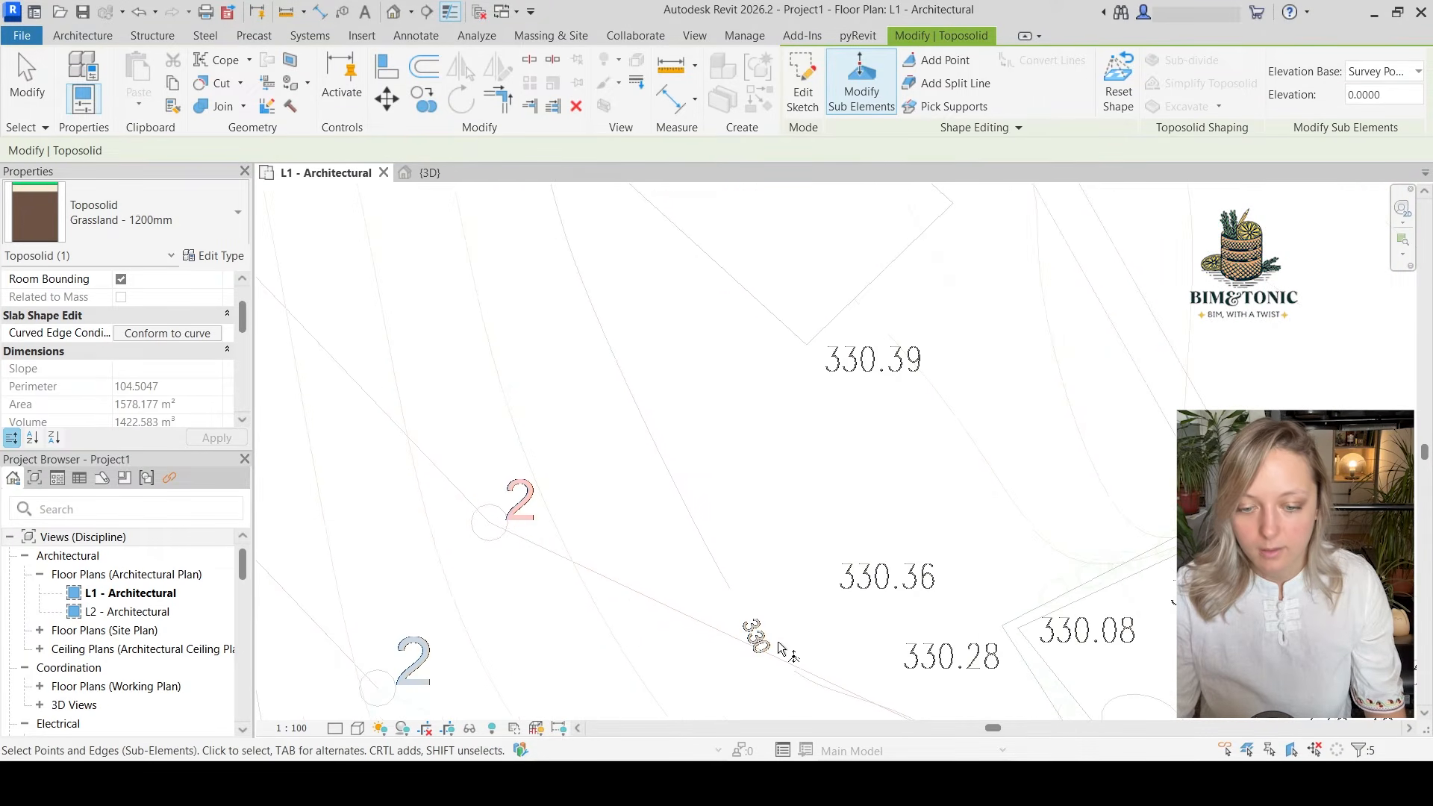
pyautogui.scroll(-6, 801, 621)
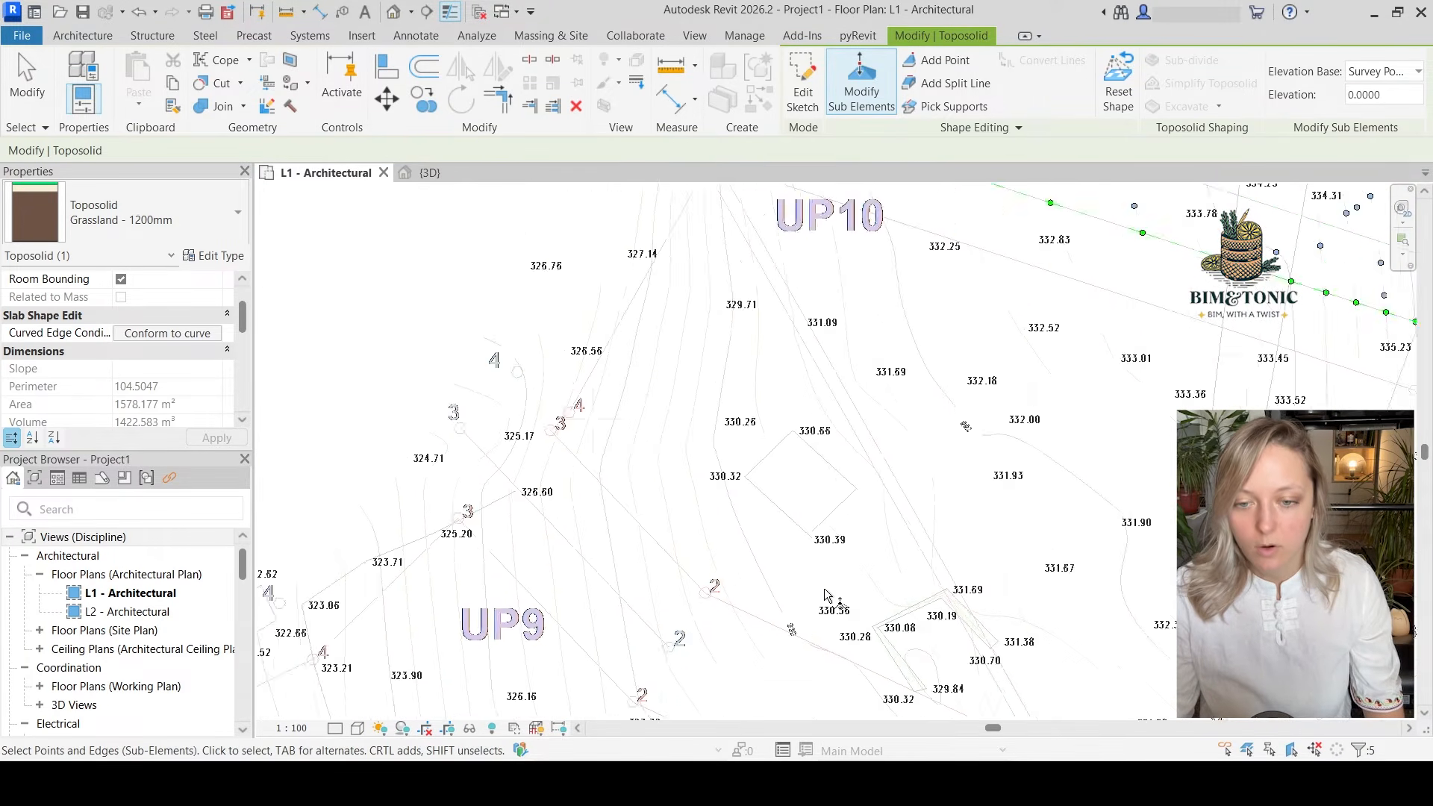
pyautogui.scroll(2, 797, 485)
pyautogui.scroll(4, 797, 485)
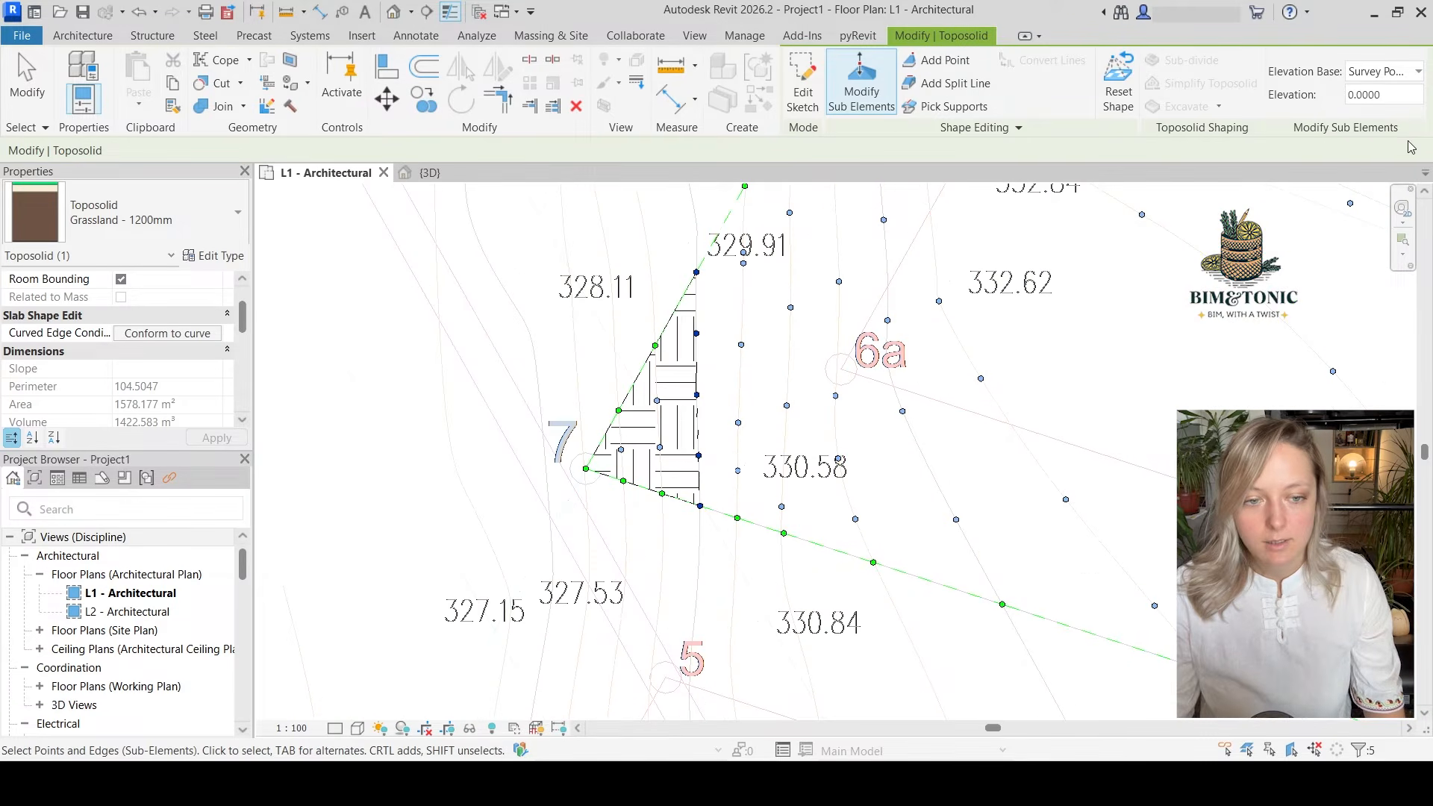
pyautogui.click(1366, 94)
pyautogui.write('330')
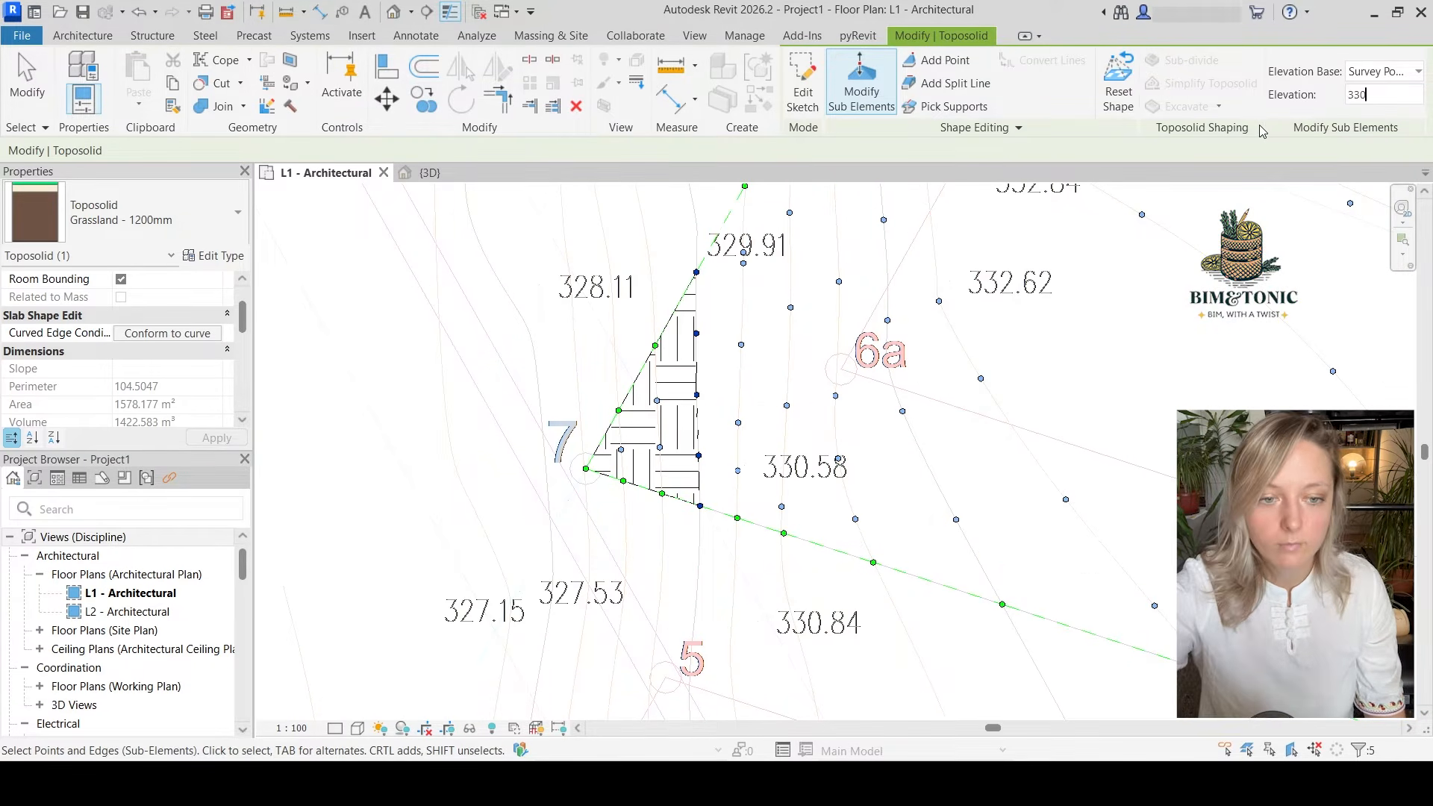
pyautogui.press('Return')
# Select the seven points along the fourth contour inside corner 7 and set their elevation to 330.5 m
pyautogui.scroll(-2, 848, 601)
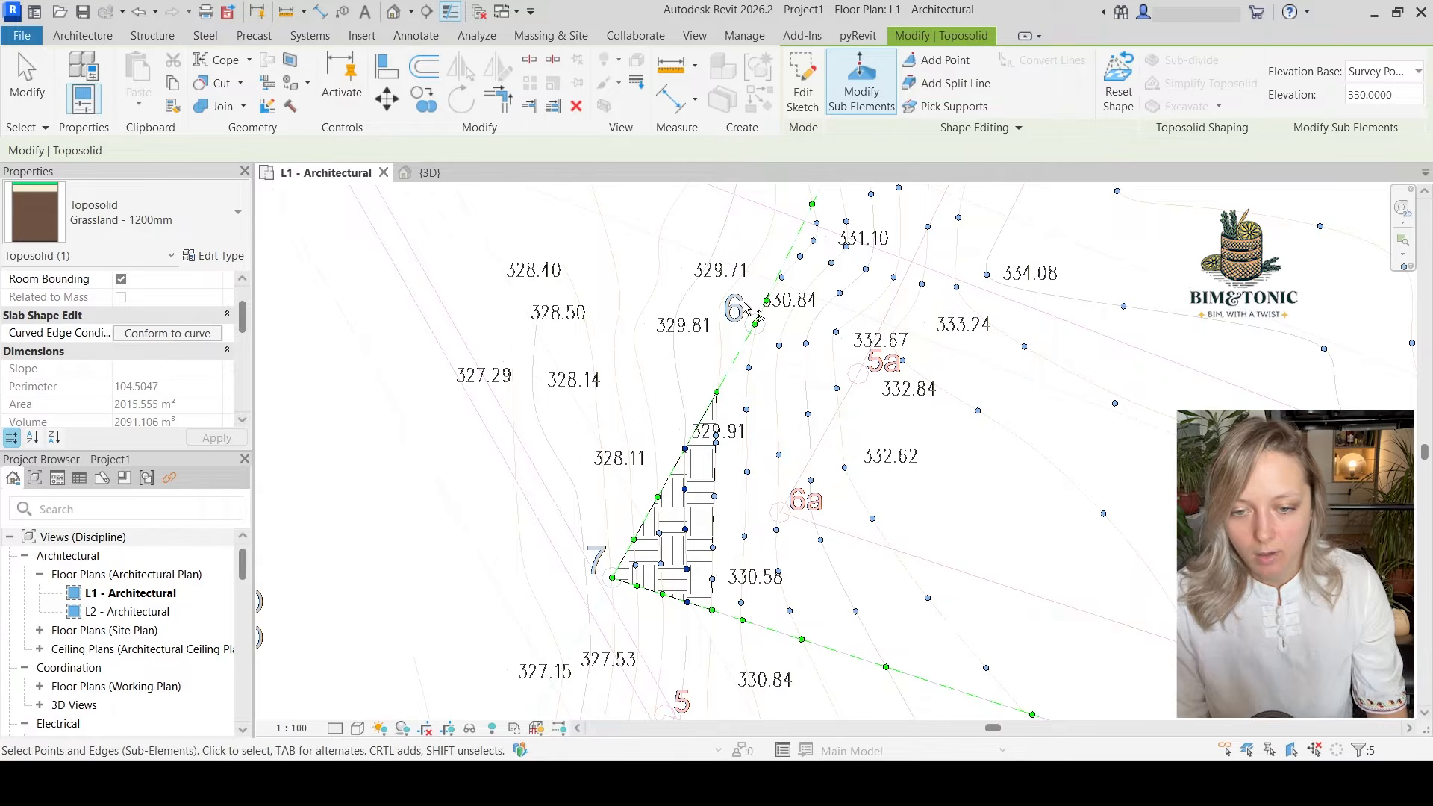
pyautogui.moveTo(739, 300); pyautogui.dragTo(764, 638)
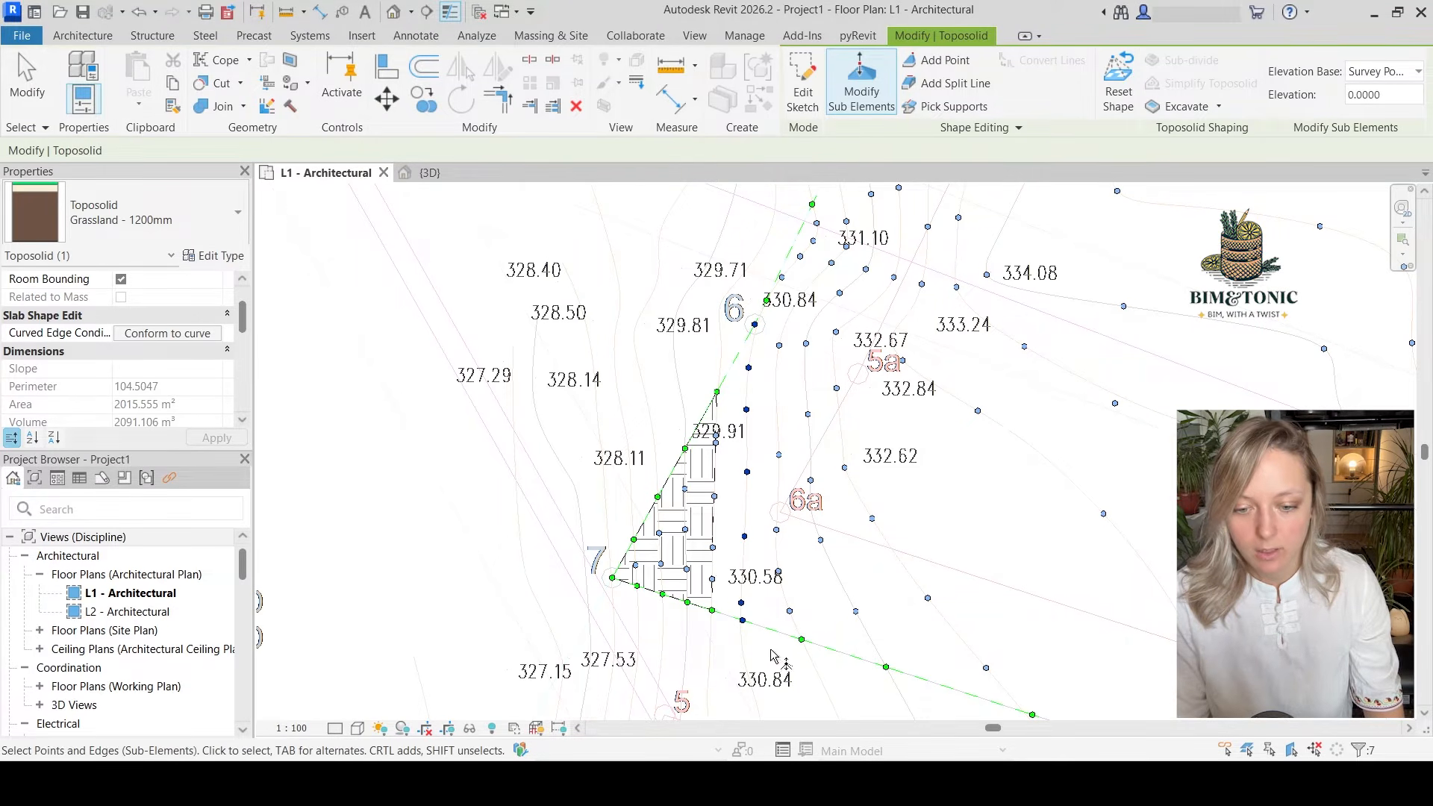
pyautogui.click(1373, 94)
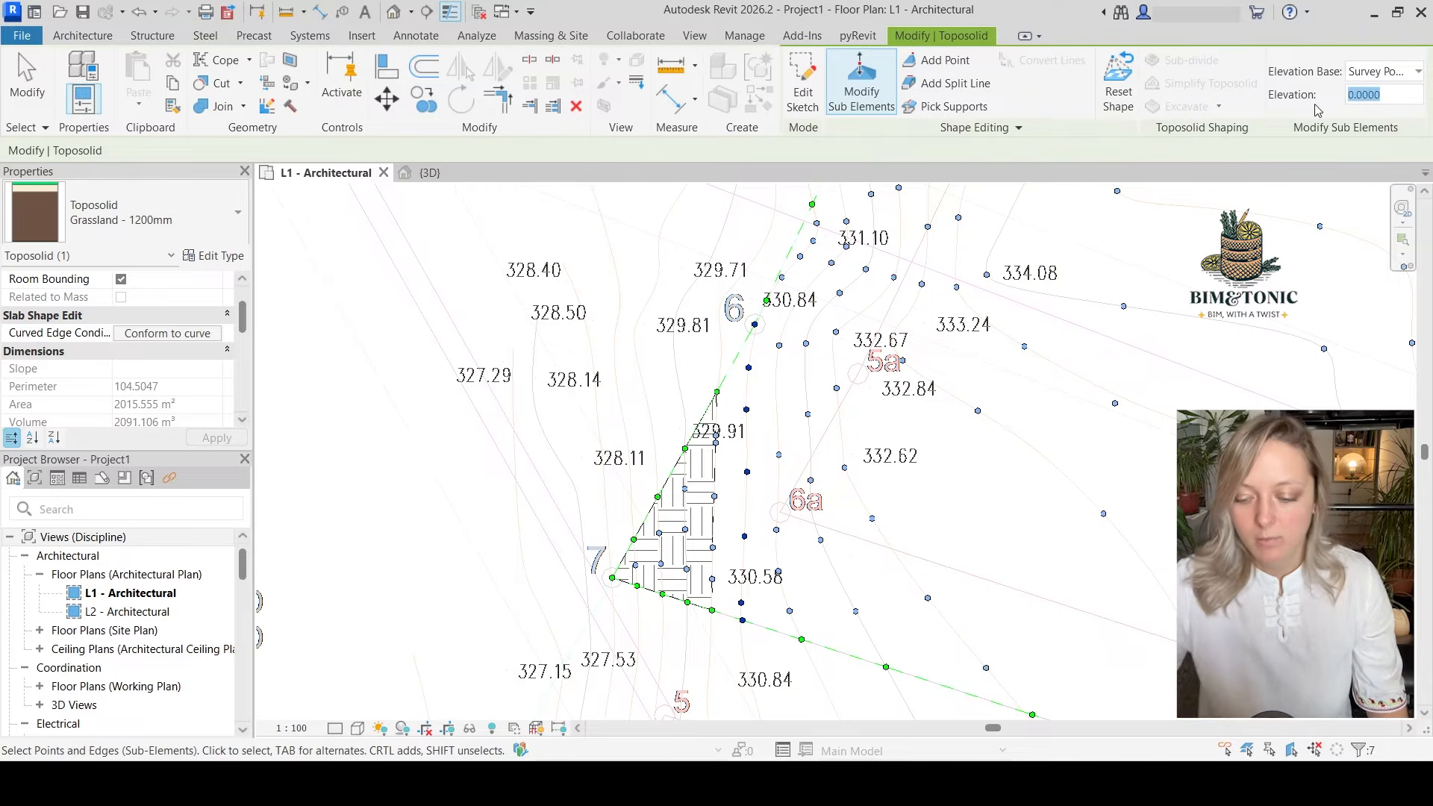
pyautogui.write('330.5')
pyautogui.press('Return')
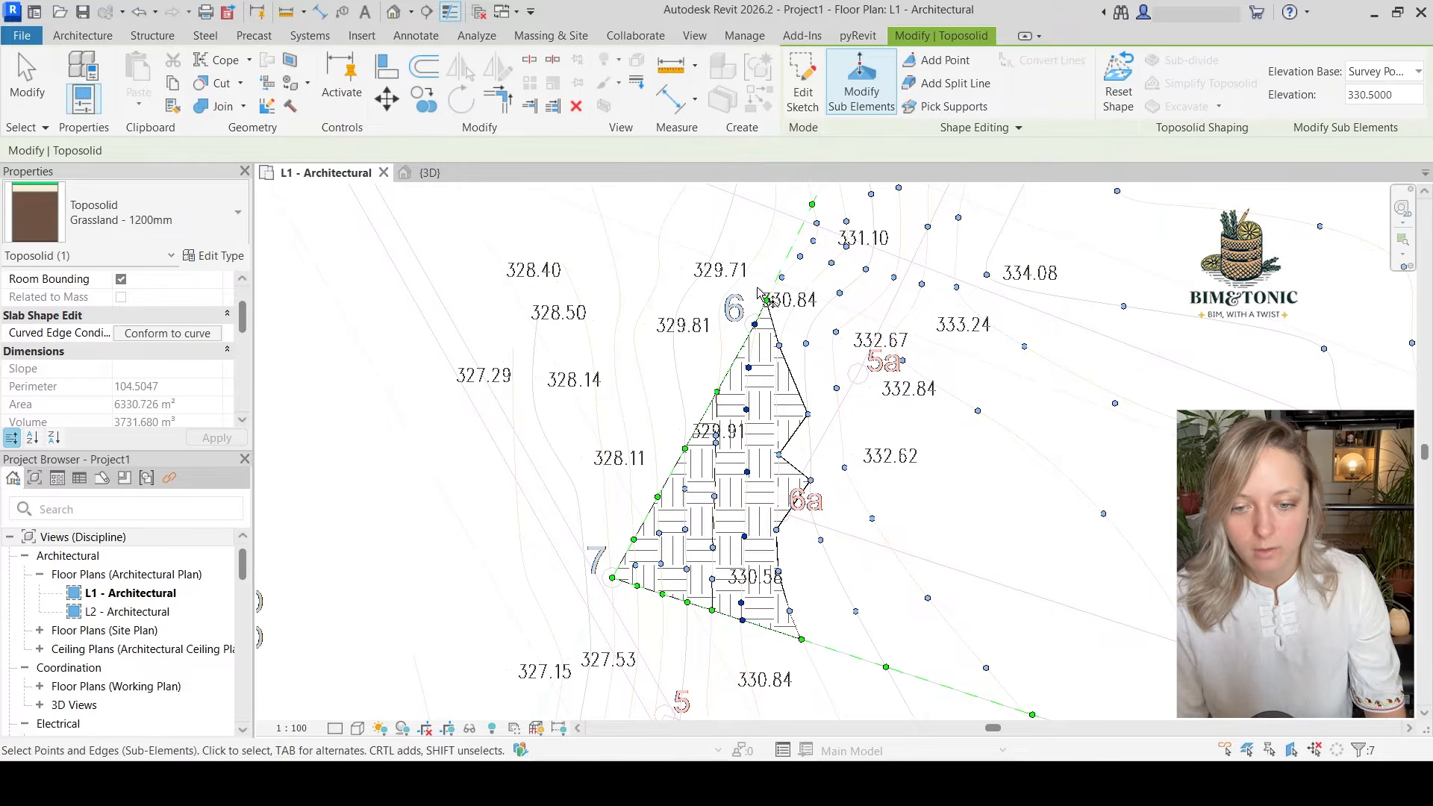
# Select the points along the contour following the 330.5 m one and set their elevation to 331 m
pyautogui.moveTo(756, 288); pyautogui.dragTo(784, 362)
pyautogui.keyDown('ctrl'); pyautogui.moveTo(767, 440); pyautogui.dragTo(791, 466); pyautogui.keyUp('ctrl')
pyautogui.keyDown('ctrl'); pyautogui.moveTo(767, 518); pyautogui.dragTo(813, 653); pyautogui.keyUp('ctrl')
pyautogui.moveTo(1393, 95); pyautogui.dragTo(1304, 116)
pyautogui.write('331')
pyautogui.moveTo(701, 671); pyautogui.dragTo(701, 675)
pyautogui.write('330')
pyautogui.moveTo(1380, 96); pyautogui.dragTo(1307, 98)
pyautogui.press('Return')
pyautogui.write('331')
pyautogui.press('Return')
# Raise the points on the 332 m contour to 332 m and those on the 332.5 m contour to 332.5 m
pyautogui.write('332')
pyautogui.press('Return')
pyautogui.moveTo(821, 672); pyautogui.dragTo(877, 321, button='middle')
pyautogui.scroll(3, 854, 394)
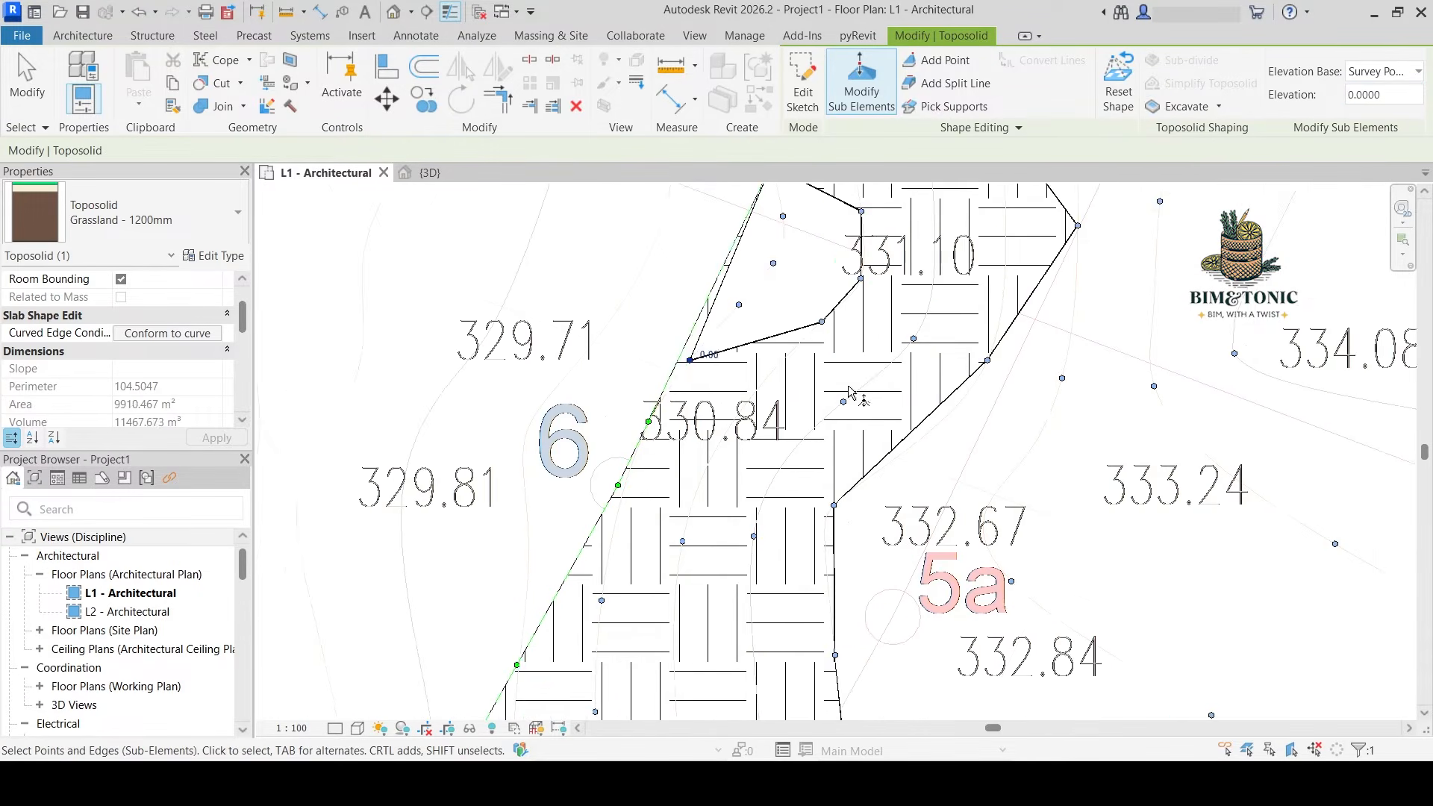
pyautogui.moveTo(854, 393); pyautogui.dragTo(927, 349, button='middle')
pyautogui.scroll(-2, 971, 388)
pyautogui.moveTo(1184, 694); pyautogui.dragTo(1328, 366, button='middle')
pyautogui.scroll(-1, 970, 358)
pyautogui.keyDown('ctrl'); pyautogui.moveTo(953, 365); pyautogui.dragTo(979, 407); pyautogui.keyUp('ctrl')
pyautogui.write('332.5')
pyautogui.press('Return')
# Select the points of the next two contours and set their elevations to 333 m and 333.5 m
pyautogui.scroll(-3, 971, 418)
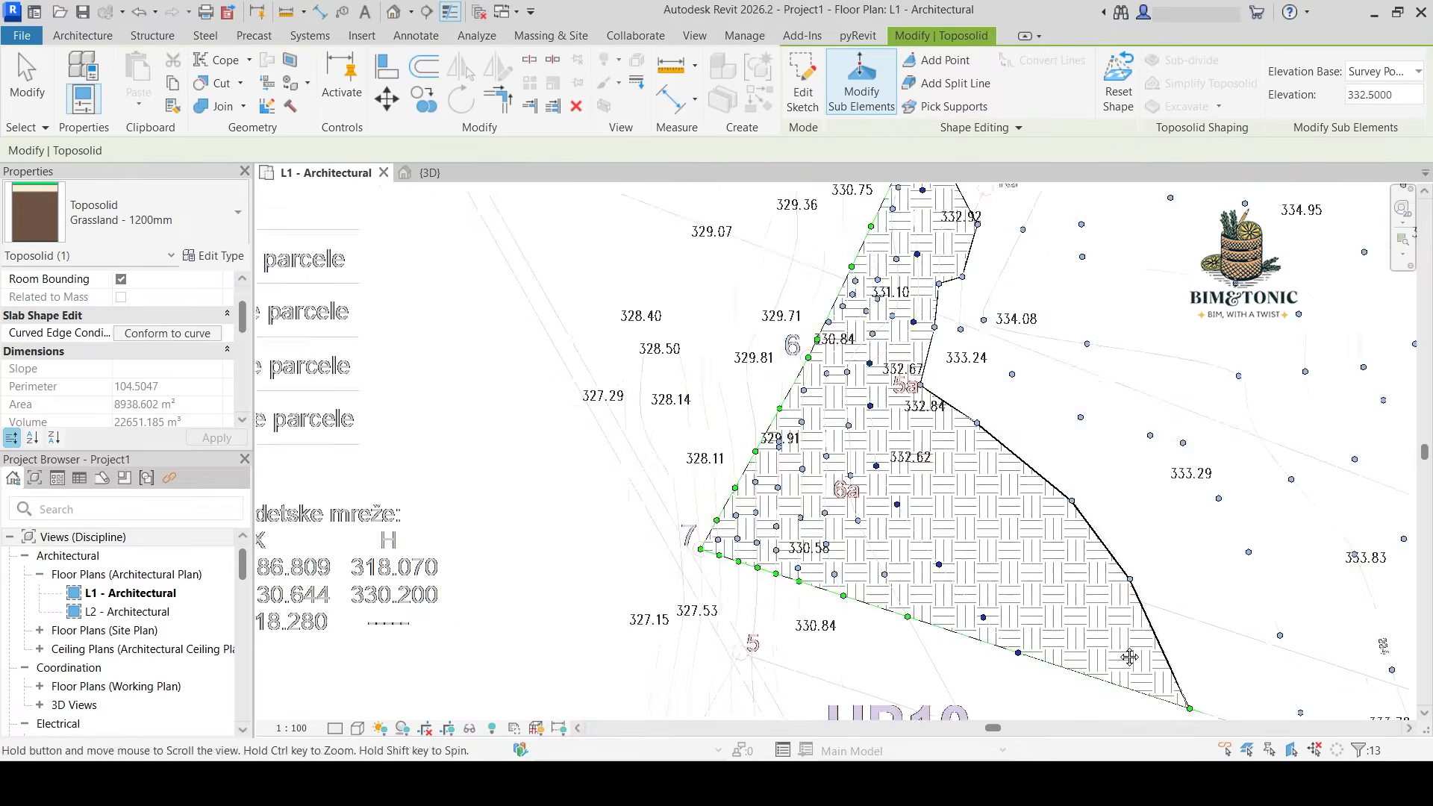
pyautogui.moveTo(1030, 314); pyautogui.dragTo(992, 579, button='middle')
pyautogui.write('333')
pyautogui.press('Return')
pyautogui.keyDown('ctrl'); pyautogui.moveTo(806, 521); pyautogui.dragTo(832, 556); pyautogui.keyUp('ctrl')
pyautogui.scroll(-2, 832, 556)
pyautogui.write('333.5')
pyautogui.press('Return')
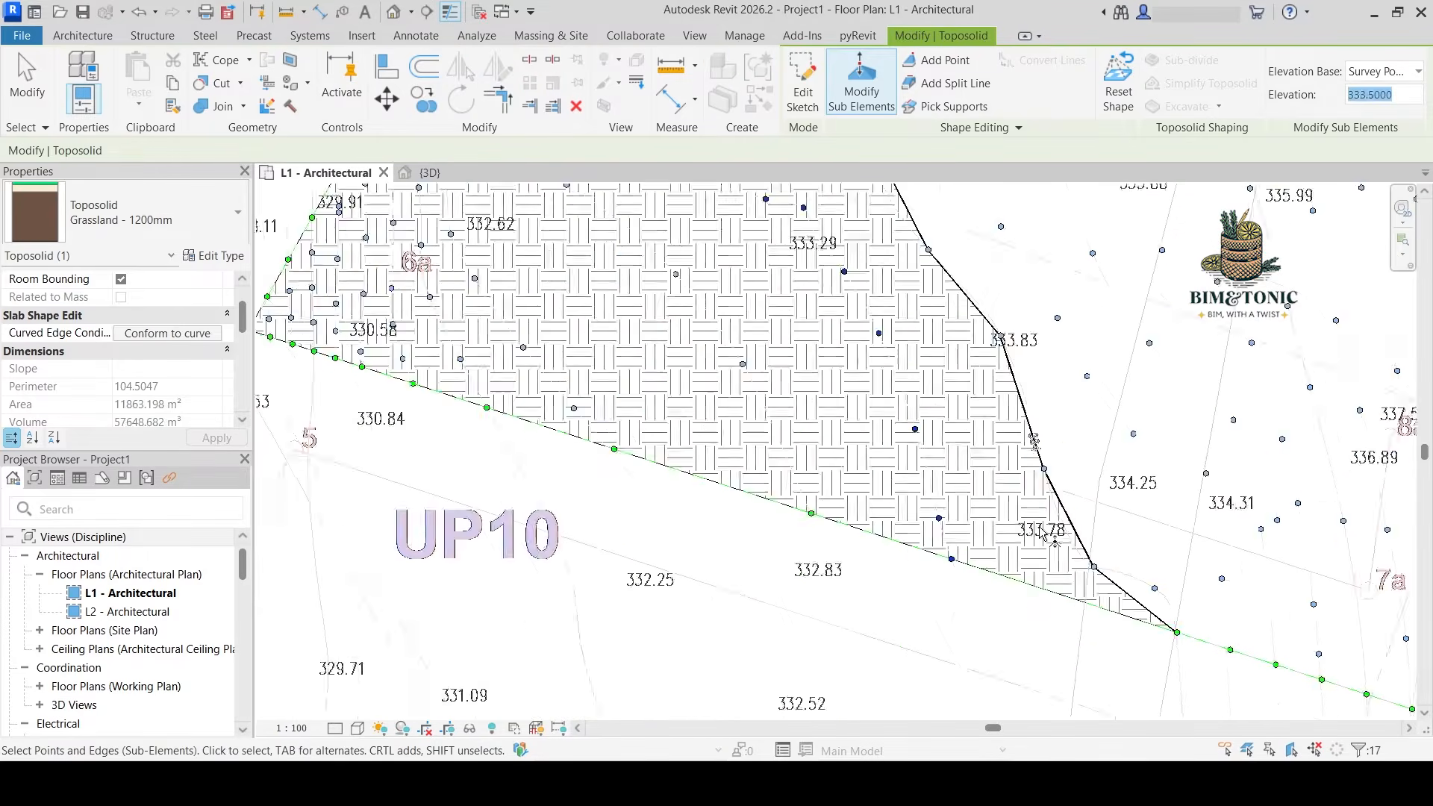
# Set the points along the contour labelled 334 to 334 m and those on the following contour to 334.5 m
pyautogui.moveTo(646, 224); pyautogui.dragTo(831, 403, button='middle')
pyautogui.write('334')
pyautogui.press('Return')
pyautogui.moveTo(1100, 582); pyautogui.dragTo(970, 246, button='middle')
pyautogui.keyDown('ctrl'); pyautogui.moveTo(1041, 583); pyautogui.dragTo(1070, 613); pyautogui.keyUp('ctrl')
pyautogui.write('334.5')
pyautogui.press('Return')
# Select the points along the contour beyond the 334.5 m one and exit the toposolid's point editing
pyautogui.scroll(1, 905, 342)
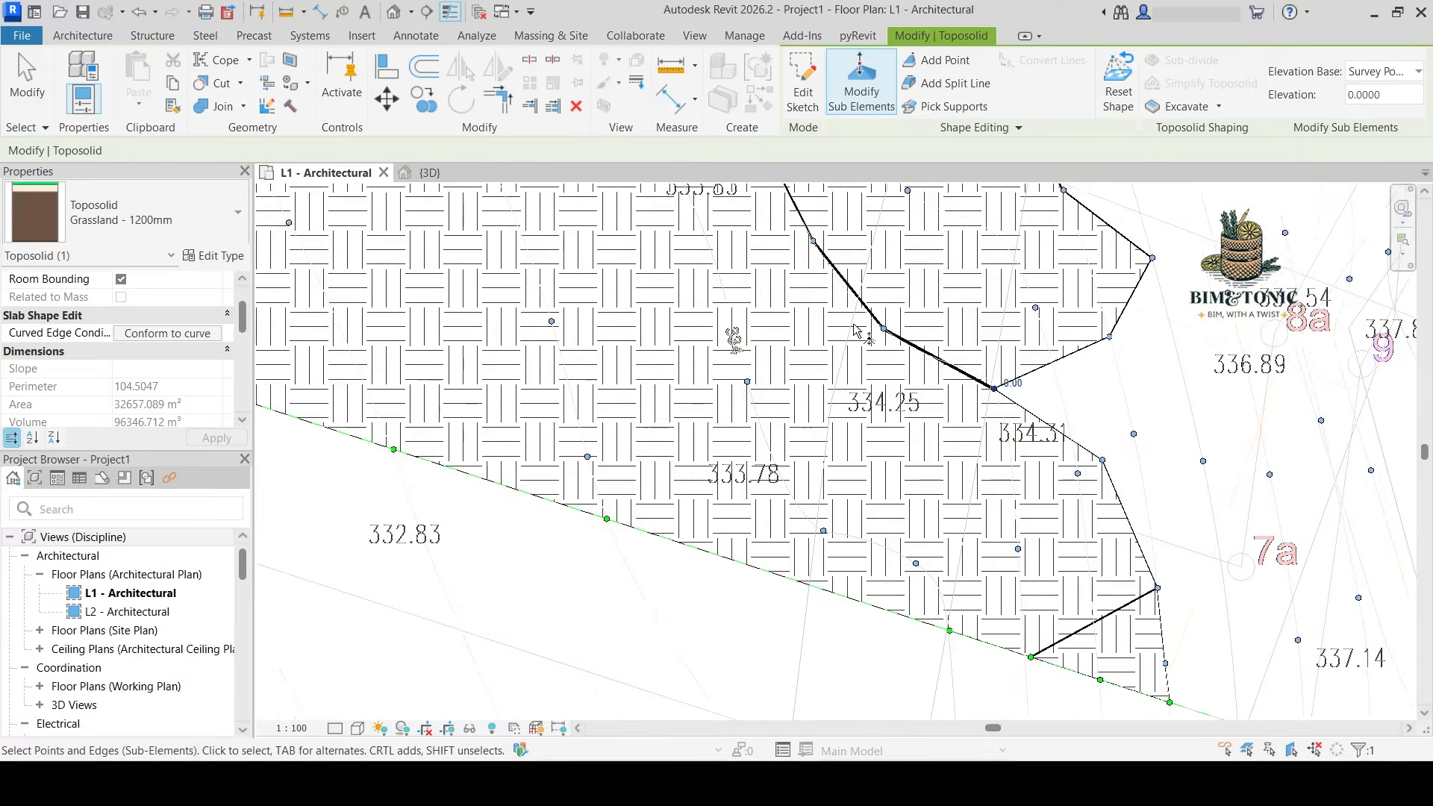
pyautogui.scroll(-1, 993, 627)
pyautogui.moveTo(821, 261); pyautogui.dragTo(829, 642, button='middle')
pyautogui.moveTo(595, 326); pyautogui.dragTo(650, 609, button='middle')
pyautogui.press('Escape')
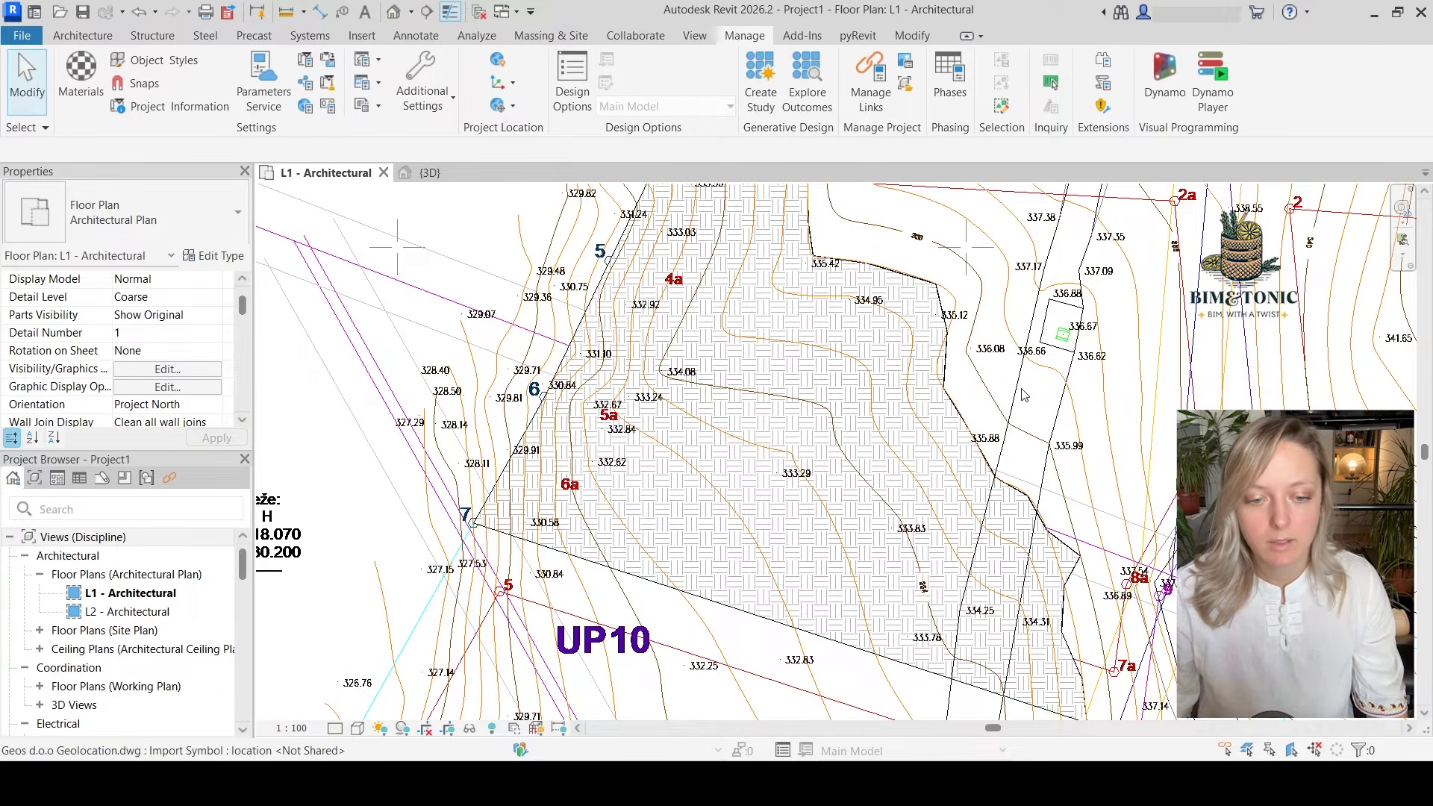
# Query the long path edge line beside label 336.66 in the imported DWG to identify its layer
pyautogui.scroll(-3, 1045, 440)
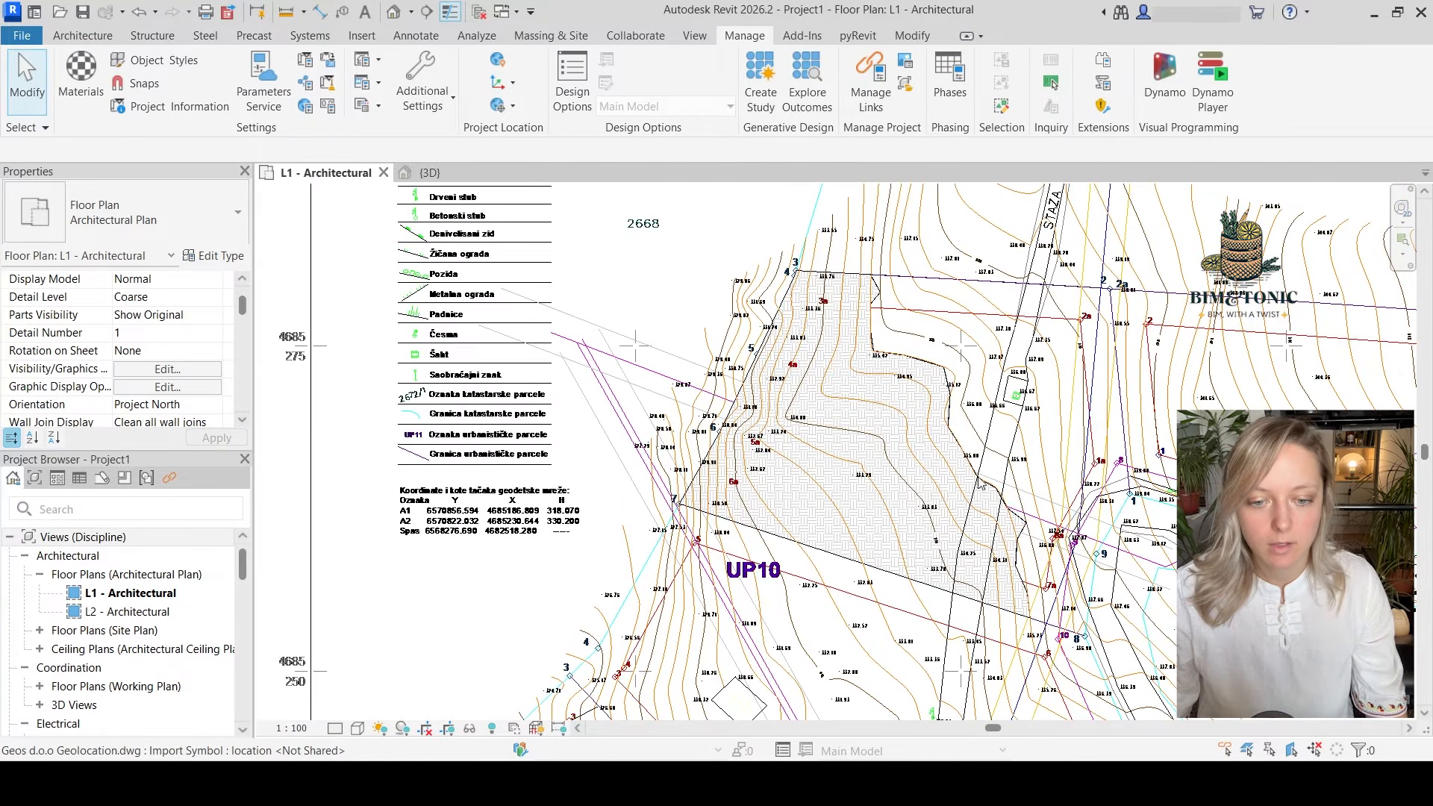
pyautogui.scroll(4, 994, 508)
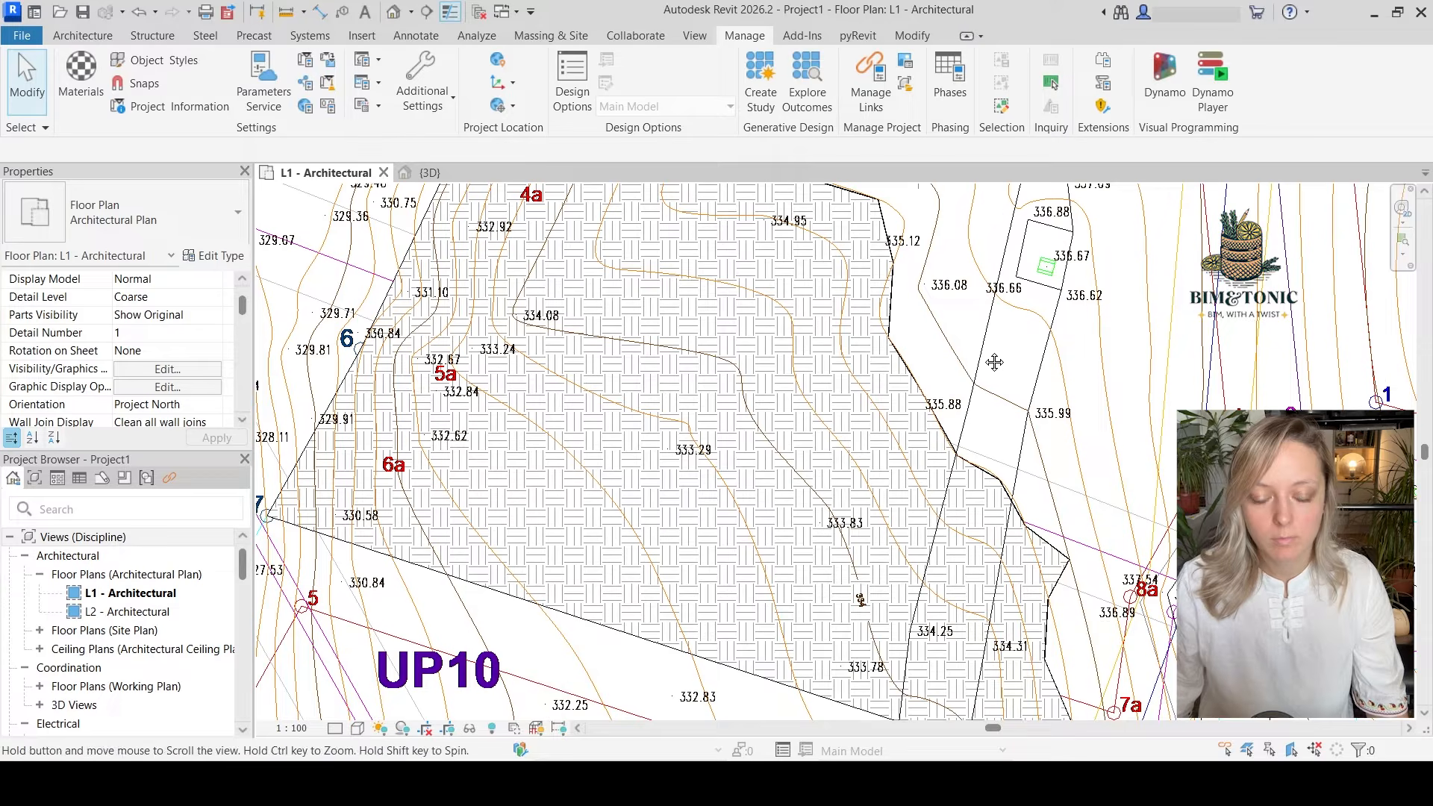
pyautogui.moveTo(989, 348); pyautogui.dragTo(967, 475, button='middle')
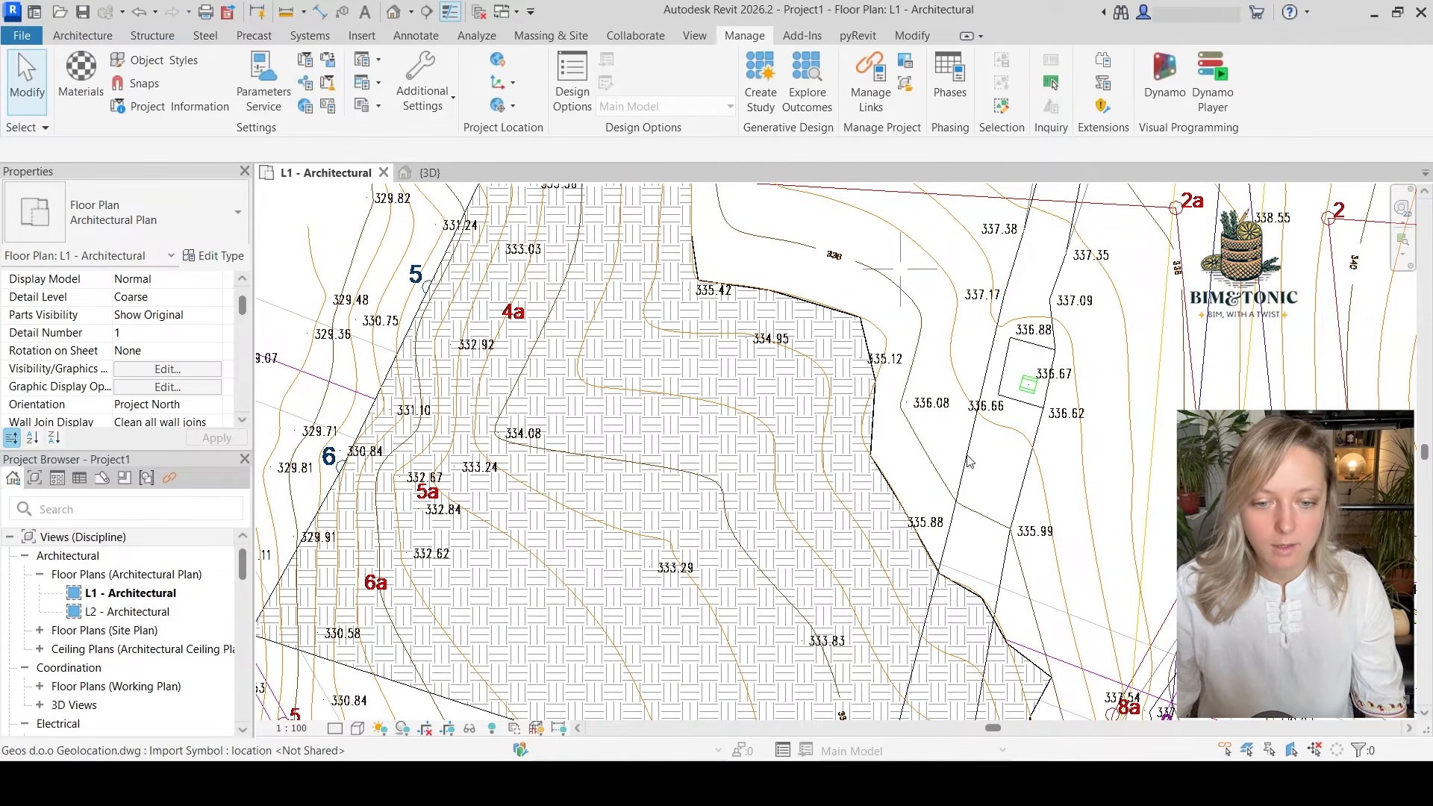
pyautogui.moveTo(968, 461); pyautogui.dragTo(975, 522, button='middle')
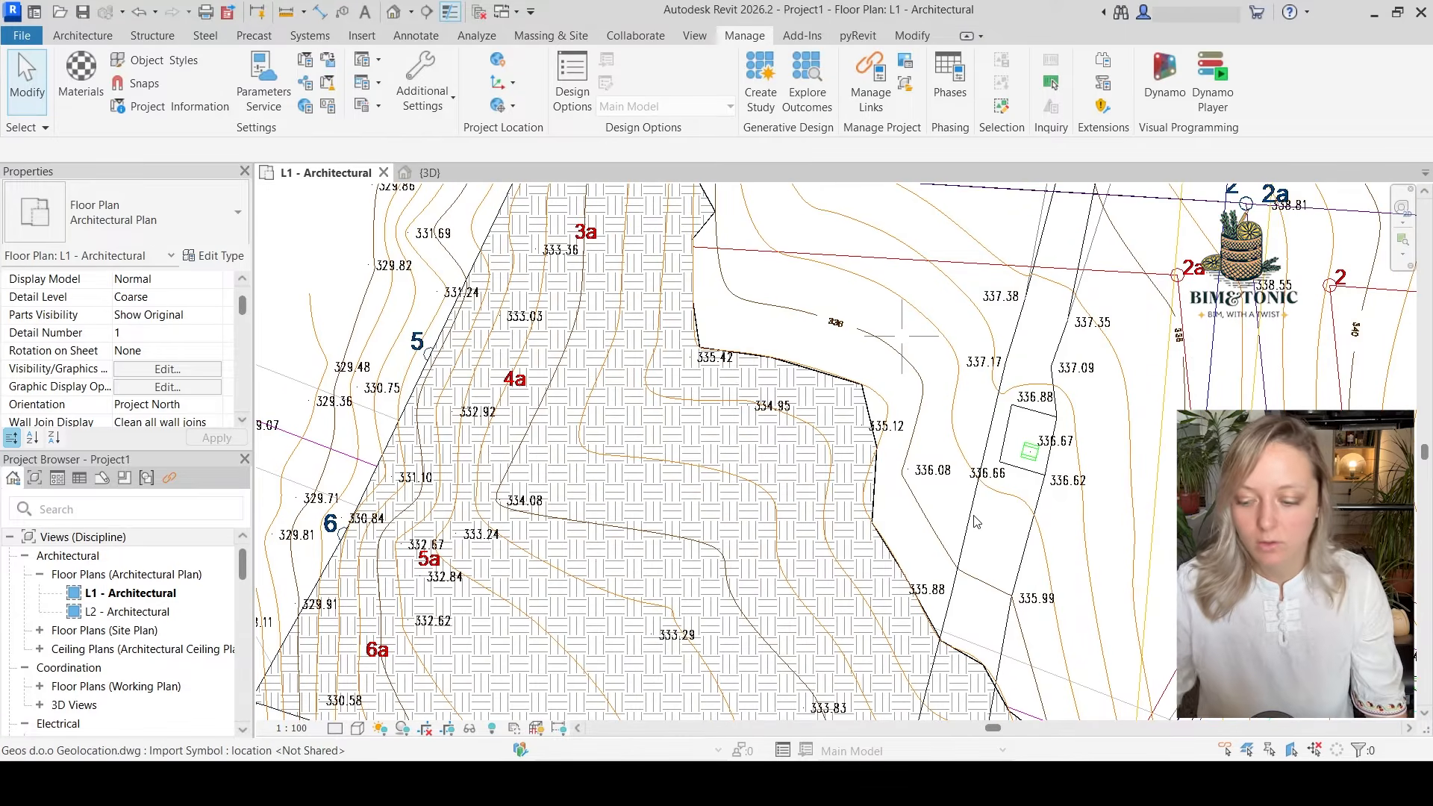
pyautogui.click(972, 524)
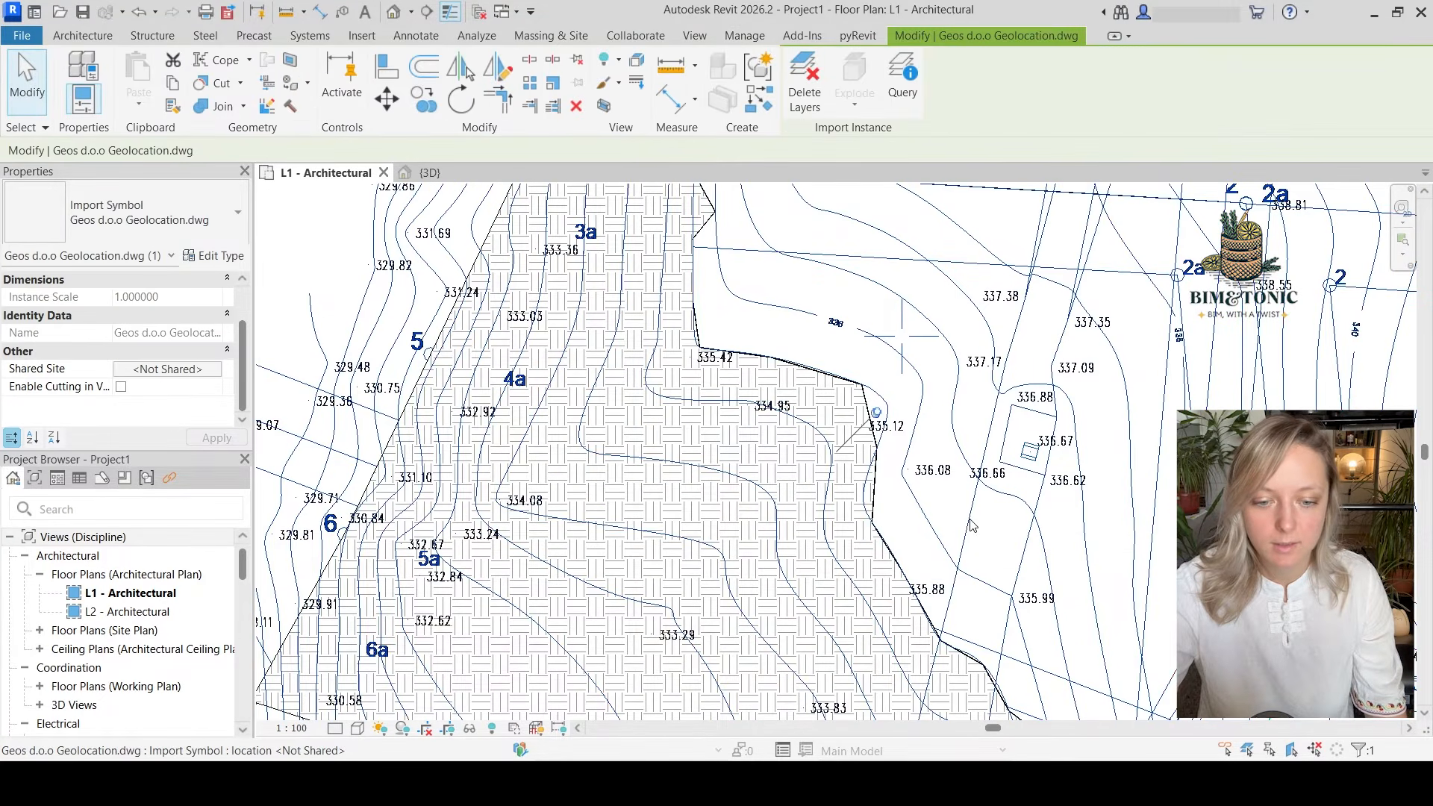
pyautogui.click(897, 81)
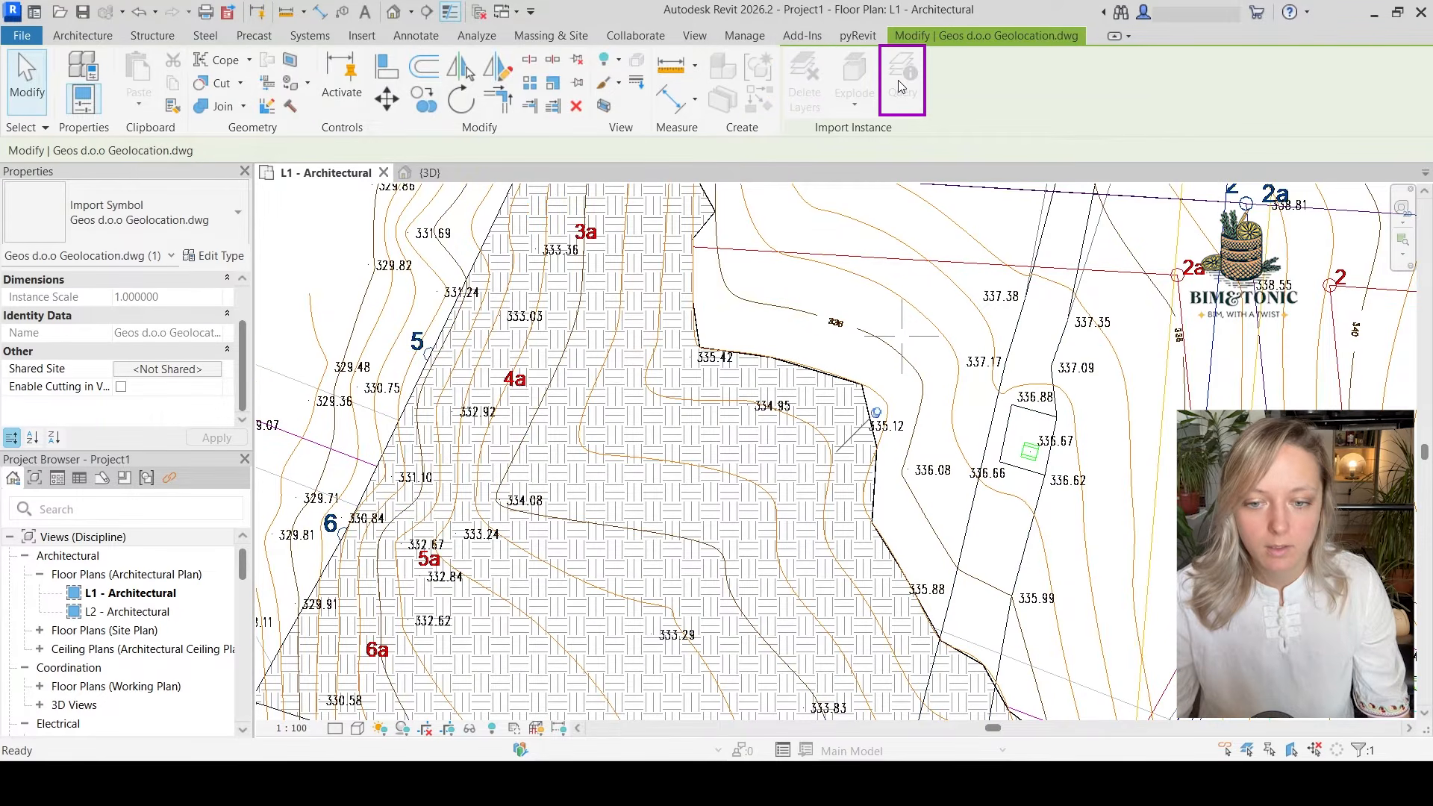
pyautogui.click(967, 533)
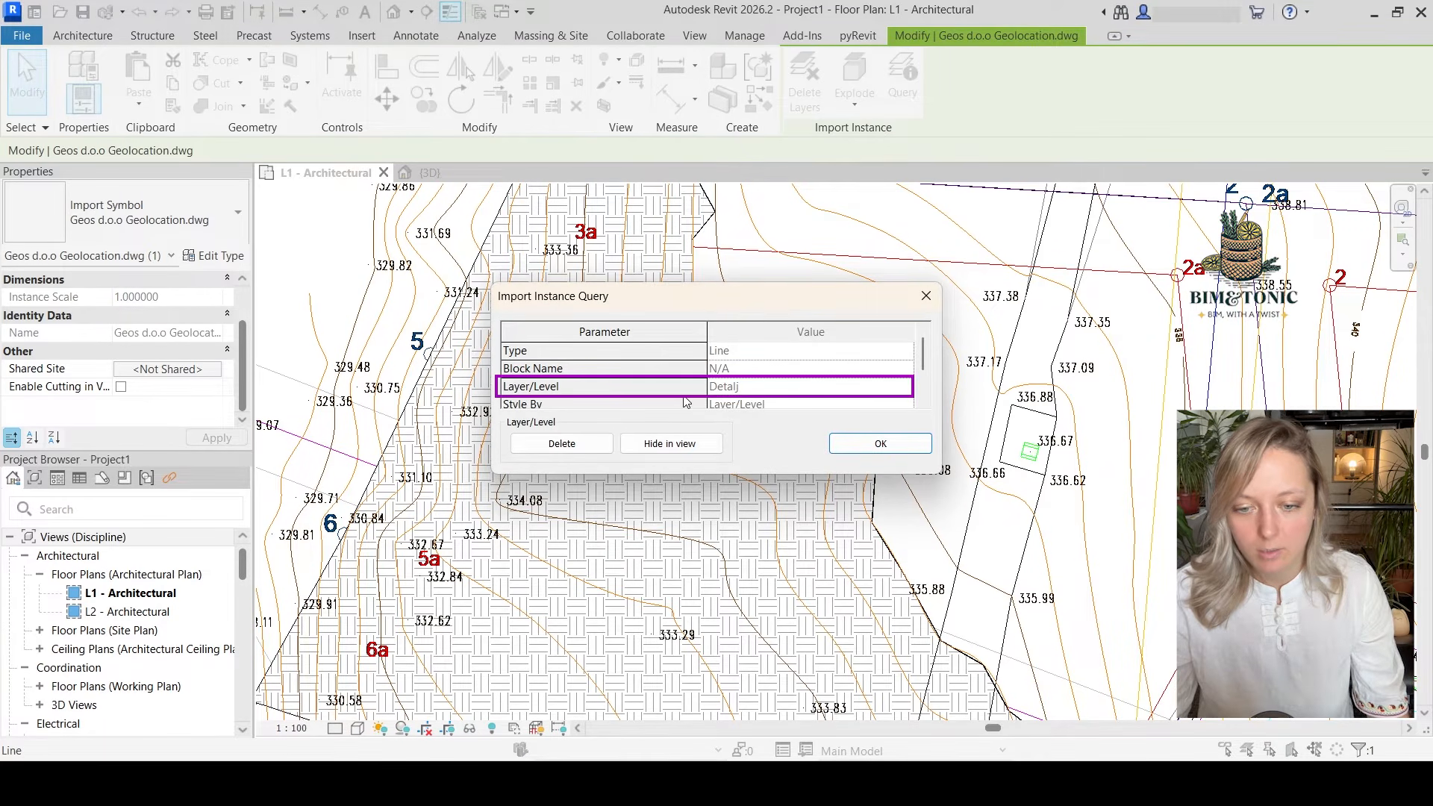
pyautogui.click(883, 447)
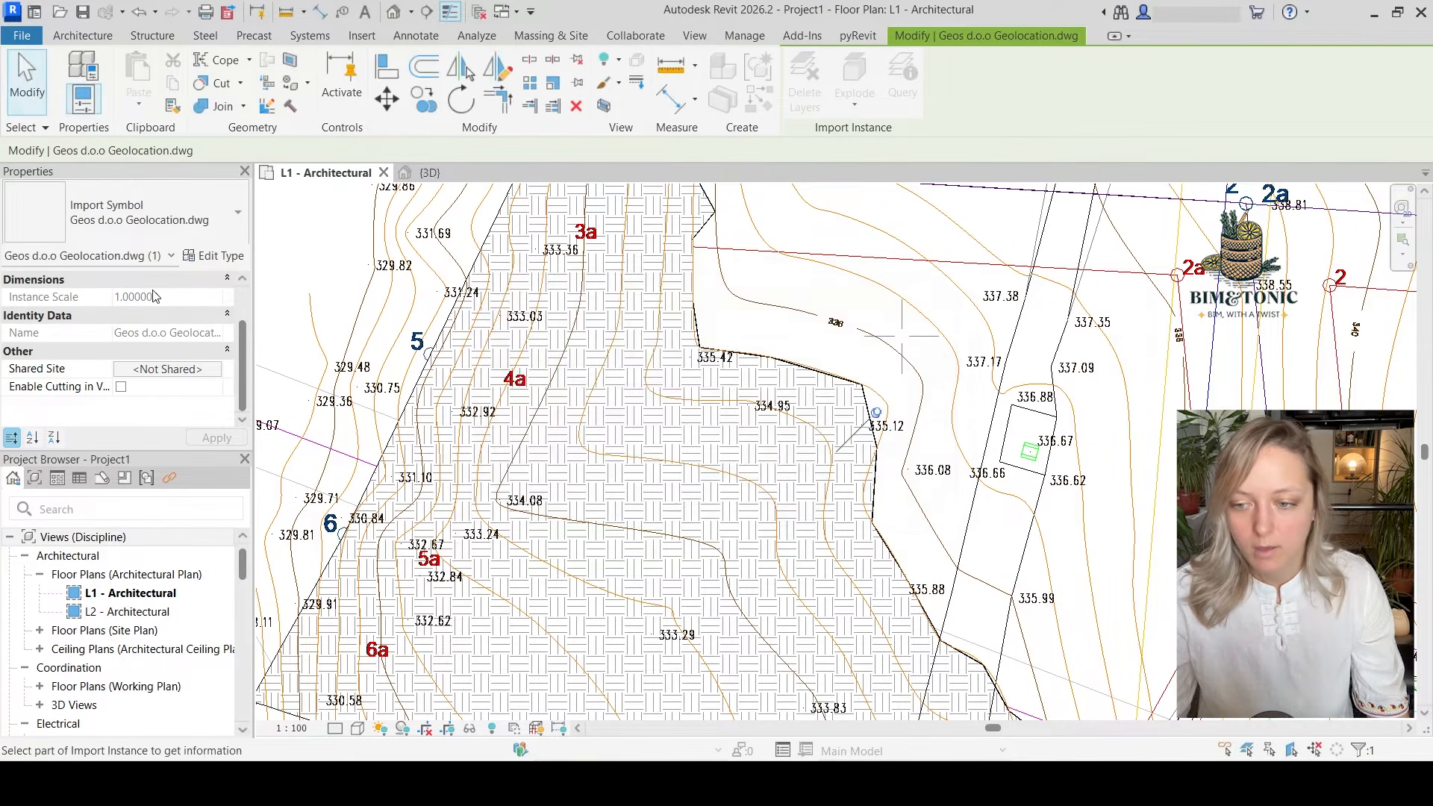
pyautogui.click(27, 80)
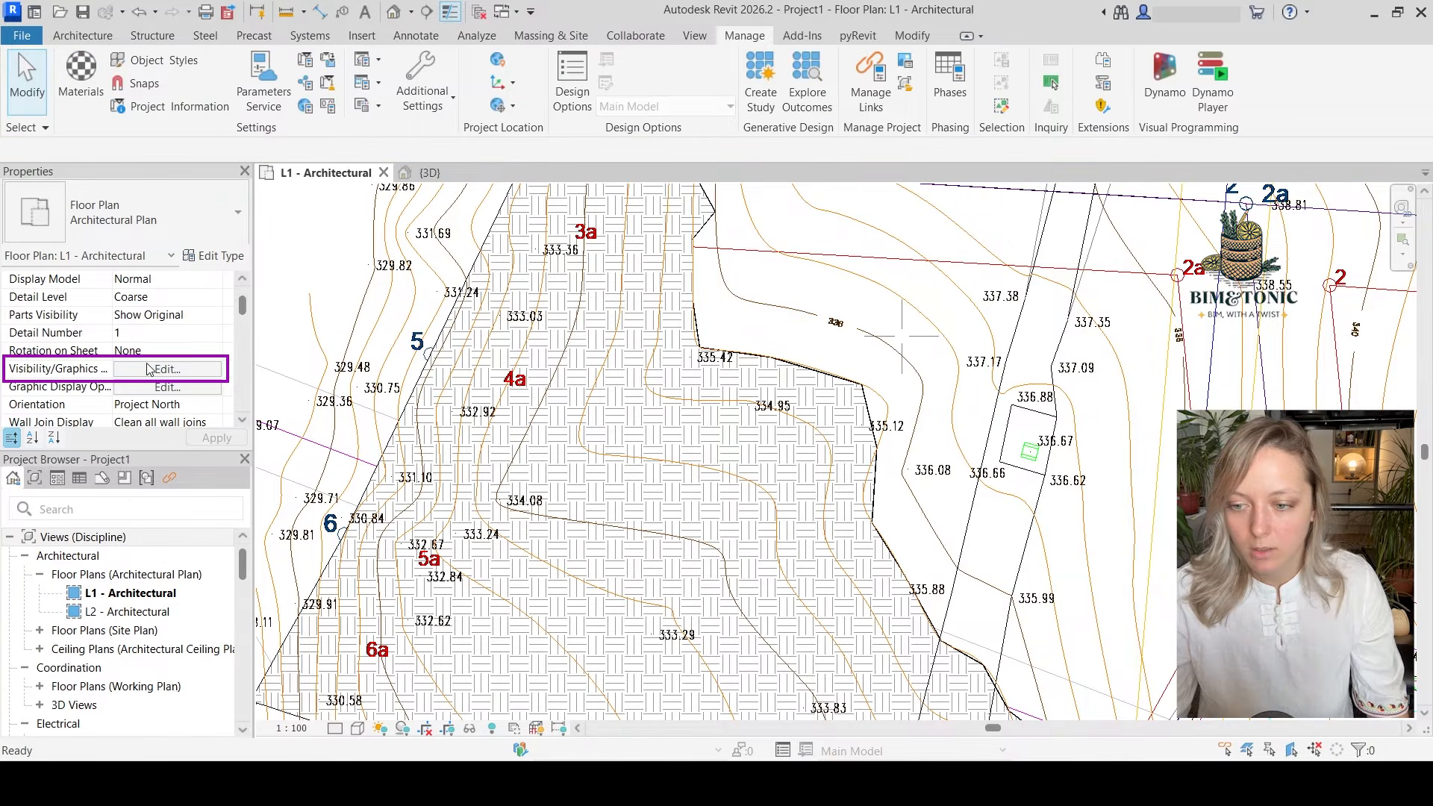
# Hide the Detalj and Detalj-1 layers of the imported Geos d.o.o Geolocation.dwg in the L1 plan
pyautogui.click(153, 369)
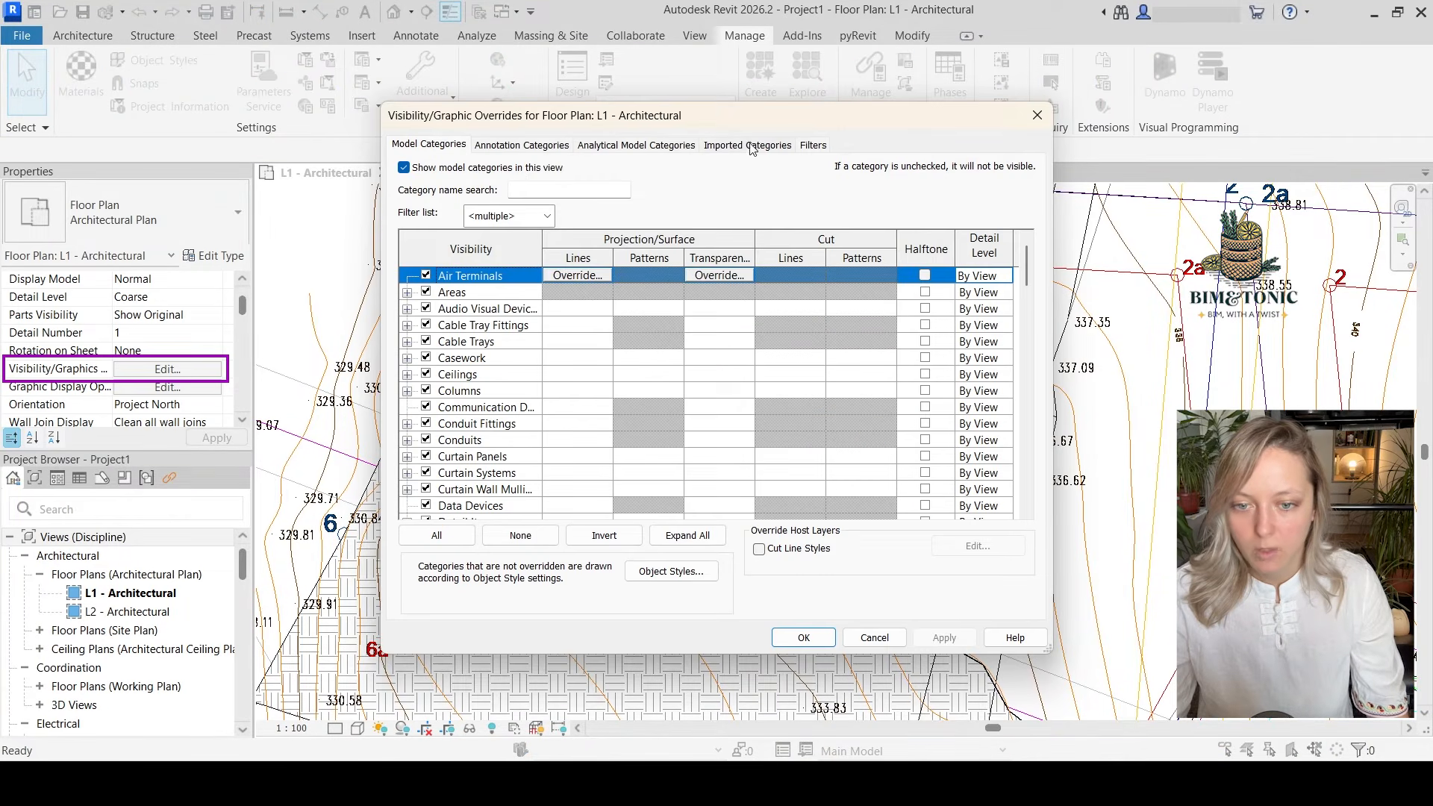
pyautogui.click(748, 144)
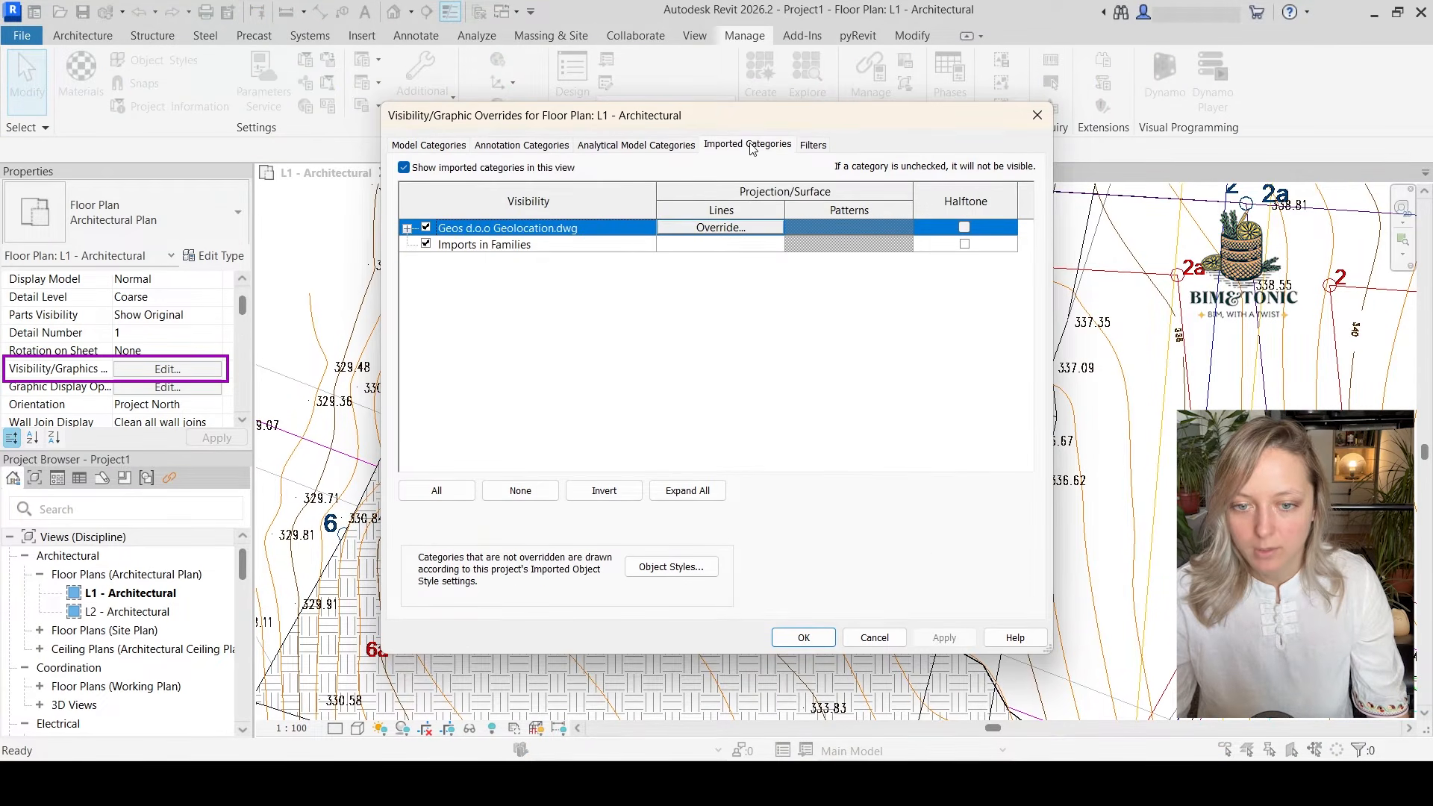
pyautogui.click(407, 228)
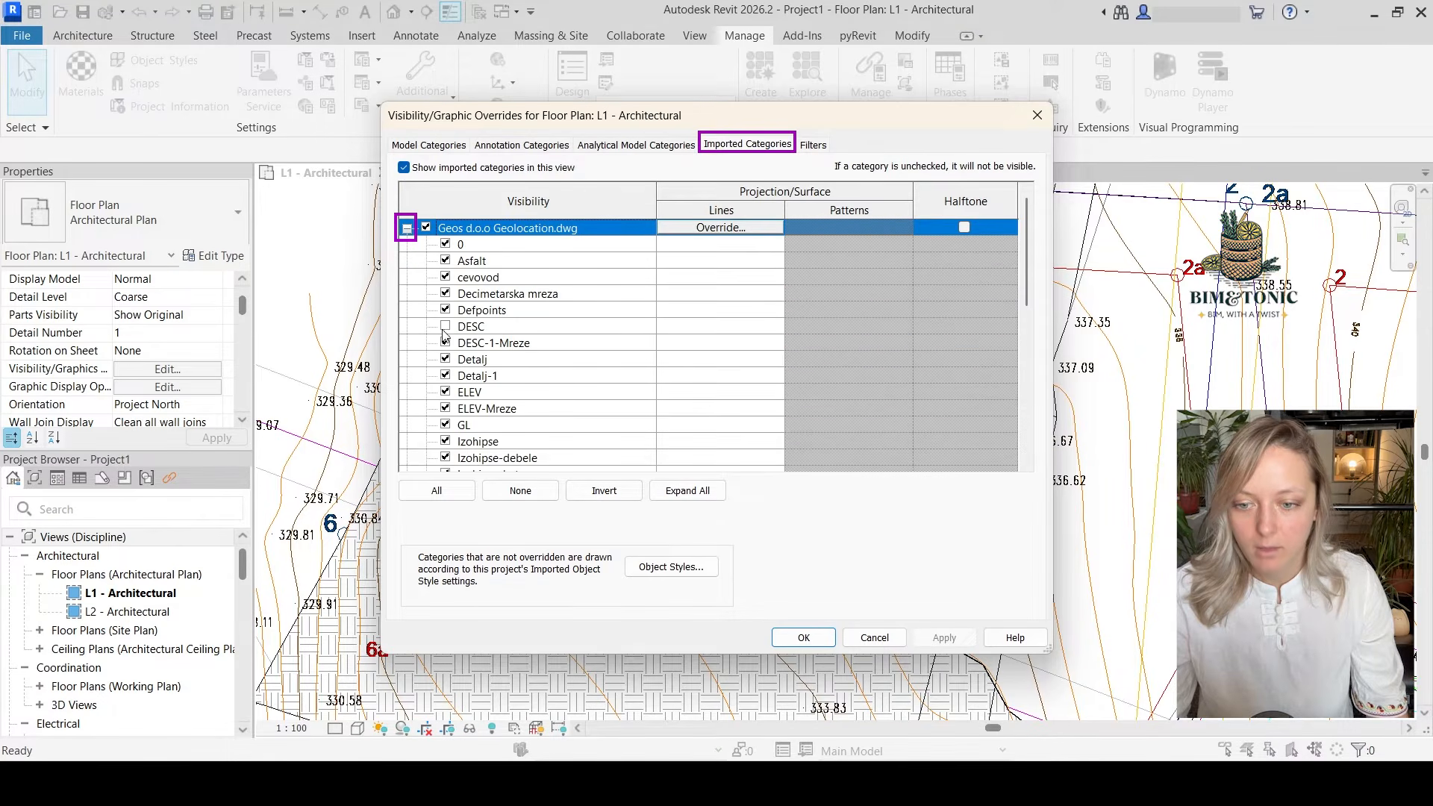
pyautogui.click(446, 360)
pyautogui.click(446, 376)
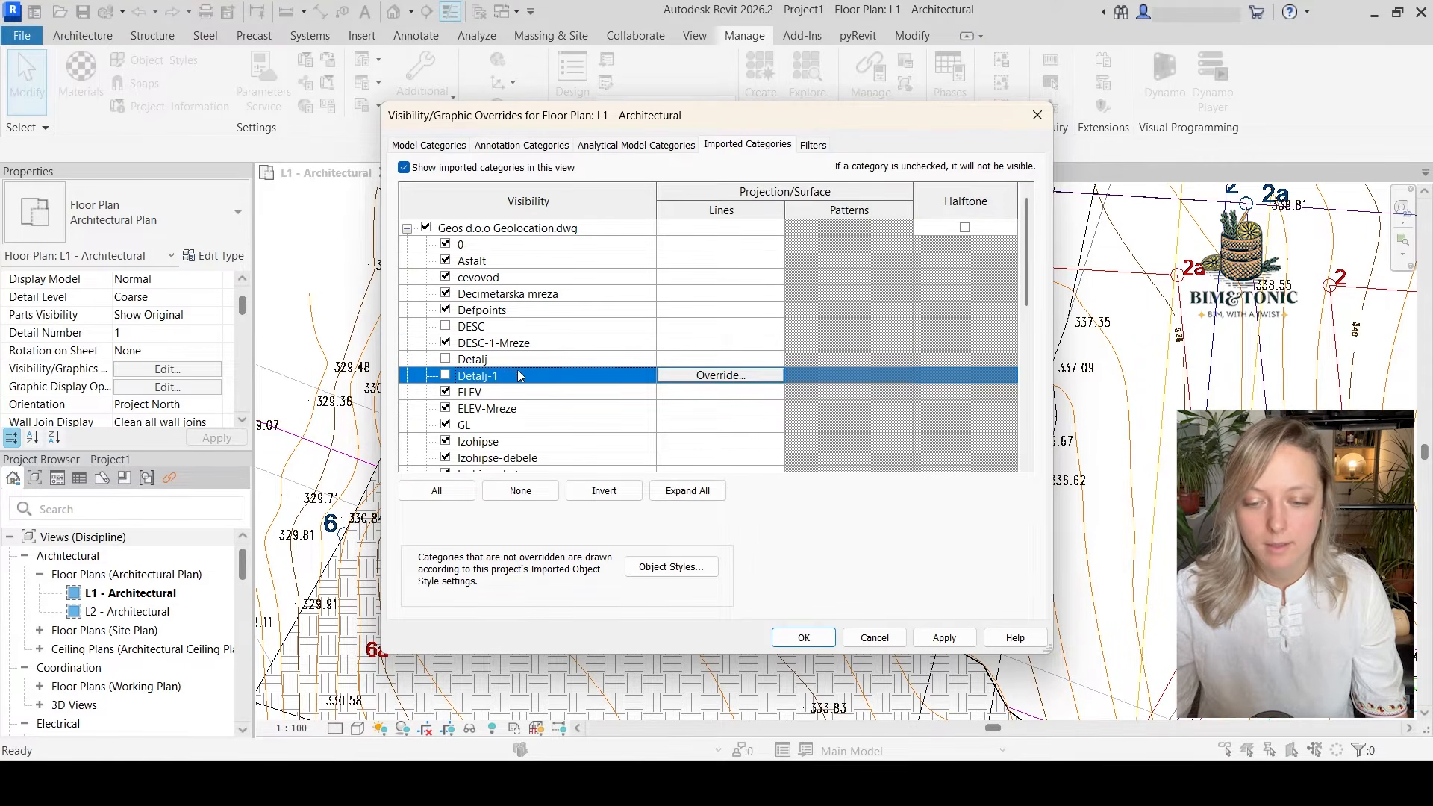
pyautogui.click(800, 638)
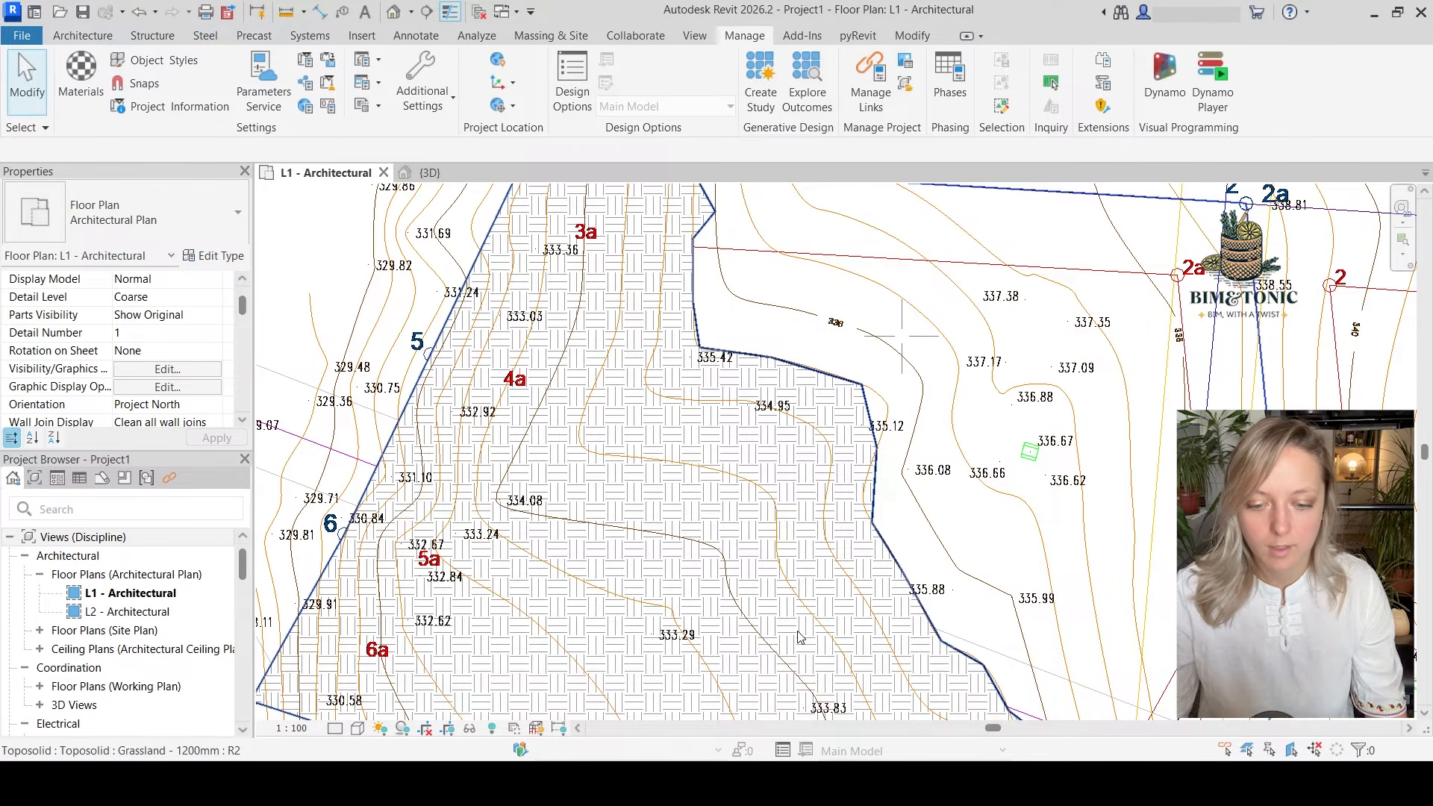
# Reselect the toposolid in the L1 plan and resume editing its sub-elements
pyautogui.click(758, 538)
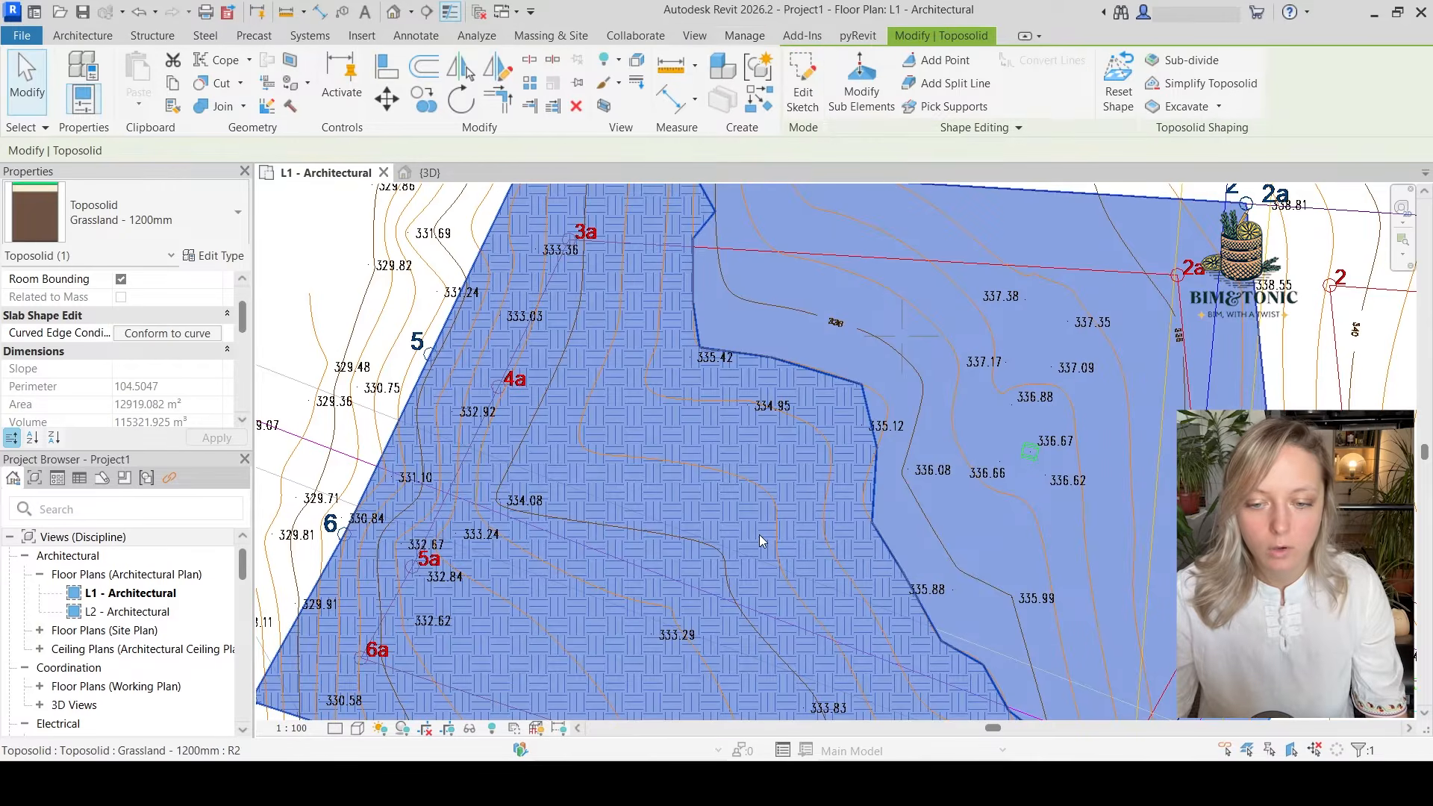
pyautogui.click(863, 108)
pyautogui.scroll(-3, 715, 403)
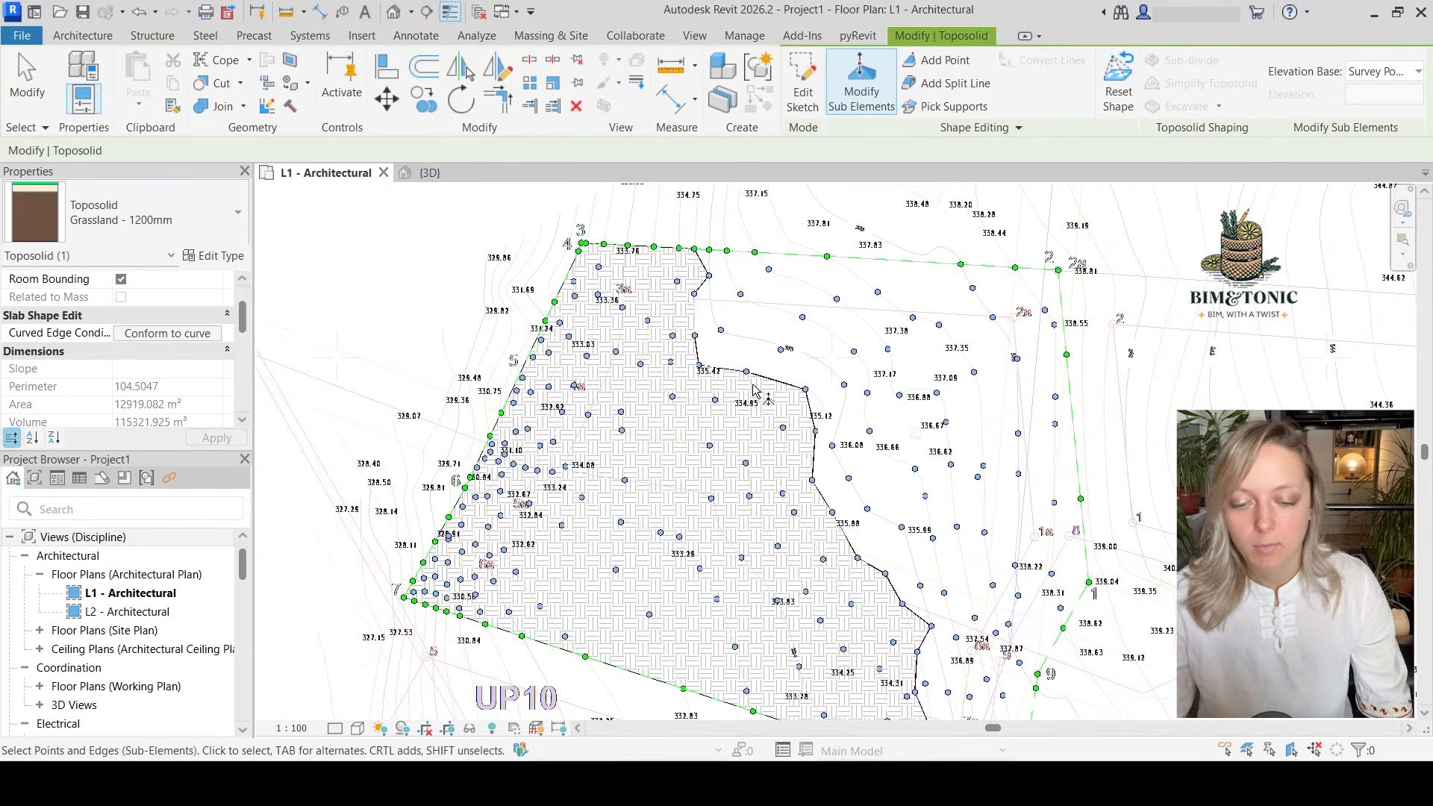
# Check the contour points raised so far against the survey terrain mesh in 3D and return to the L1 plan
pyautogui.click(429, 172)
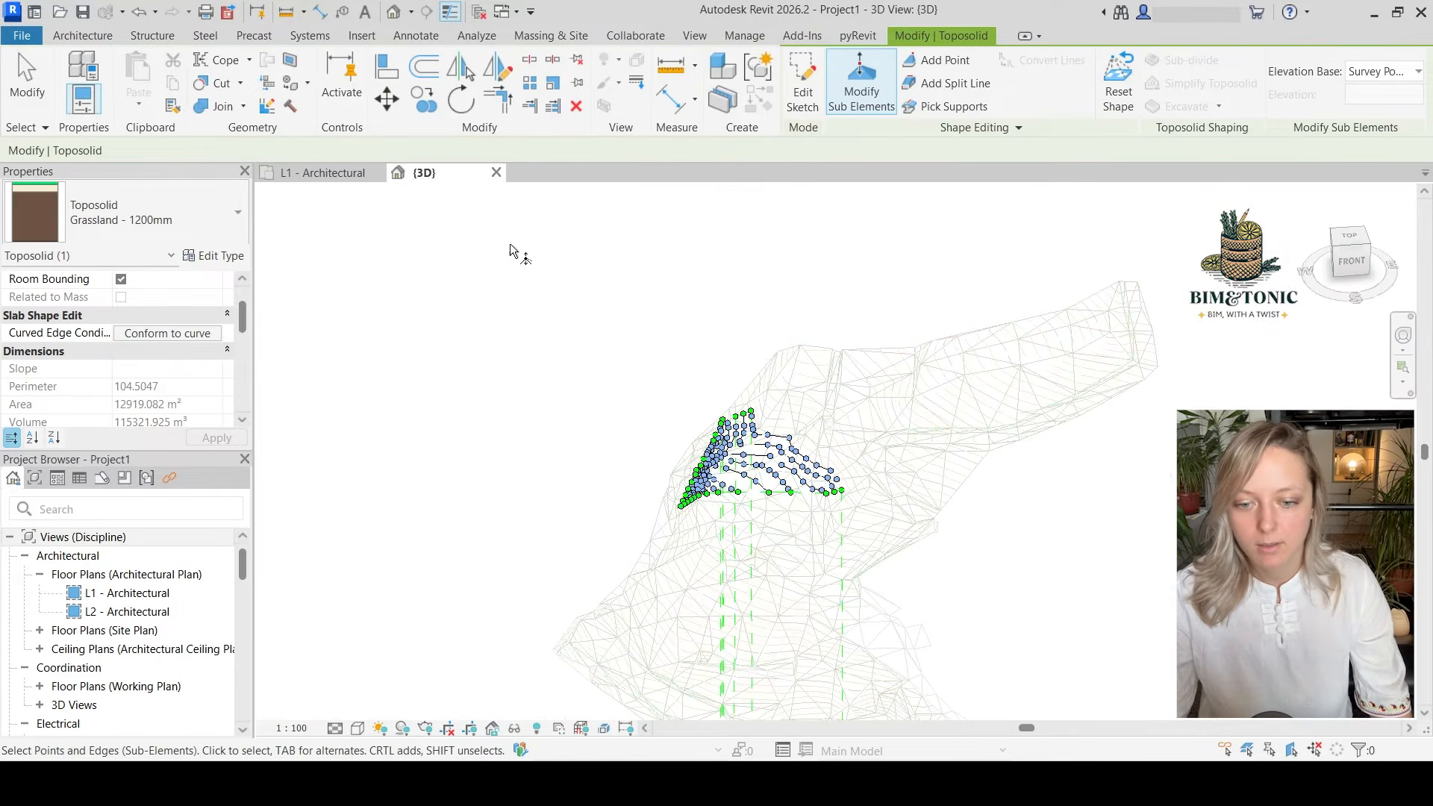
pyautogui.keyDown('shift'); pyautogui.moveTo(851, 634); pyautogui.dragTo(880, 640, button='middle'); pyautogui.keyUp('shift')
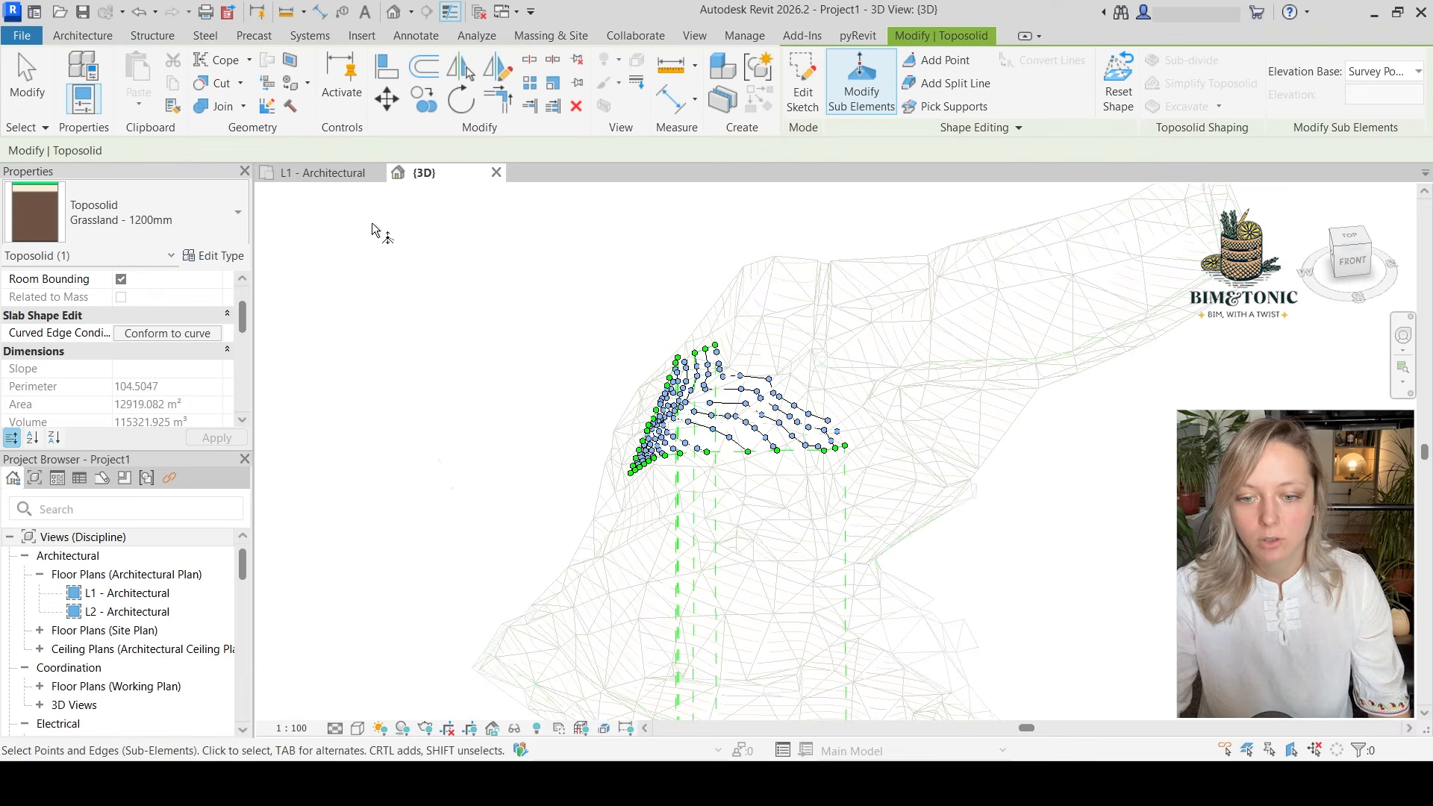
pyautogui.click(326, 175)
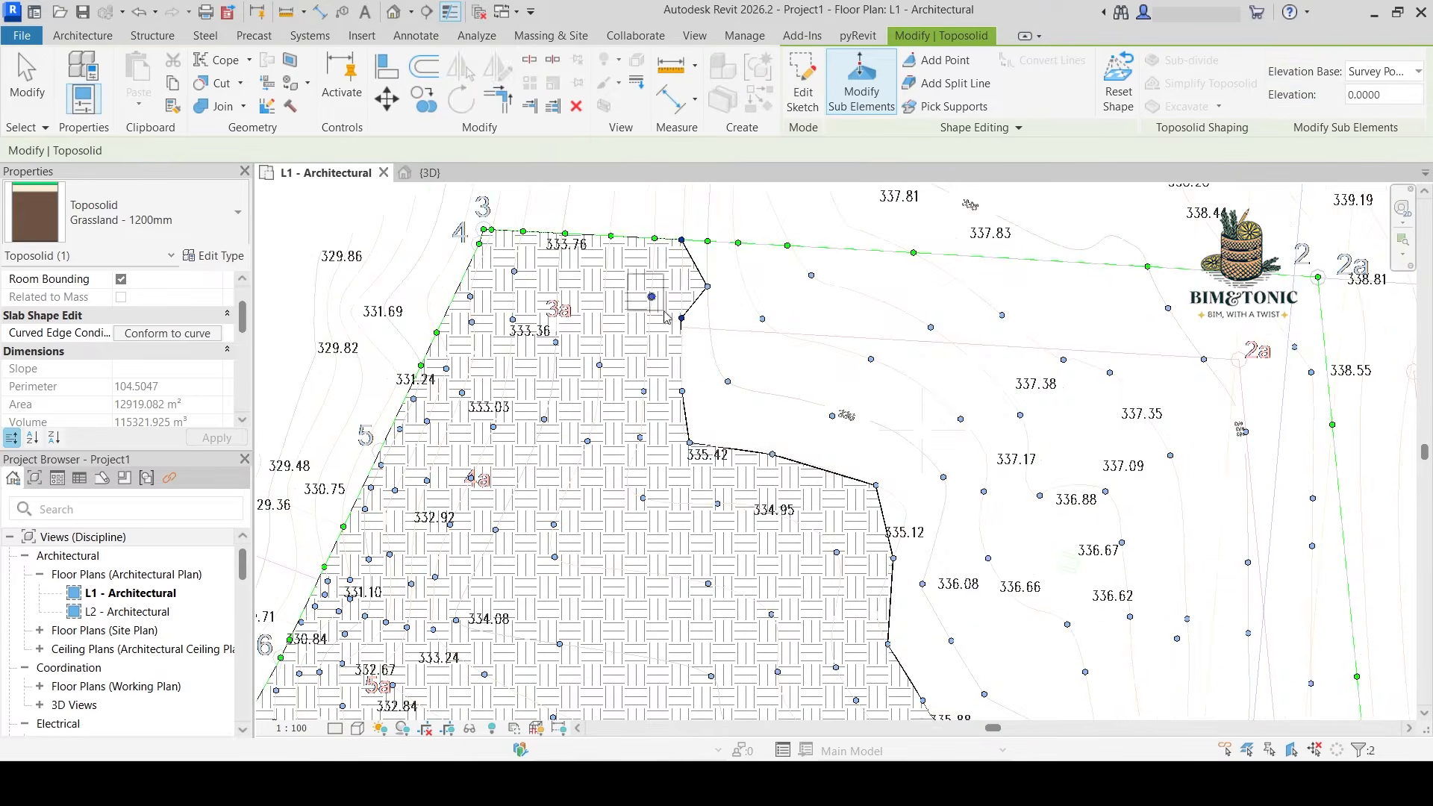
# Delete the stray toposolid point left at elevation 0 inside the raised area near the 336 contour label
pyautogui.scroll(5, 970, 530)
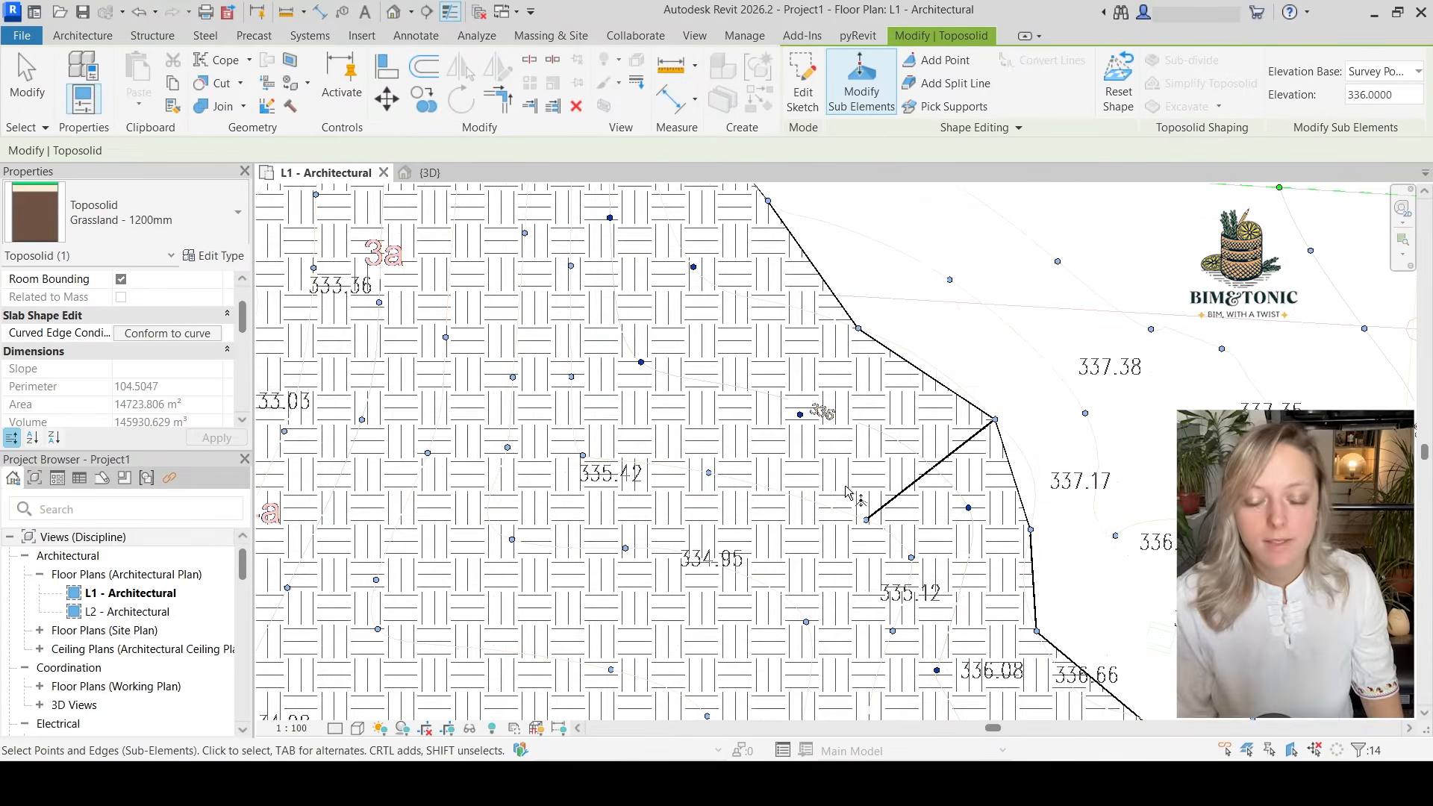
pyautogui.scroll(2, 846, 487)
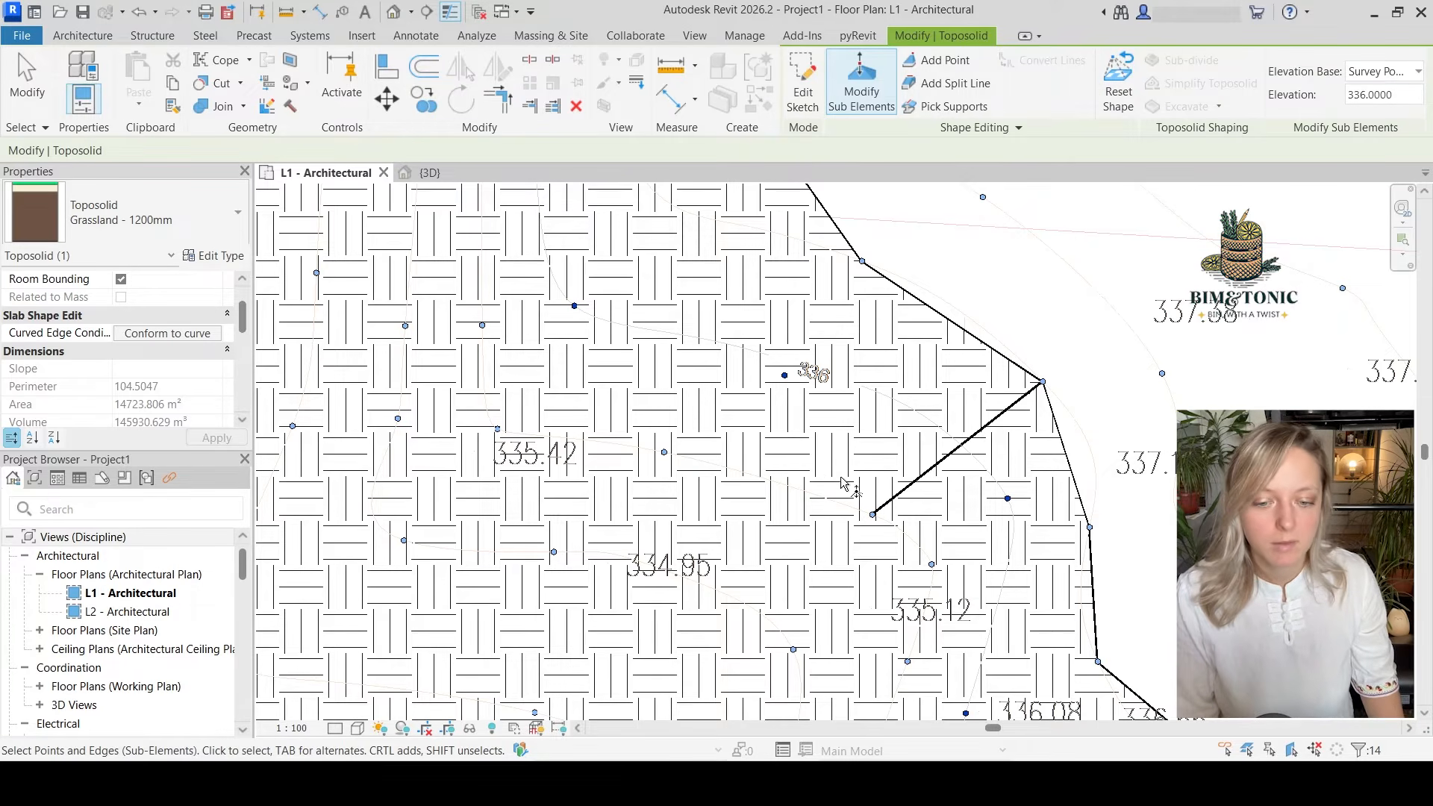
pyautogui.moveTo(822, 479); pyautogui.dragTo(893, 536)
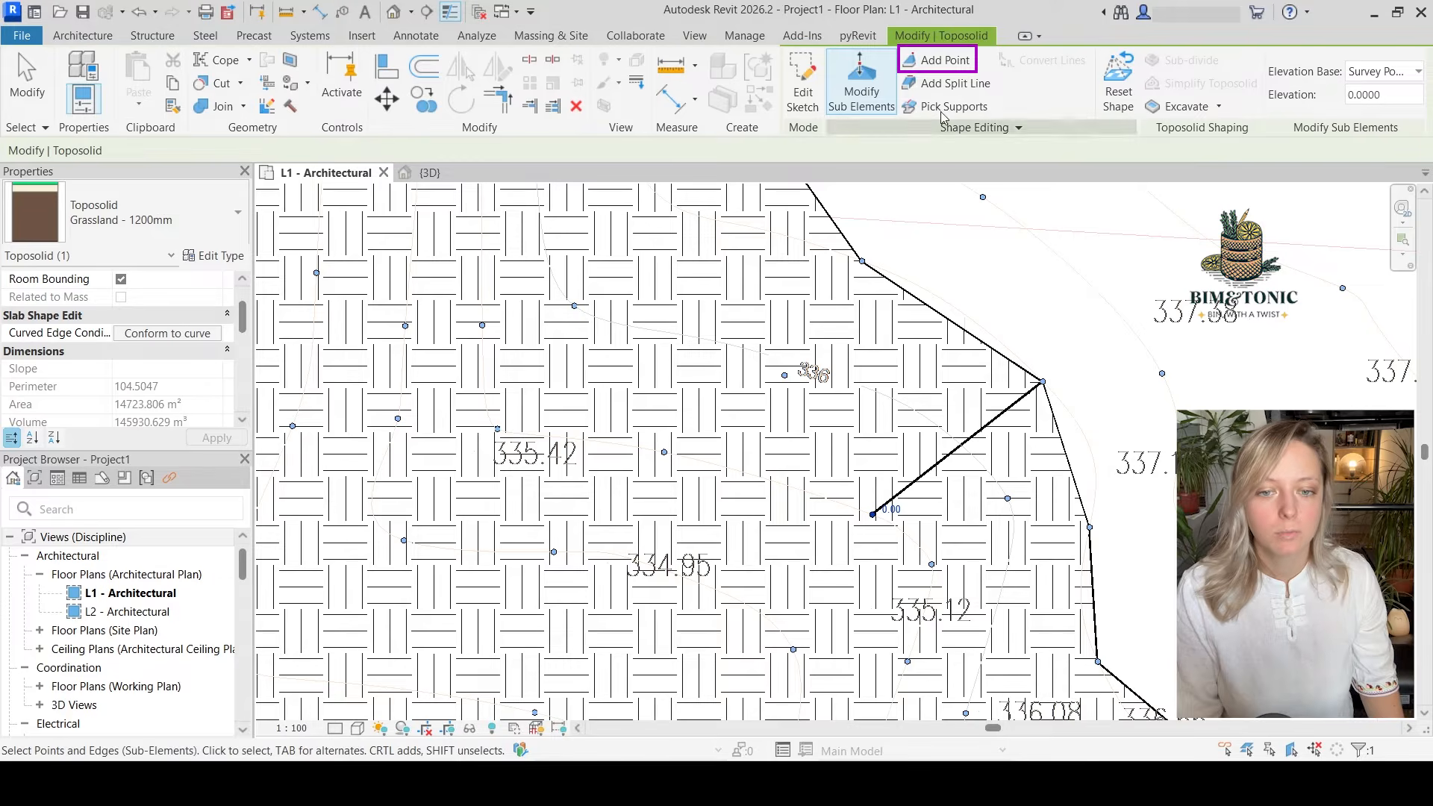
pyautogui.click(944, 67)
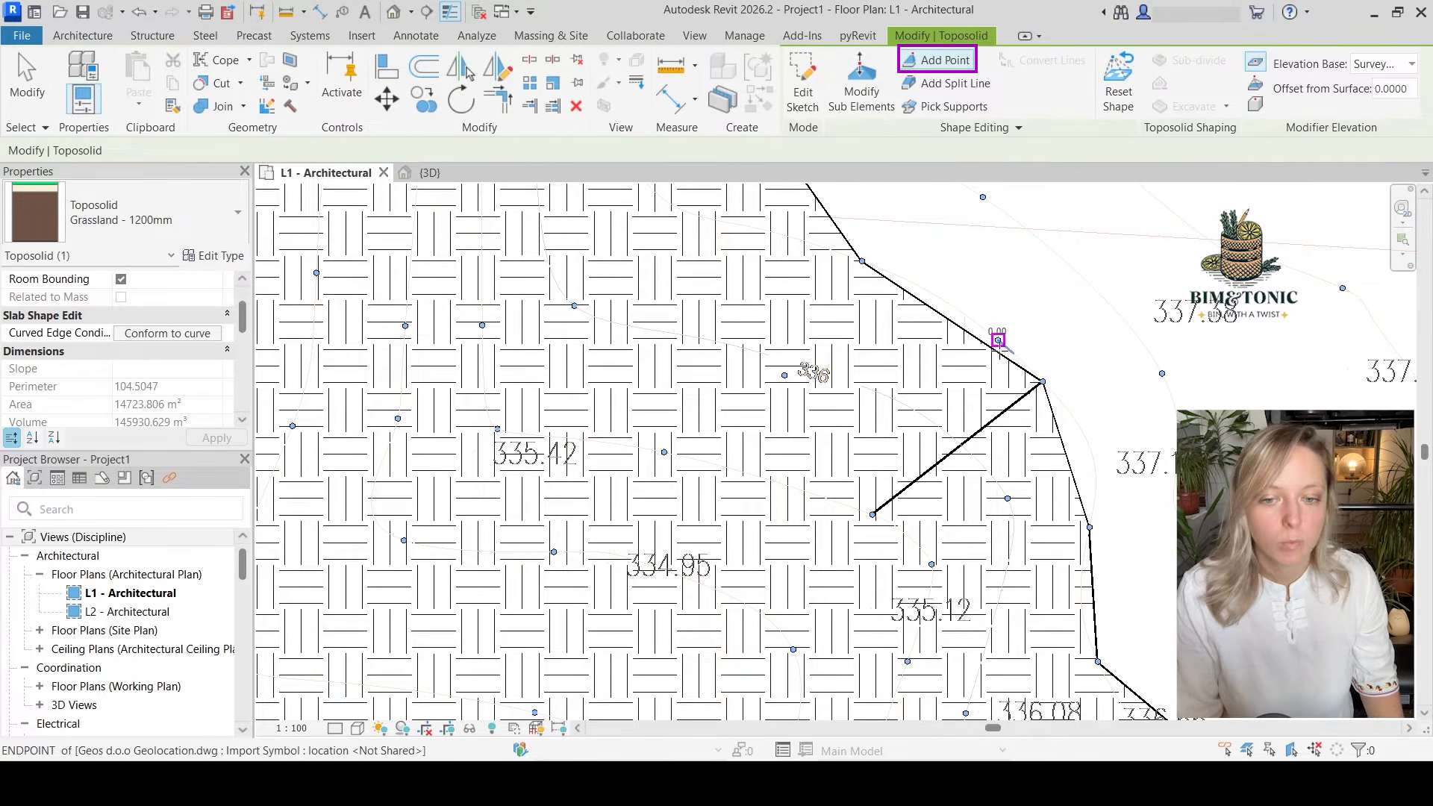
pyautogui.click(865, 89)
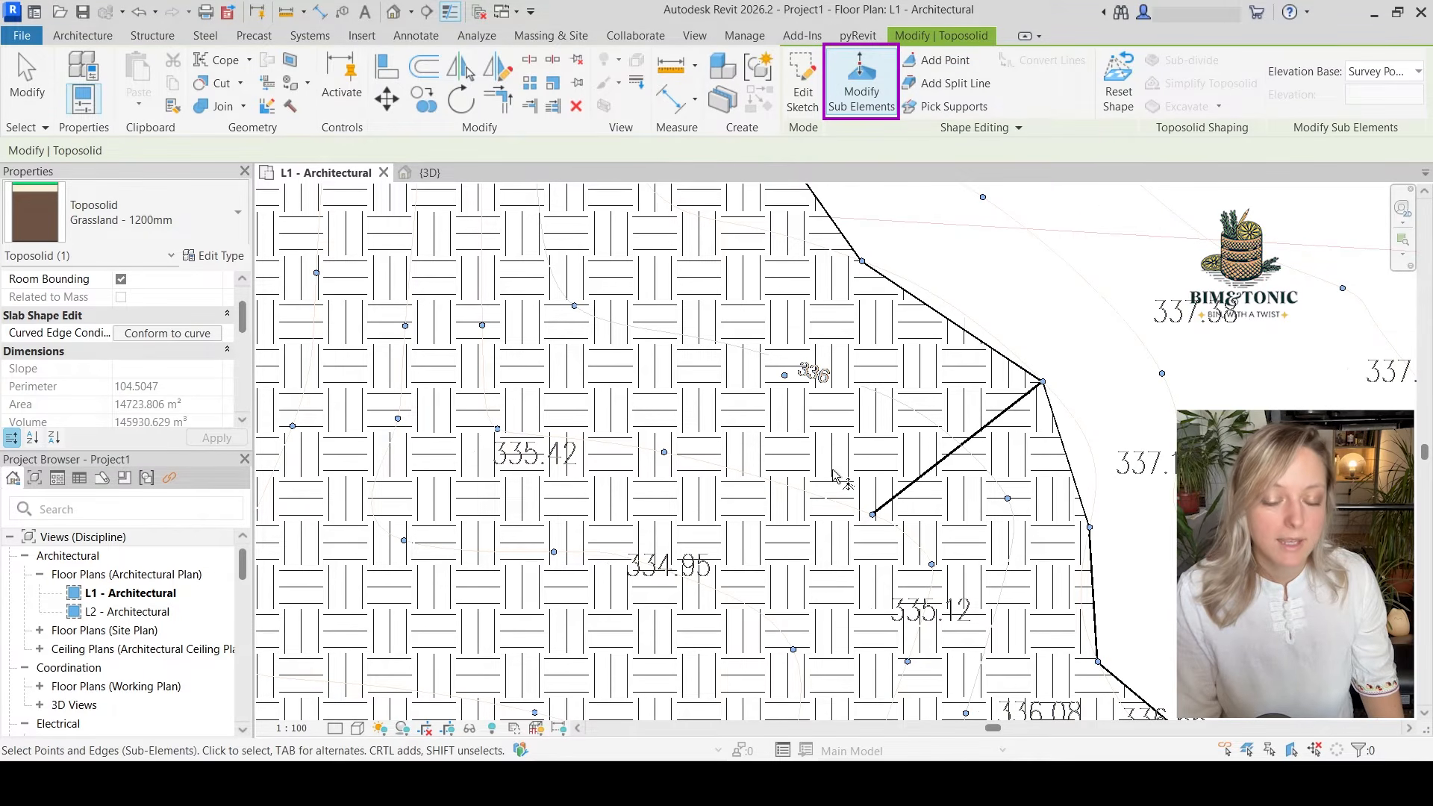
pyautogui.click(873, 514)
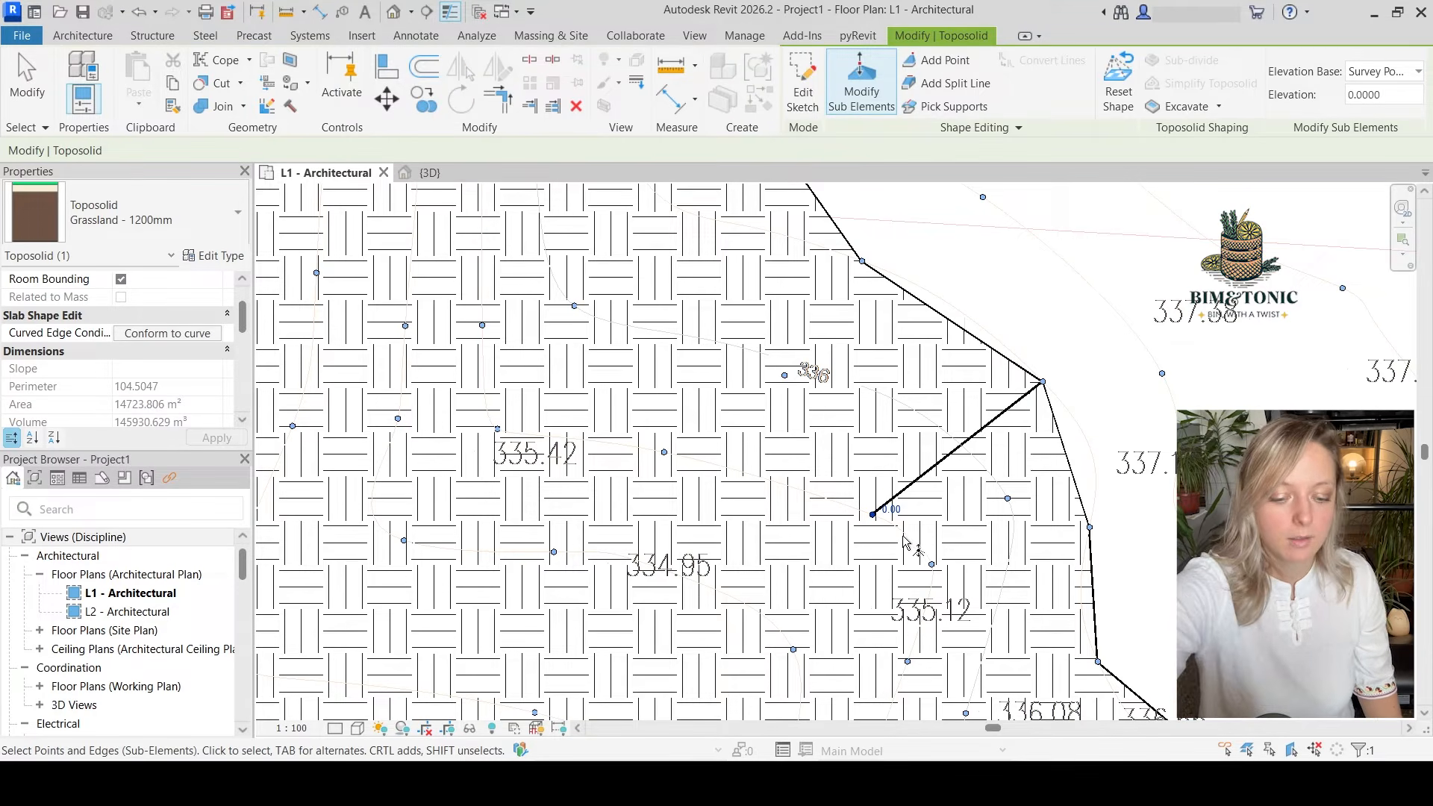
pyautogui.press('Delete')
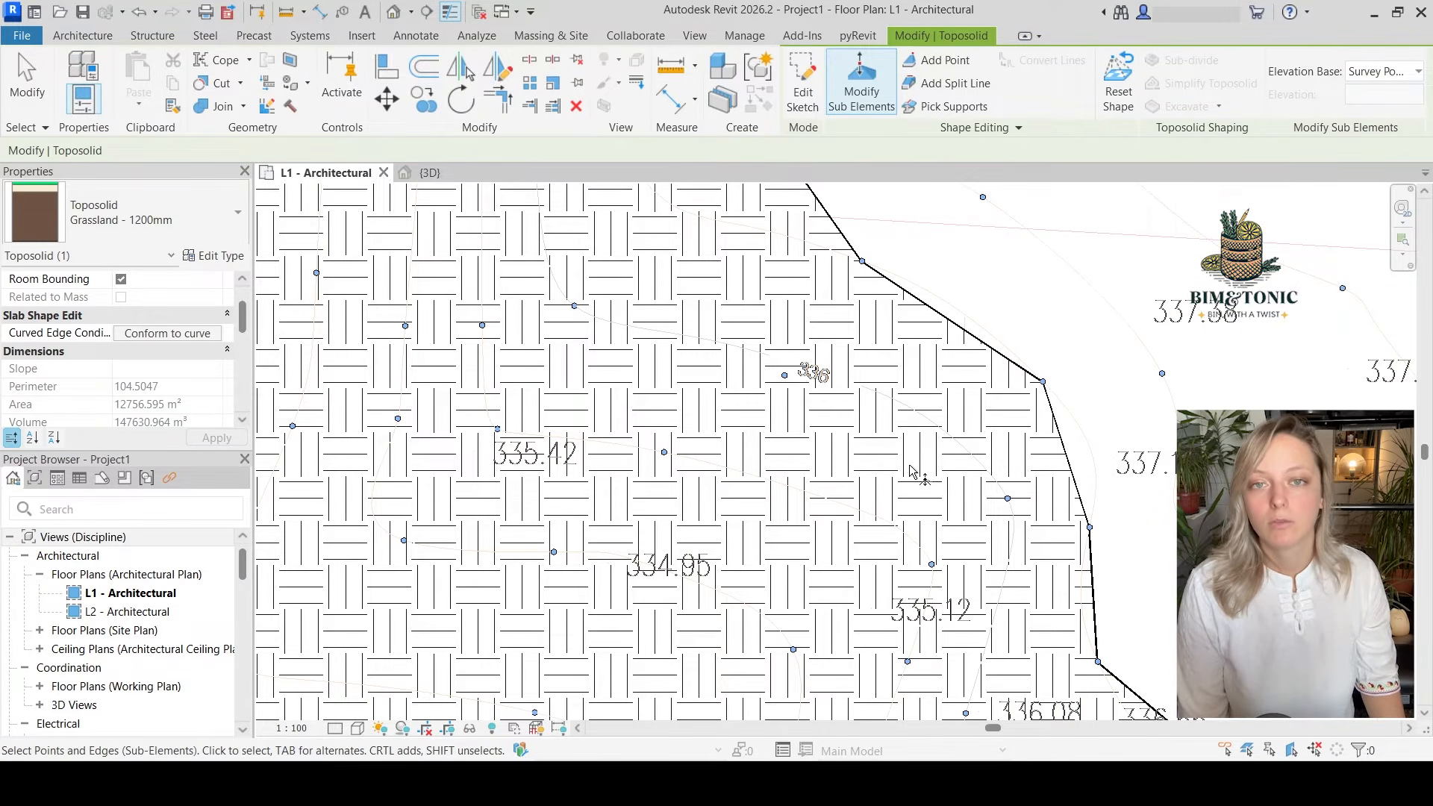
# Set the points of the contour running along the raised area's eastern edge, beside the 337.17 label, to elevation 337
pyautogui.scroll(-3, 912, 470)
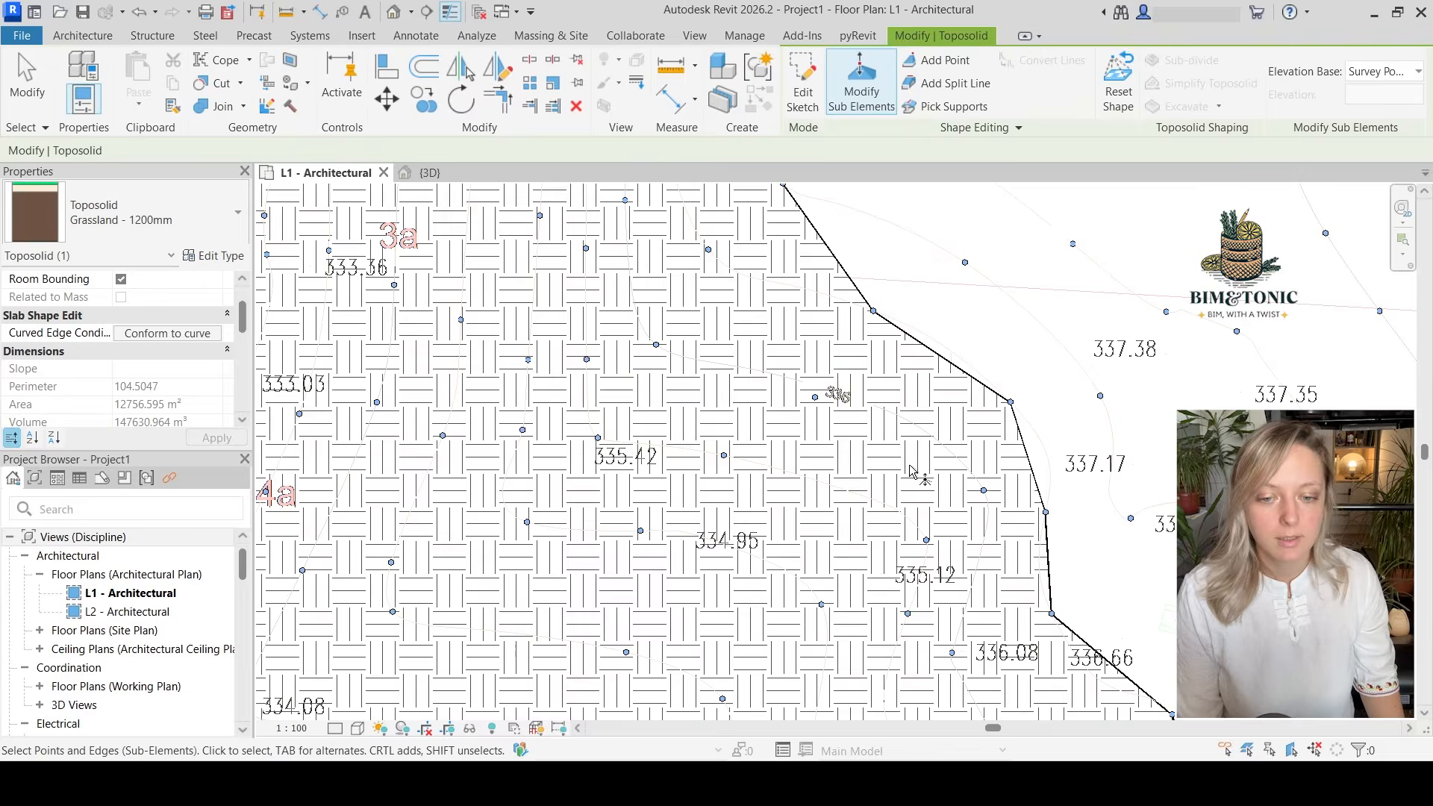
pyautogui.moveTo(951, 453); pyautogui.dragTo(938, 515, button='middle')
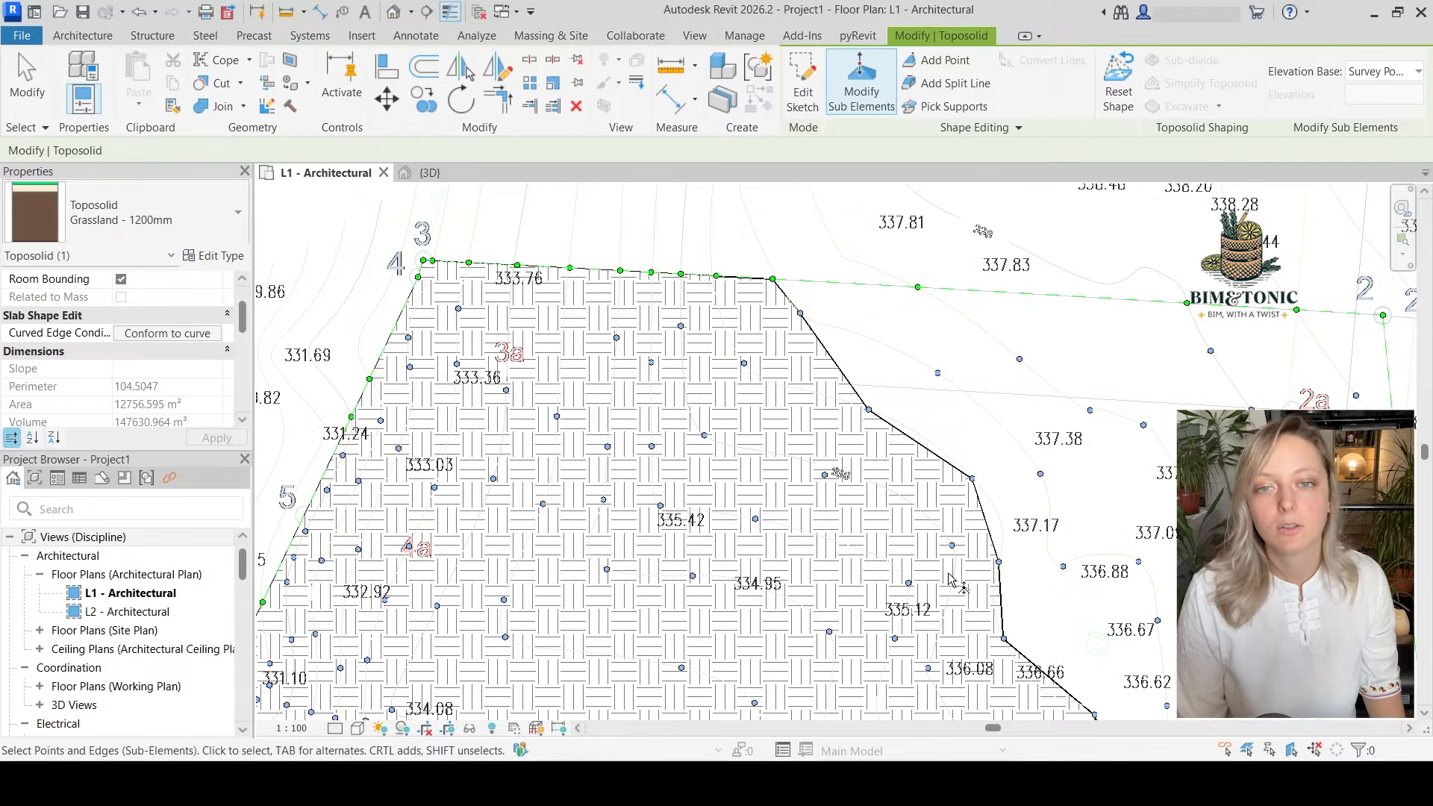
pyautogui.moveTo(961, 586); pyautogui.dragTo(960, 566, button='middle')
pyautogui.scroll(2, 836, 374)
pyautogui.click(748, 221)
pyautogui.keyDown('ctrl'); pyautogui.click(783, 266); pyautogui.keyUp('ctrl')
pyautogui.keyDown('ctrl'); pyautogui.click(875, 394); pyautogui.keyUp('ctrl')
pyautogui.keyDown('ctrl'); pyautogui.click(1010, 485); pyautogui.keyUp('ctrl')
pyautogui.moveTo(1079, 560); pyautogui.dragTo(1075, 428, button='middle')
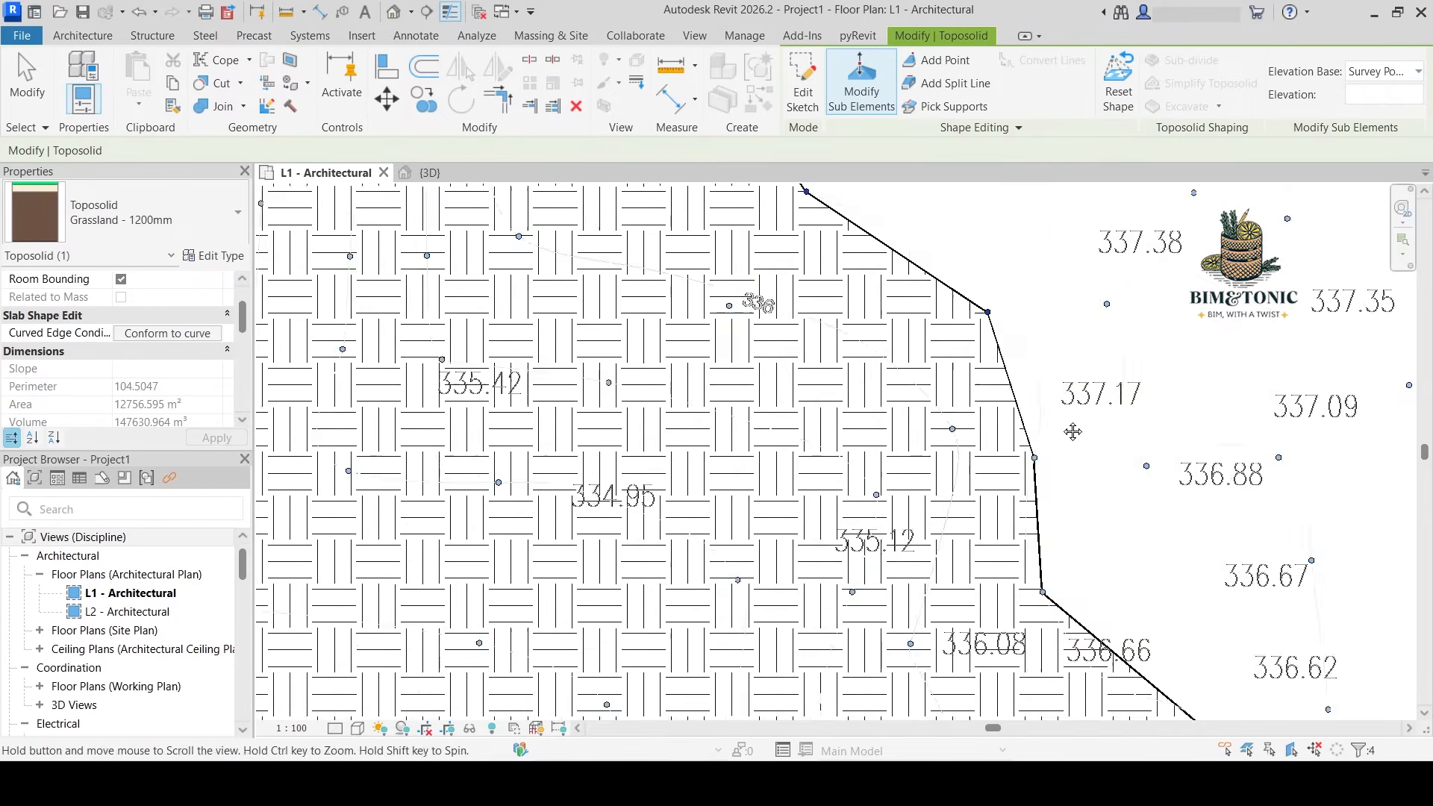
pyautogui.keyDown('ctrl'); pyautogui.click(1035, 498); pyautogui.keyUp('ctrl')
pyautogui.moveTo(1004, 239); pyautogui.dragTo(1043, 672, button='middle')
pyautogui.click(1380, 94)
pyautogui.write('337')
pyautogui.moveTo(1043, 348); pyautogui.dragTo(1082, 671, button='middle')
pyautogui.press('Return')
# Raise the contour points near the 338.55 label inside the parcel's eastern boundary to elevation 338.5
pyautogui.click(963, 589)
pyautogui.scroll(-3, 984, 373)
pyautogui.scroll(2, 1119, 373)
# Check the contour points around corner 2a and set the elevation of the parcel corner point beside the 338.81 label
pyautogui.click(898, 400)
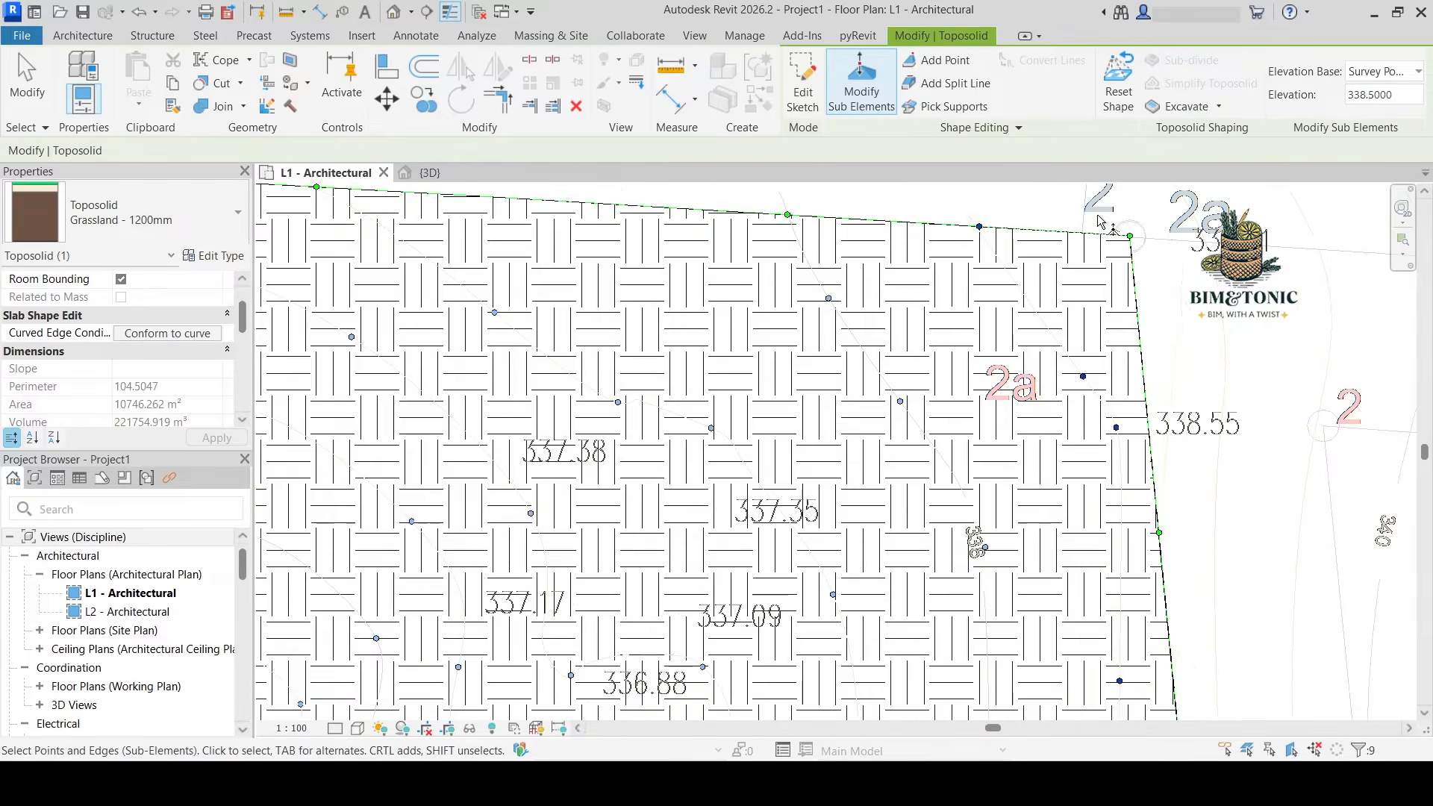
pyautogui.moveTo(1101, 195); pyautogui.dragTo(1028, 305, button='middle')
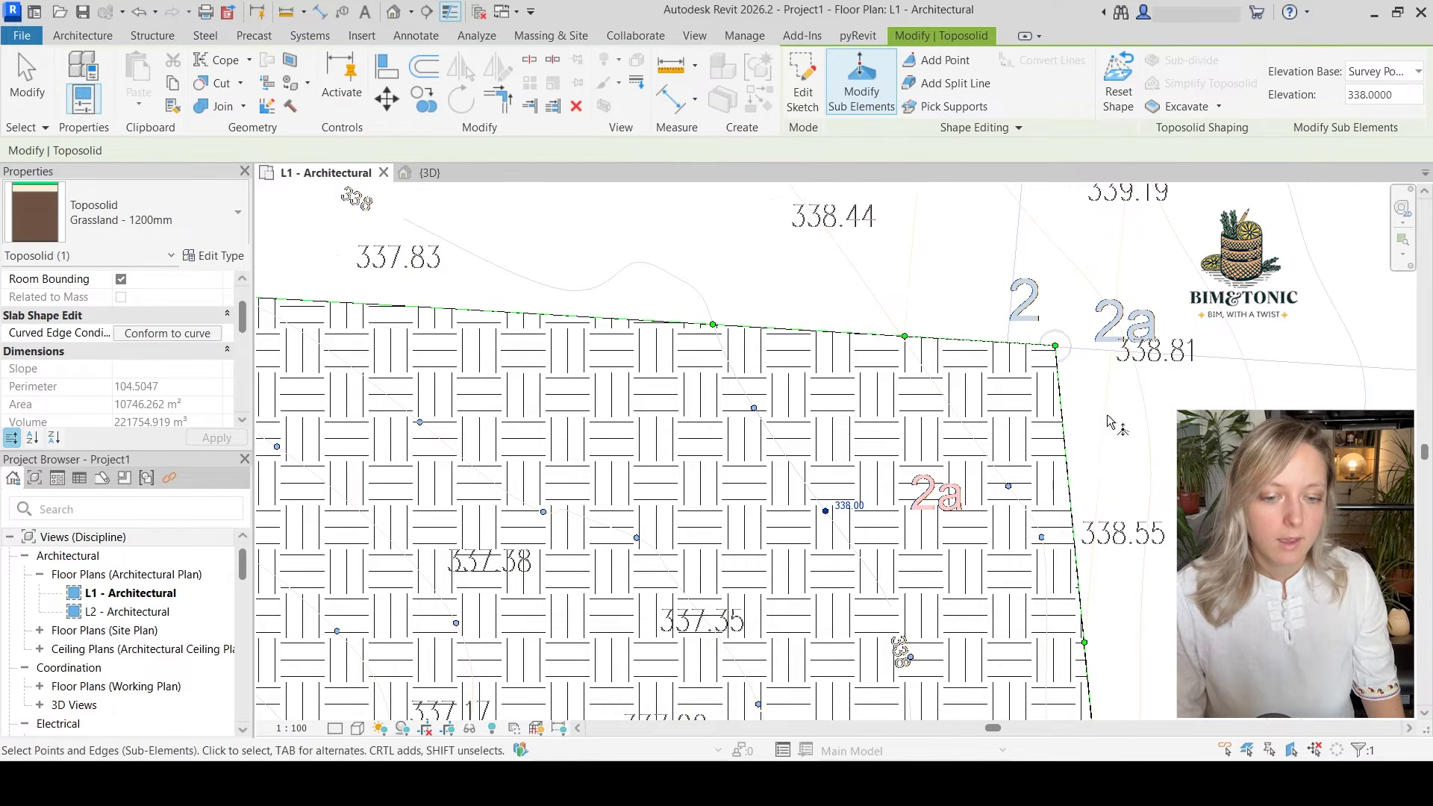
pyautogui.scroll(2, 1092, 357)
pyautogui.click(1038, 340)
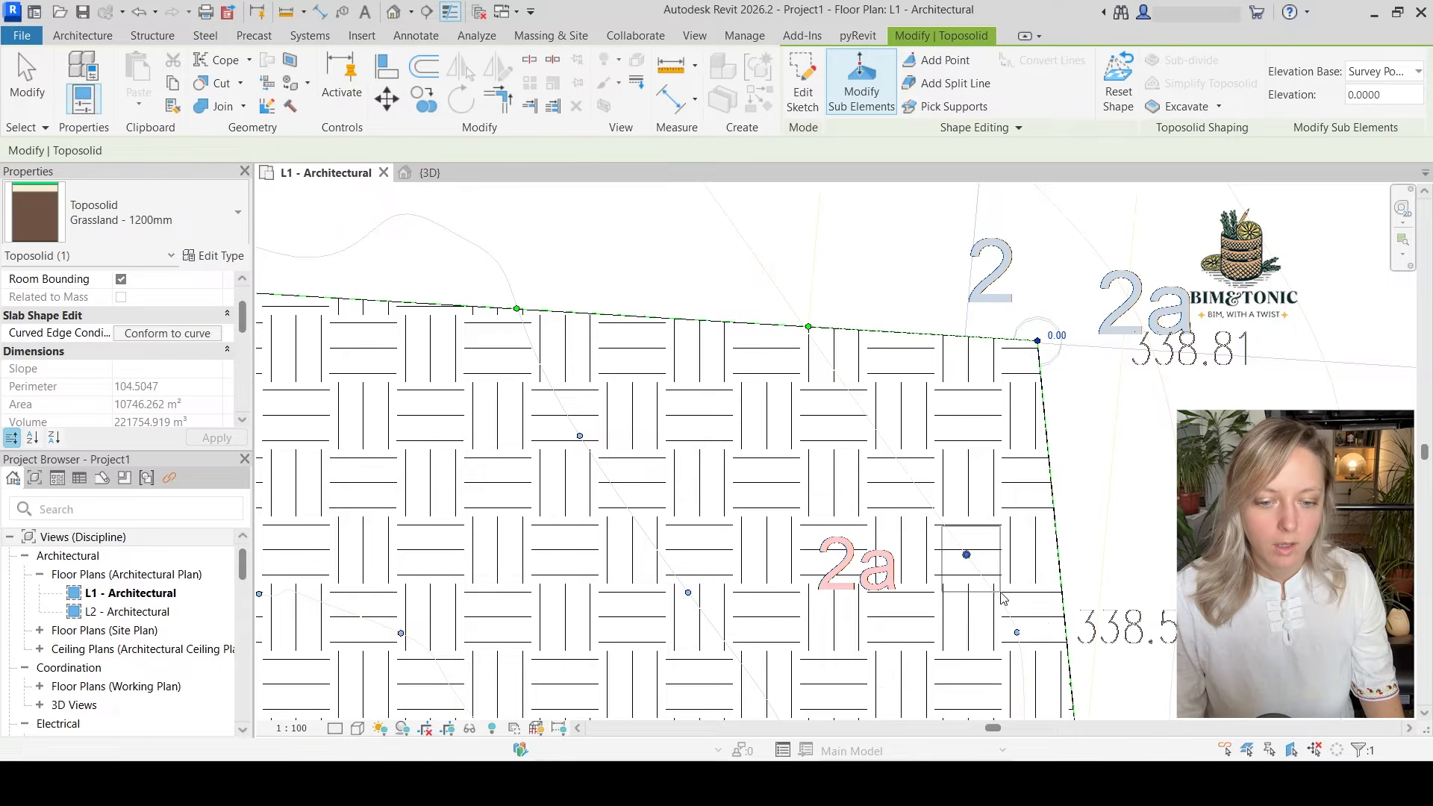
pyautogui.click(967, 555)
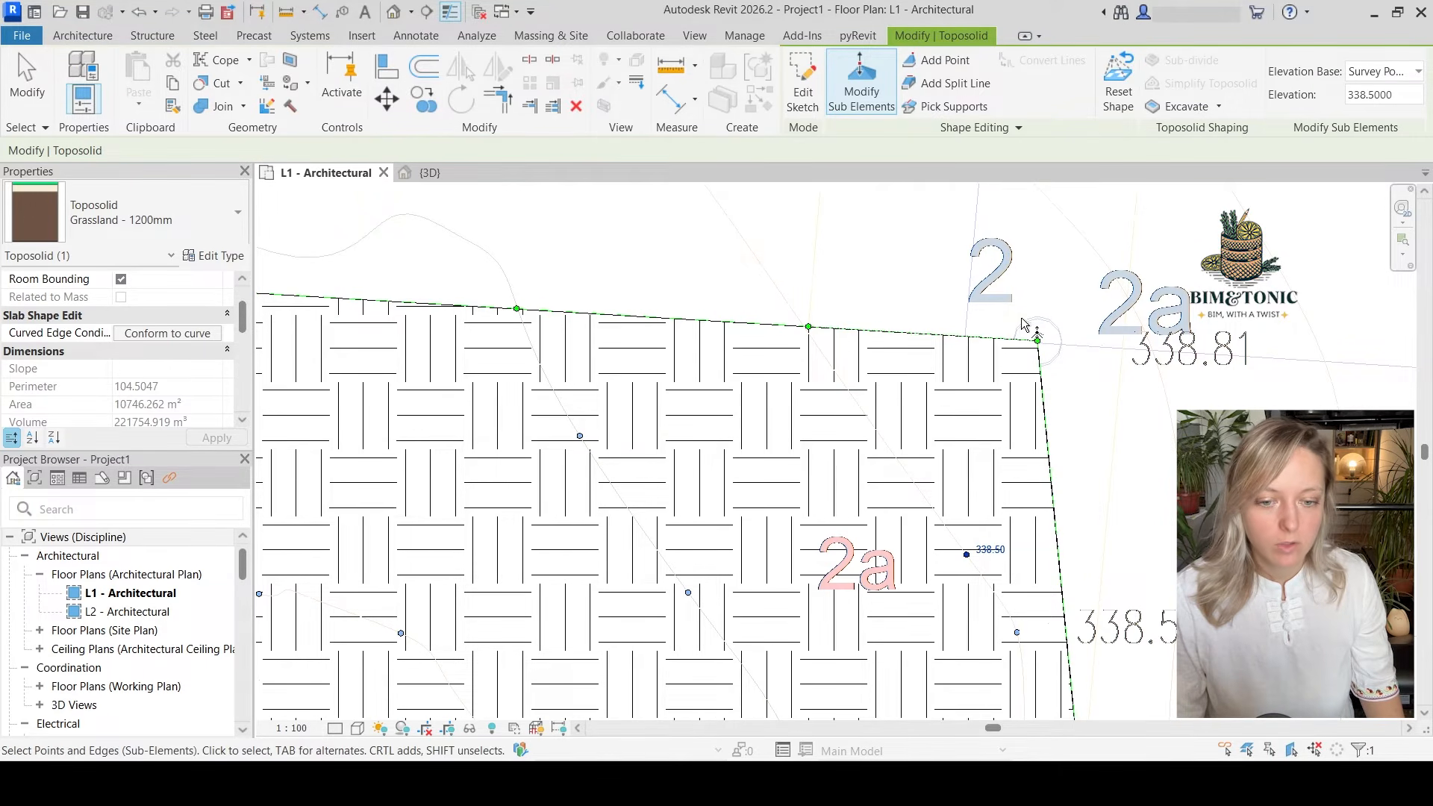
pyautogui.moveTo(1019, 317); pyautogui.dragTo(1065, 364)
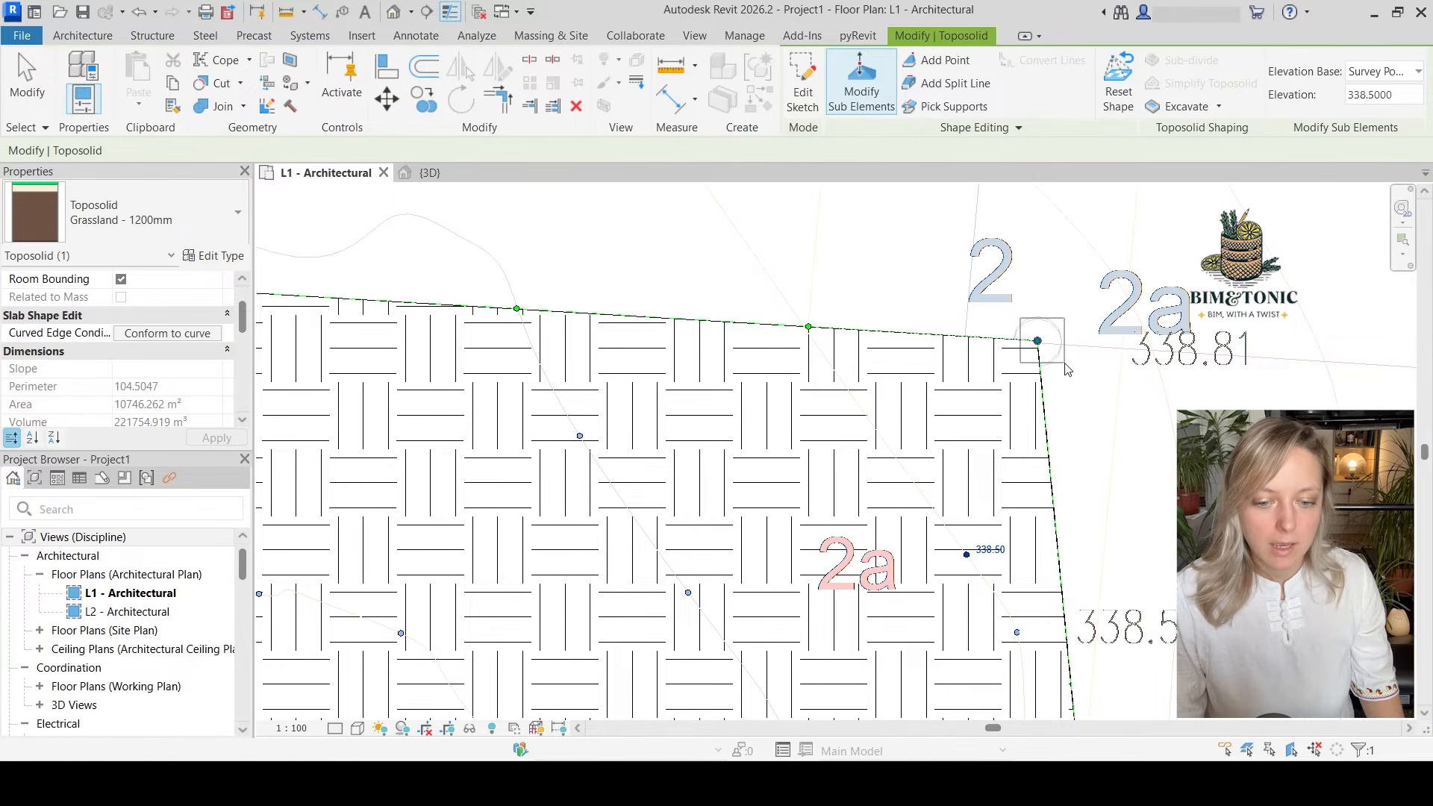
pyautogui.moveTo(1067, 369); pyautogui.dragTo(1073, 347)
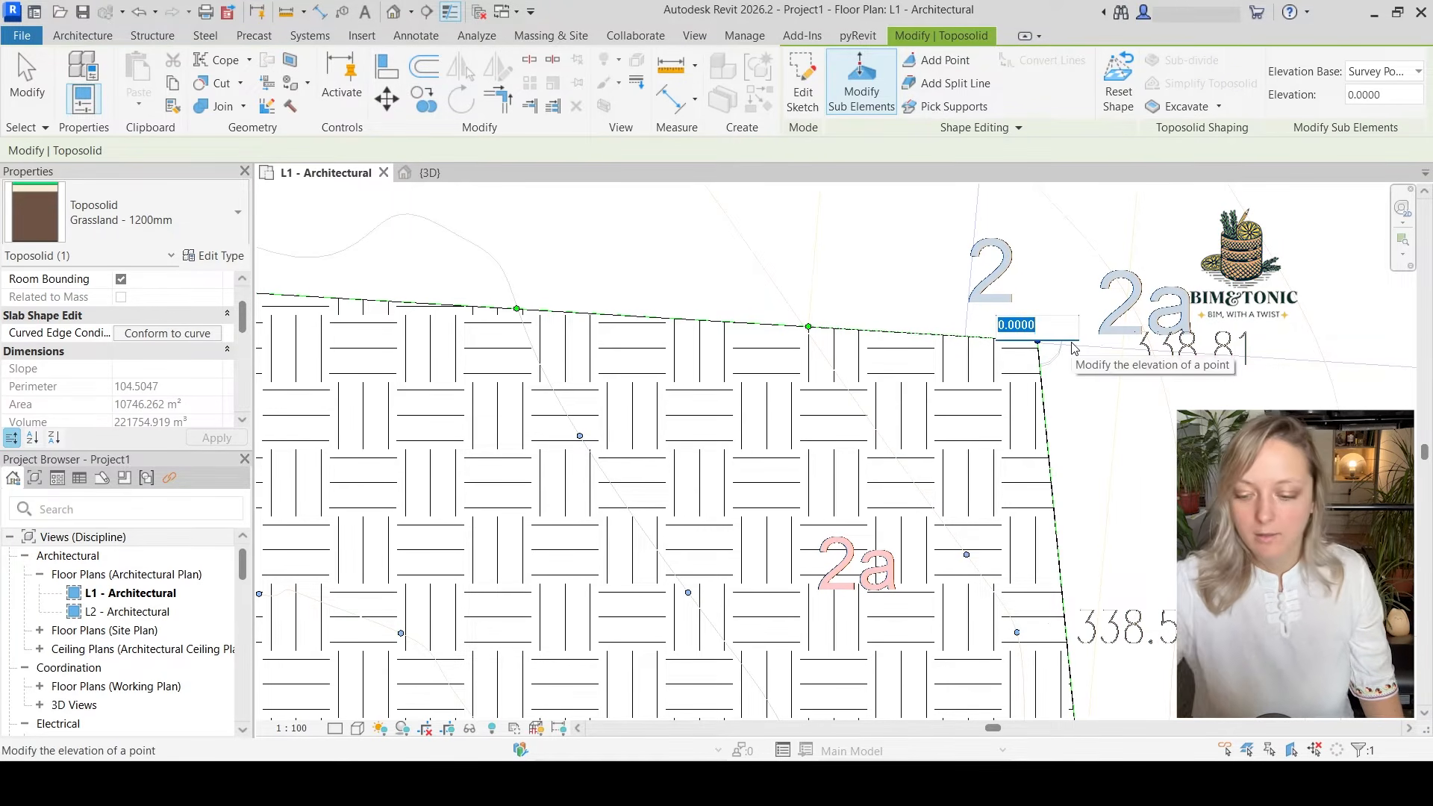
pyautogui.write('338.')
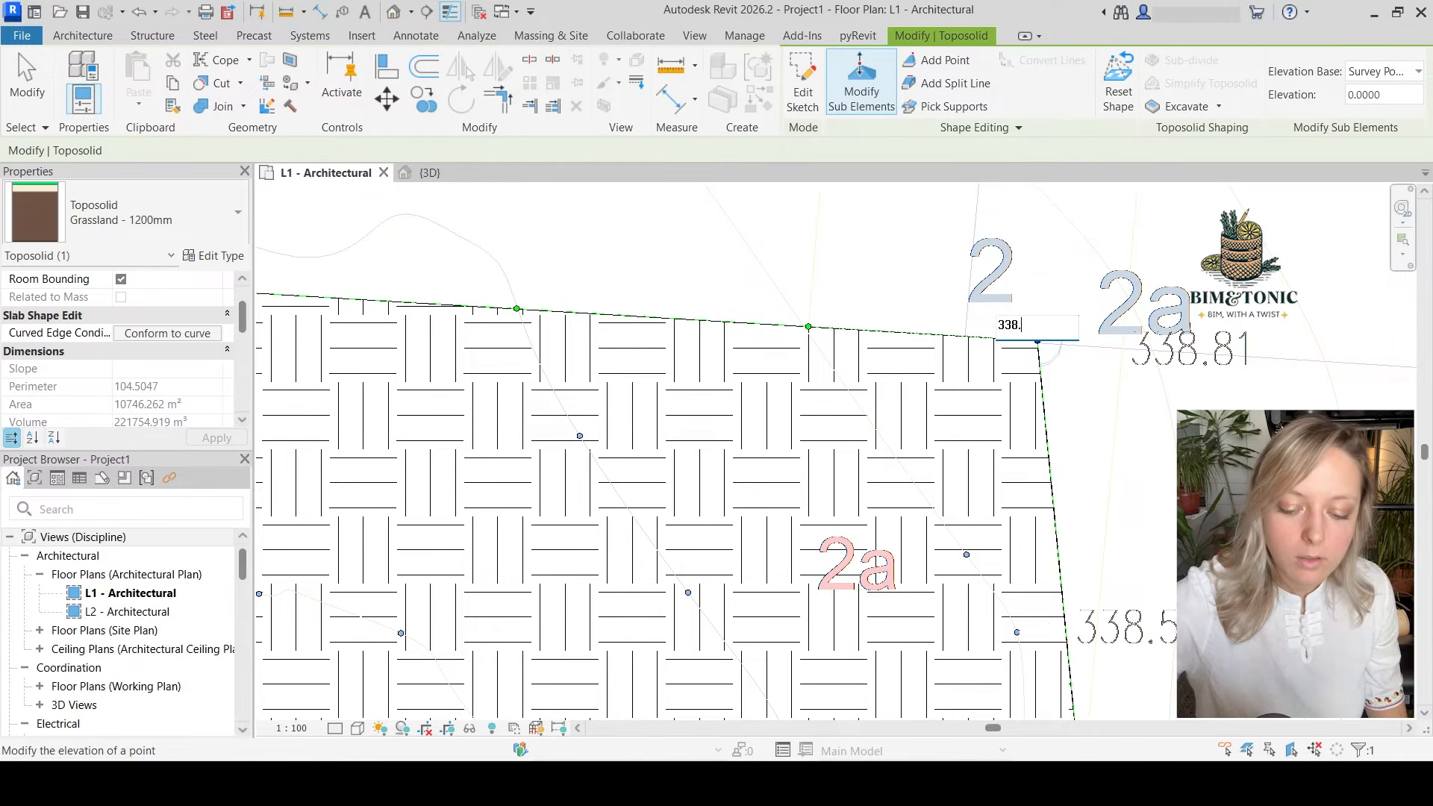
pyautogui.press('Return')
# Set the remaining eastern boundary points, using 338.8 for the one above the 339.00 label and 338.5 for the one just past corner 1
pyautogui.moveTo(1140, 565); pyautogui.dragTo(1128, 429, button='middle')
pyautogui.scroll(-2, 1123, 432)
pyautogui.moveTo(1039, 594); pyautogui.dragTo(1016, 523, button='middle')
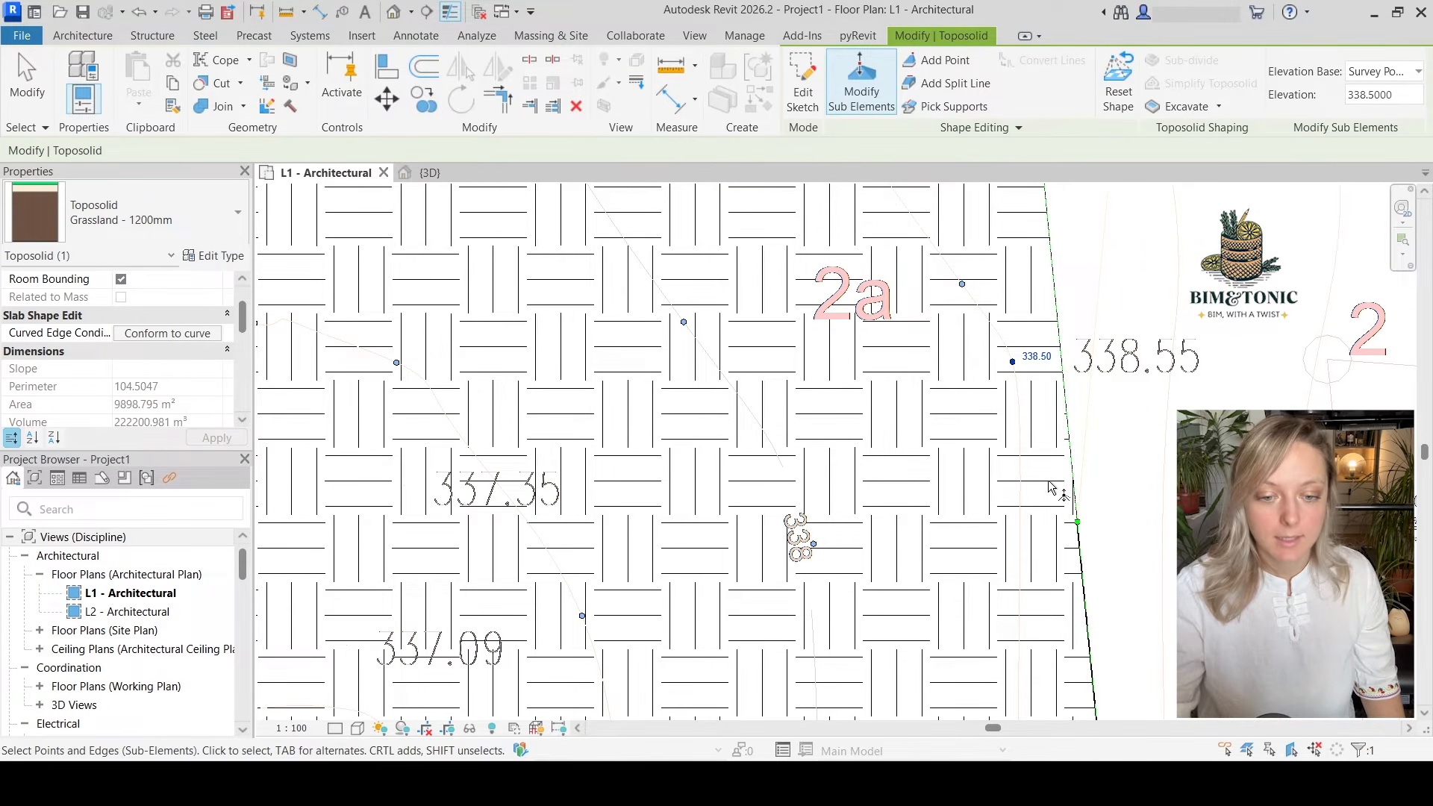
pyautogui.scroll(-5, 1052, 487)
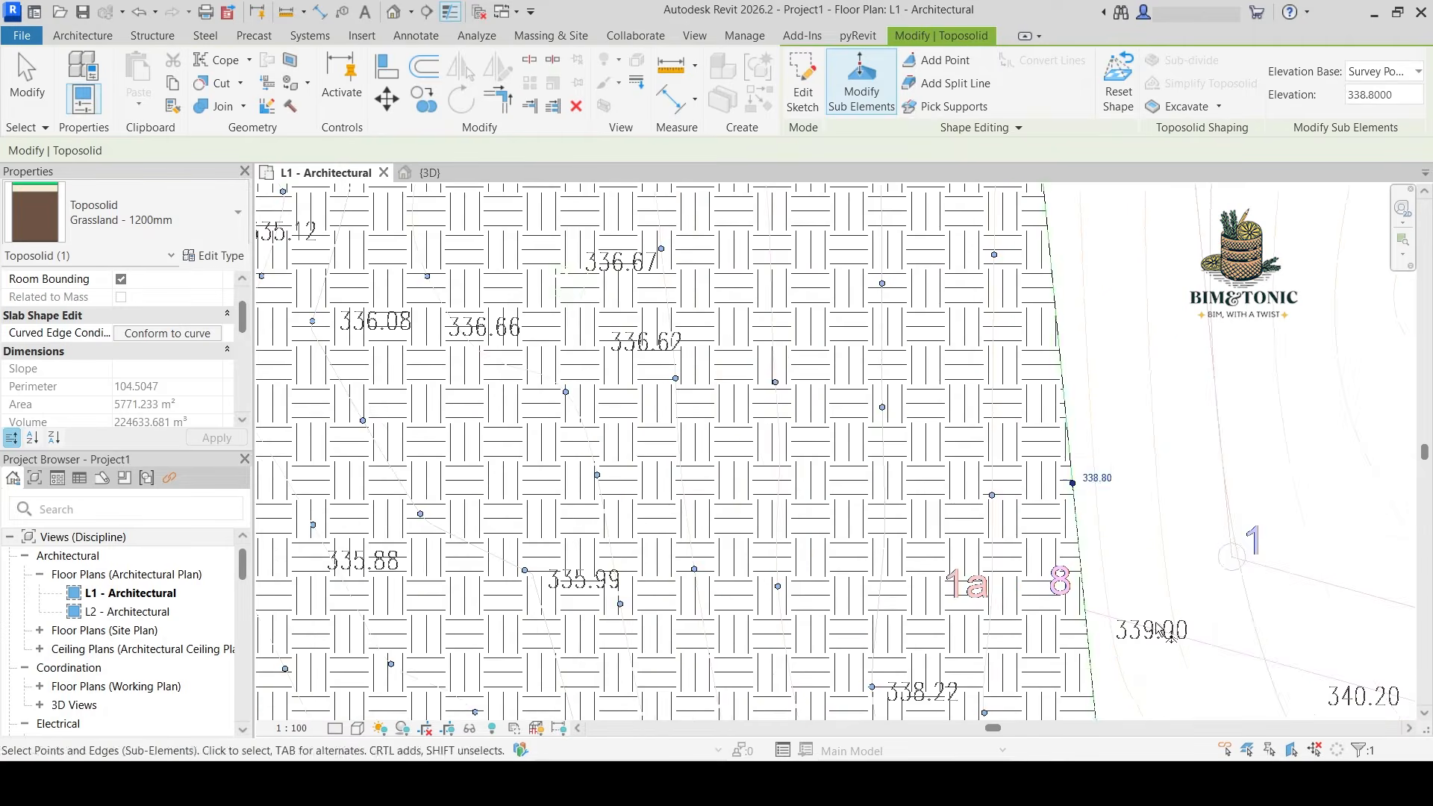
pyautogui.scroll(-4, 1078, 586)
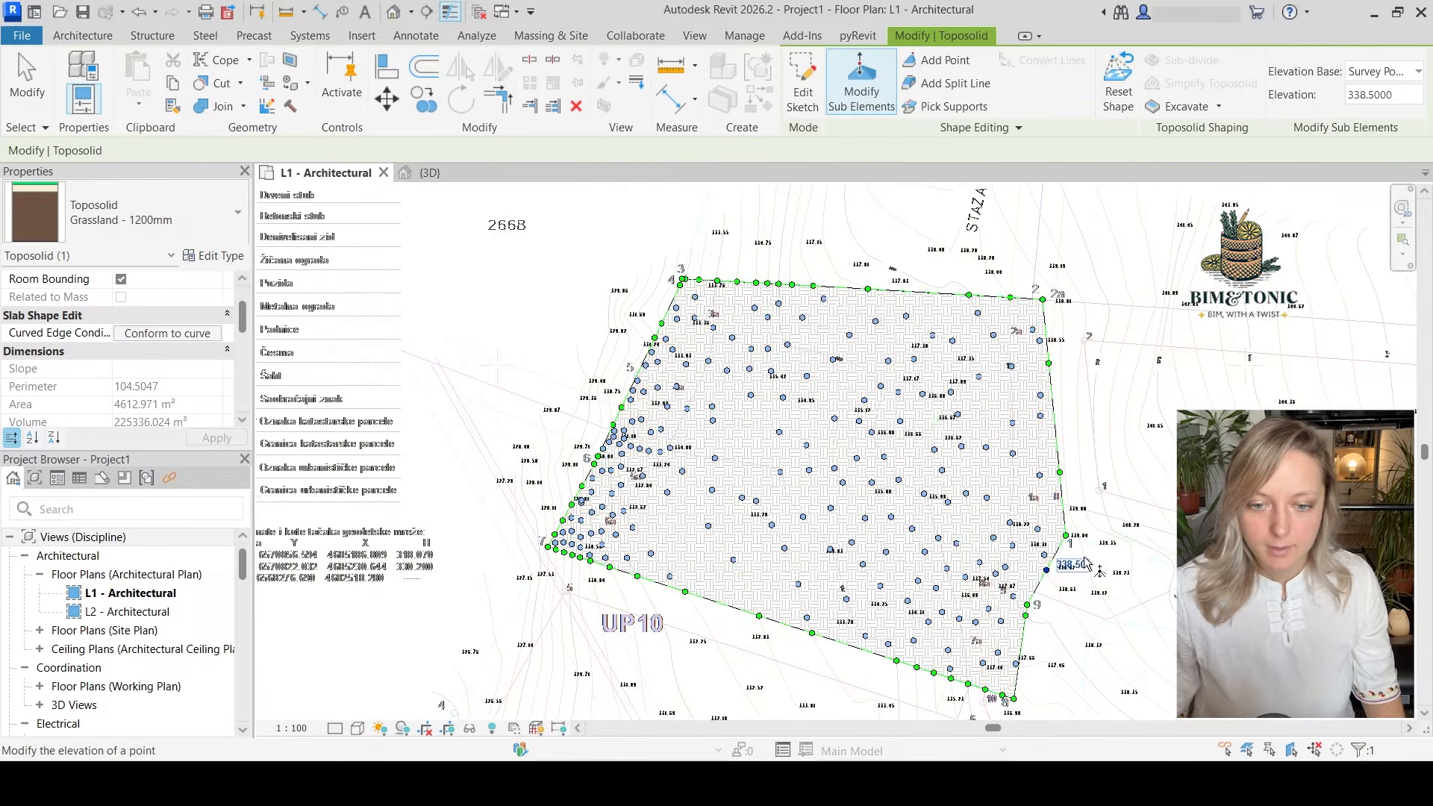
pyautogui.moveTo(1136, 536); pyautogui.dragTo(1120, 569, button='middle')
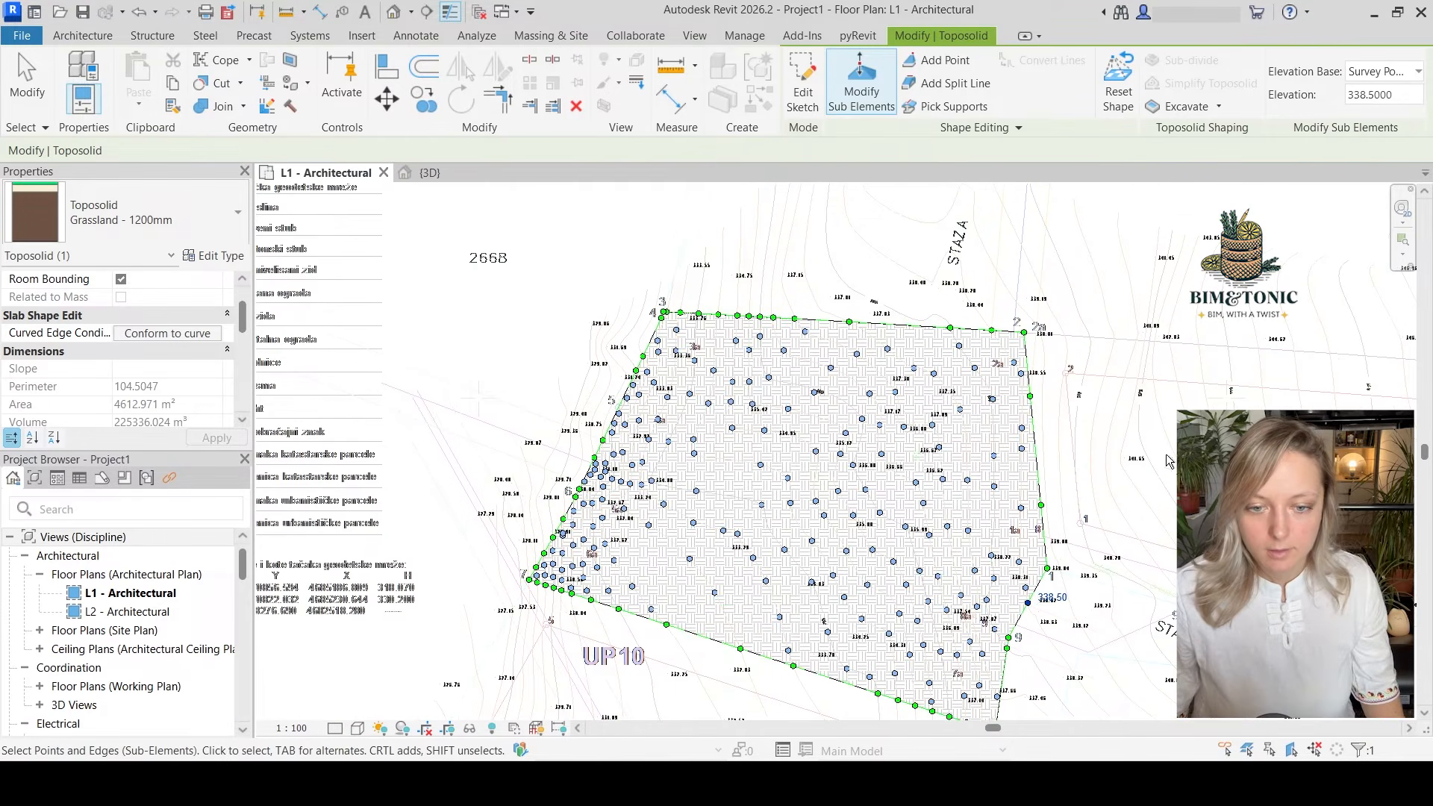
# End sub-element editing in the 3D view and temporarily hide the imported Geos d.o.o Geolocation.dwg to isolate the toposolid
pyautogui.click(458, 172)
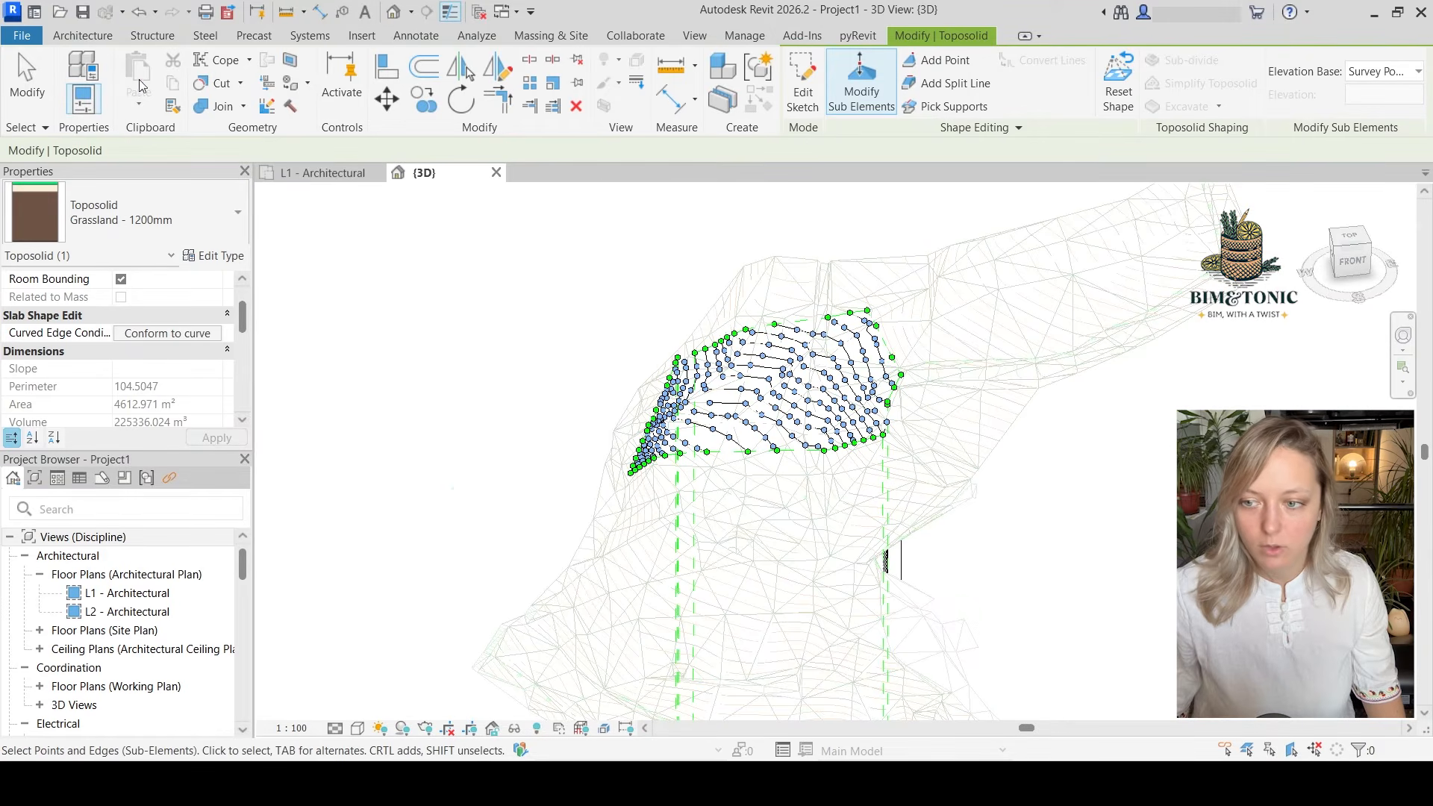
pyautogui.click(11, 84)
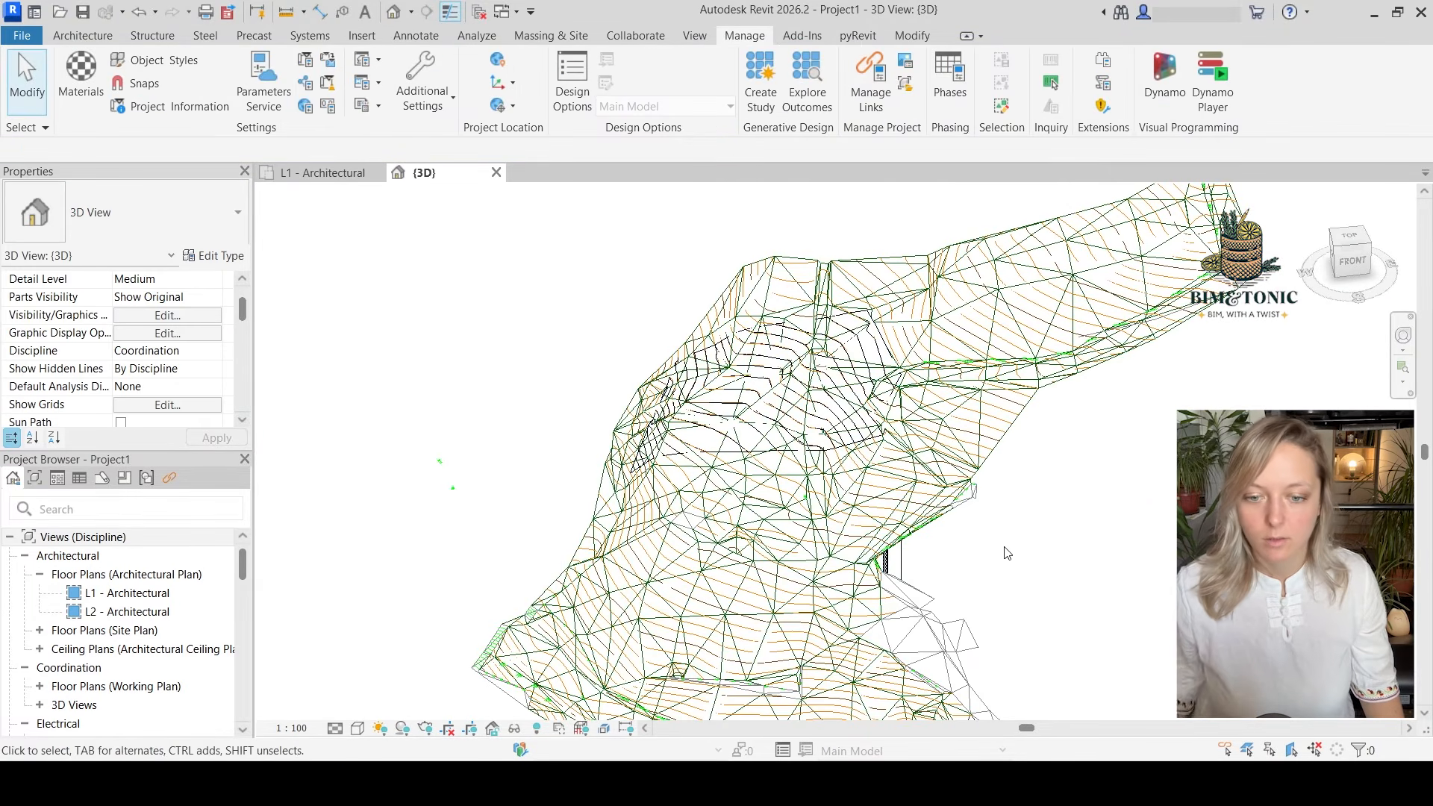
pyautogui.keyDown('shift'); pyautogui.moveTo(1000, 574); pyautogui.dragTo(932, 587, button='middle'); pyautogui.keyUp('shift')
pyautogui.click(882, 487)
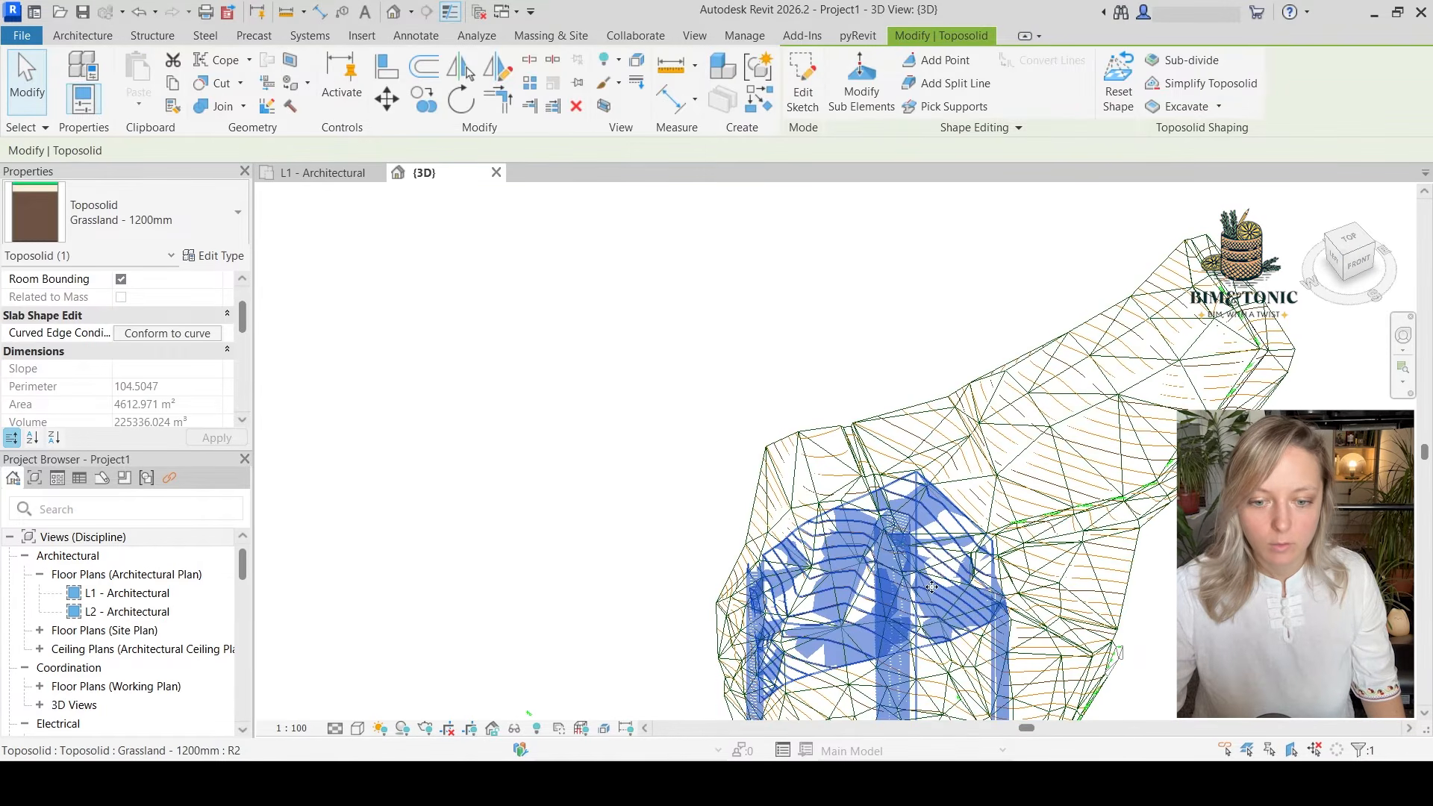
pyautogui.click(1045, 460)
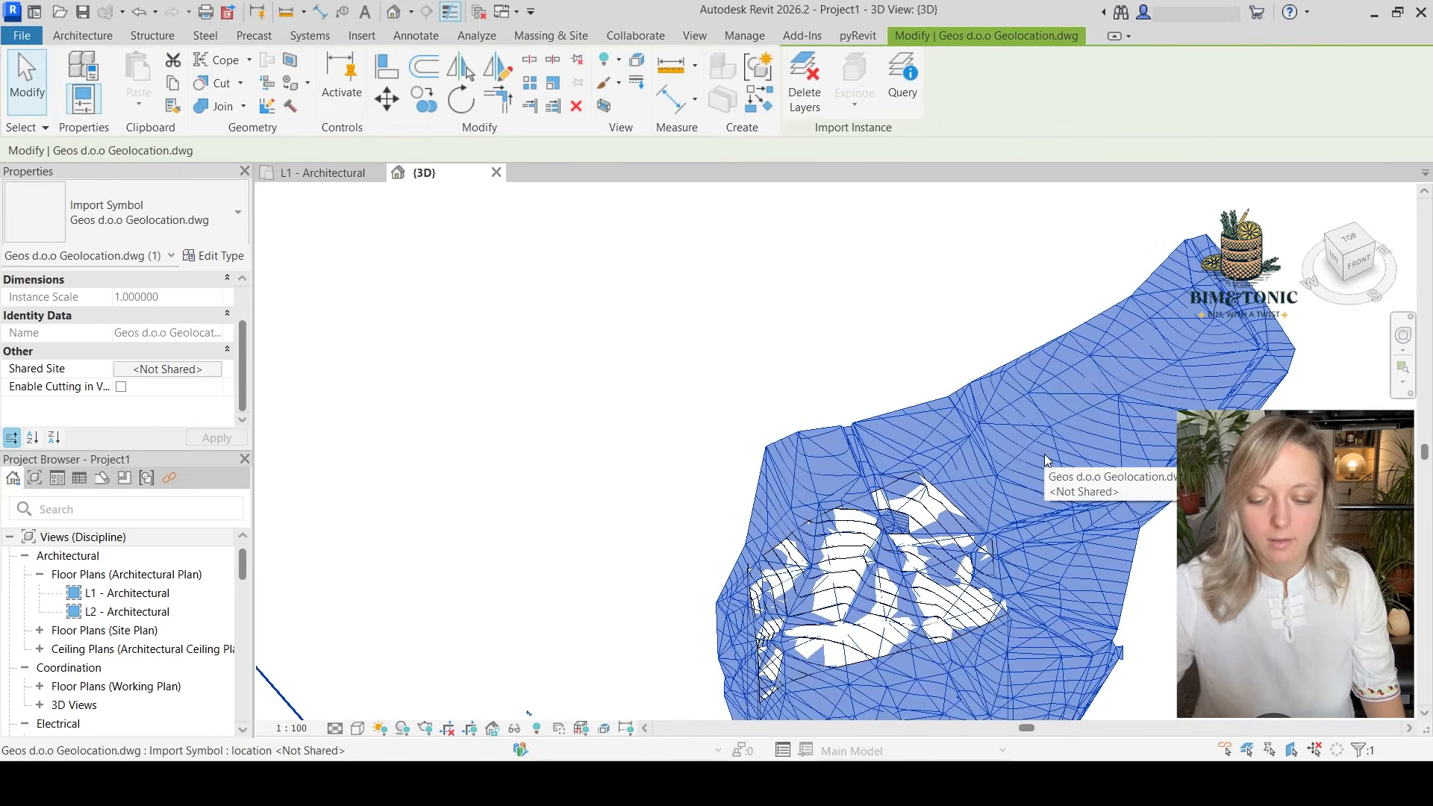
pyautogui.press('h')
pyautogui.press('h')
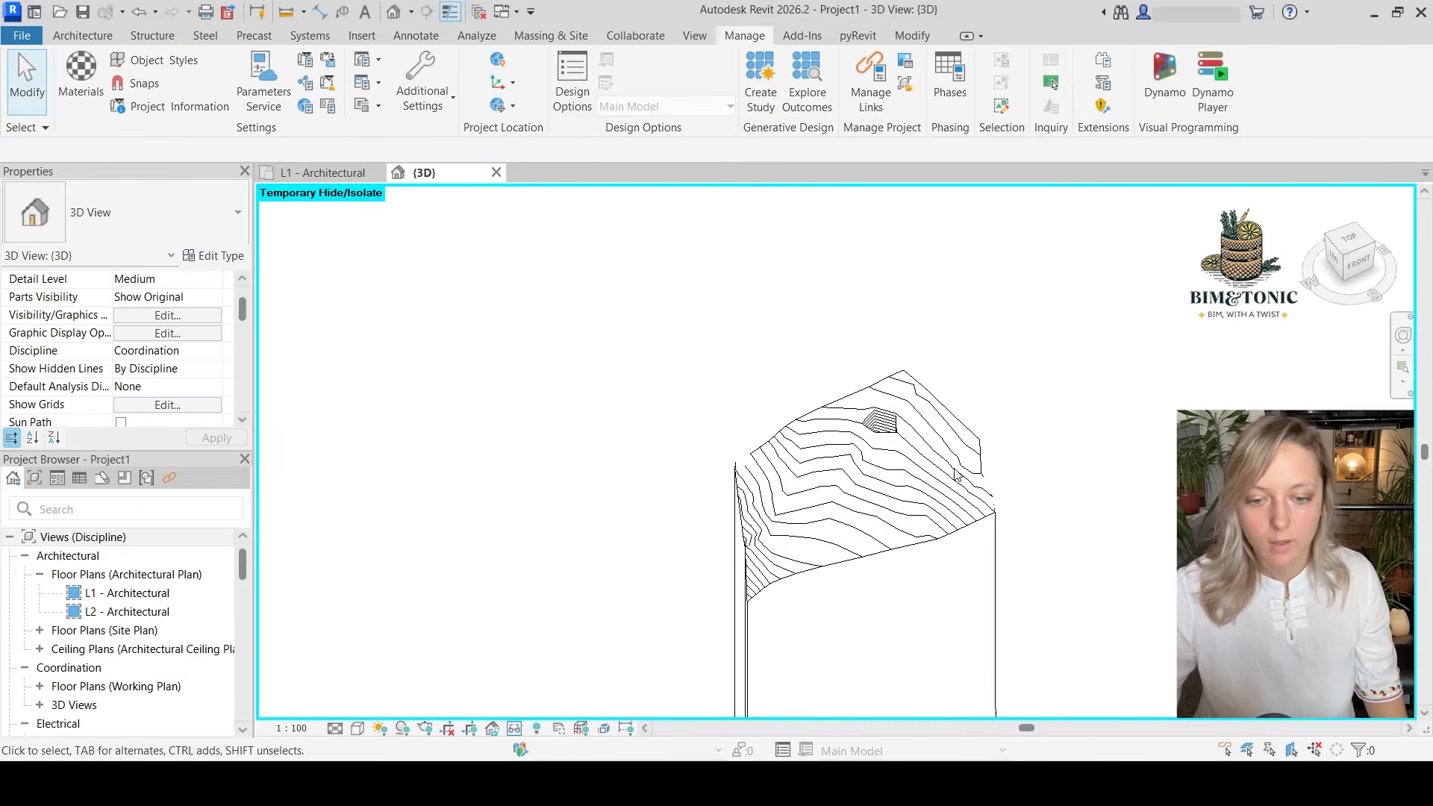
# Resume editing the toposolid's sub-elements in 3D and check the elevations of the points around the deep pit
pyautogui.scroll(2, 956, 475)
pyautogui.keyDown('shift'); pyautogui.moveTo(934, 545); pyautogui.dragTo(898, 355, button='middle'); pyautogui.keyUp('shift')
pyautogui.scroll(6, 832, 421)
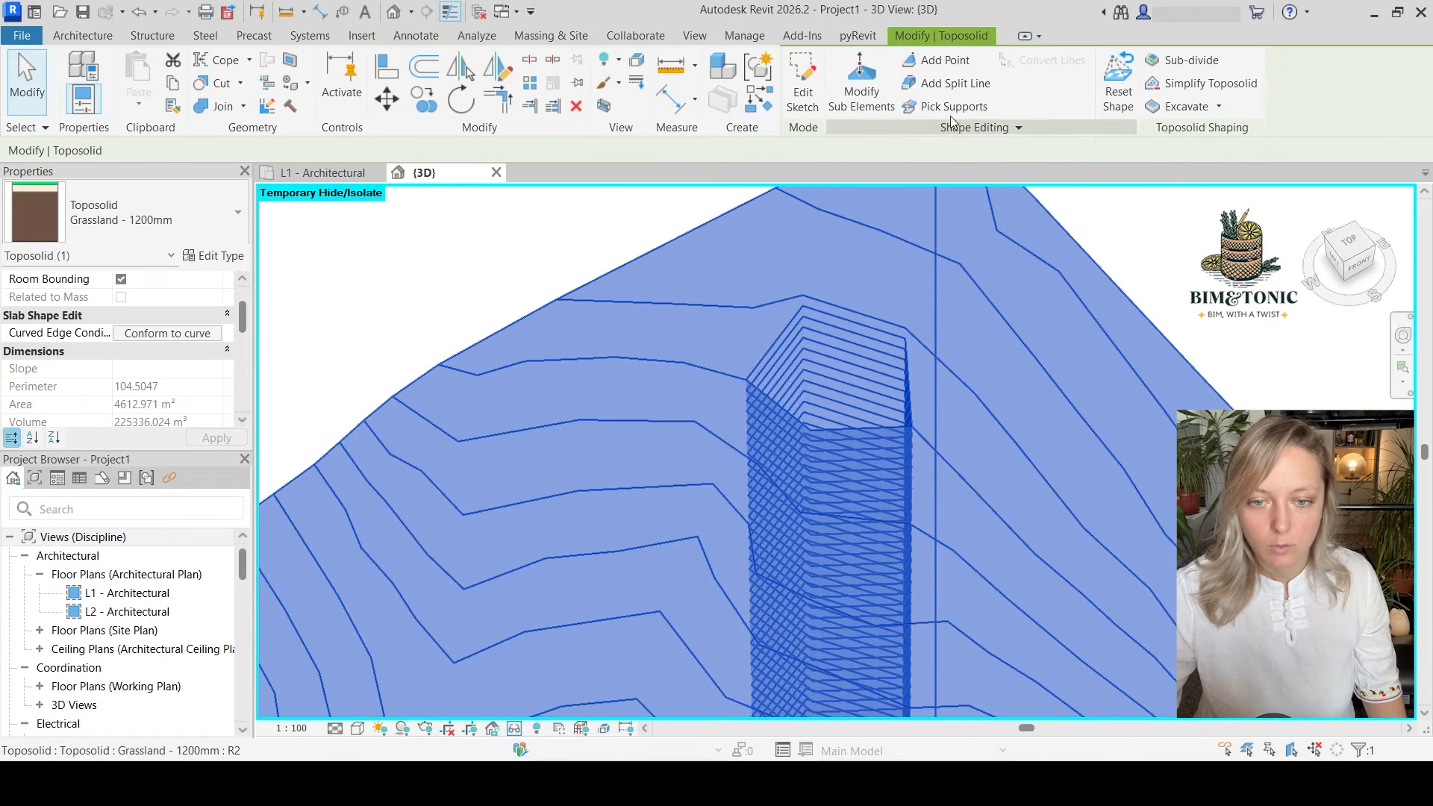
pyautogui.click(859, 86)
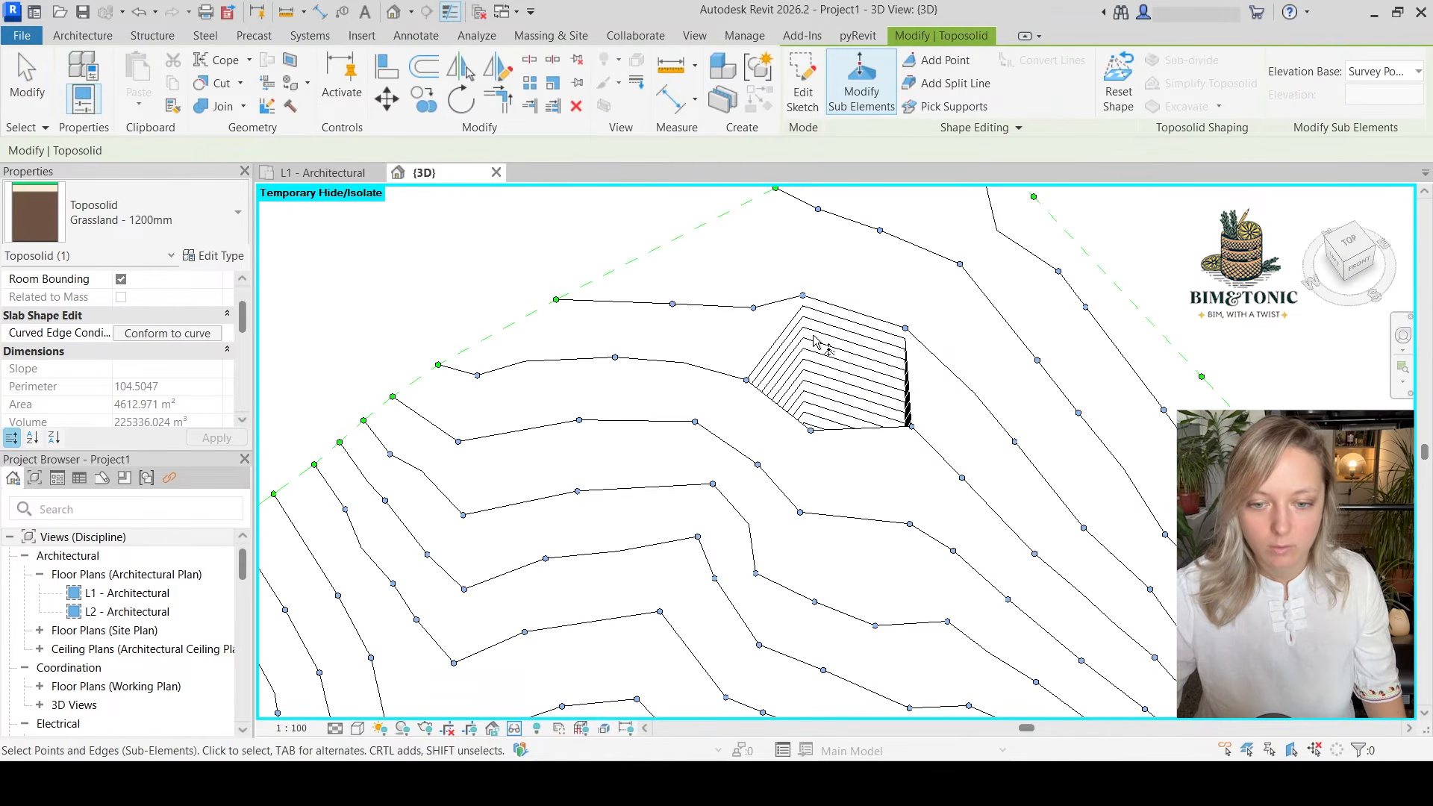
pyautogui.click(746, 380)
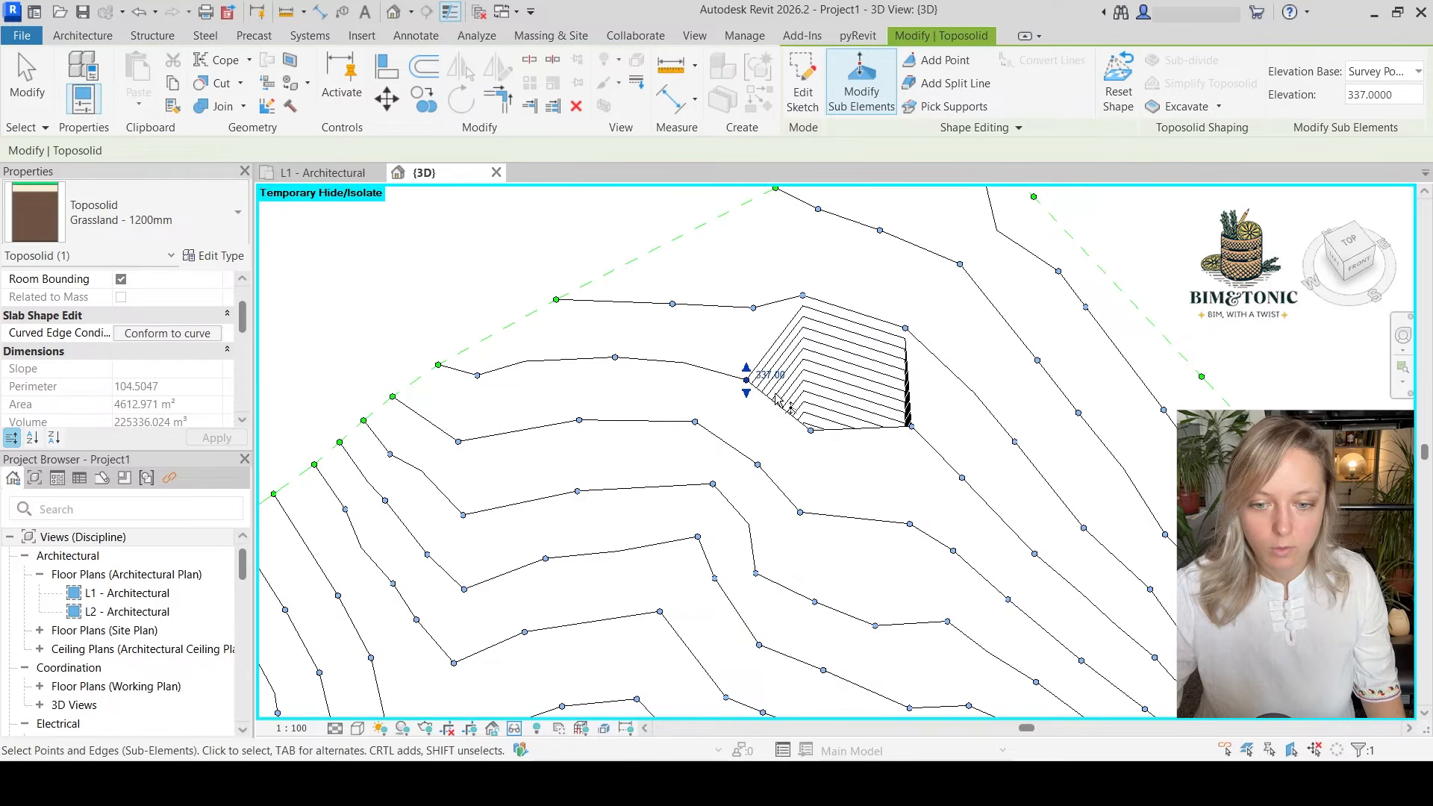
pyautogui.scroll(3, 783, 407)
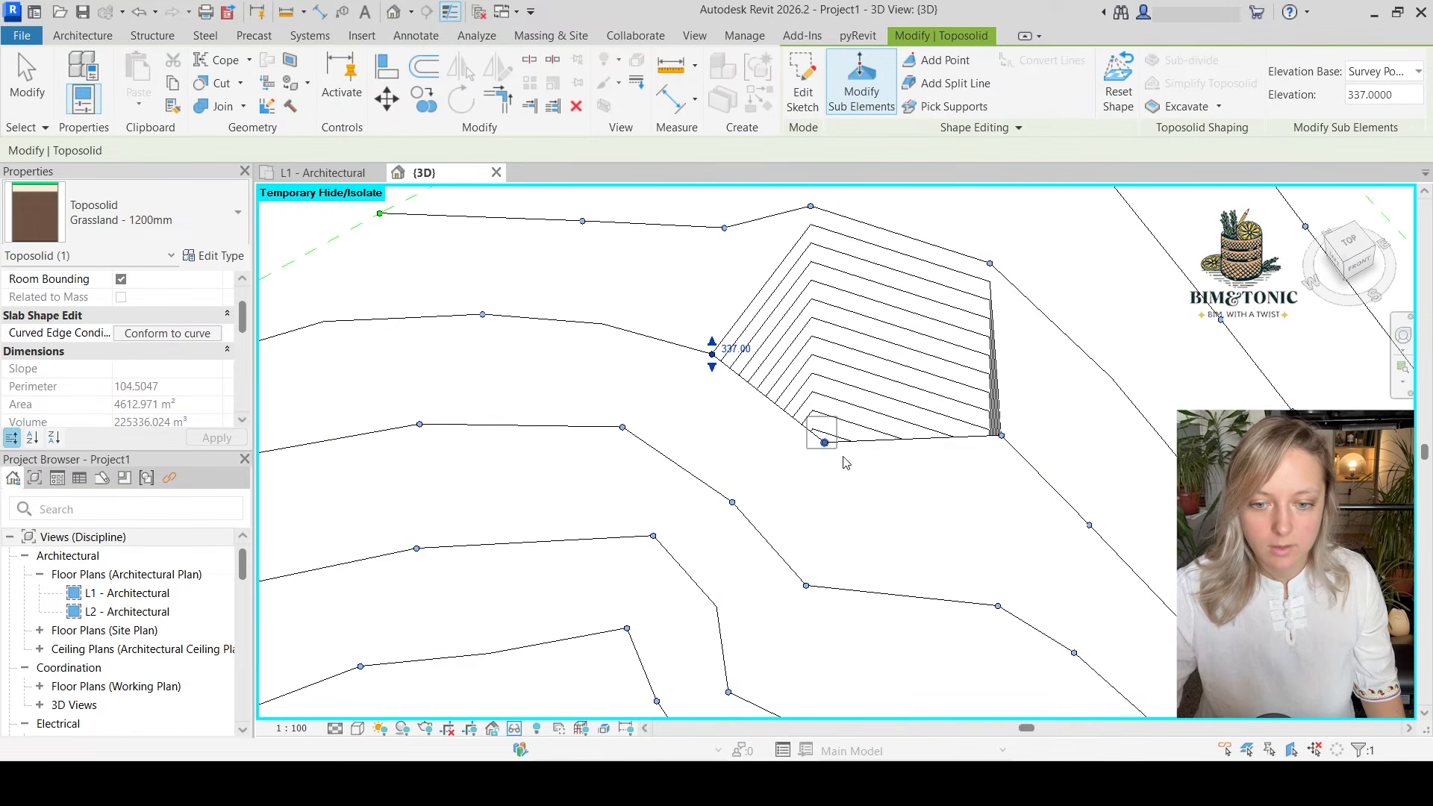
pyautogui.click(824, 443)
pyautogui.scroll(-5, 832, 433)
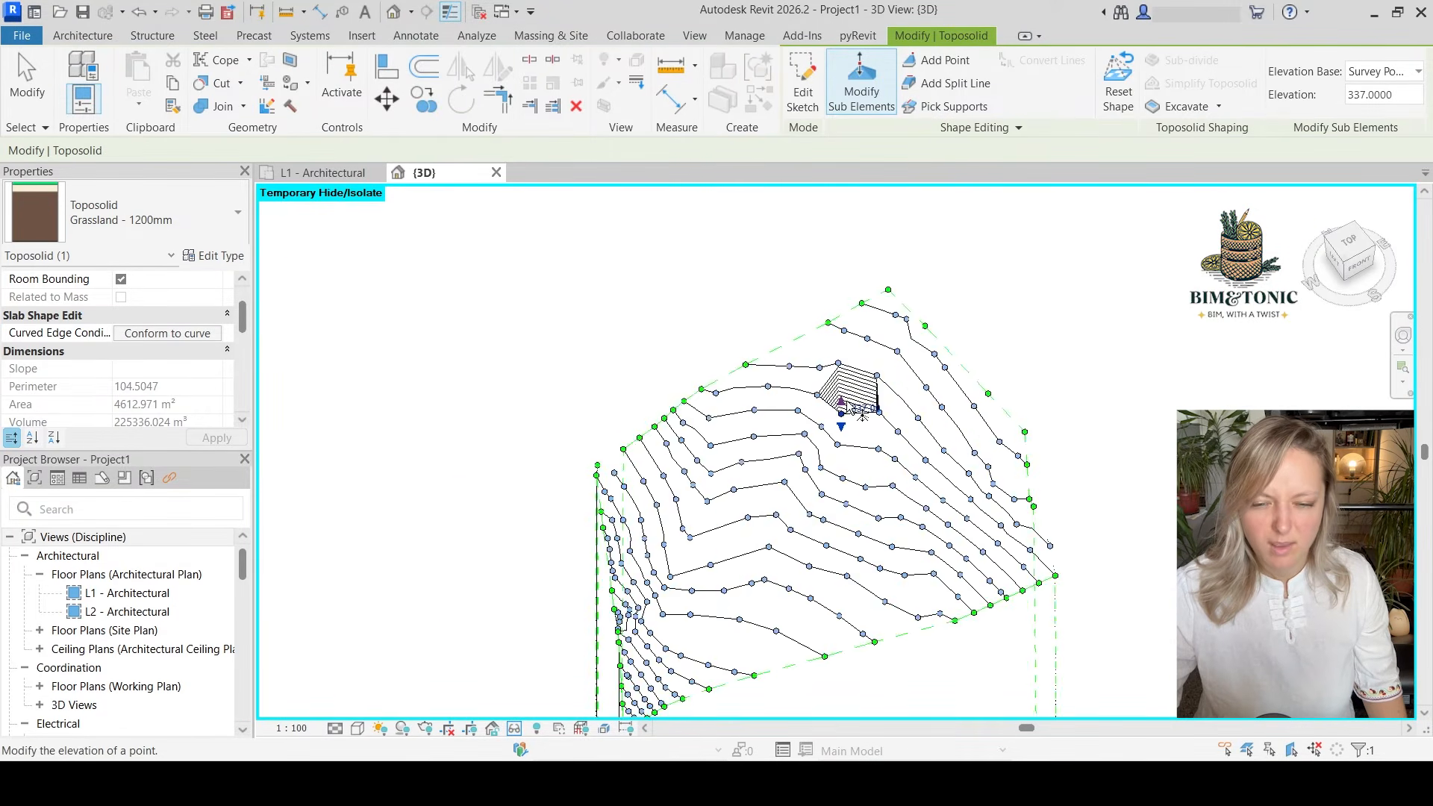
pyautogui.scroll(-3, 862, 412)
pyautogui.scroll(-5, 558, 270)
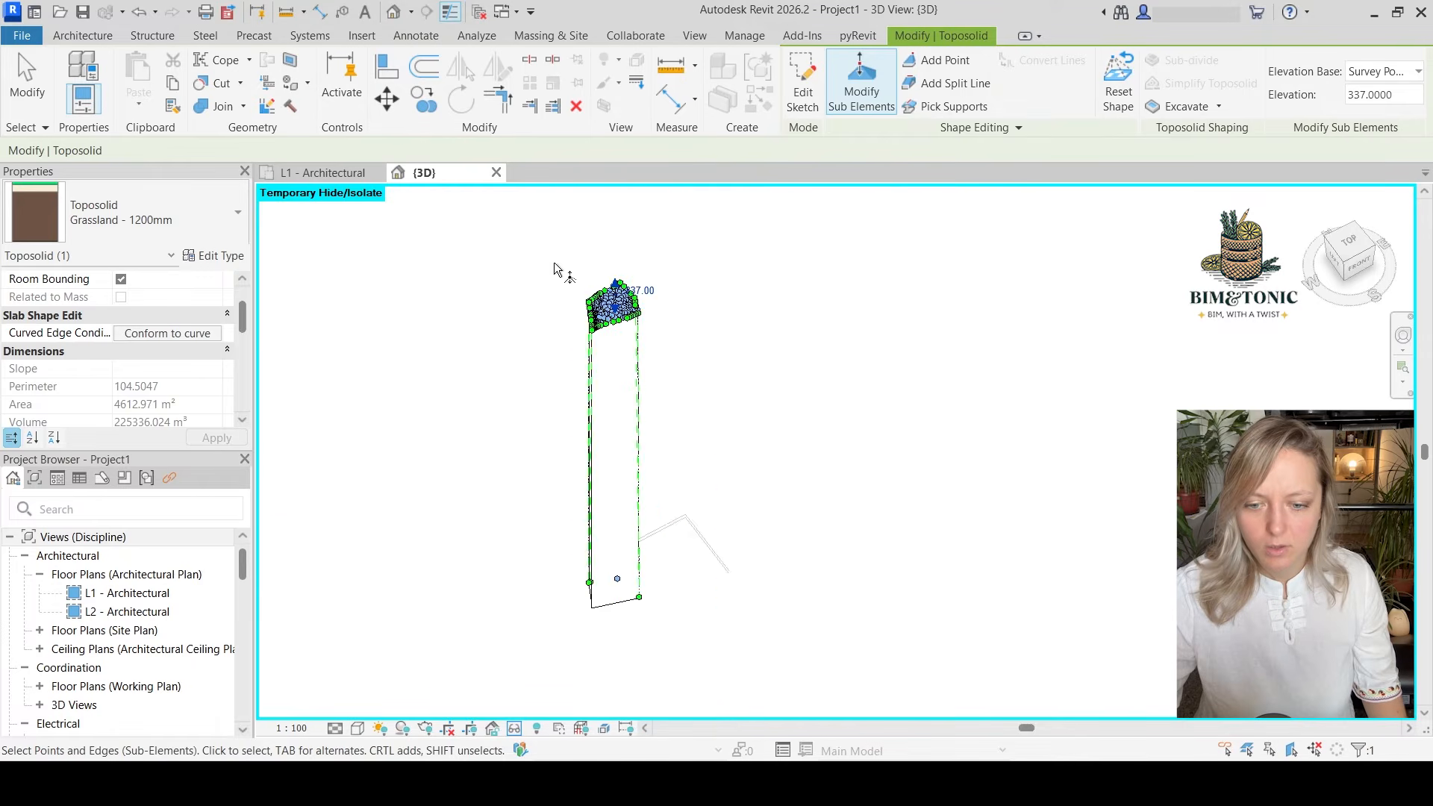
# Delete the stray interior point left at elevation 0 at the base of the toposolid in the 3D view
pyautogui.scroll(4, 602, 592)
pyautogui.scroll(-1, 674, 429)
pyautogui.moveTo(645, 455); pyautogui.dragTo(705, 526)
pyautogui.scroll(-4, 707, 515)
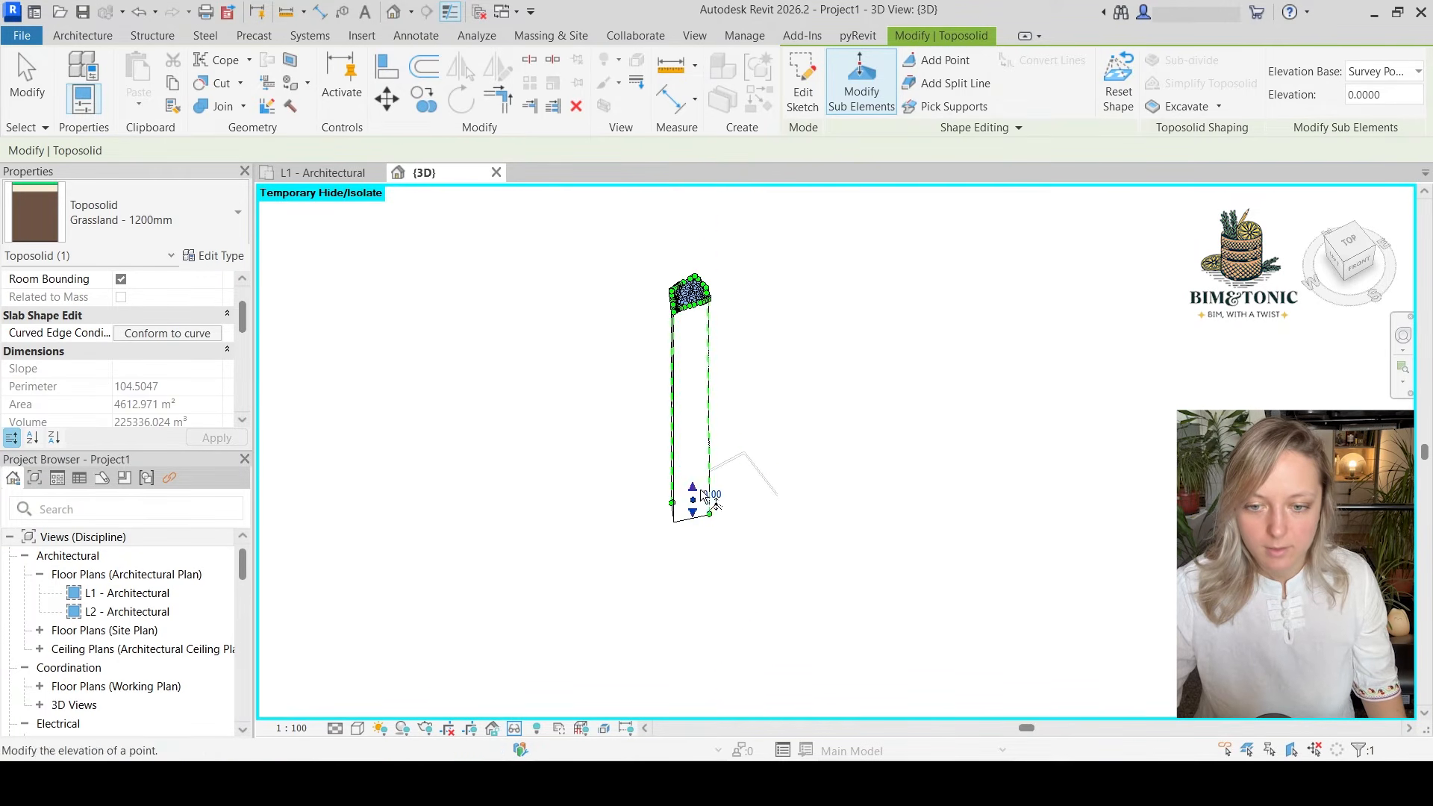
pyautogui.scroll(2, 709, 463)
pyautogui.moveTo(714, 426); pyautogui.dragTo(723, 484, button='middle')
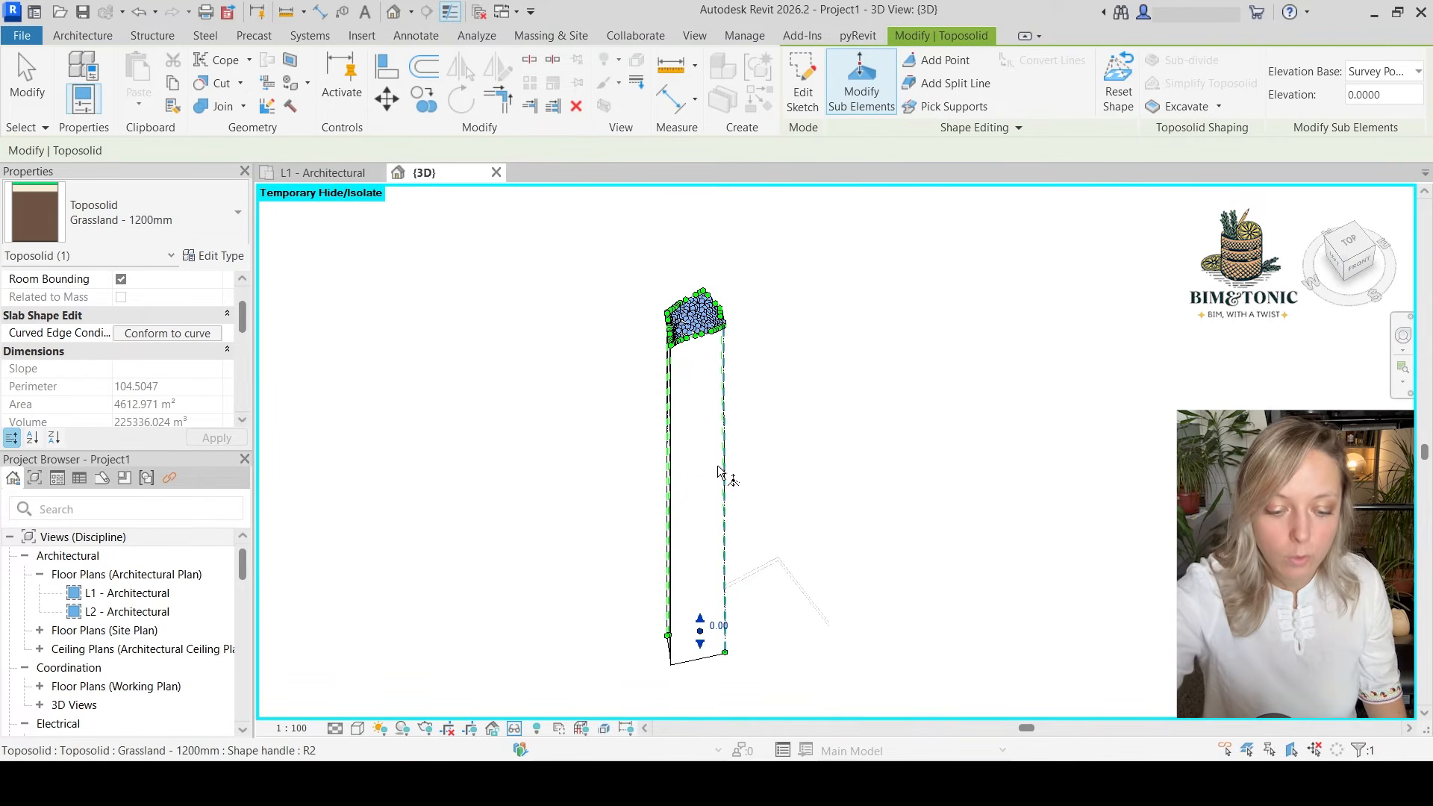
pyautogui.press('Delete')
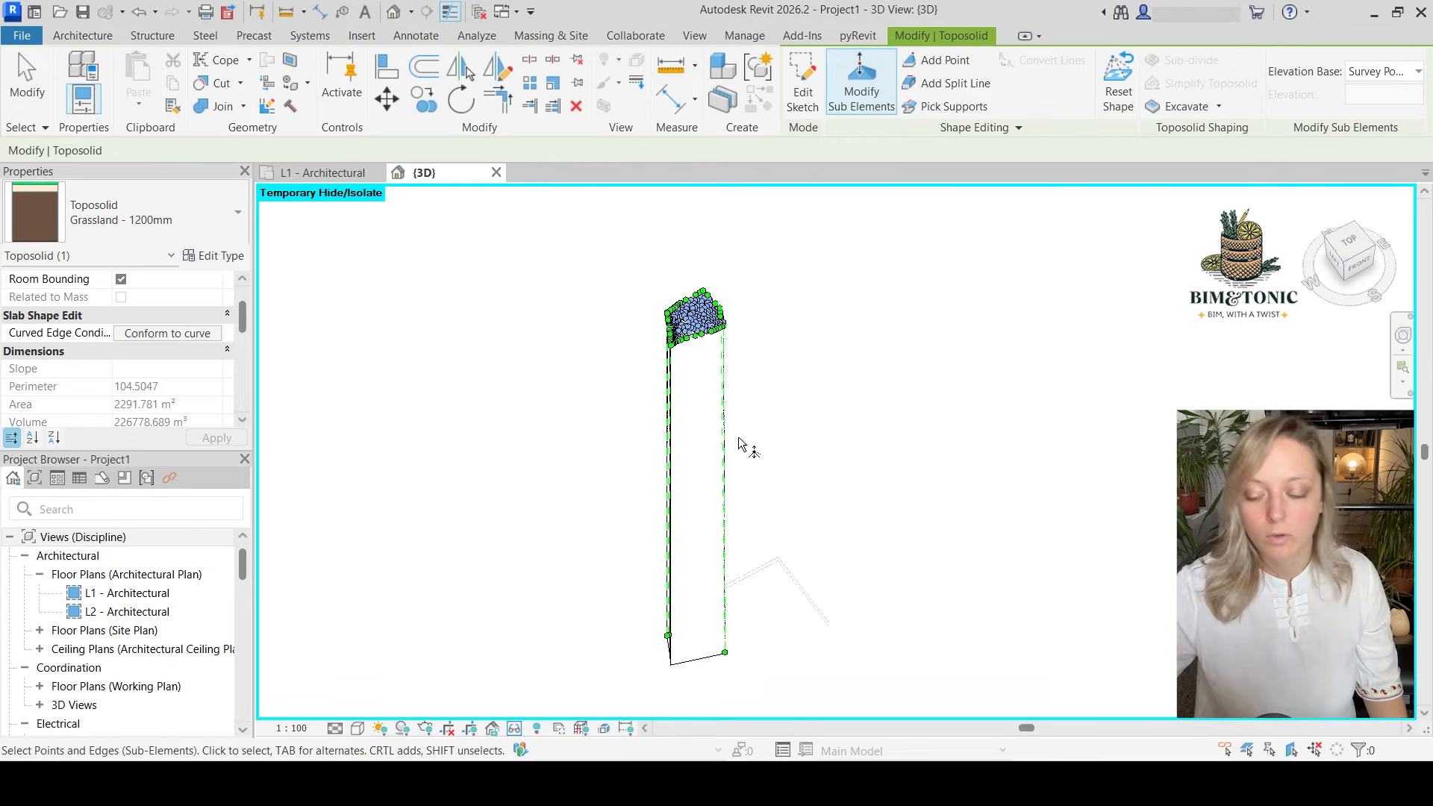
pyautogui.keyDown('shift'); pyautogui.moveTo(758, 343); pyautogui.dragTo(772, 470, button='middle'); pyautogui.keyUp('shift')
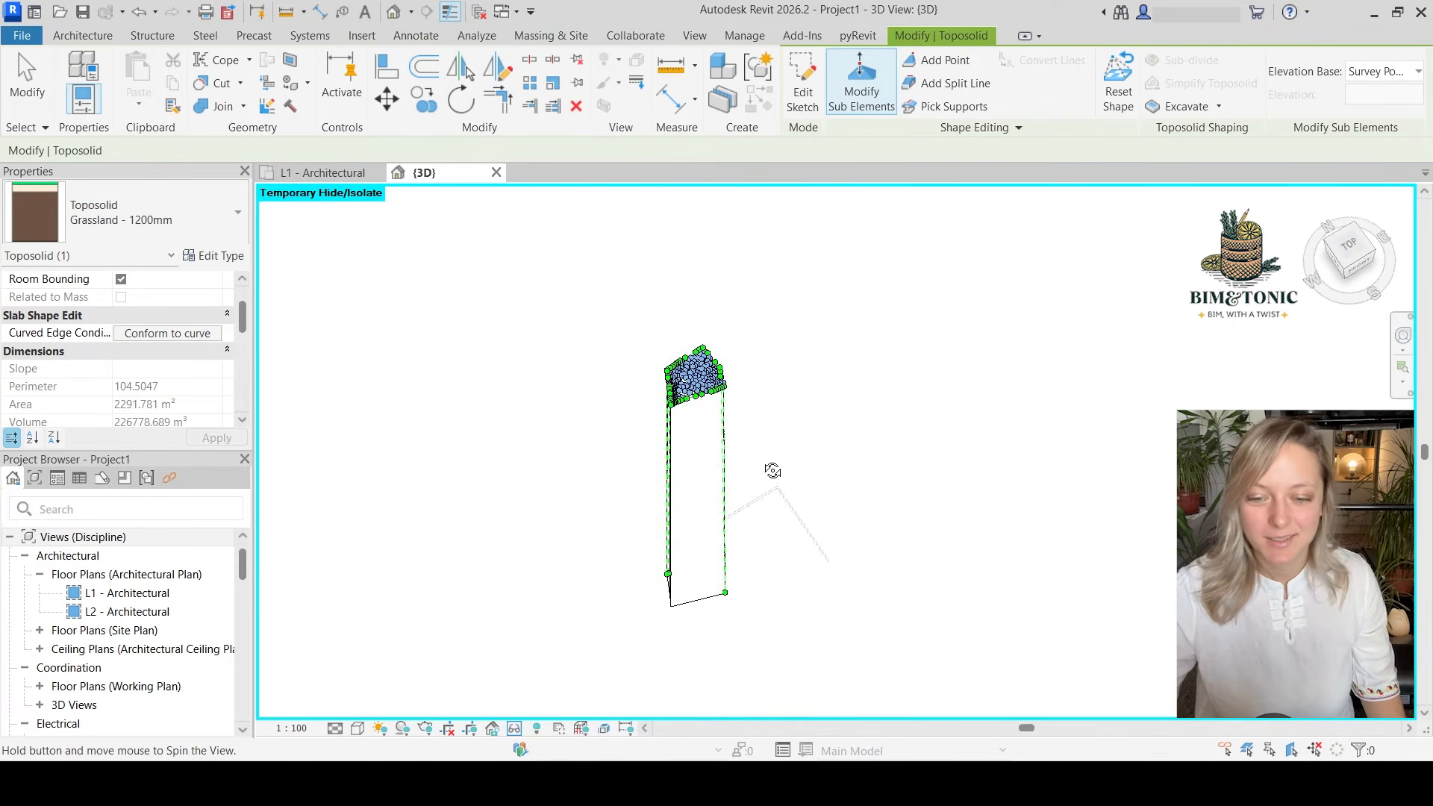
# Check the remaining toposolid points in the 3D view and finish editing its sub-elements
pyautogui.scroll(8, 746, 396)
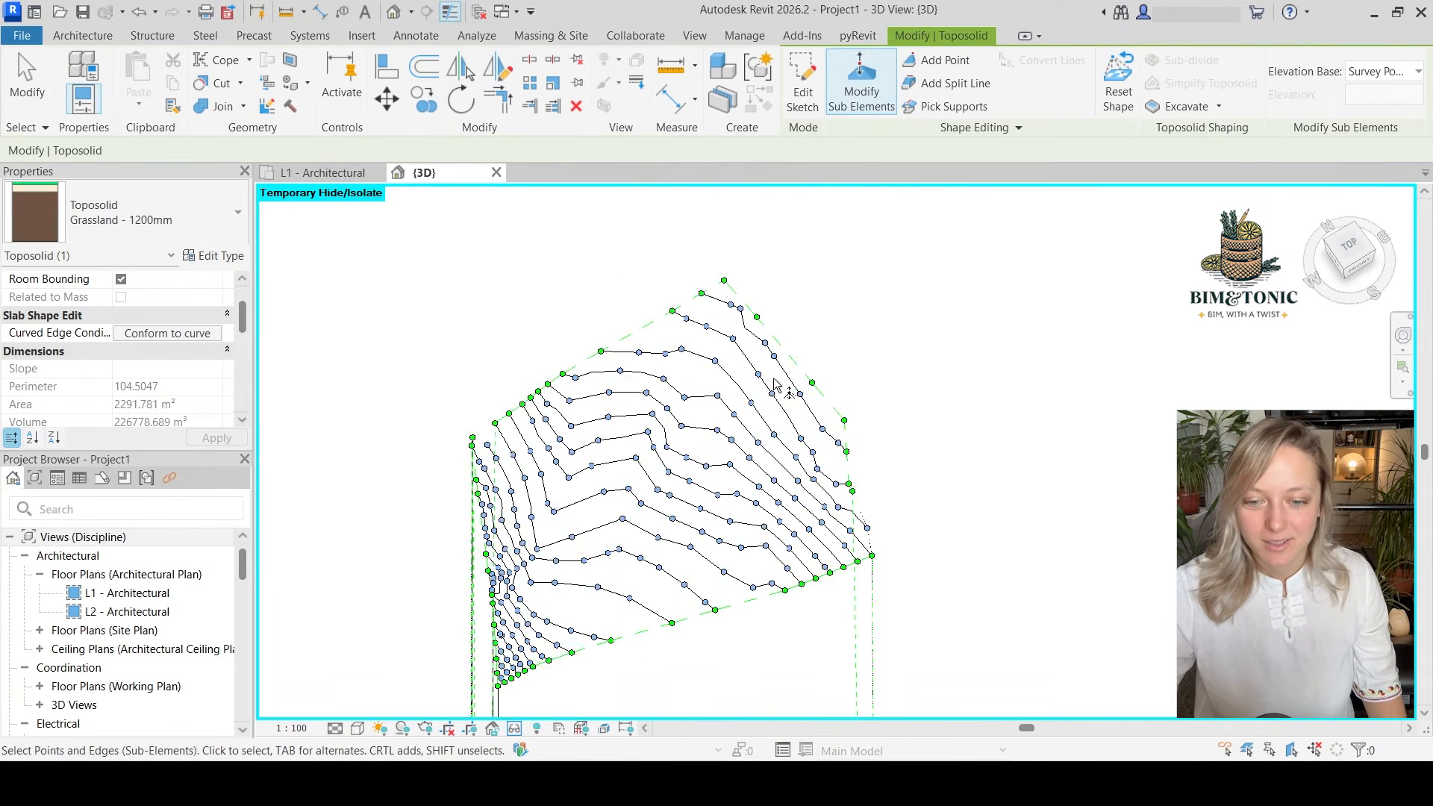
pyautogui.scroll(1, 806, 407)
pyautogui.scroll(-1, 611, 299)
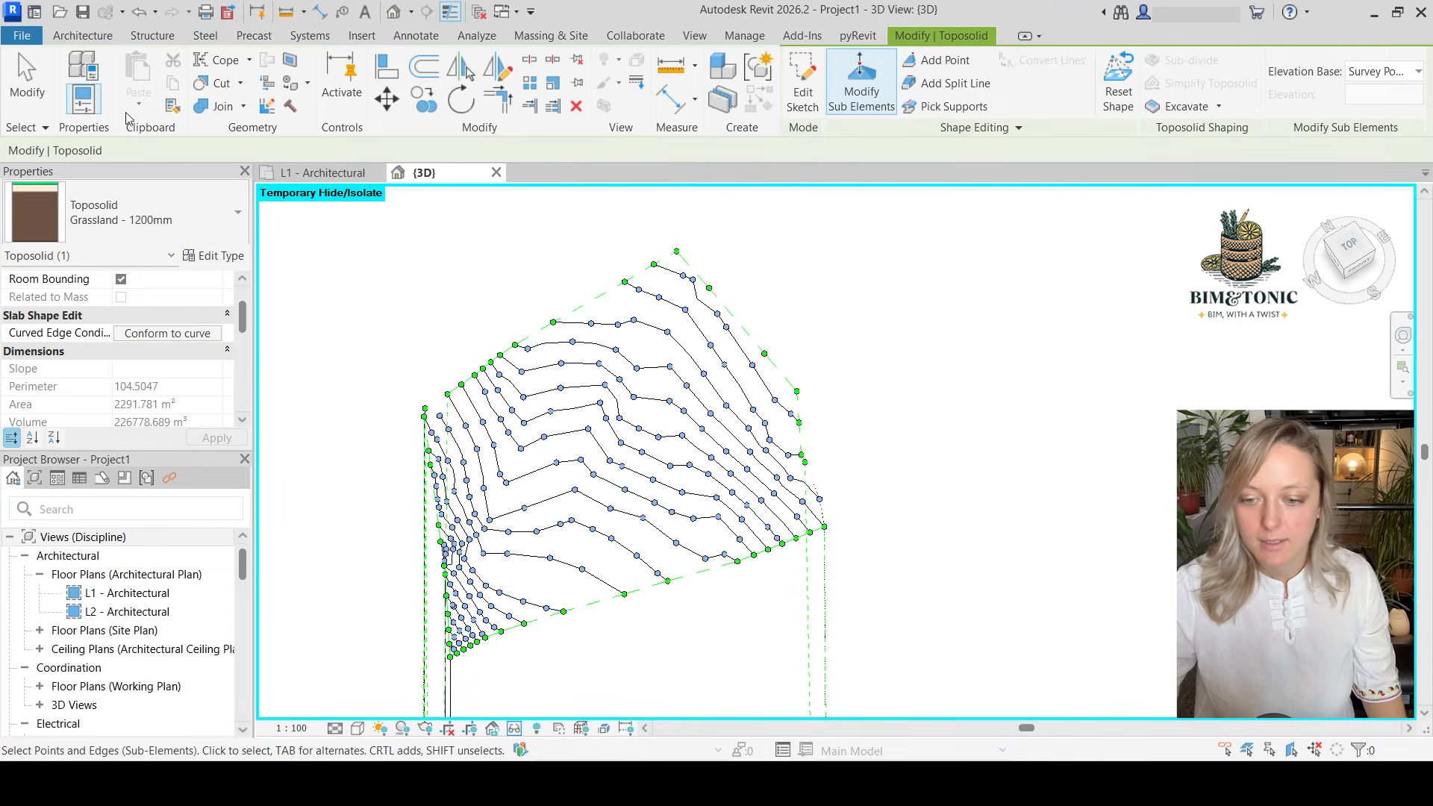
pyautogui.click(34, 78)
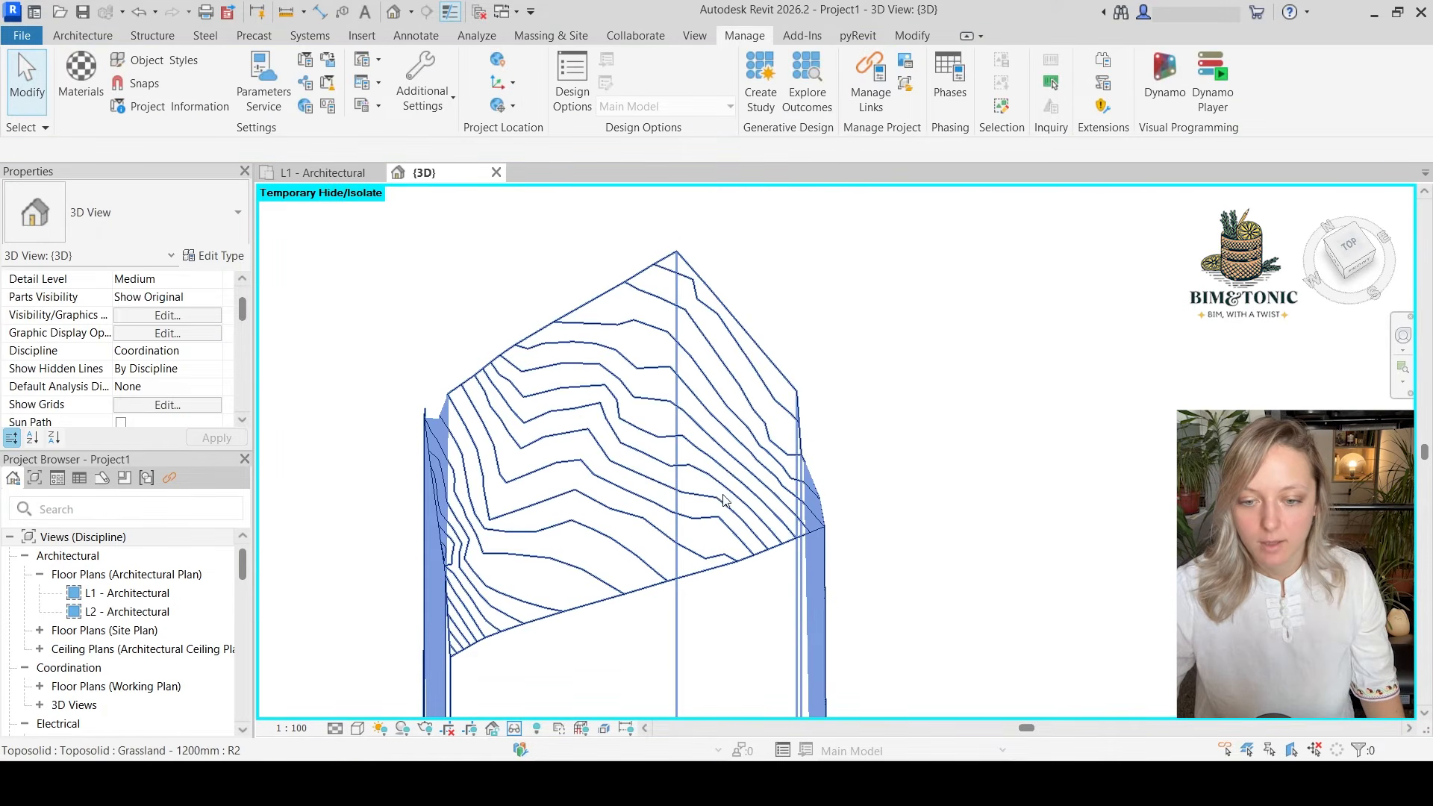
# Set the 3D view's visual style to Consistent Colors and inspect the toposolid from another angle
pyautogui.click(357, 728)
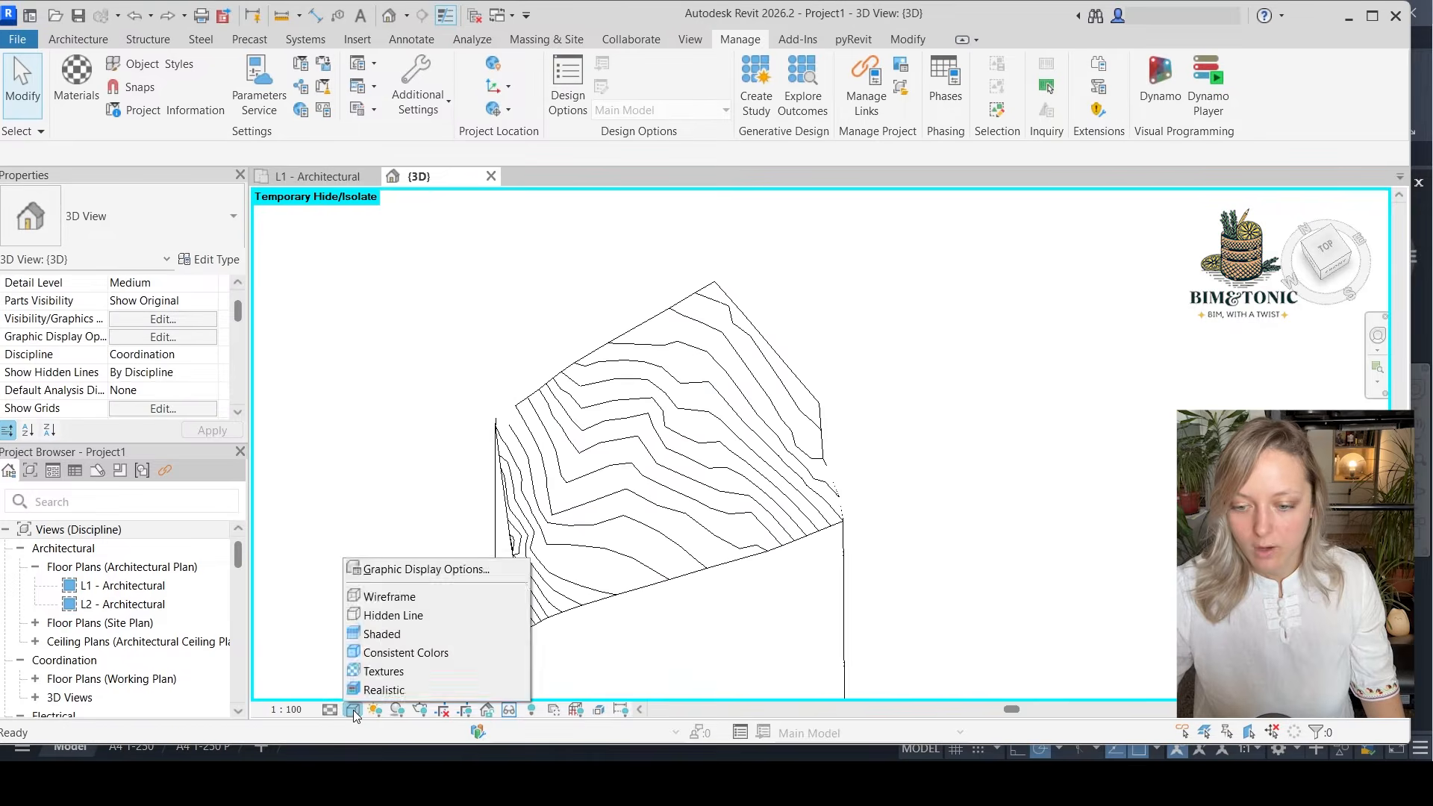
pyautogui.click(395, 654)
pyautogui.click(535, 440)
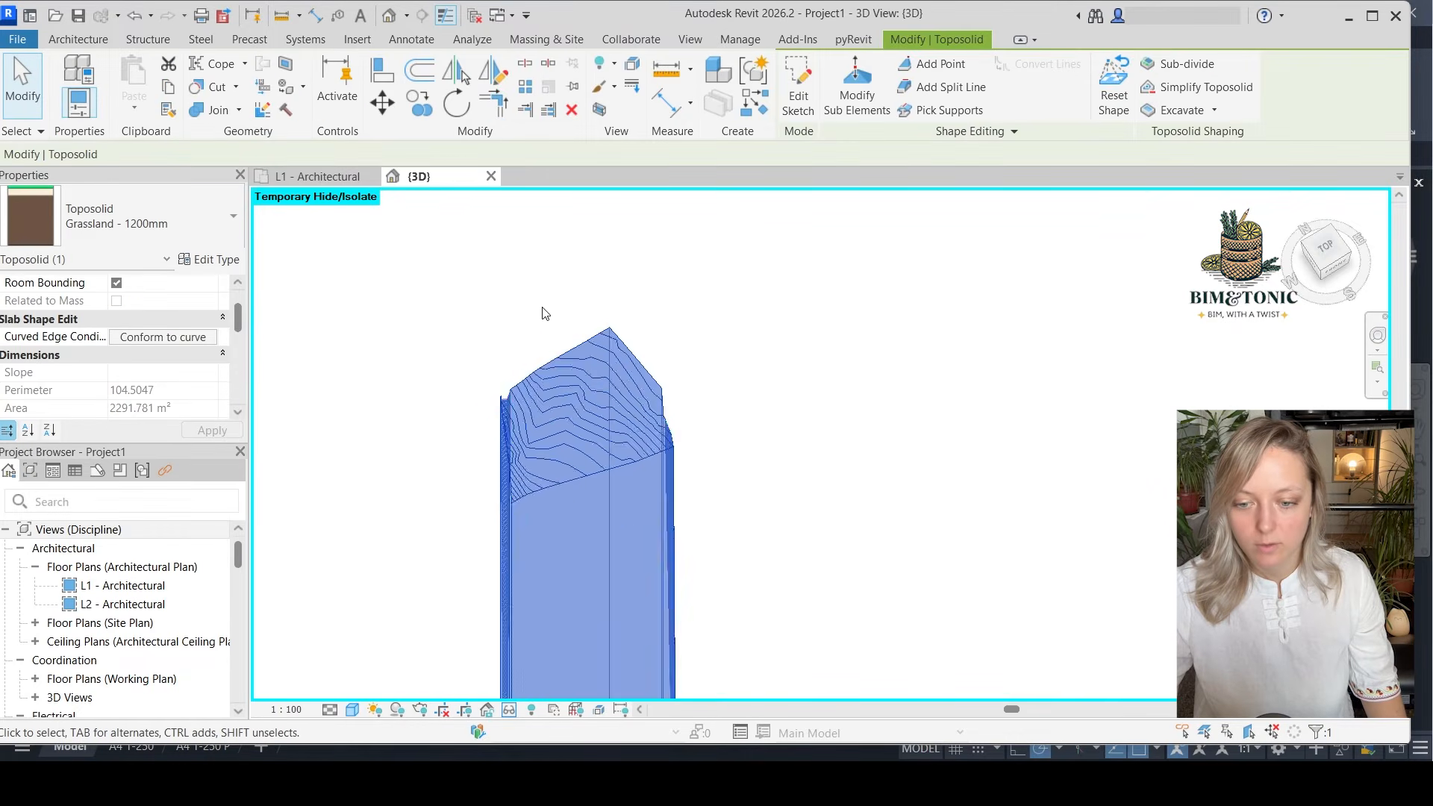
pyautogui.scroll(-5, 543, 313)
pyautogui.keyDown('shift'); pyautogui.moveTo(784, 589); pyautogui.dragTo(865, 472, button='middle'); pyautogui.keyUp('shift')
pyautogui.press('Escape')
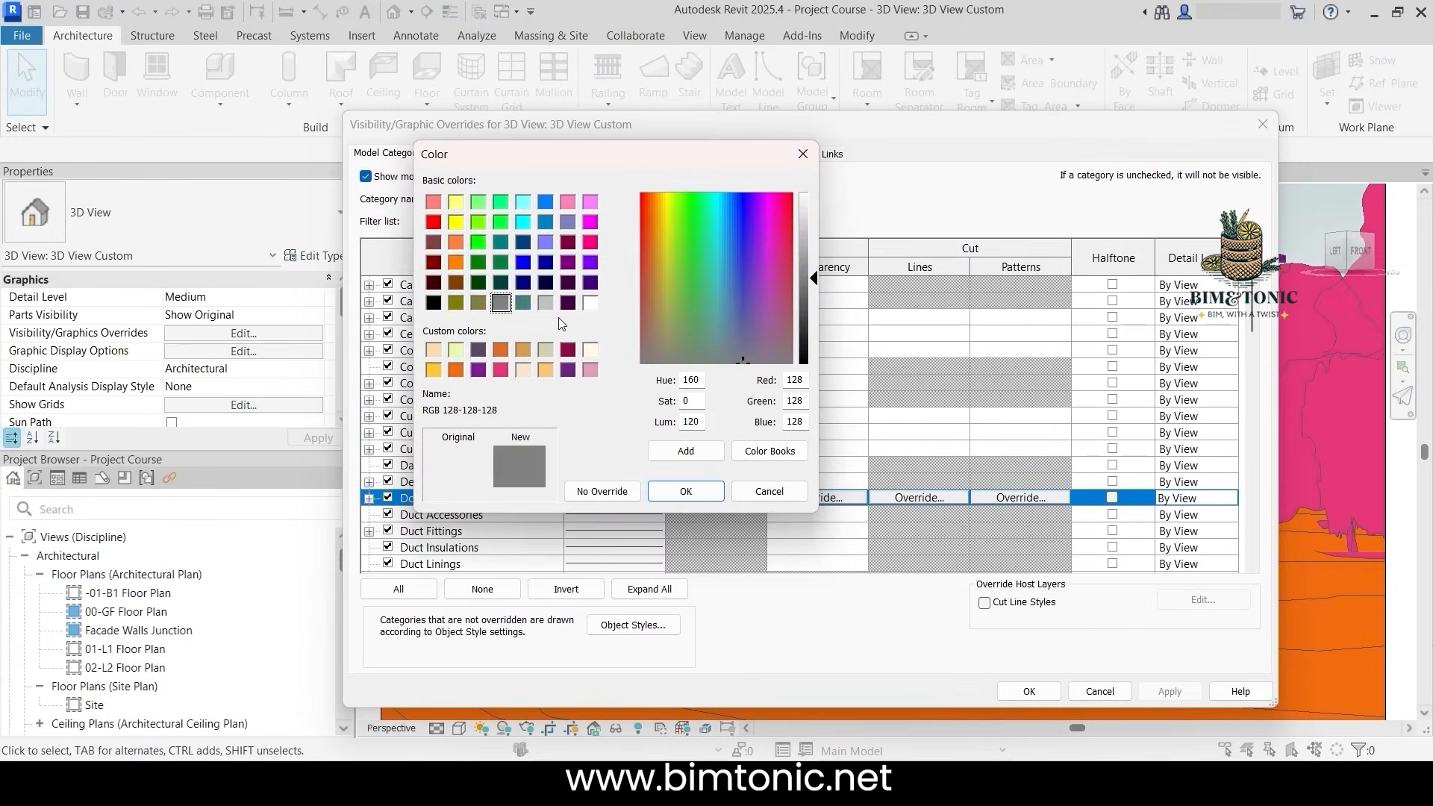
pyautogui.click(489, 375)
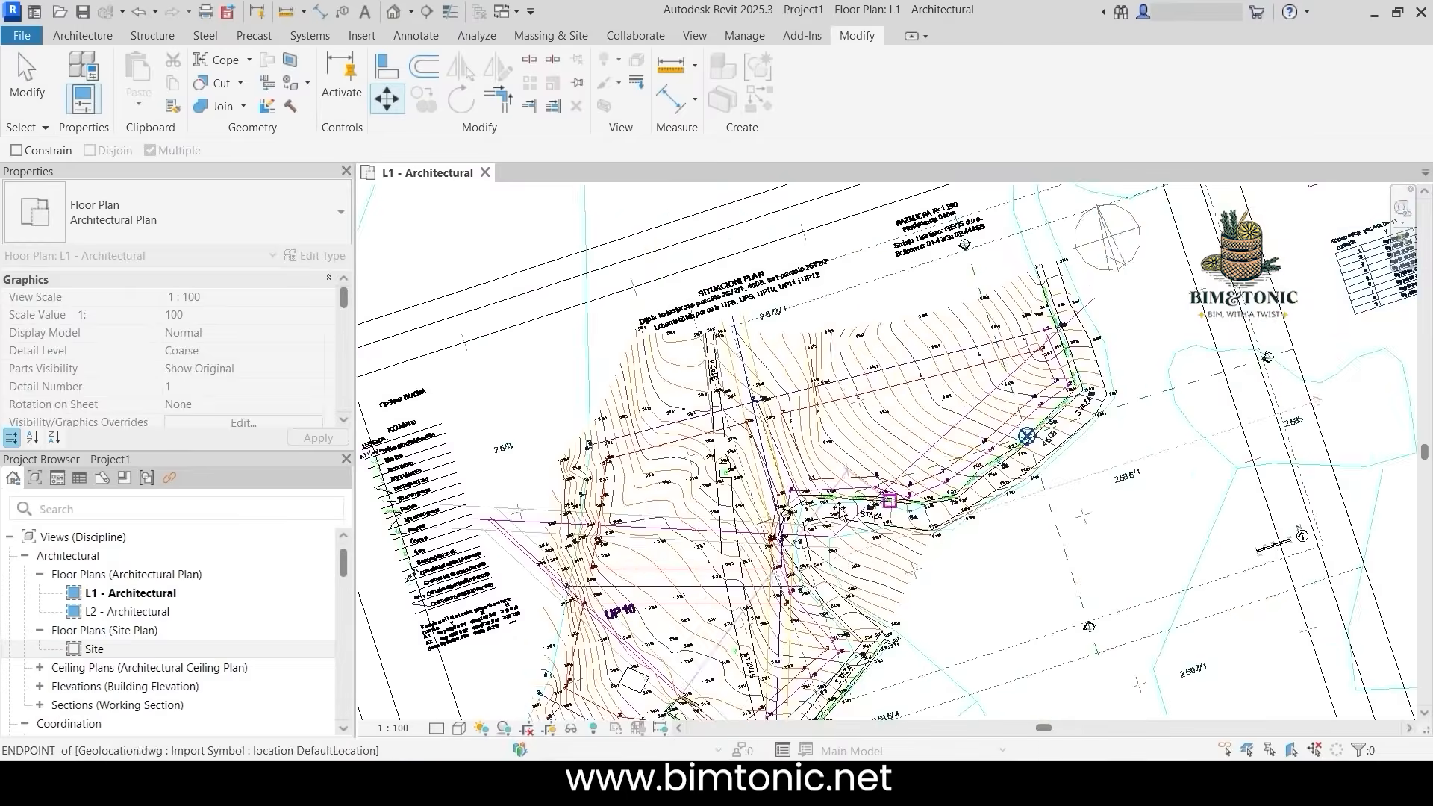
pyautogui.click(801, 475)
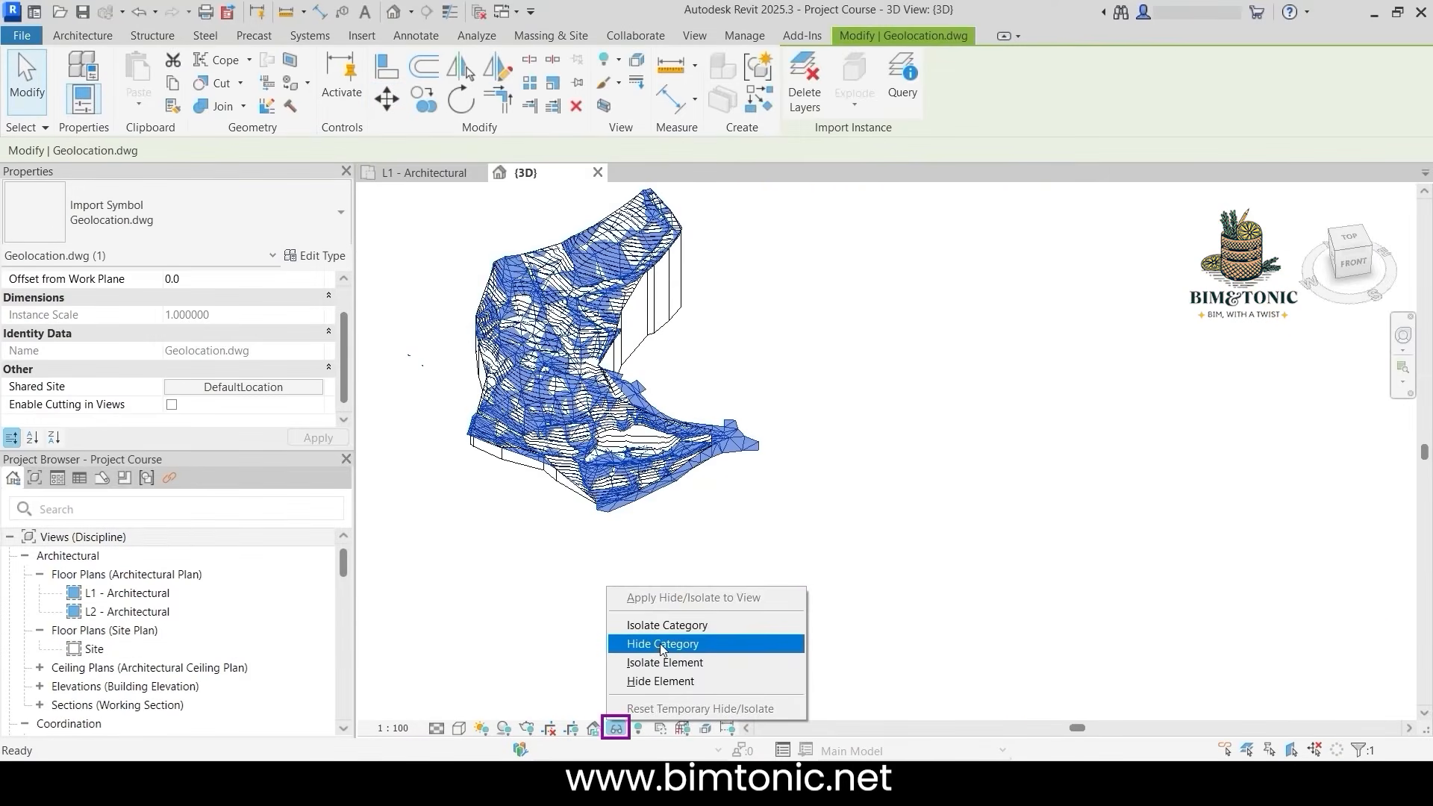
pyautogui.click(657, 648)
pyautogui.keyDown('shift'); pyautogui.moveTo(522, 522); pyautogui.dragTo(470, 502, button='middle'); pyautogui.keyUp('shift')
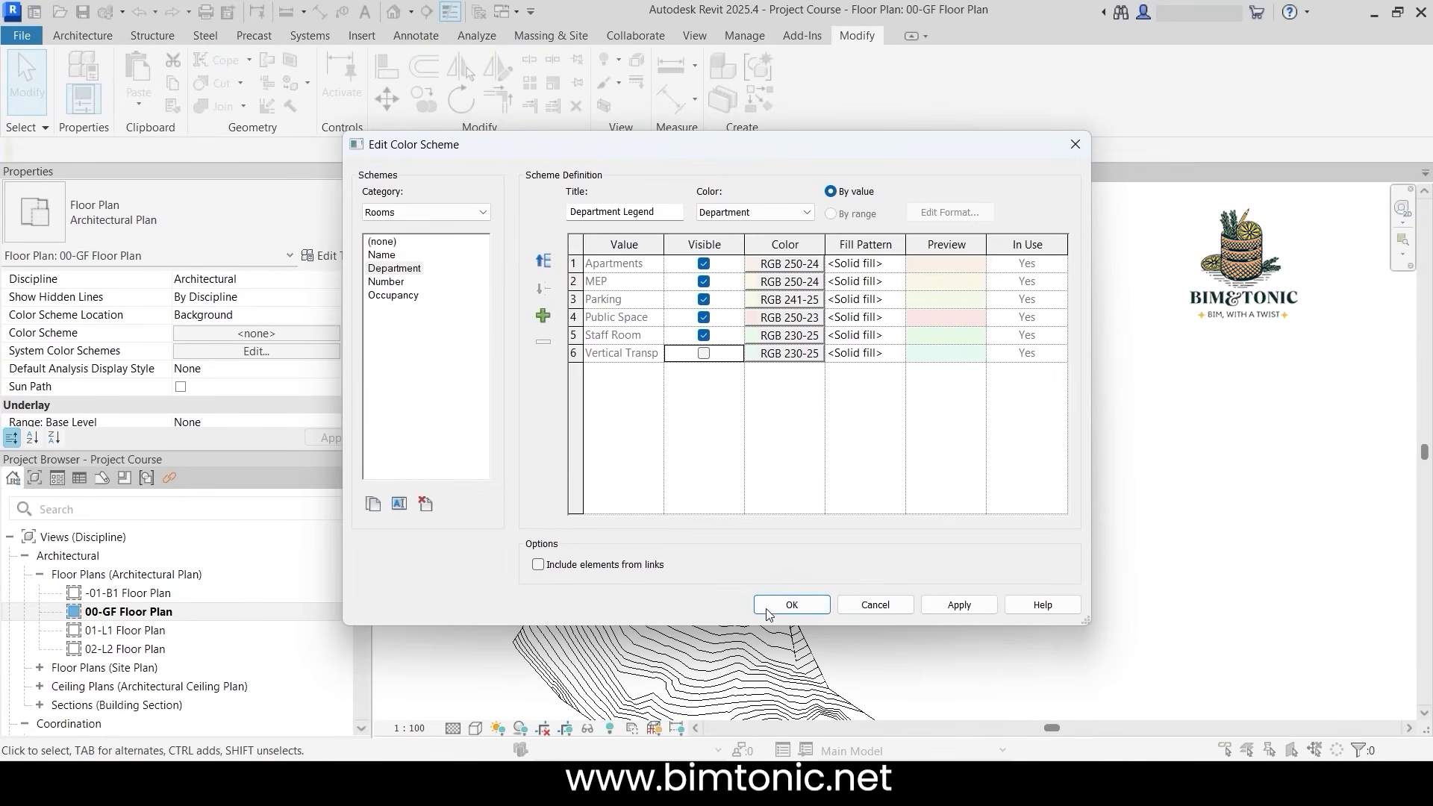
pyautogui.click(792, 606)
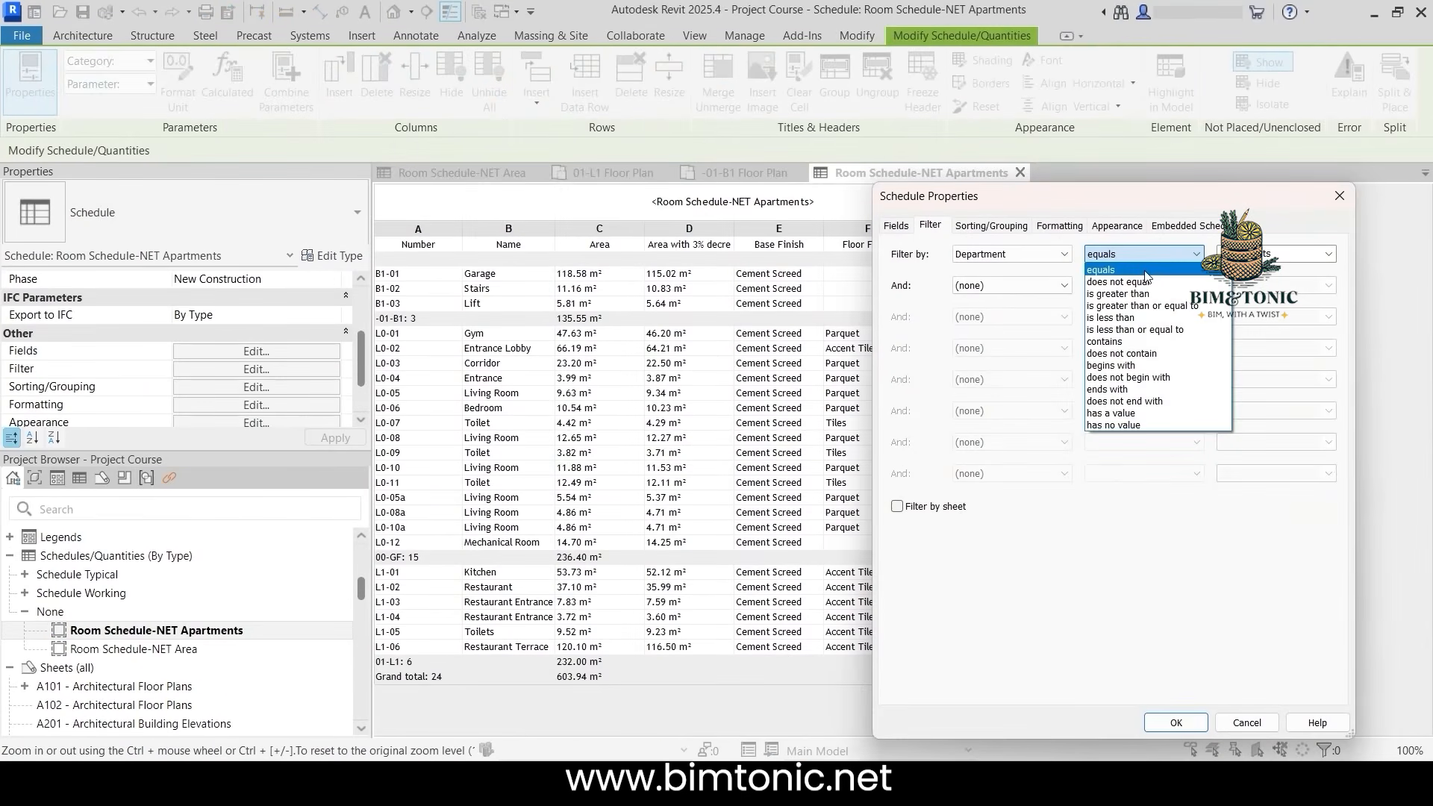
pyautogui.click(1173, 720)
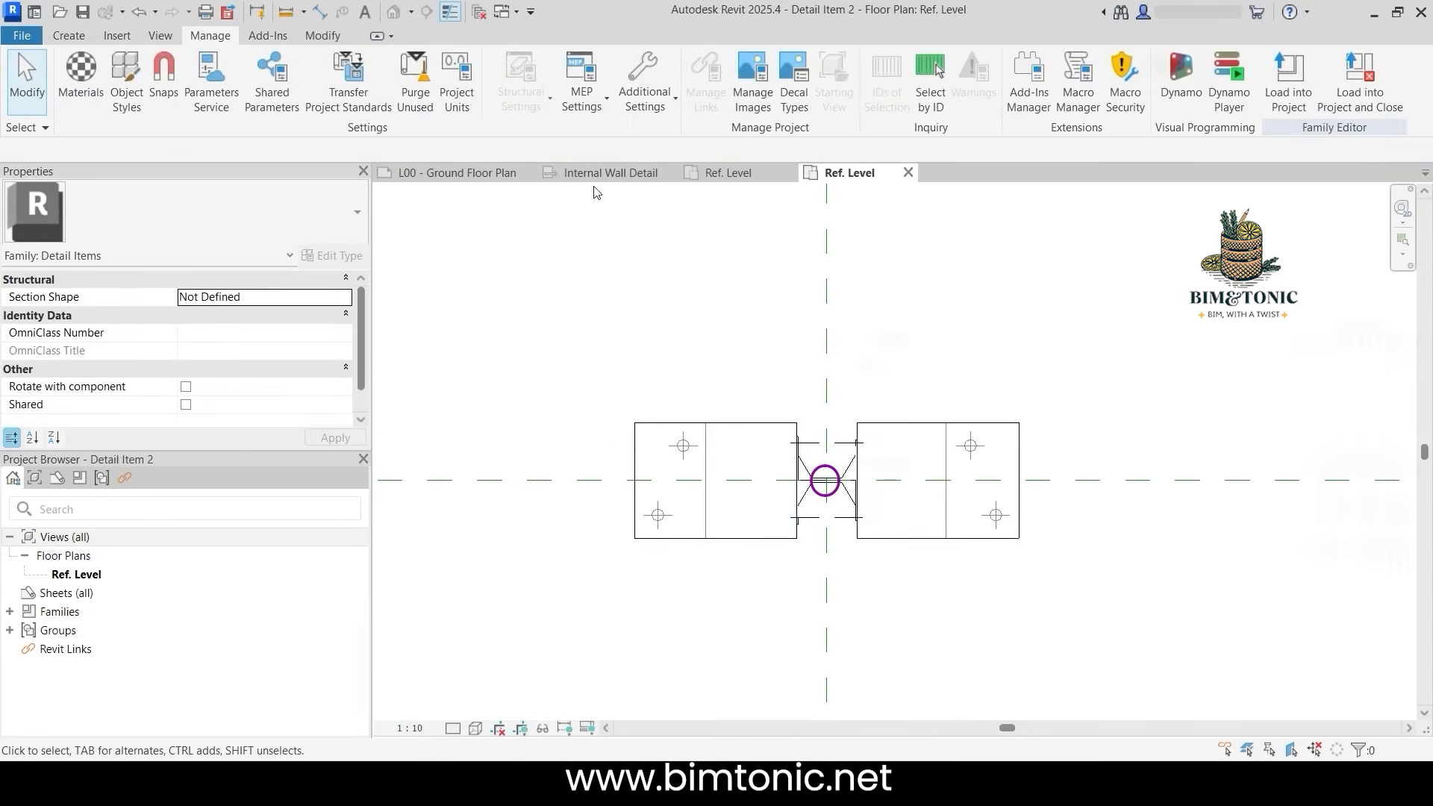
pyautogui.click(597, 176)
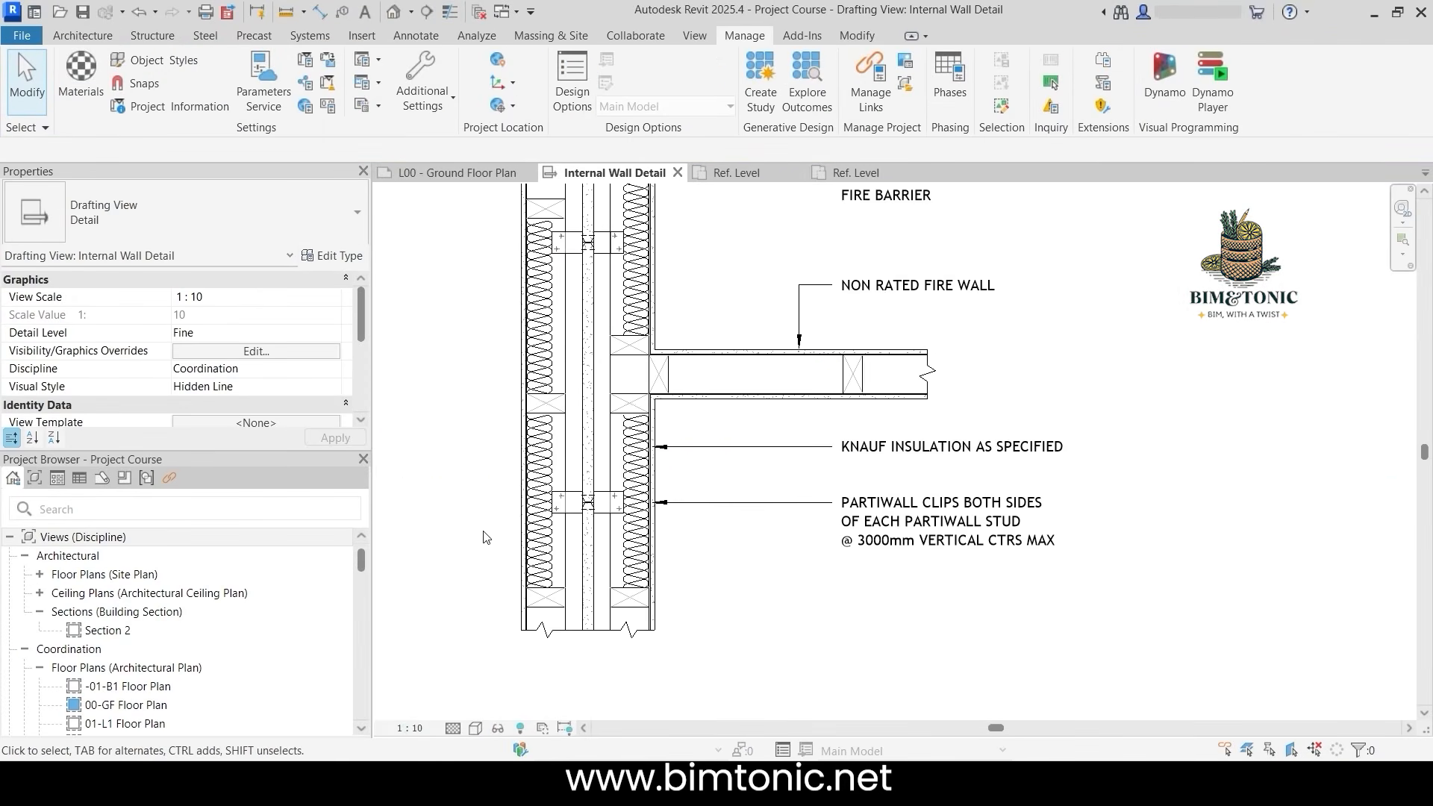
pyautogui.scroll(-1, 483, 534)
pyautogui.moveTo(483, 422)
pyautogui.mouseDown(button='middle')
pyautogui.moveTo(482, 567)
pyautogui.moveTo(471, 468)
pyautogui.mouseUp(button='middle')
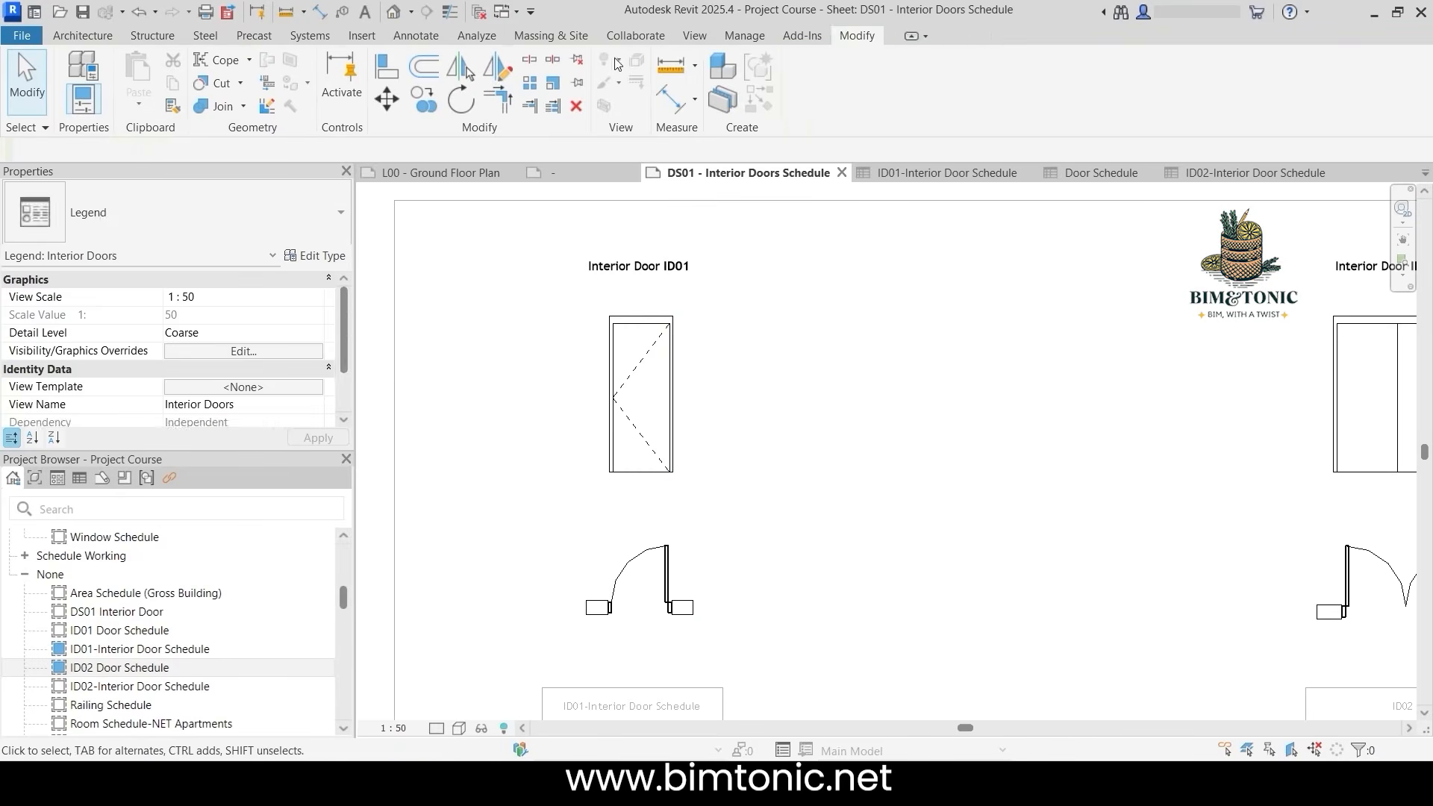
pyautogui.click(669, 98)
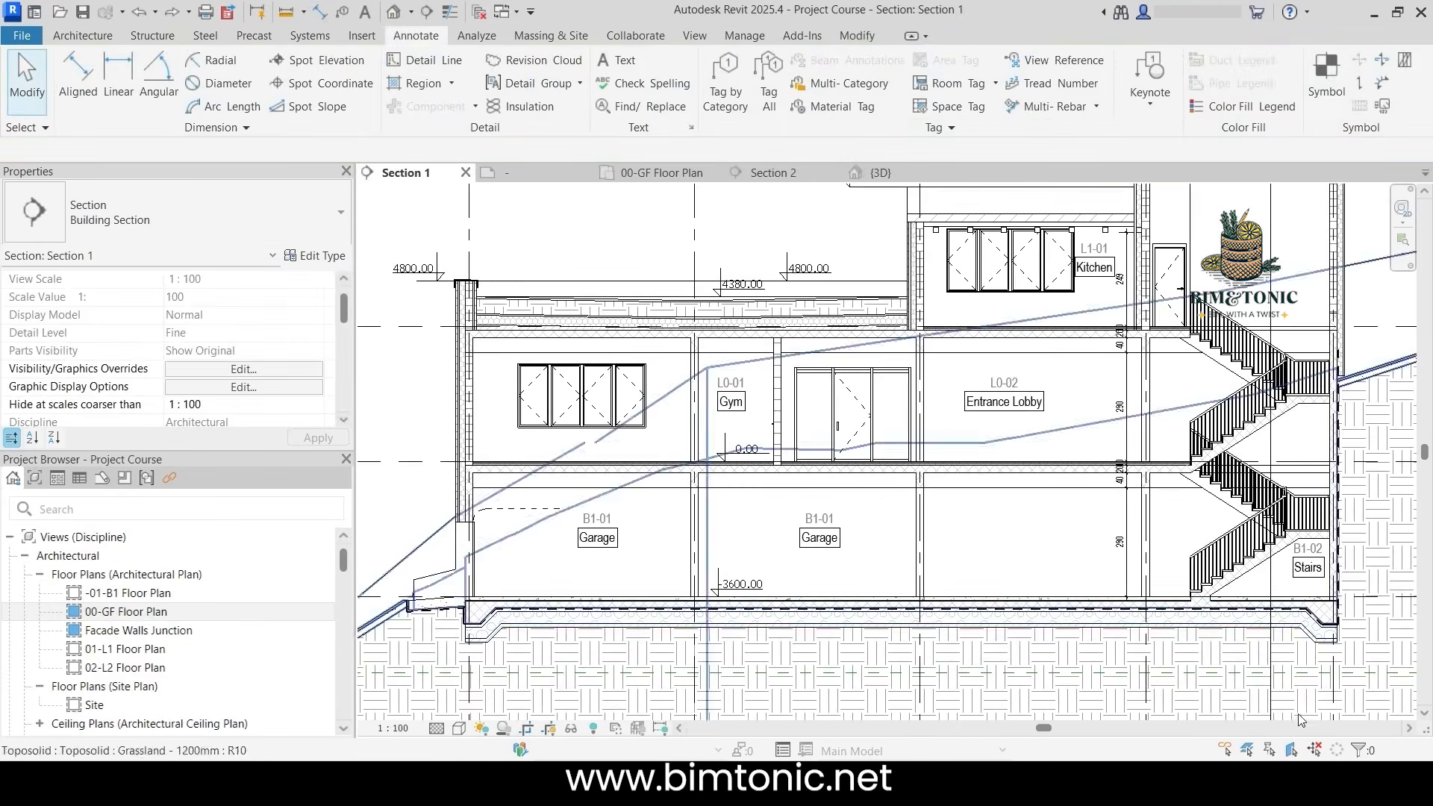
pyautogui.scroll(2, 1299, 720)
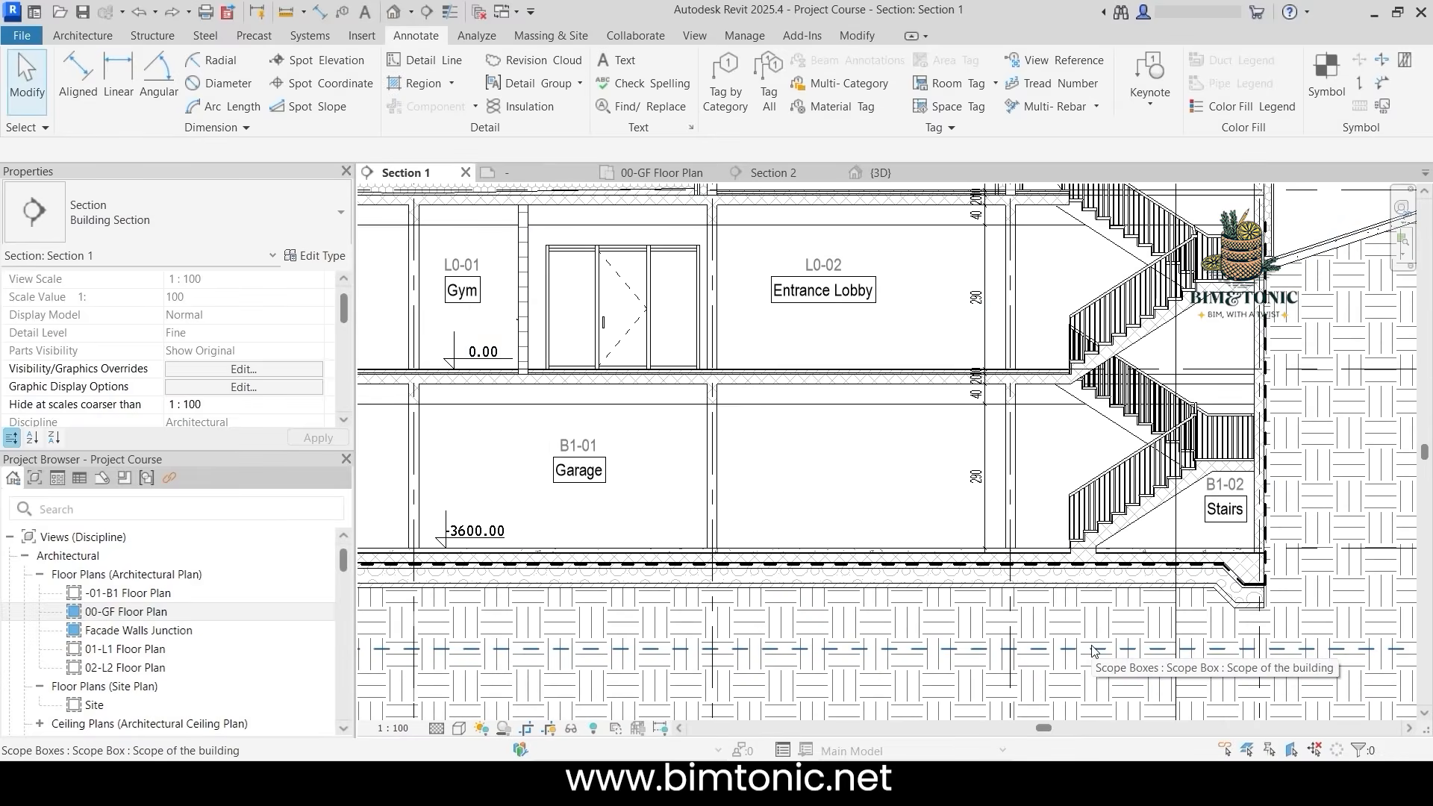
pyautogui.scroll(-2, 1092, 650)
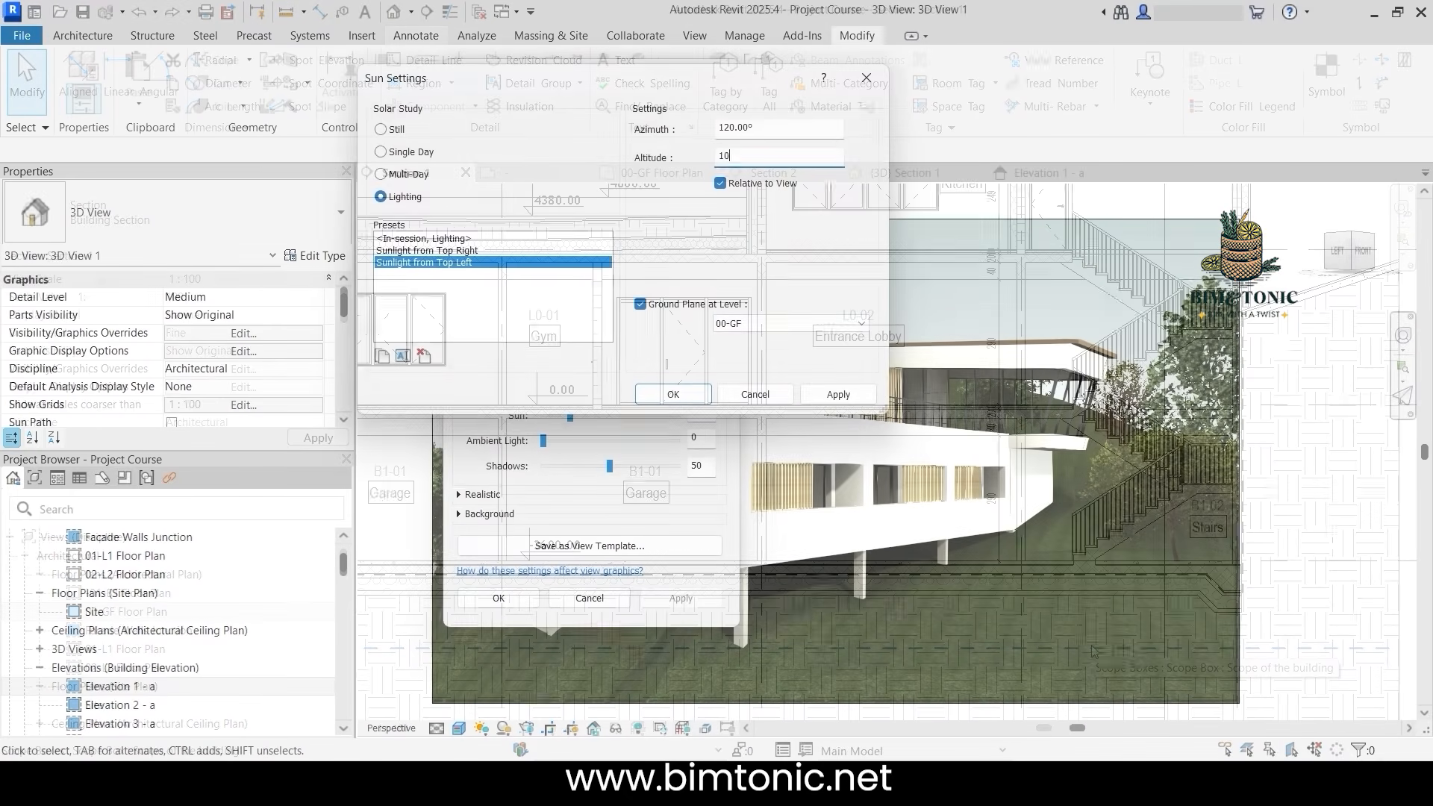
pyautogui.press('Return')
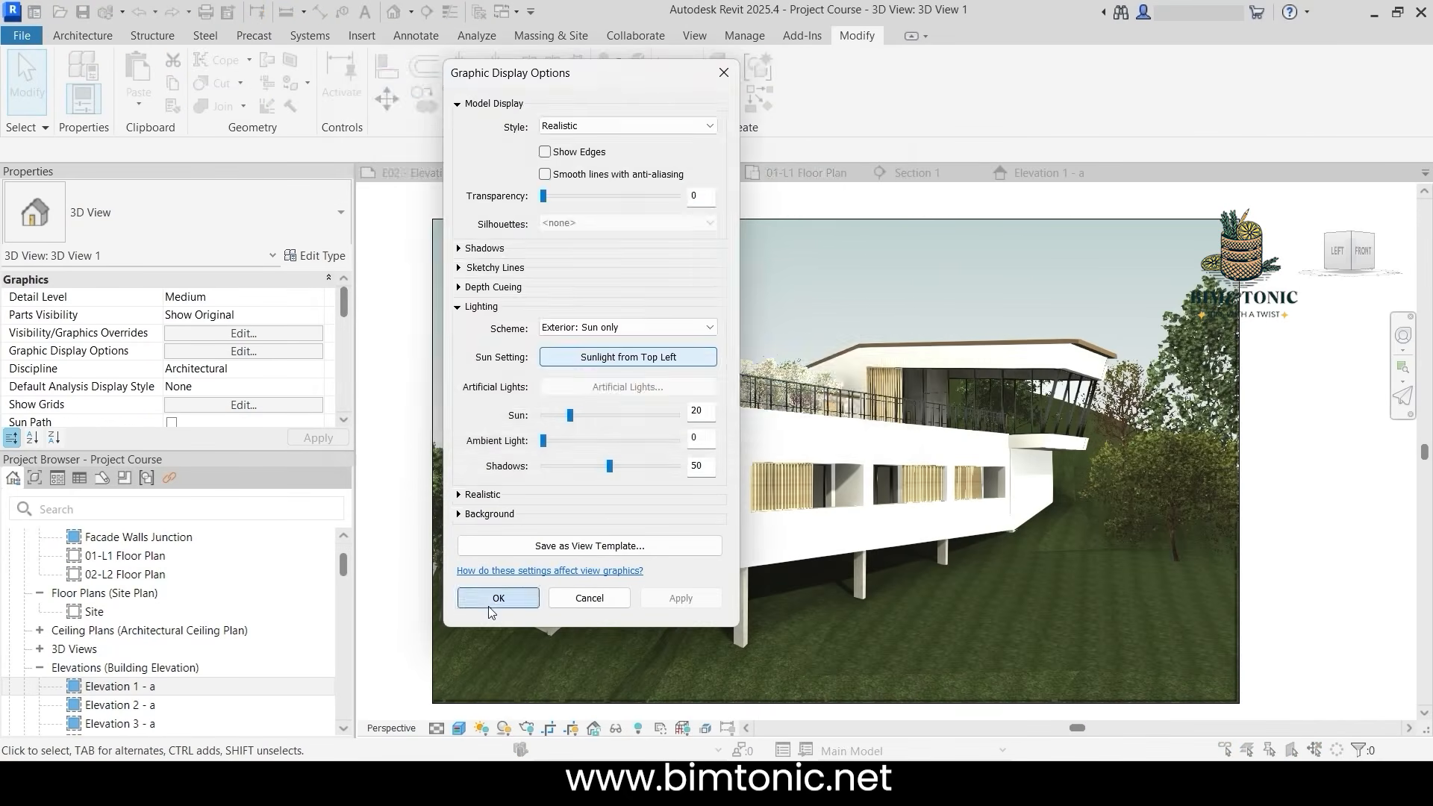
pyautogui.press('Return')
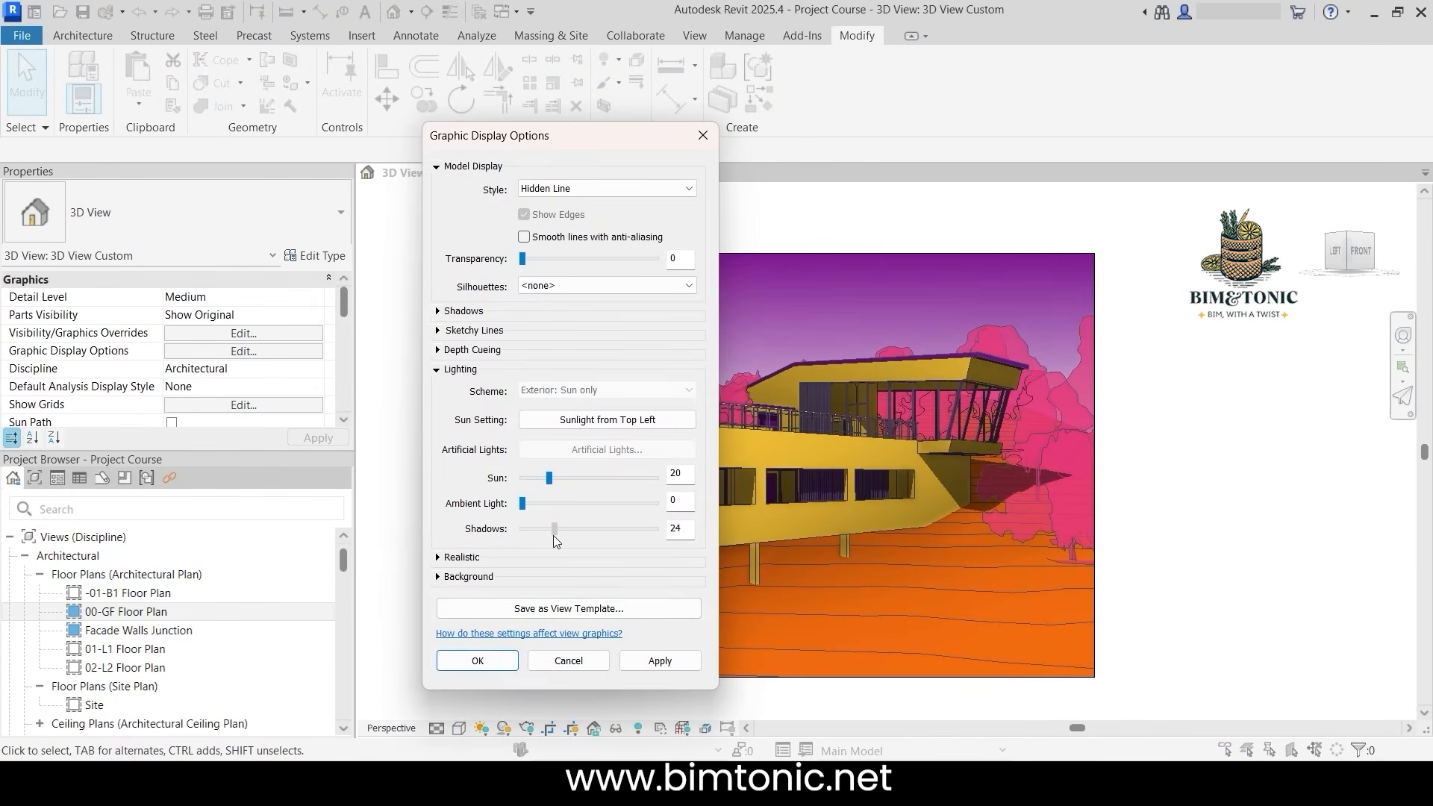
pyautogui.click(493, 661)
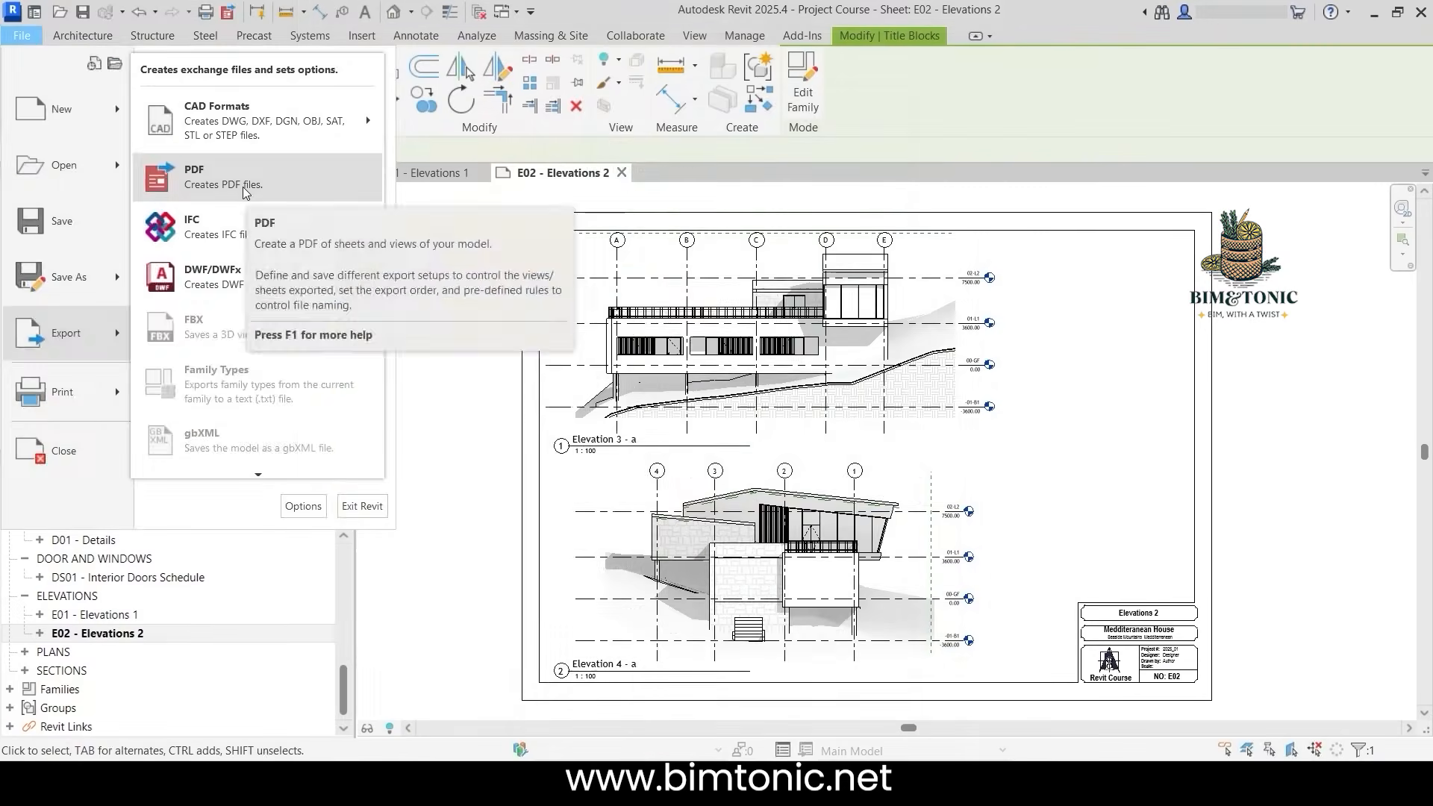
pyautogui.click(179, 172)
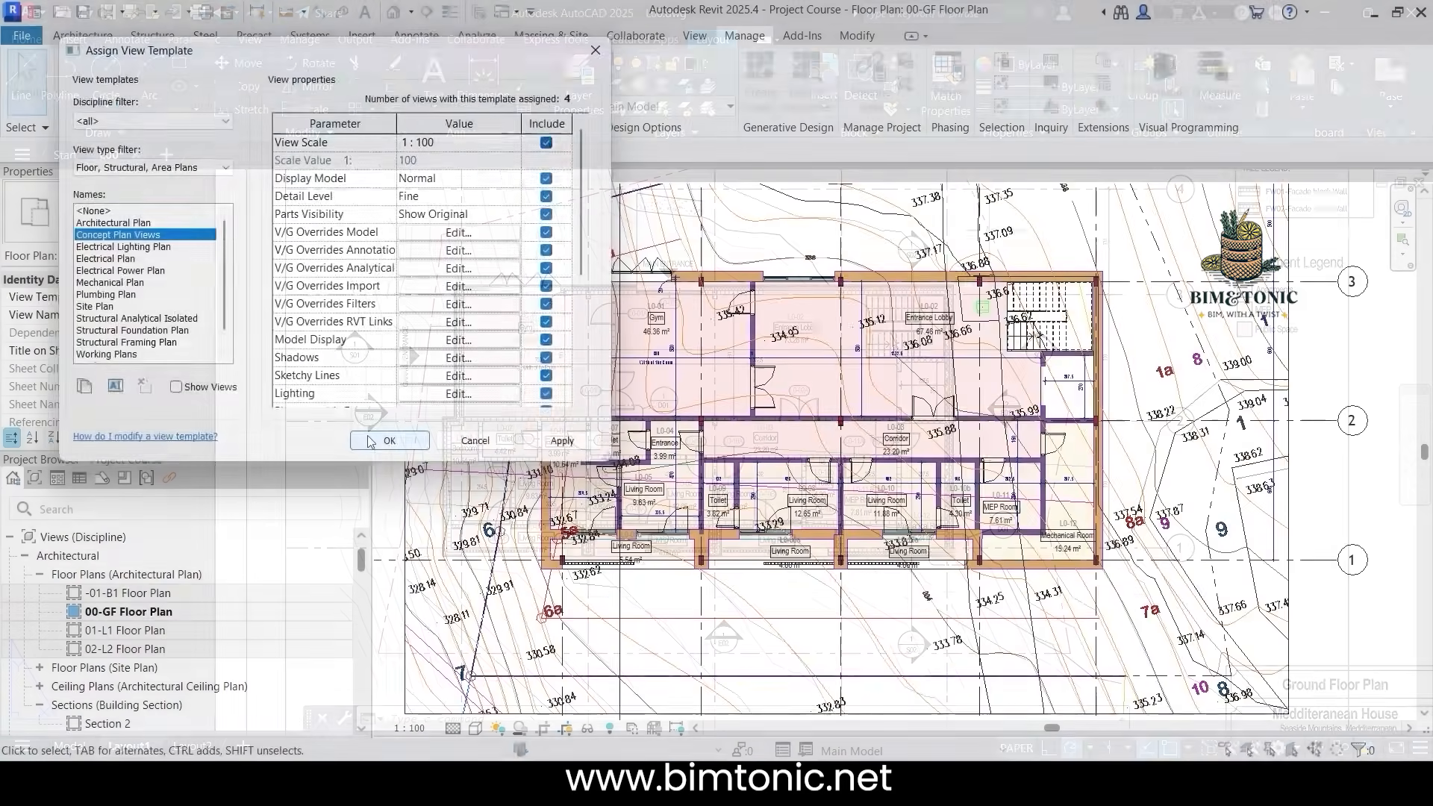
pyautogui.click(371, 441)
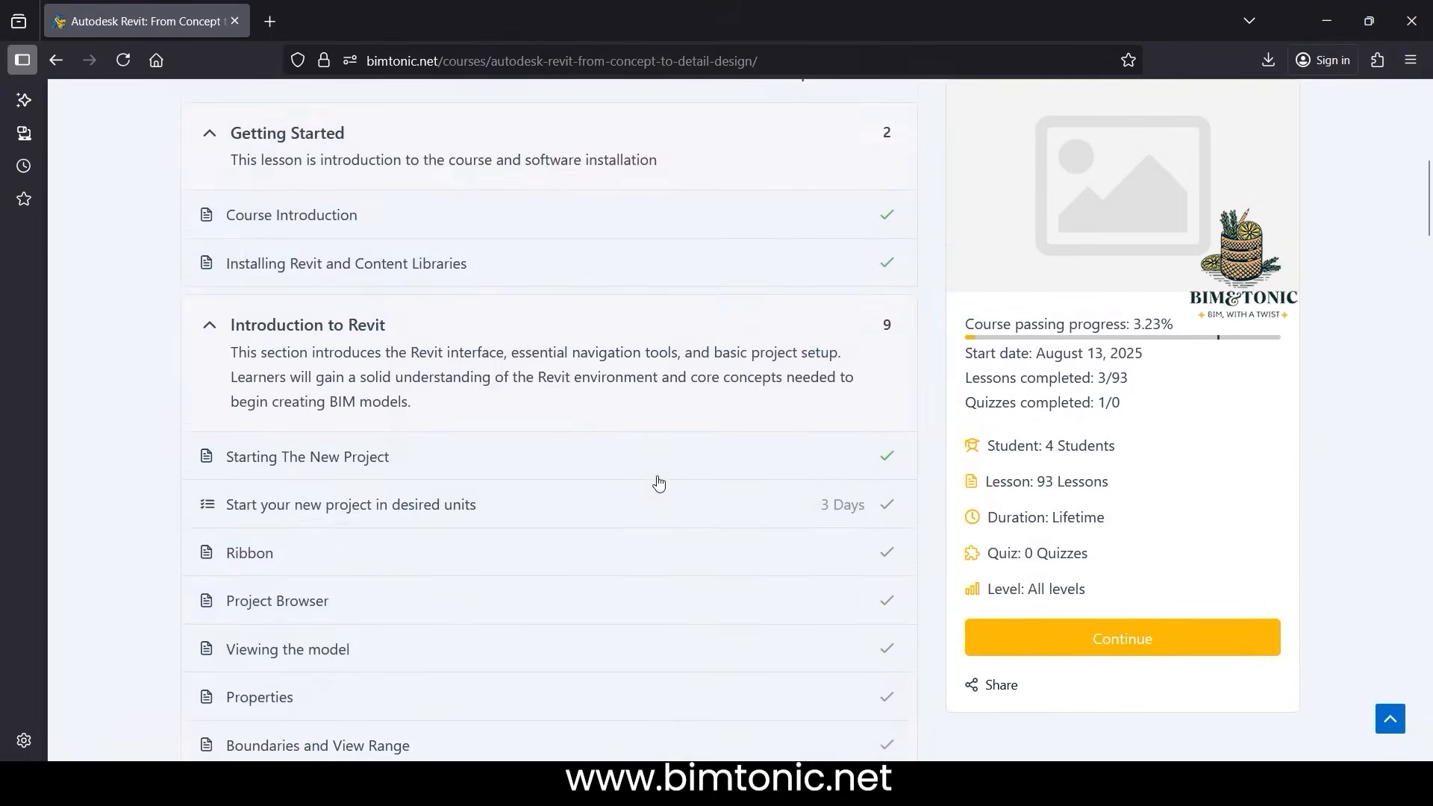
# In the browser, open the course lesson "Curtain Walls Joins and Slanted Curtain Walls", play its video and mark the lesson complete
pyautogui.scroll(-10, 658, 483)
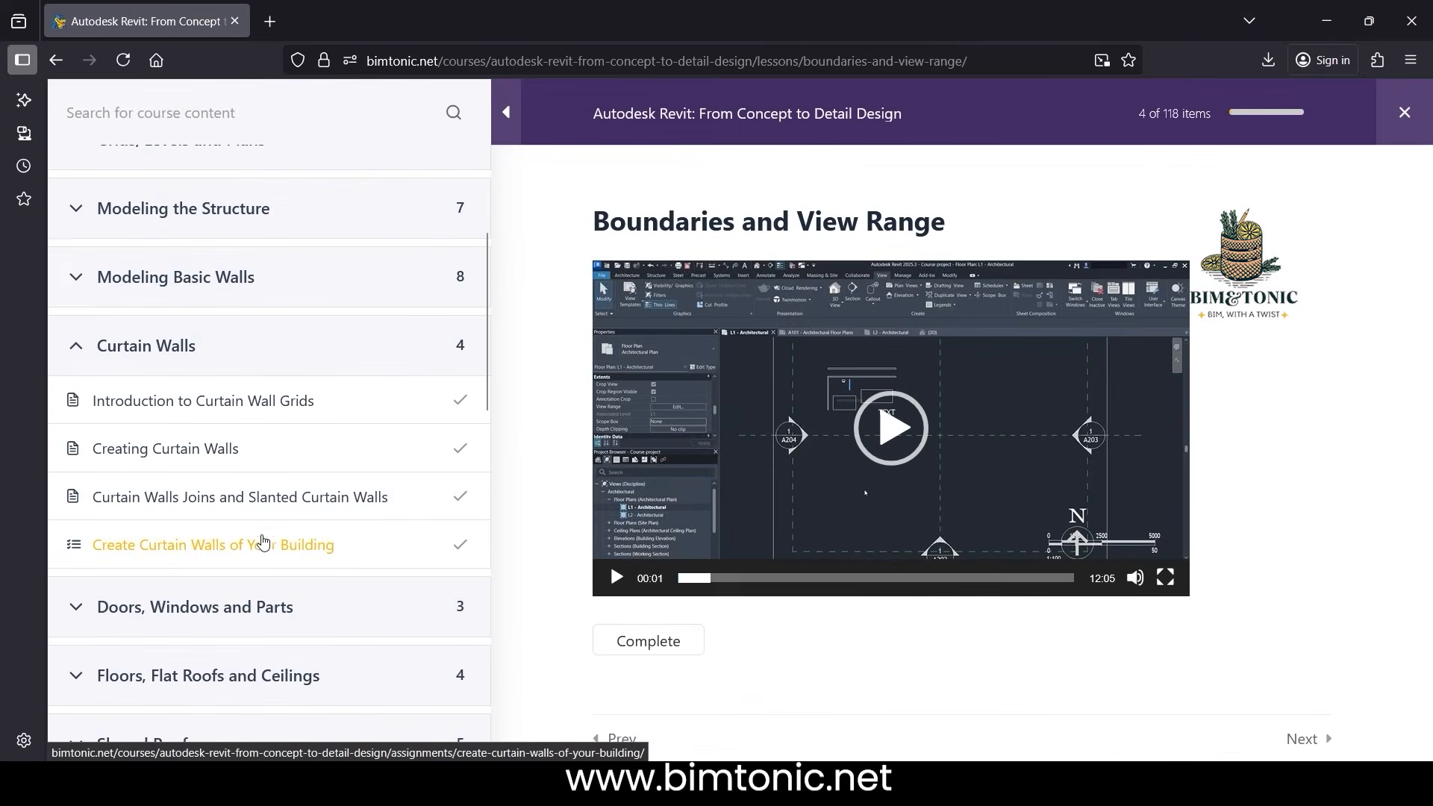
pyautogui.click(266, 495)
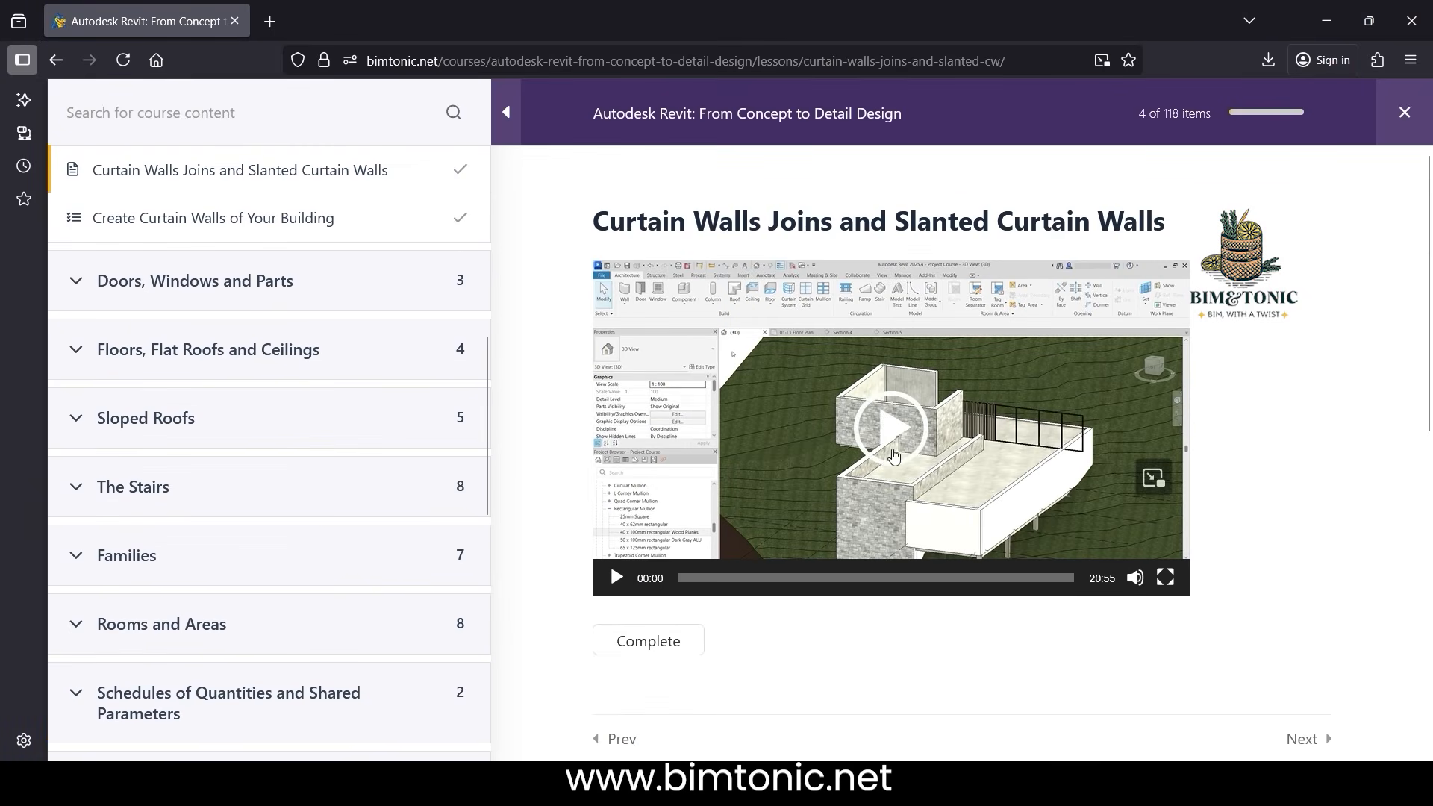
pyautogui.click(899, 448)
pyautogui.click(1046, 578)
pyautogui.click(629, 640)
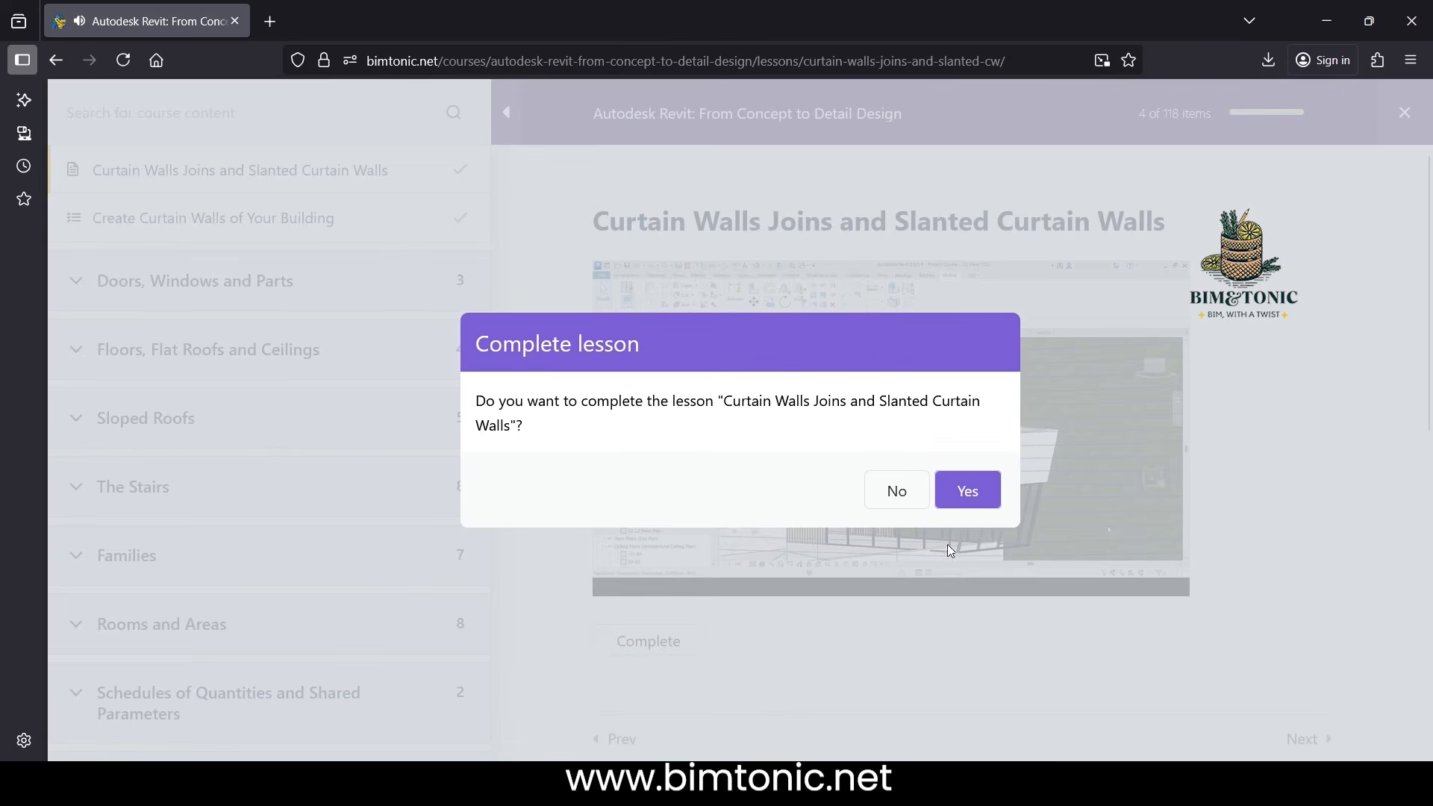
pyautogui.click(967, 490)
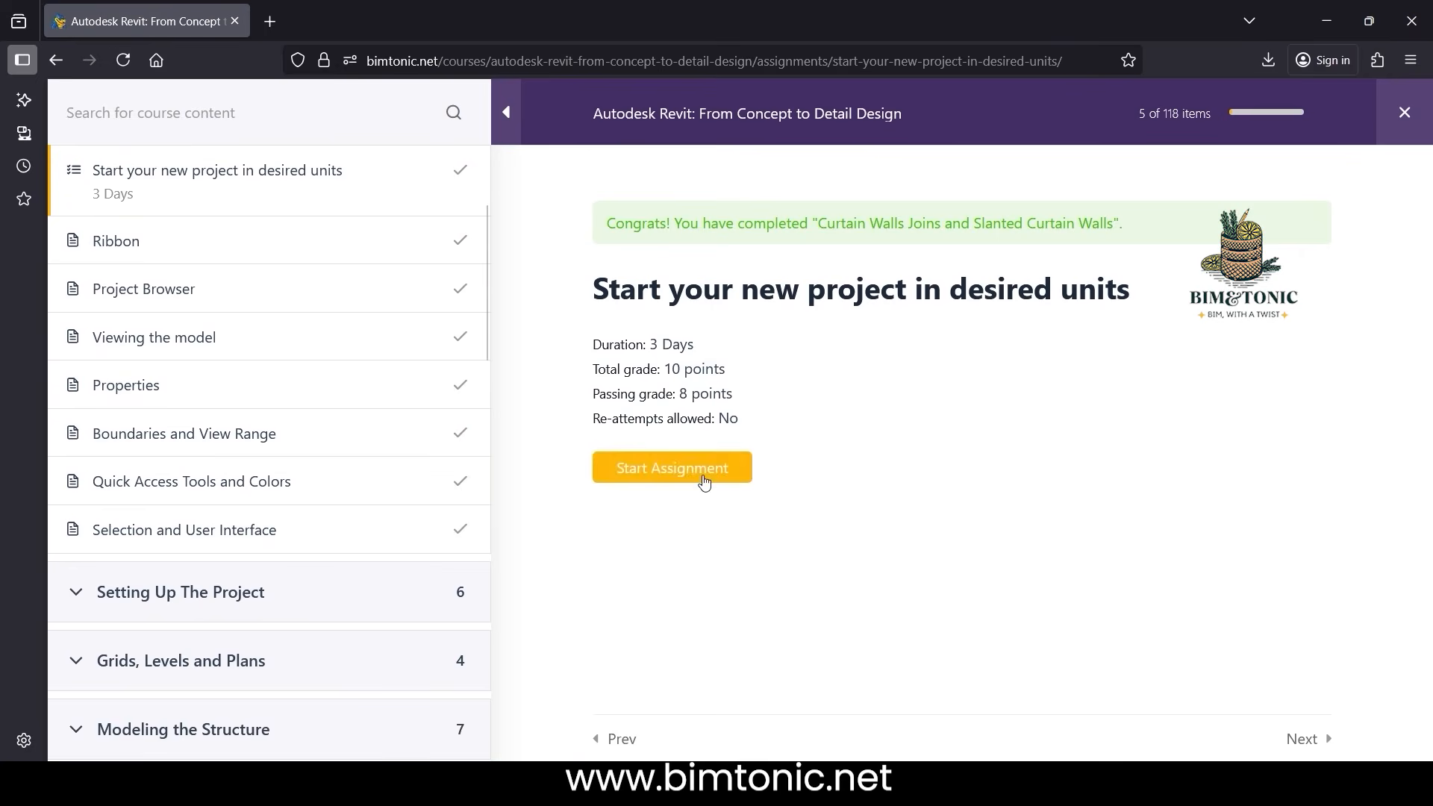
# Start the assignment "Start your new project in desired units" and go to its answer editor
pyautogui.click(672, 468)
pyautogui.scroll(-5, 707, 480)
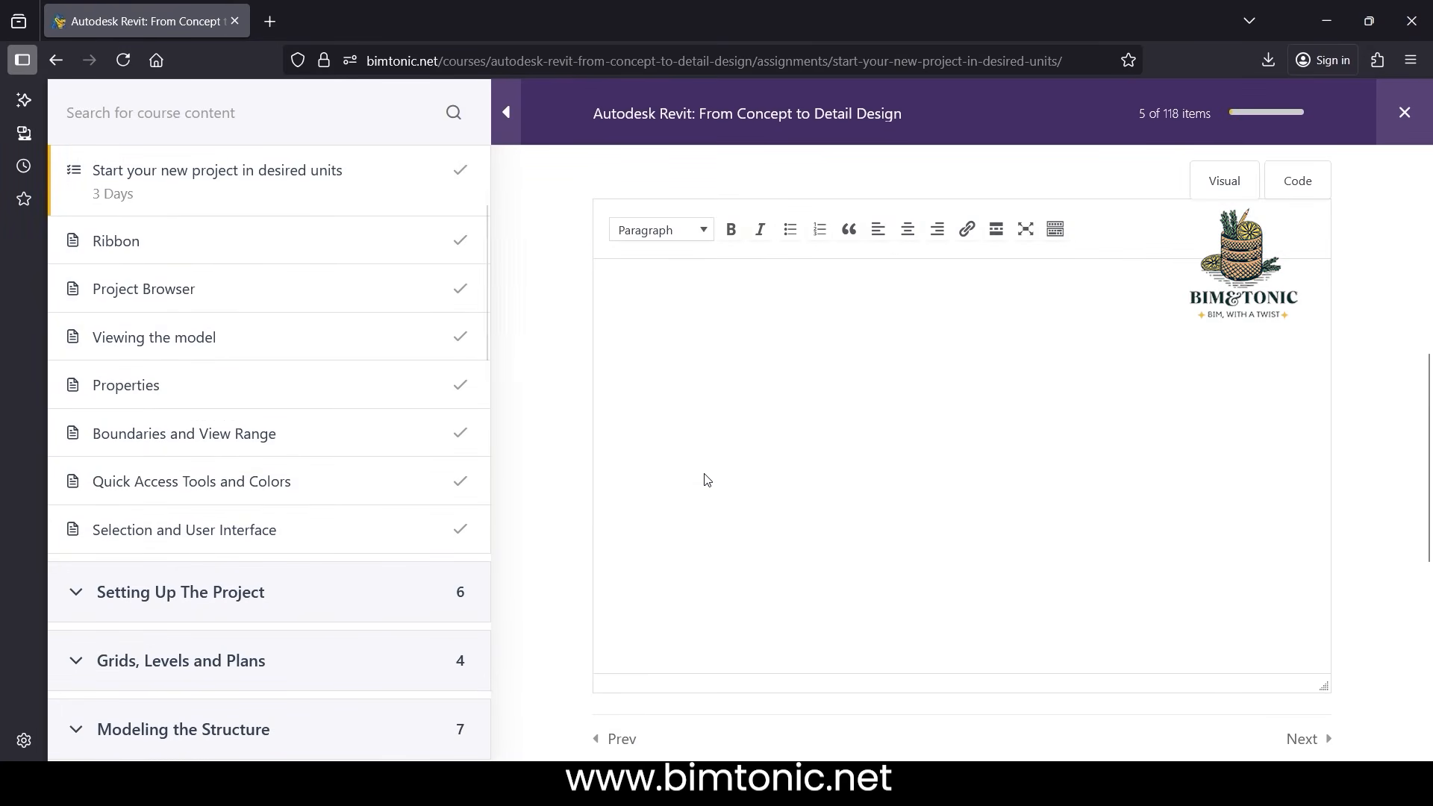